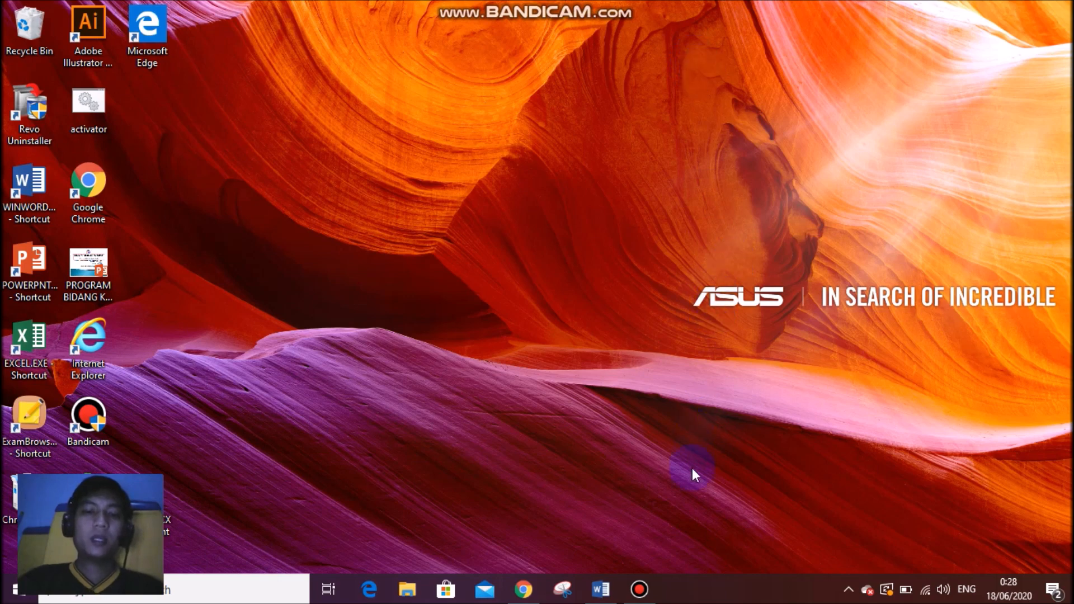
Review the biology quiz in Word, minimize it, and bring up Chrome's New Tab page.
click(600, 589)
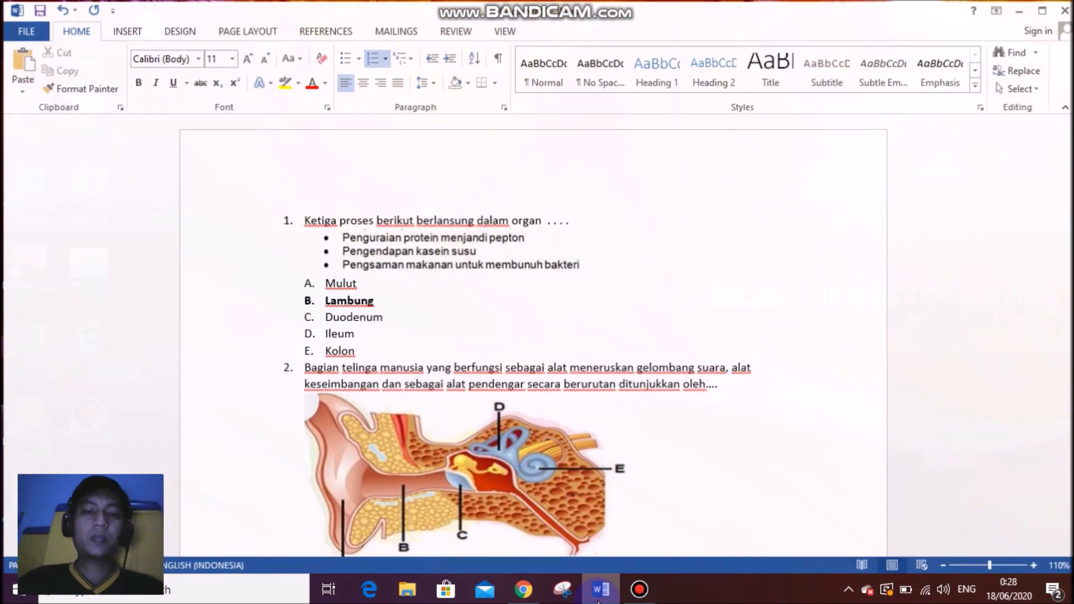
click(1023, 9)
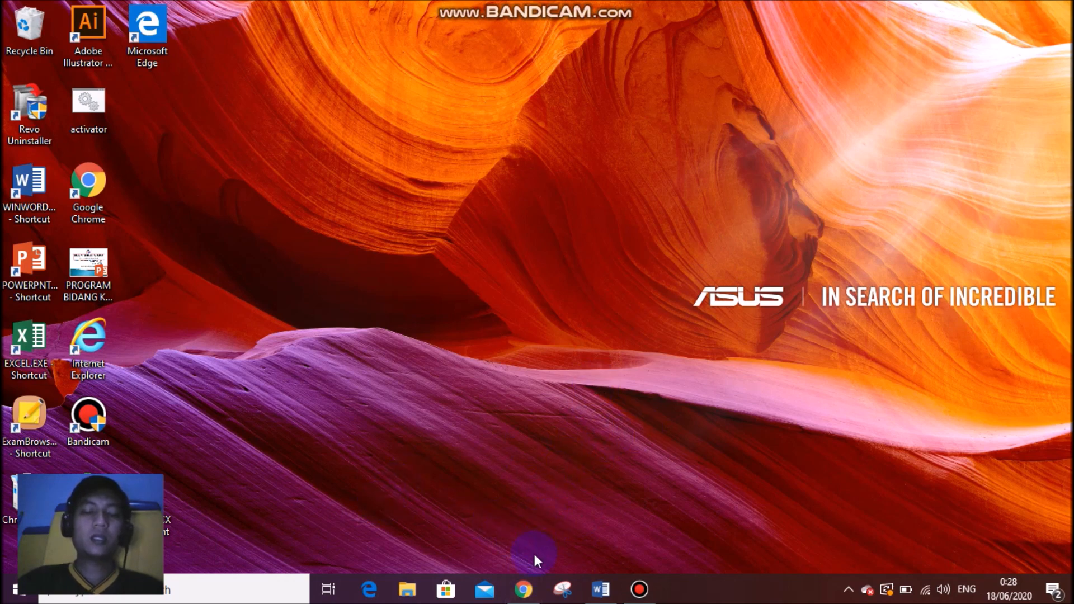
click(525, 589)
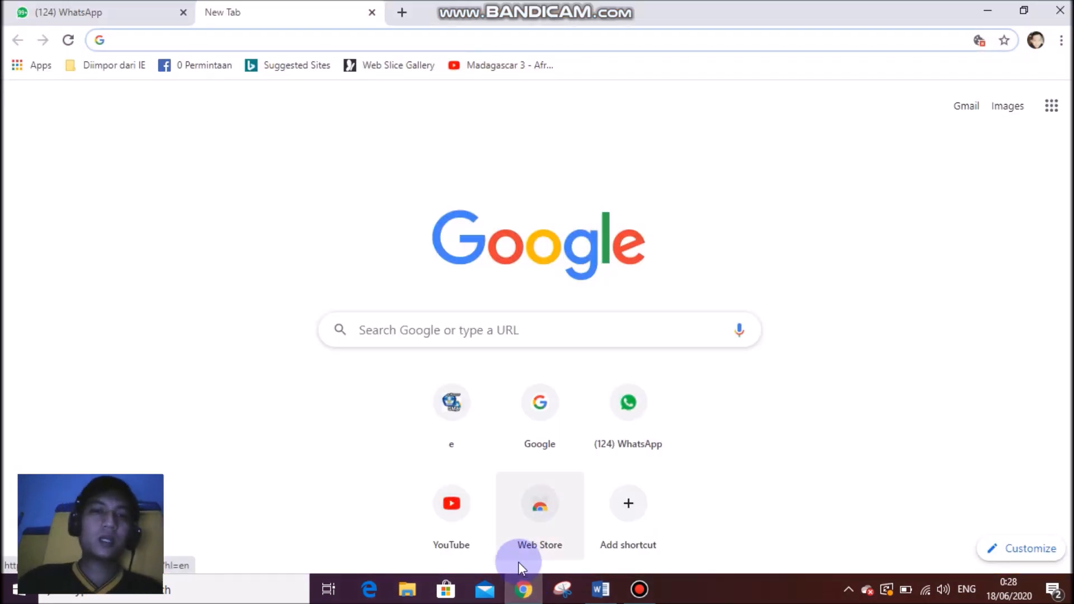
Search Google for 'google form' and check which account is signed in.
click(424, 330)
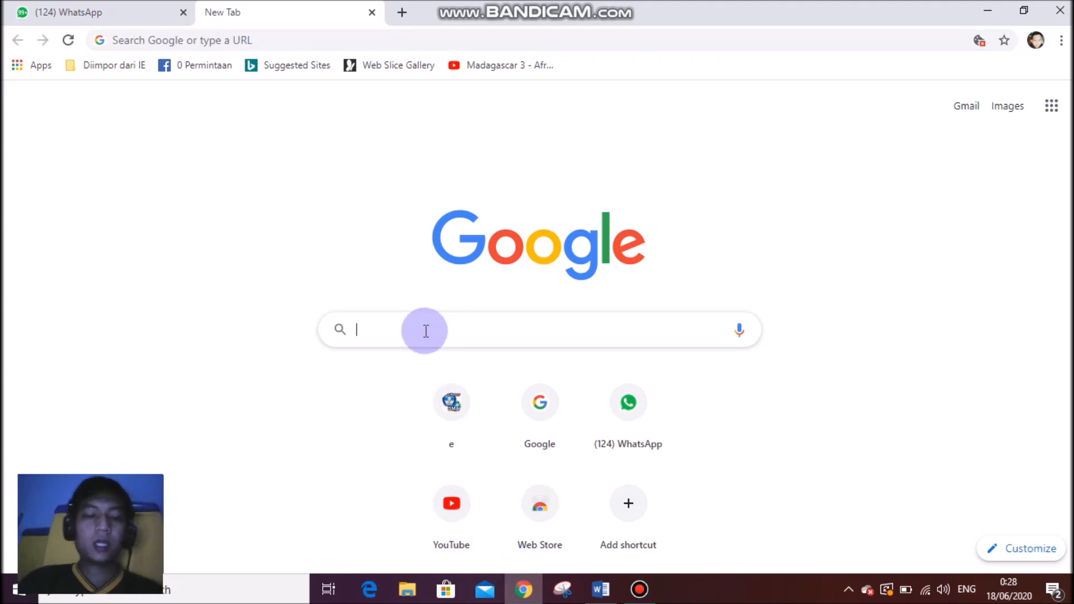
text(goo)
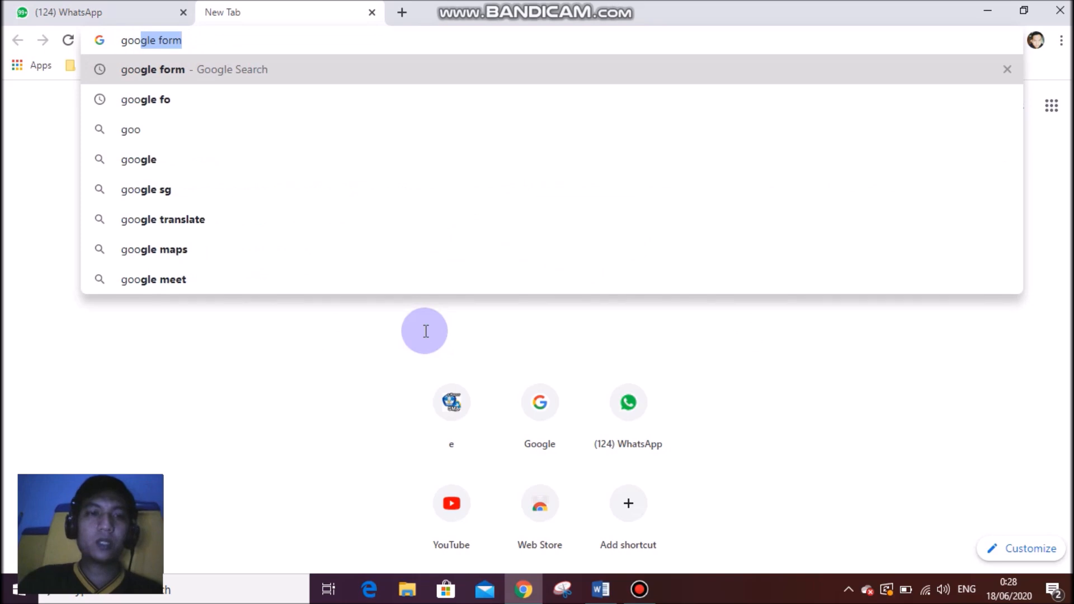
key(Return)
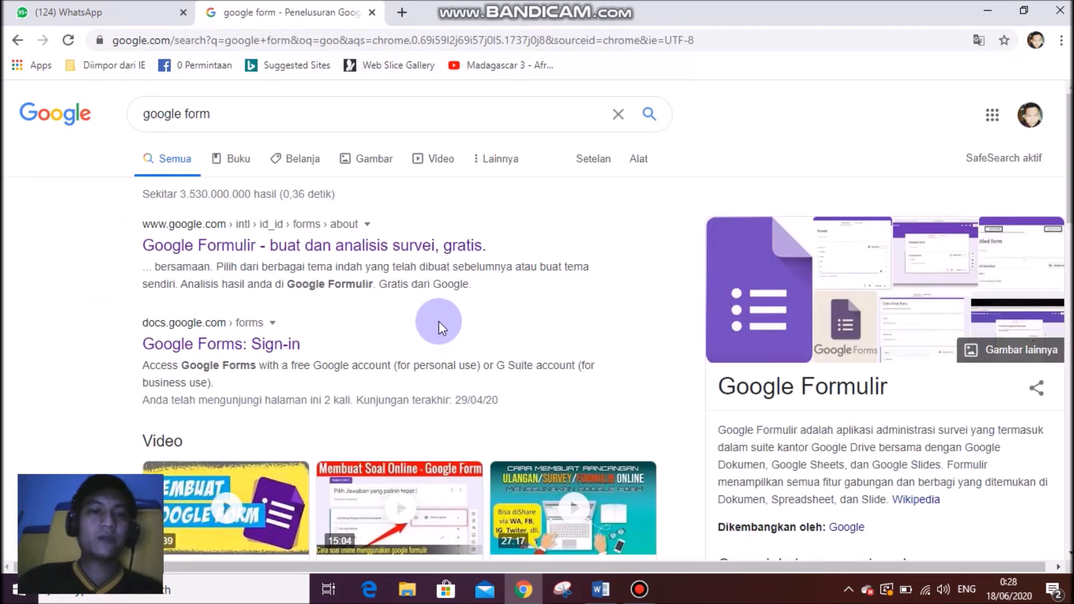
click(1033, 118)
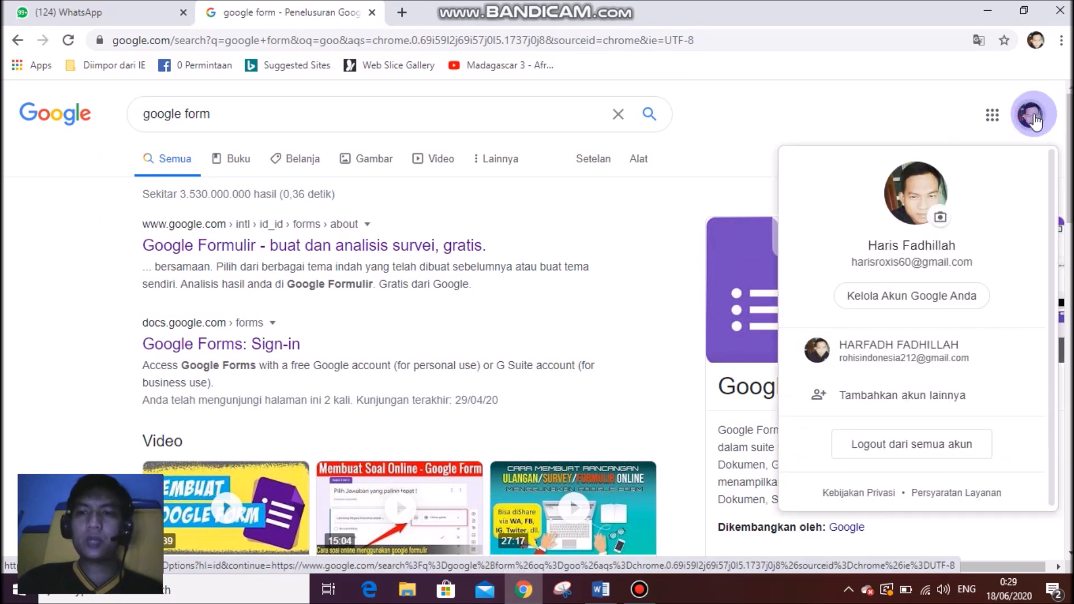
click(1033, 118)
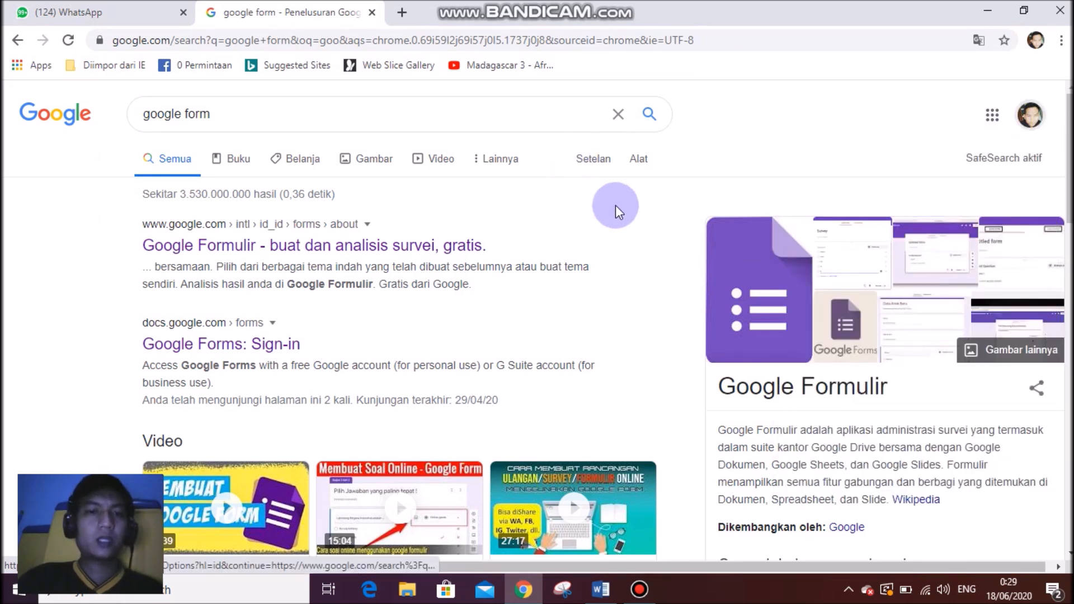
Go to Google Formulir and open the SUSULAN PENILAIAN AKHIR TAHUN BIOLOGI KELAS XI form.
click(202, 251)
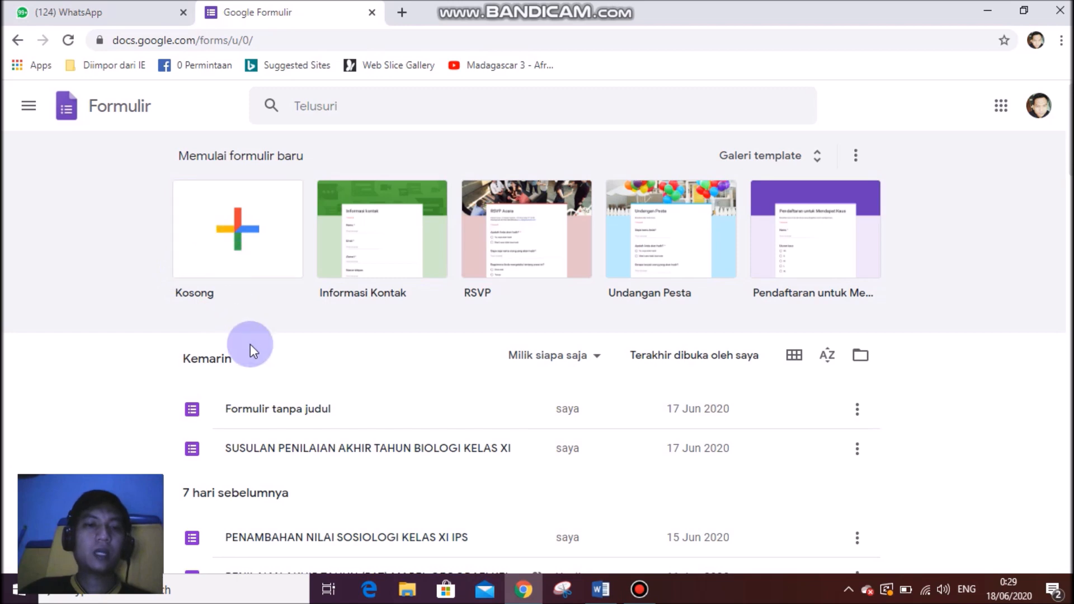
click(308, 448)
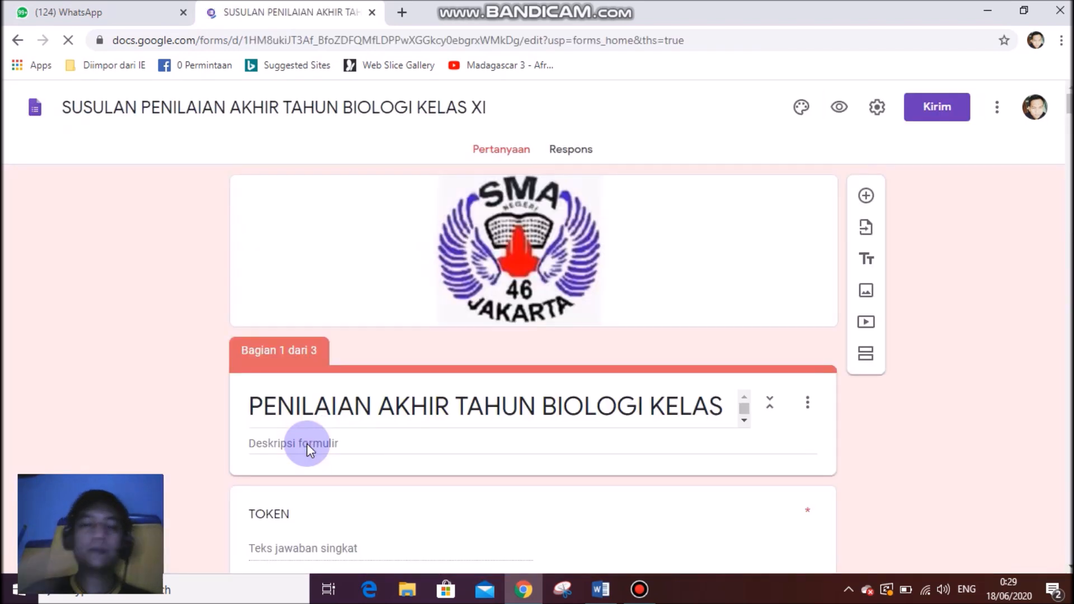
click(666, 367)
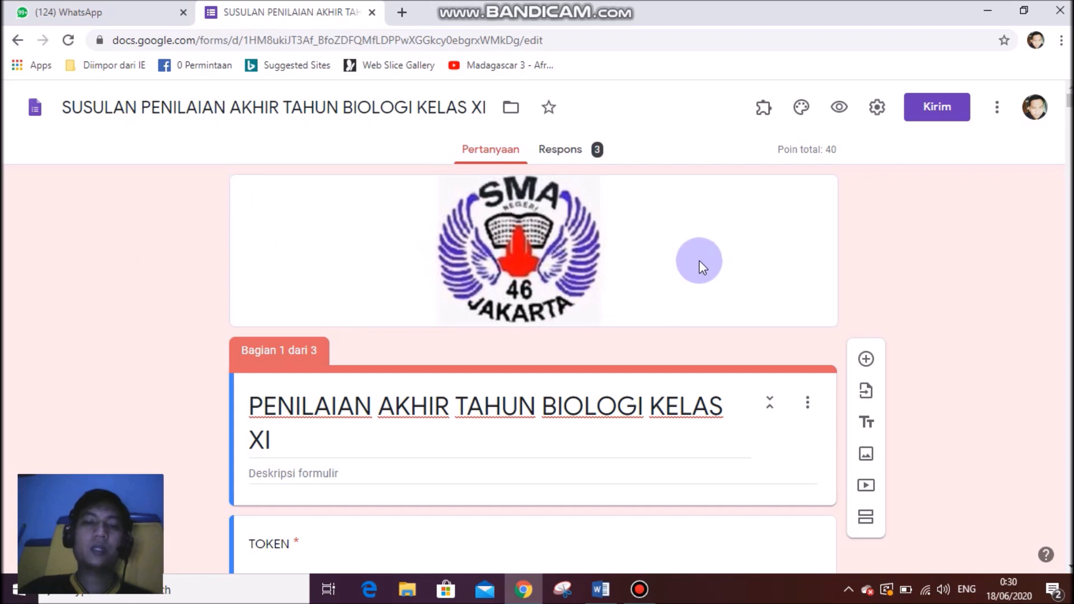
scroll(699, 260, down, 3)
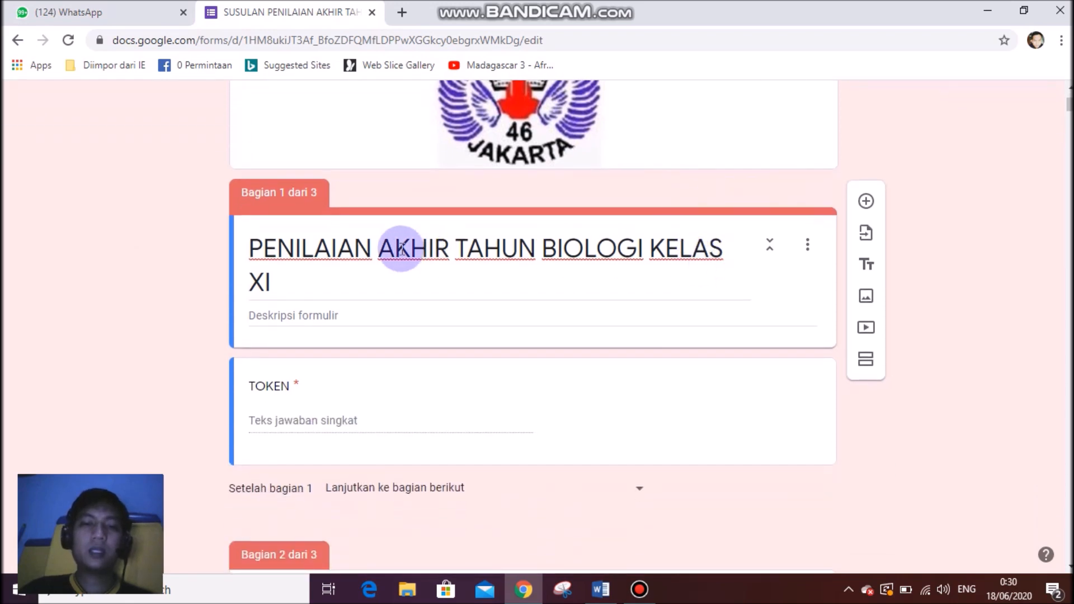
click(535, 449)
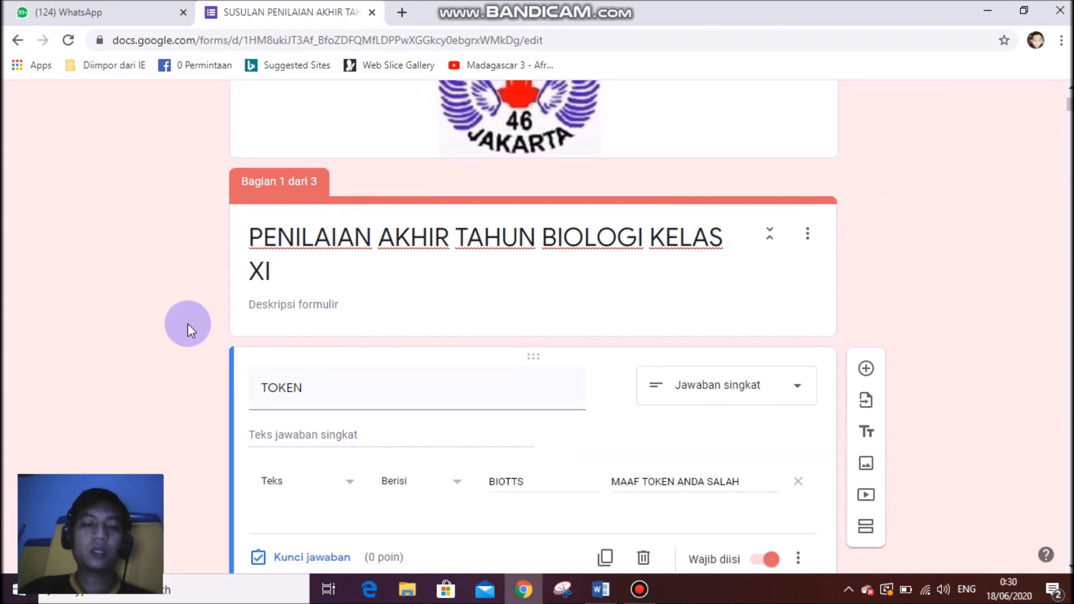
scroll(223, 330, down, 7)
scroll(511, 338, down, 3)
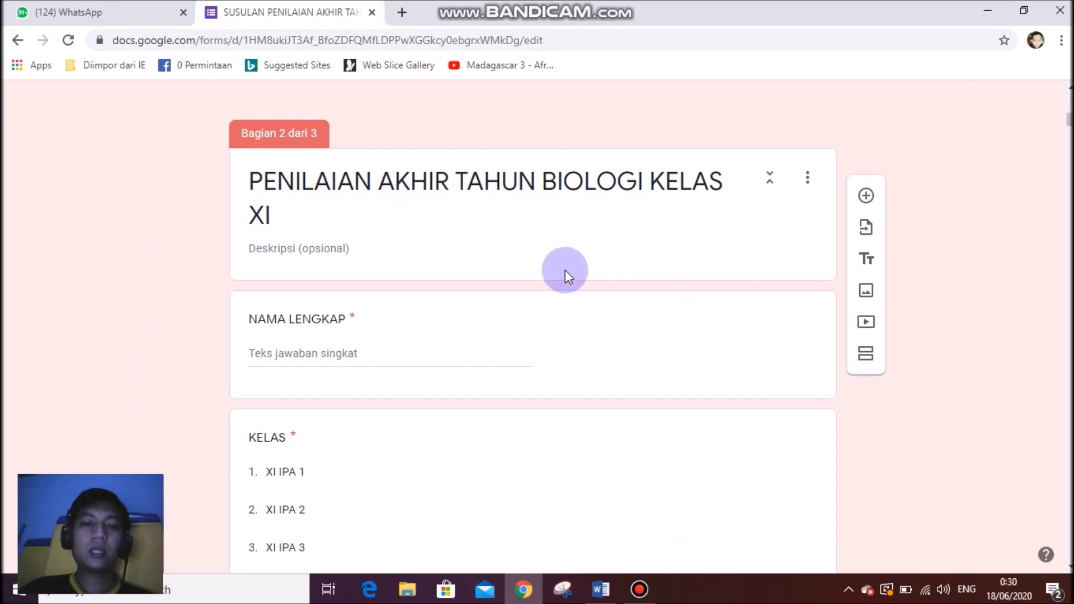
scroll(390, 348, down, 12)
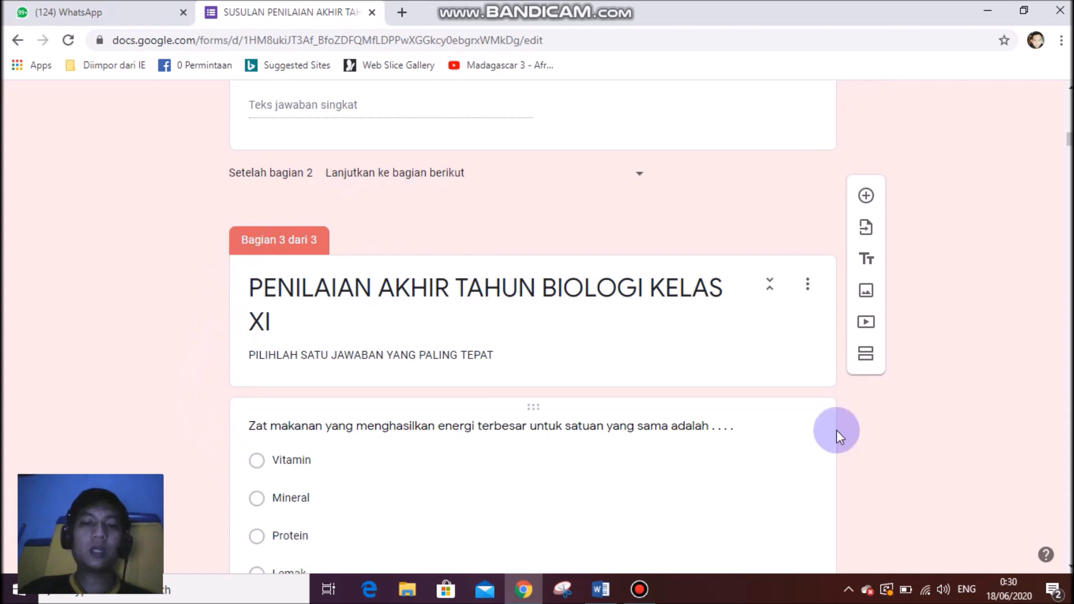
scroll(347, 221, down, 1)
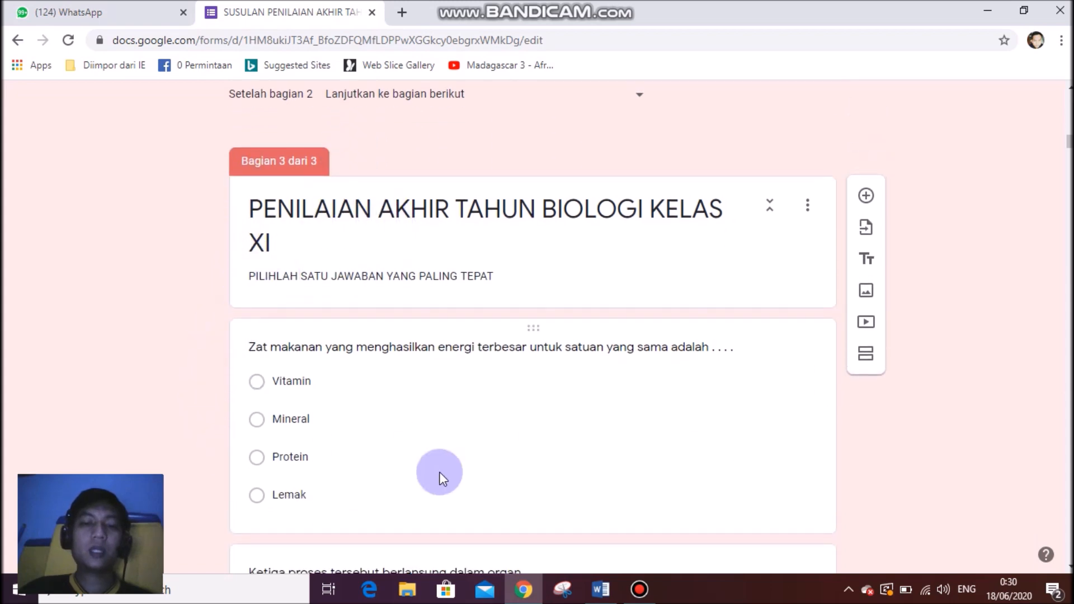
scroll(387, 249, down, 5)
scroll(394, 259, up, 1)
scroll(394, 259, up, 1)
scroll(468, 315, down, 3)
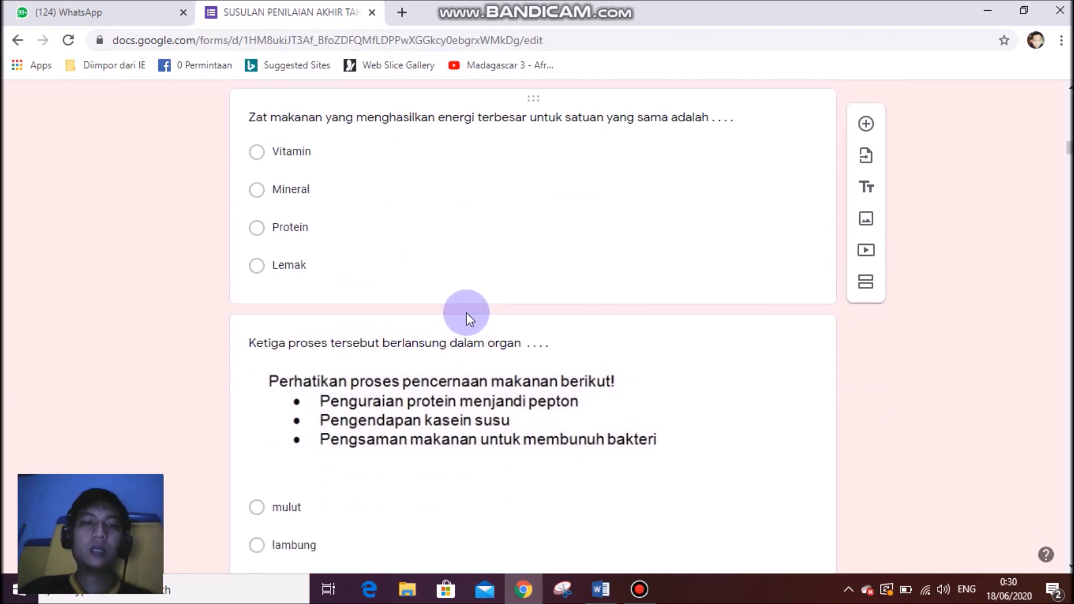
scroll(386, 414, down, 11)
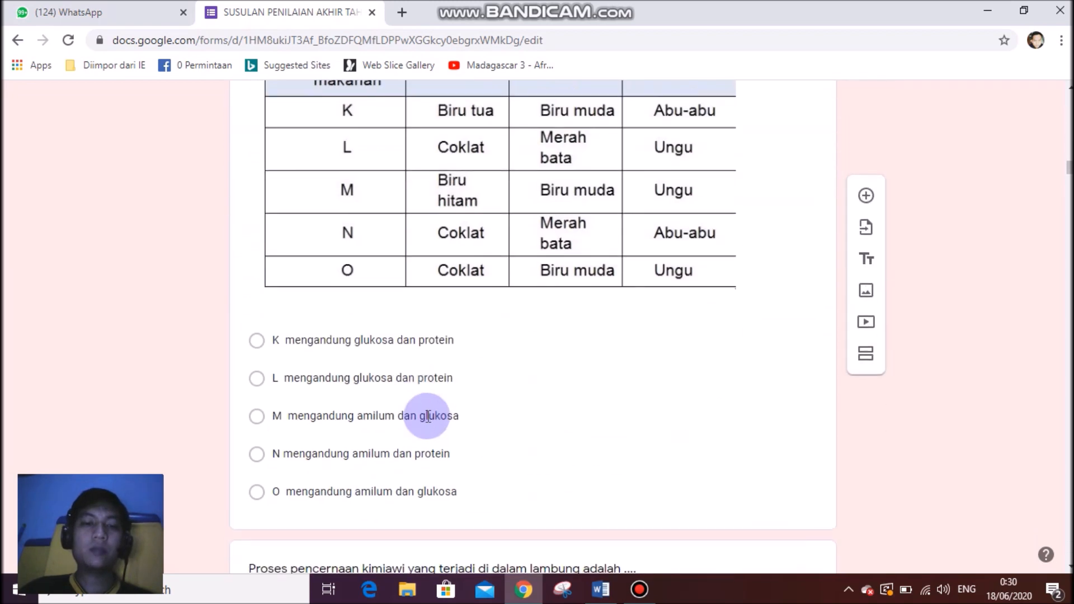
scroll(427, 415, up, 15)
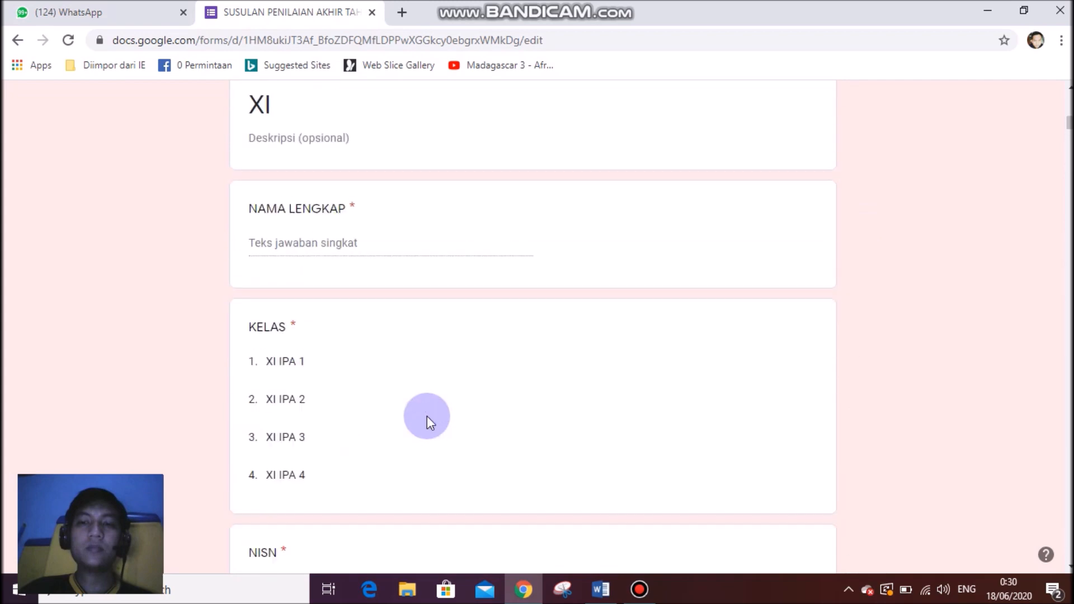
scroll(427, 415, up, 10)
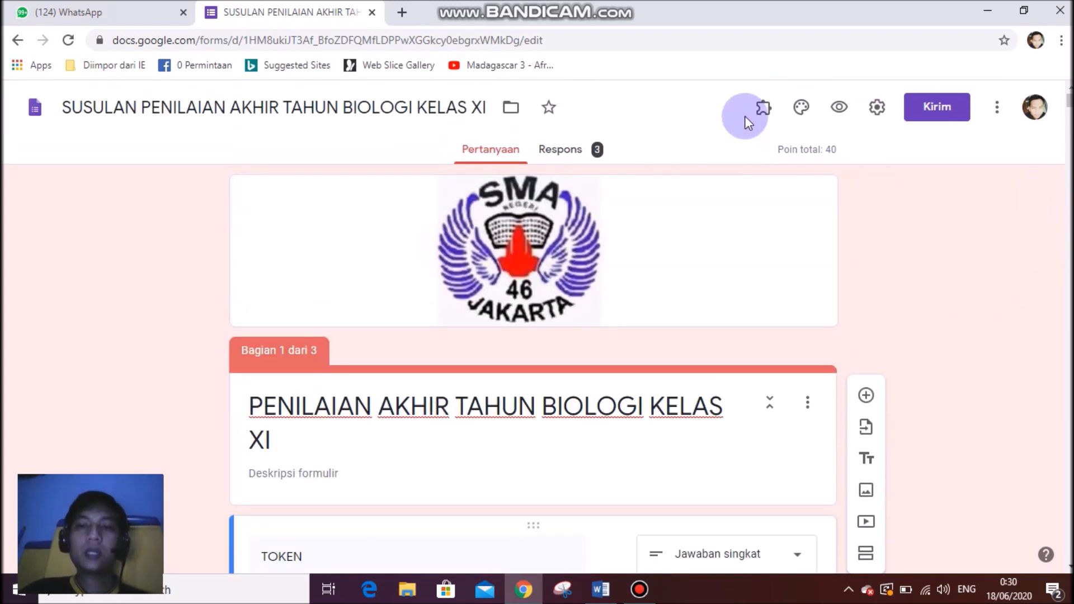
click(761, 110)
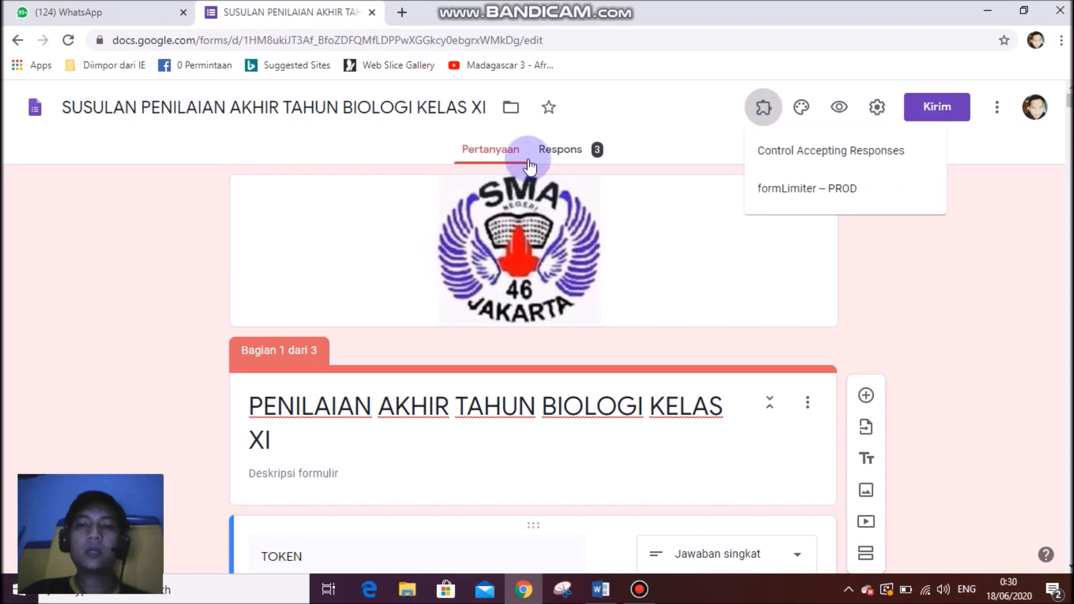
click(58, 205)
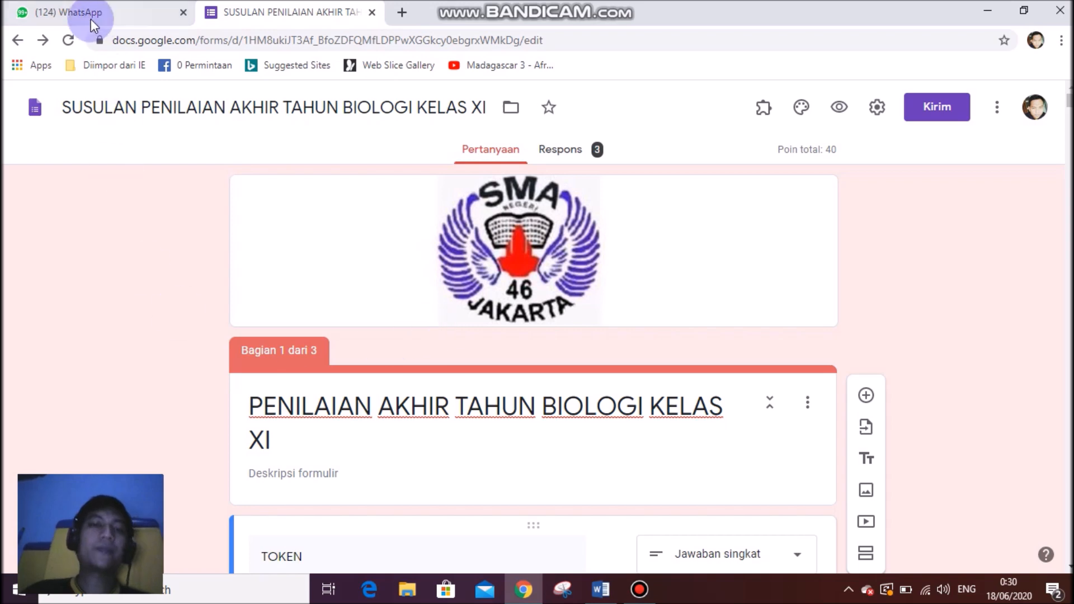
Return to the Forms home page and create a new blank (Kosong) form.
click(35, 107)
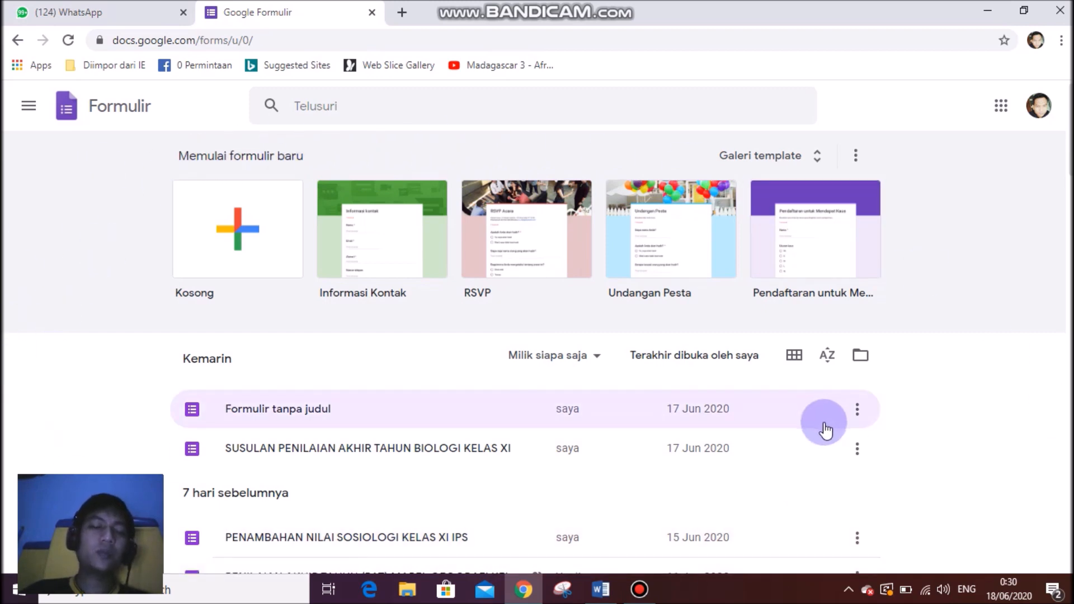
click(240, 237)
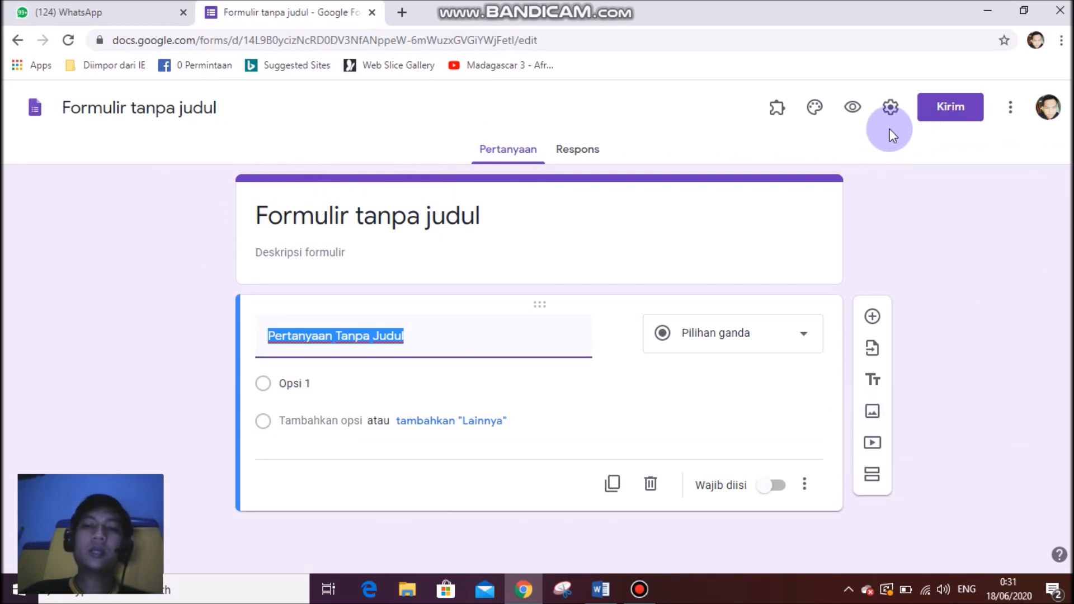
Open the form settings, leaving email address collection switched off.
click(891, 106)
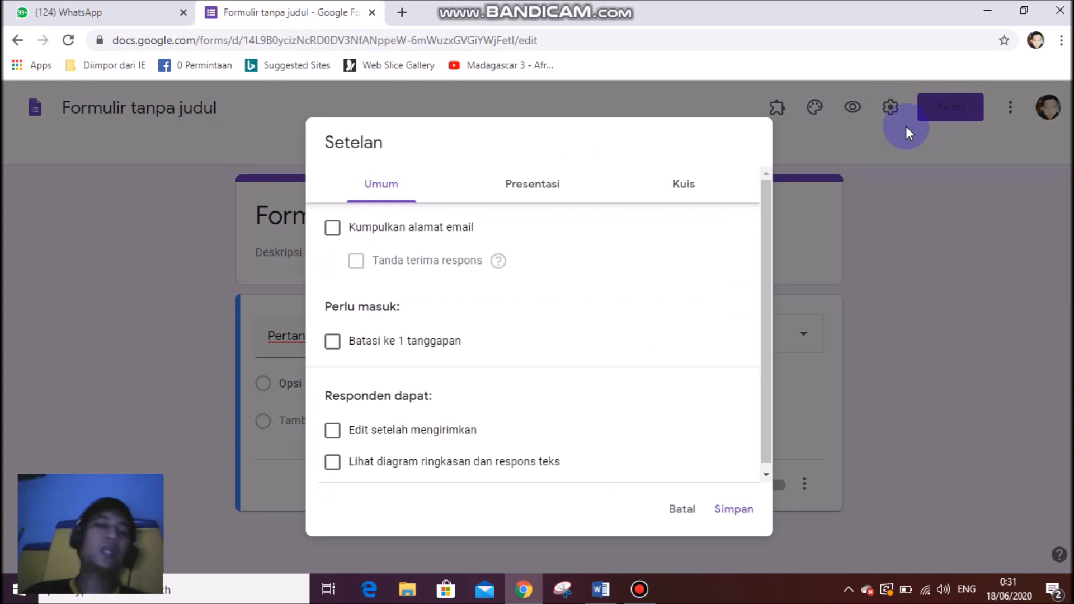
click(683, 514)
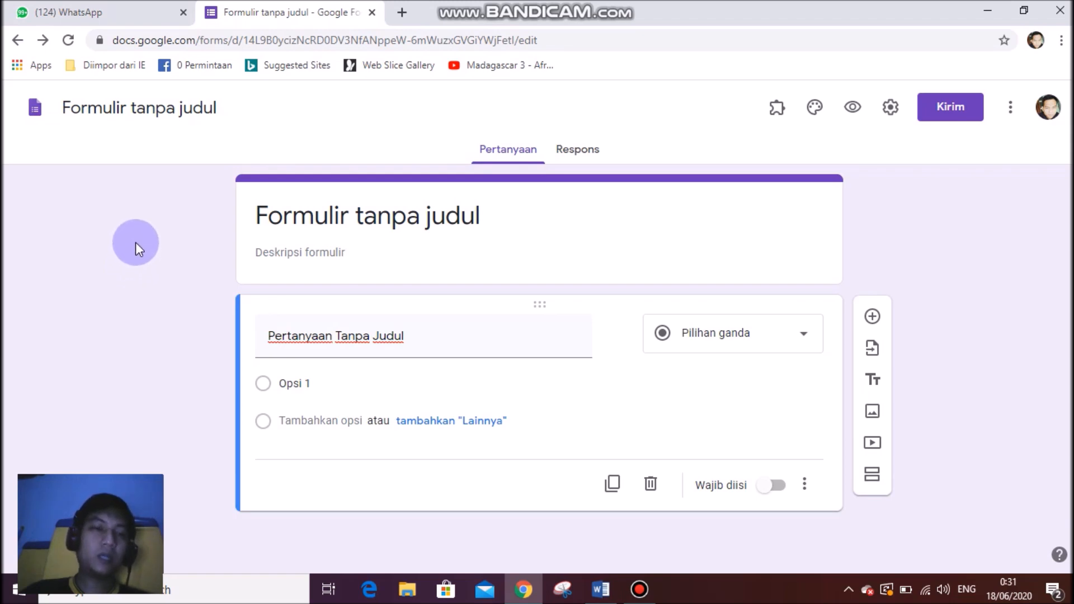
right_click(136, 243)
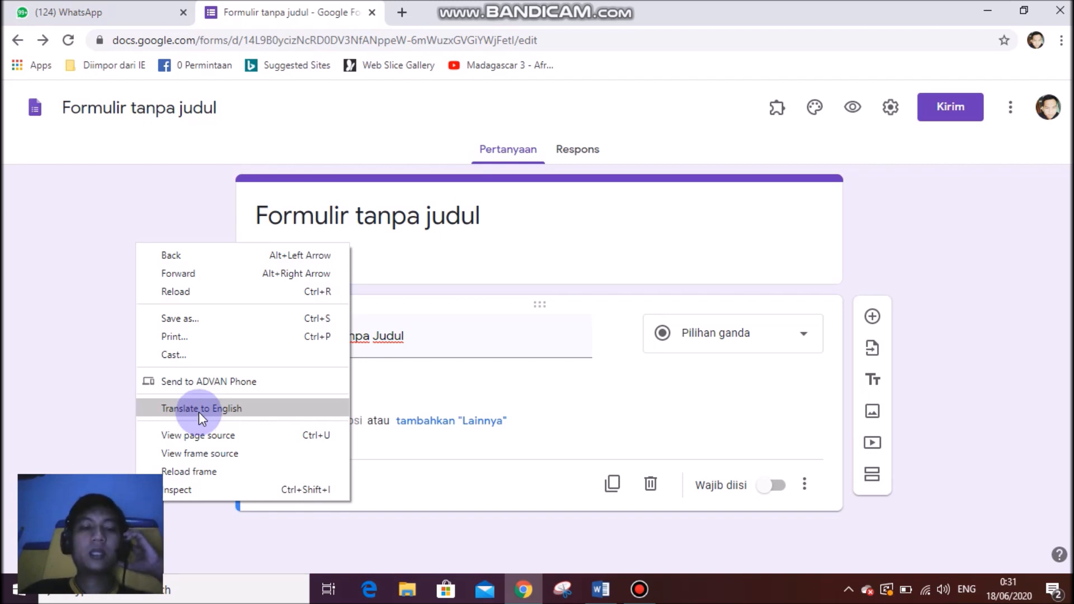
click(35, 280)
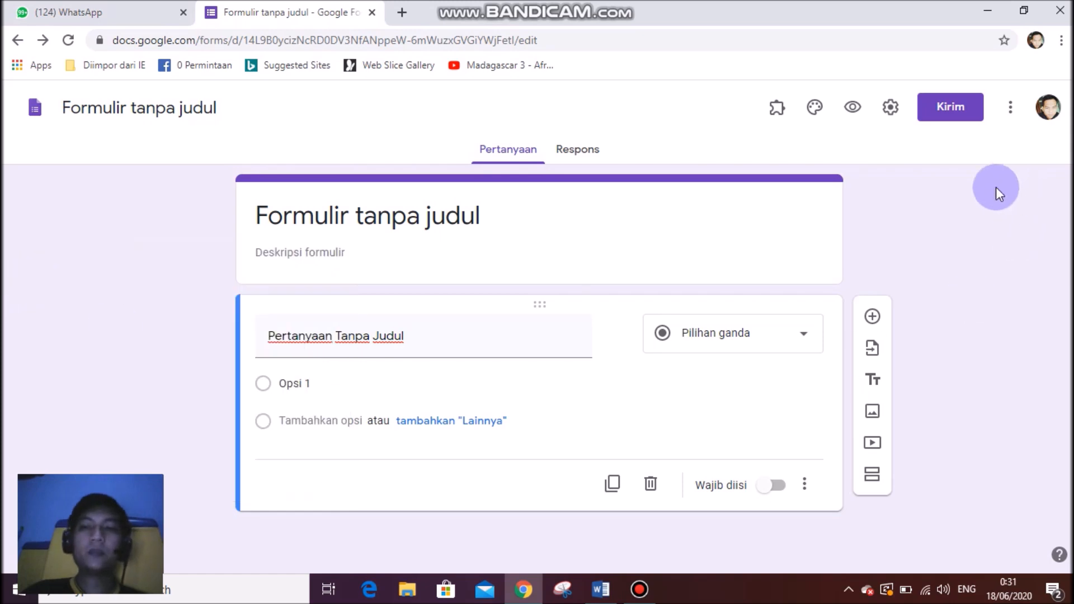
click(891, 117)
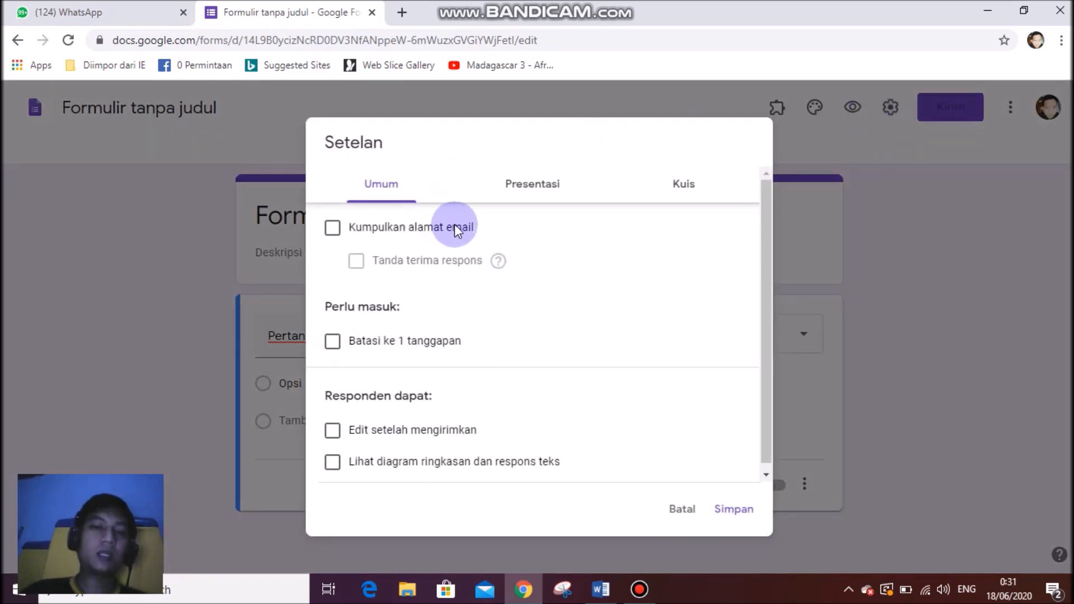
click(333, 230)
click(334, 231)
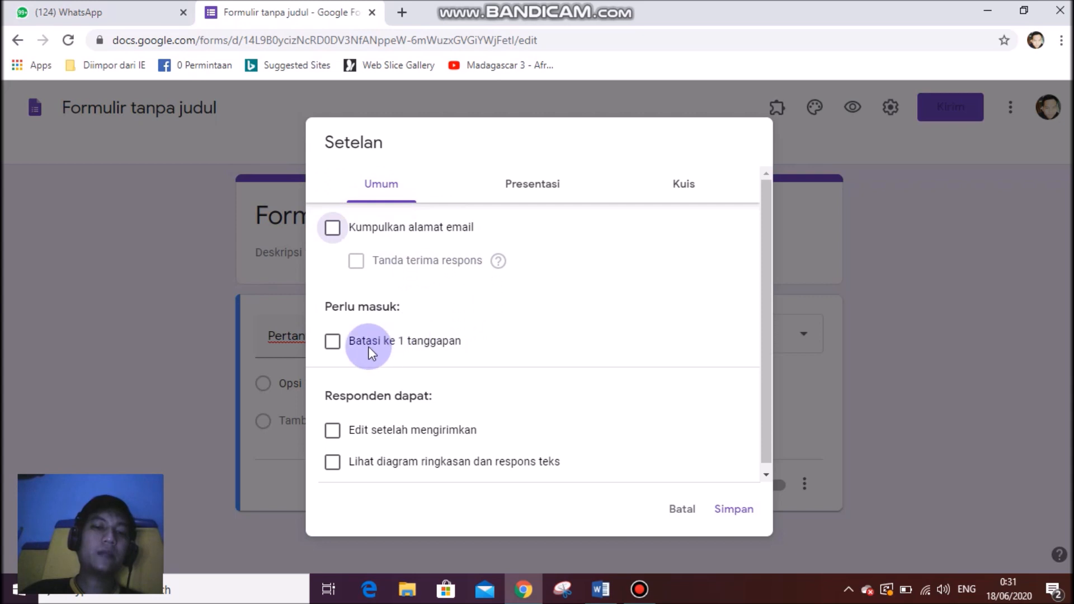
Tick 'Batasi ke 1 tanggapan', keeping 'Edit setelah mengirimkan' turned off.
click(332, 341)
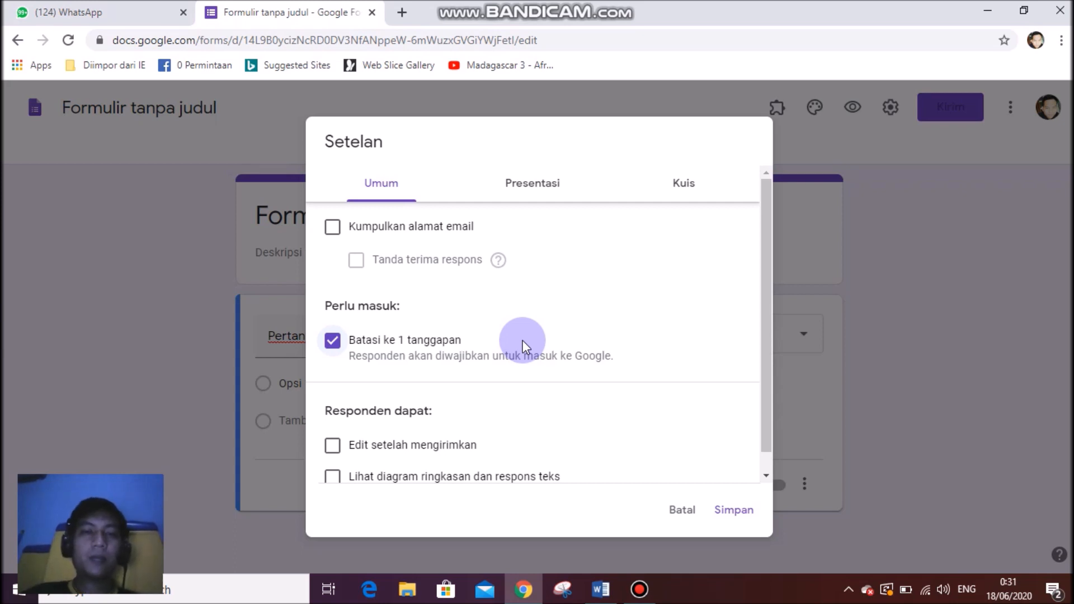
scroll(522, 340, down, 1)
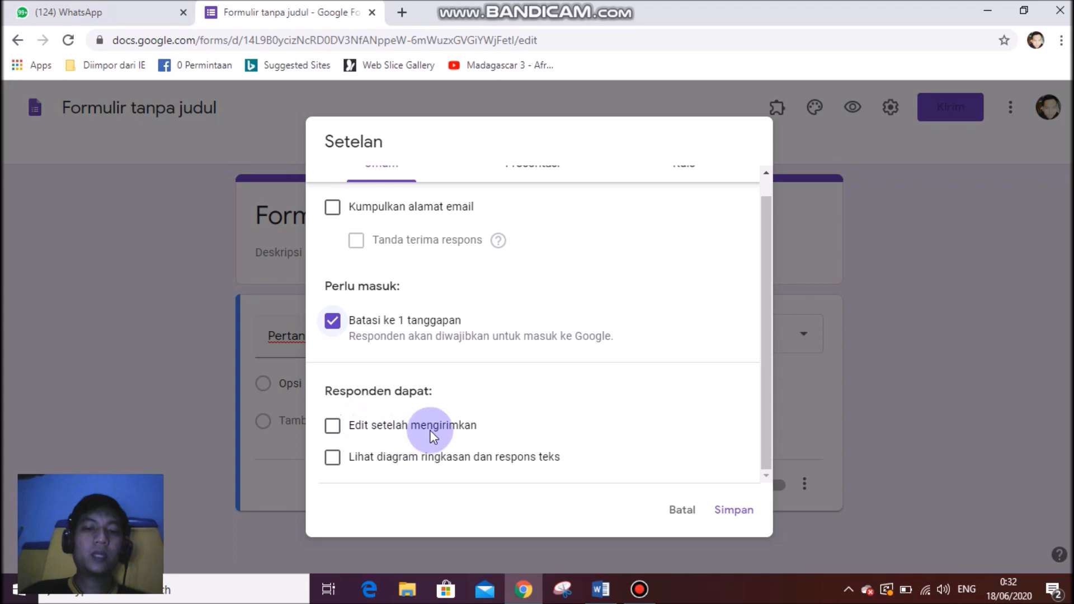
click(333, 428)
click(334, 429)
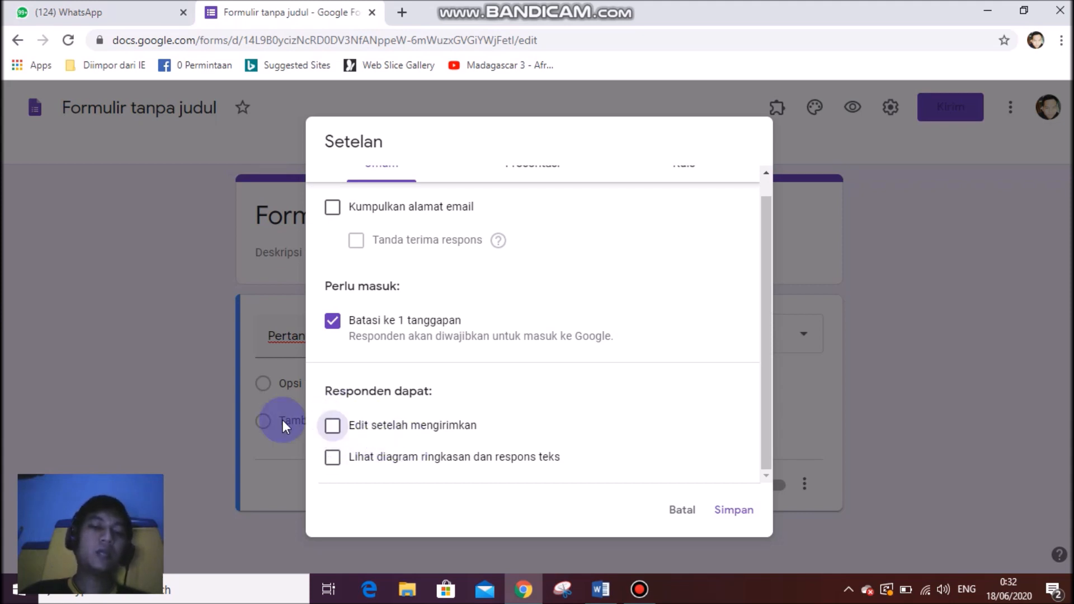
scroll(537, 210, up, 1)
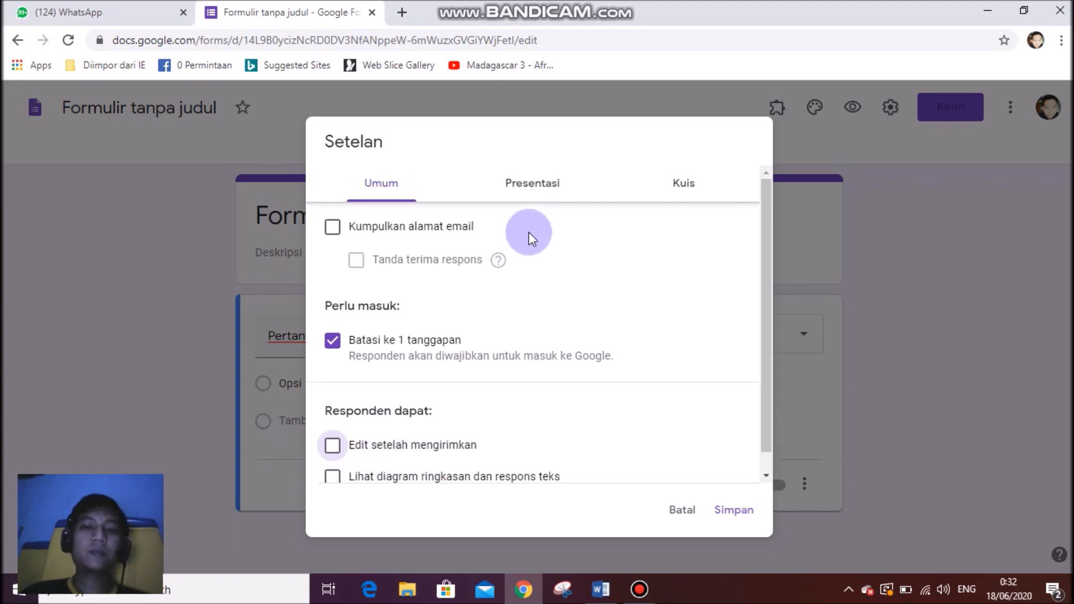
click(537, 191)
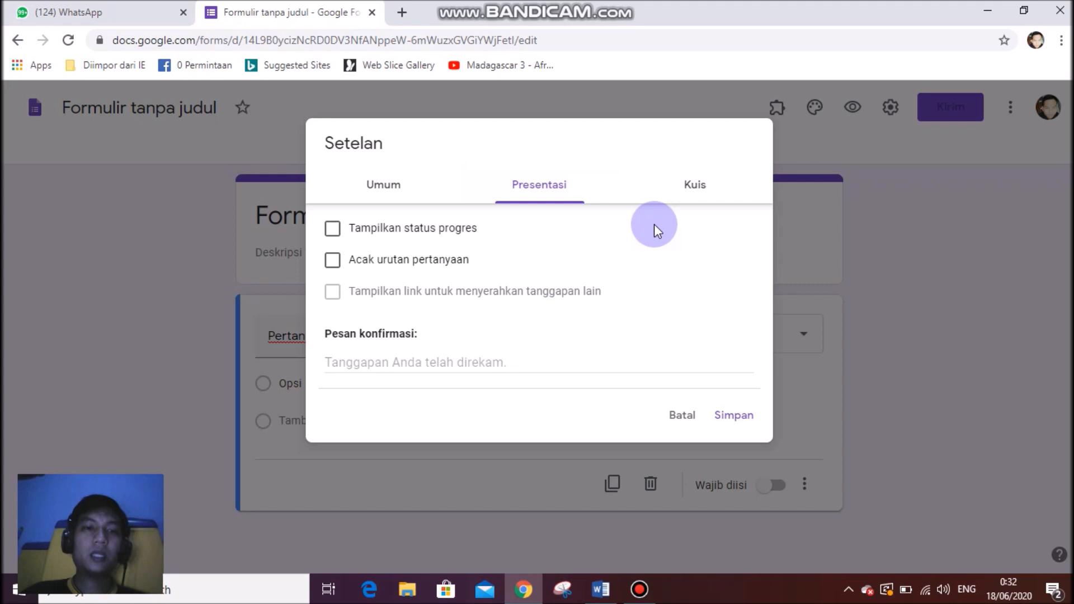
Shuffle question order and set the confirmation message to 'Terimakasih Jawaban Anda sudah tersimpan'.
click(337, 261)
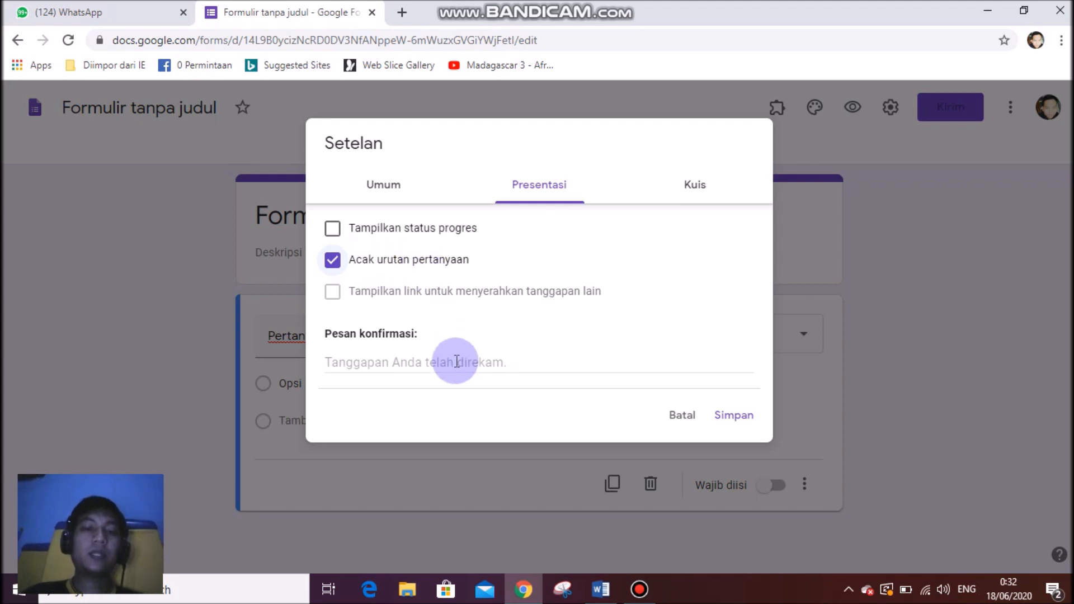
click(409, 364)
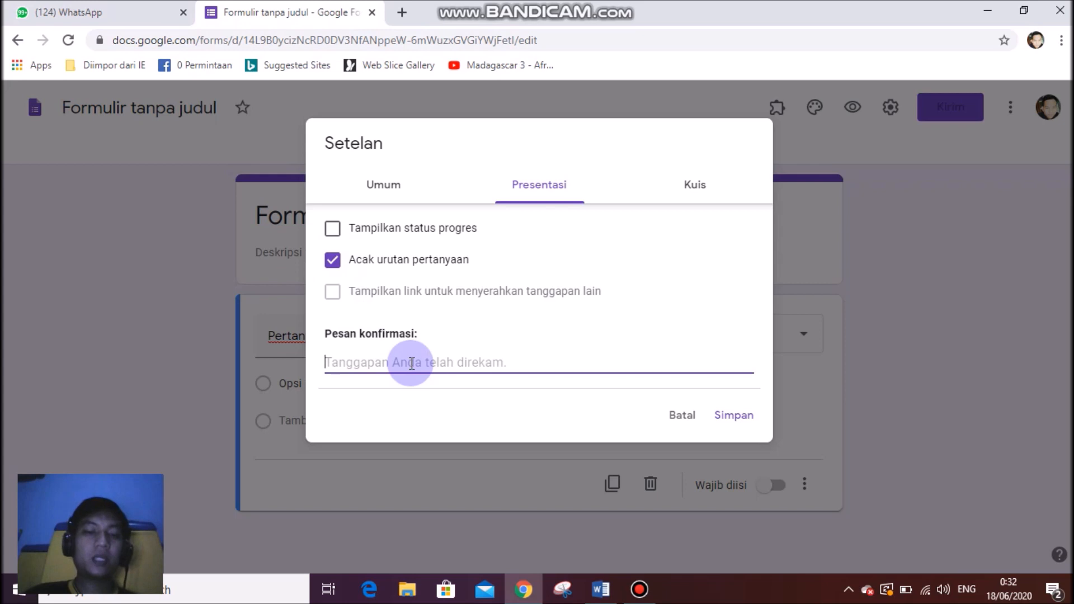
text(Terimak)
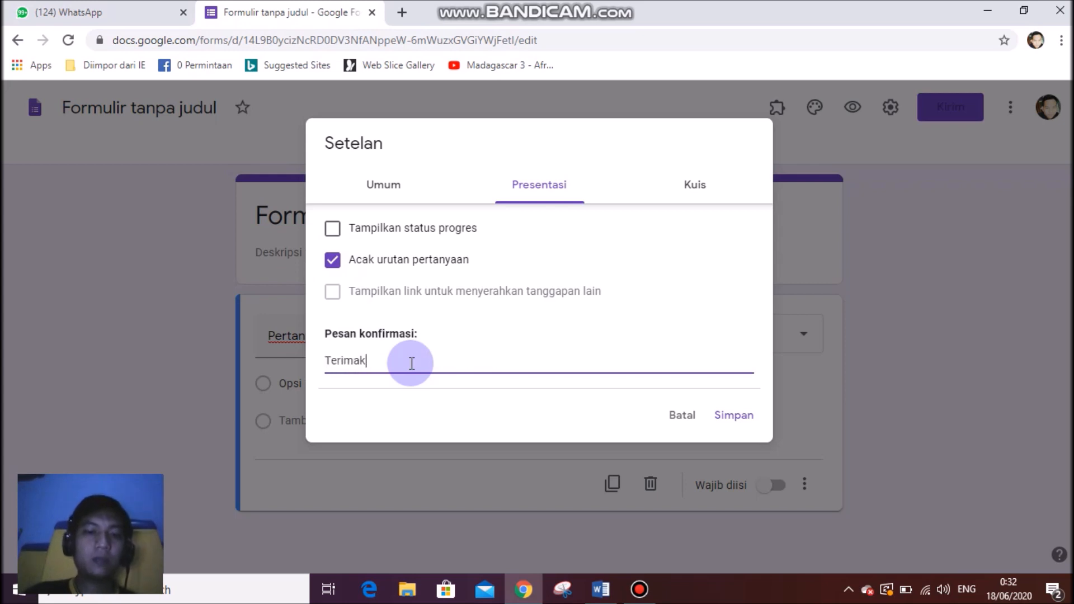
text(asih Jawaban Anda sudah tersimpan)
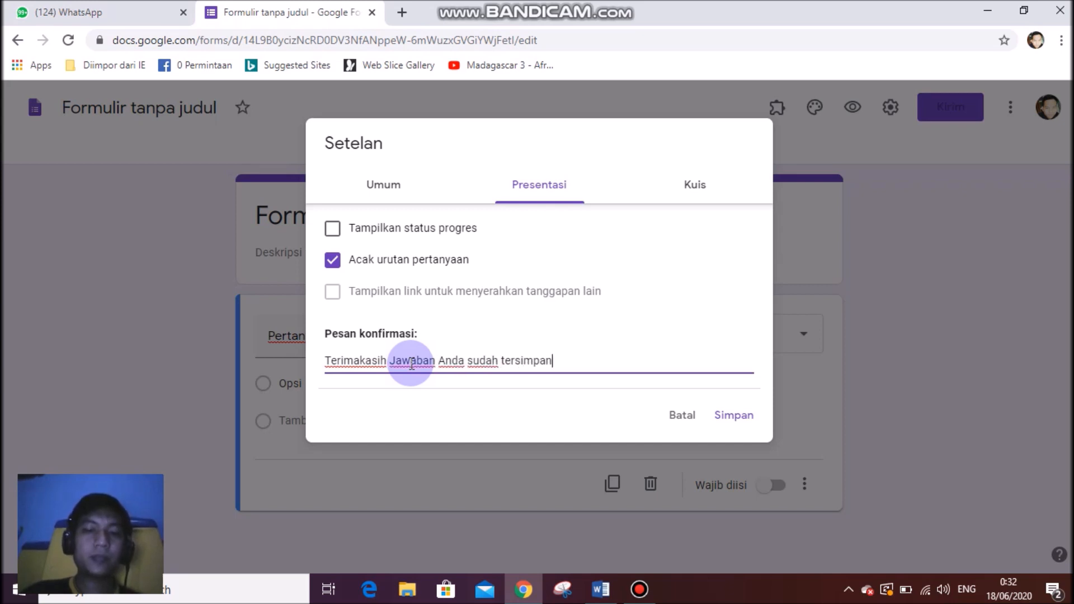
Enable 'Jadikan ini sebagai kuis', untick 'Jawaban yang benar' and 'Nilai poin', and save.
click(701, 193)
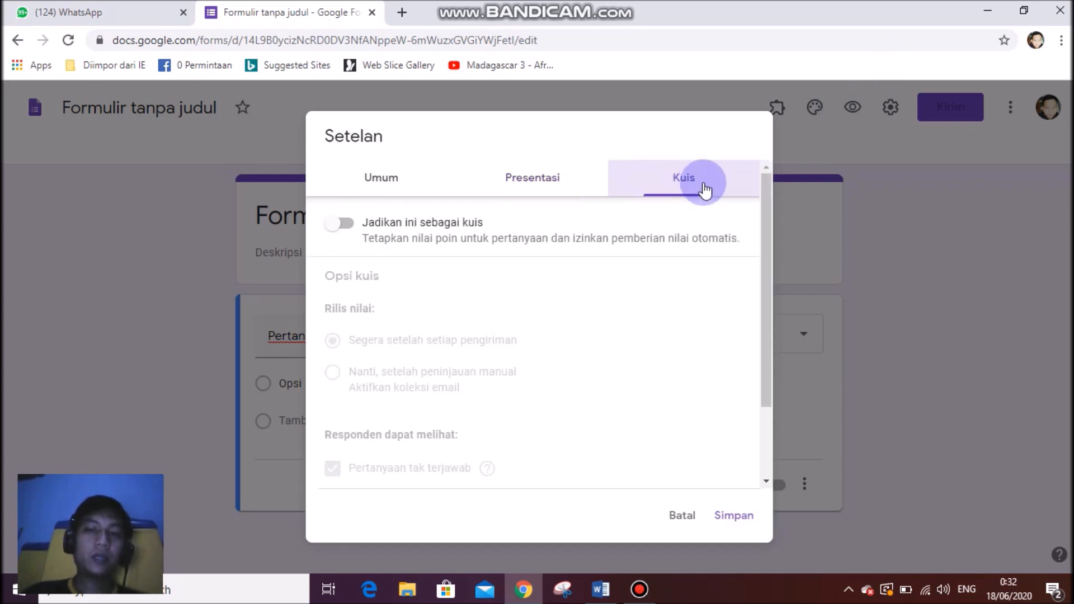
click(338, 230)
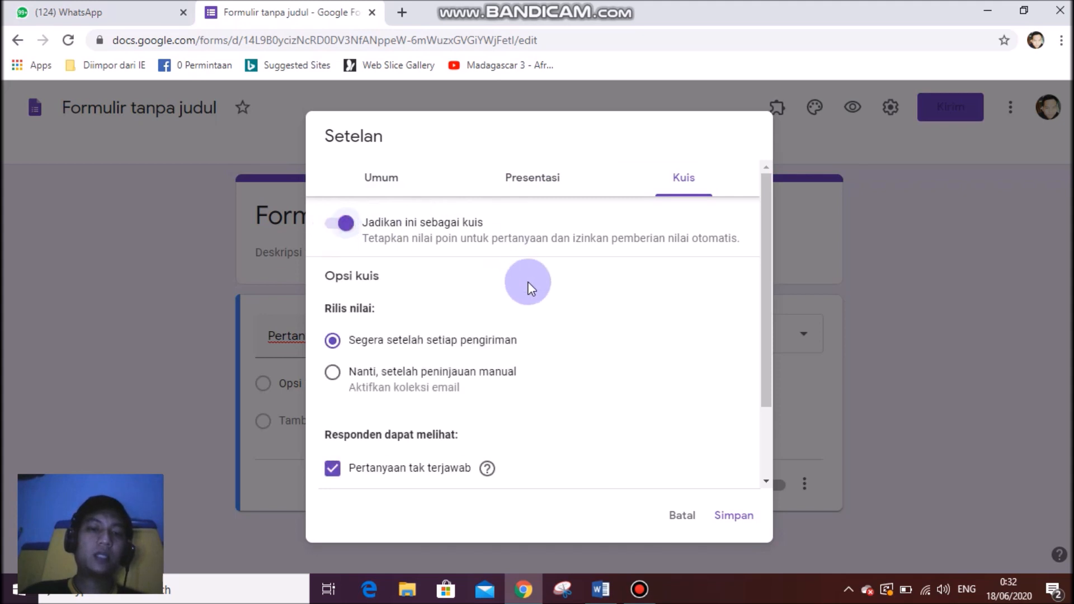
scroll(464, 293, down, 2)
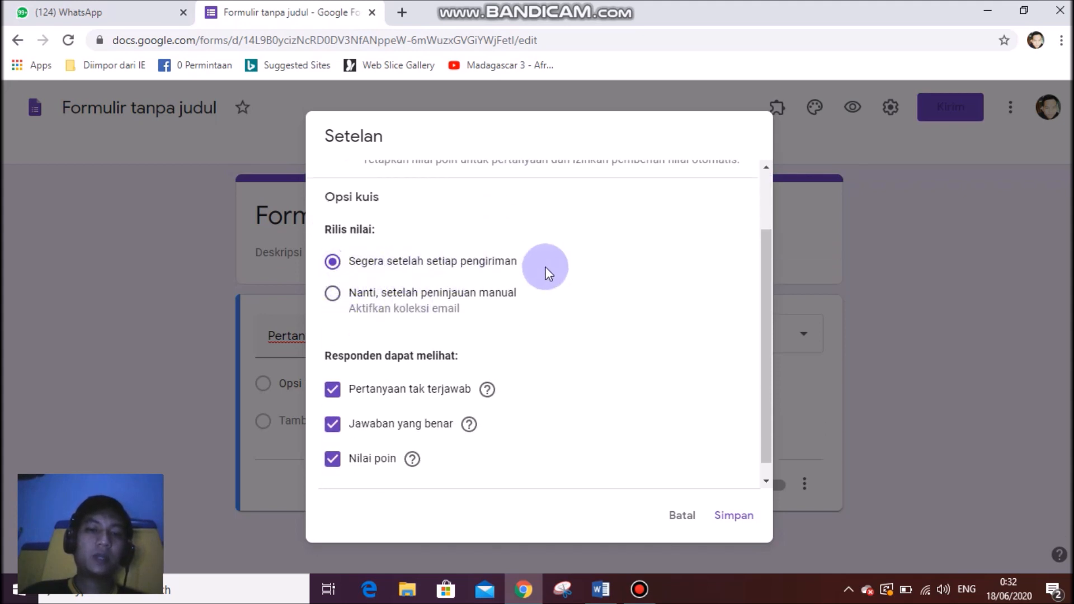
scroll(496, 329, down, 1)
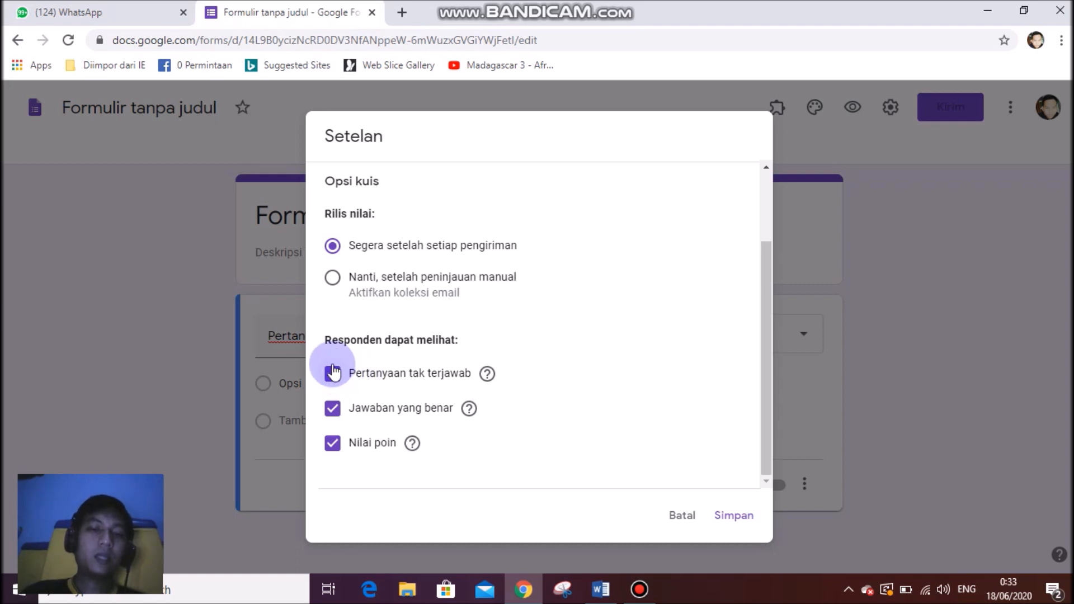
click(333, 414)
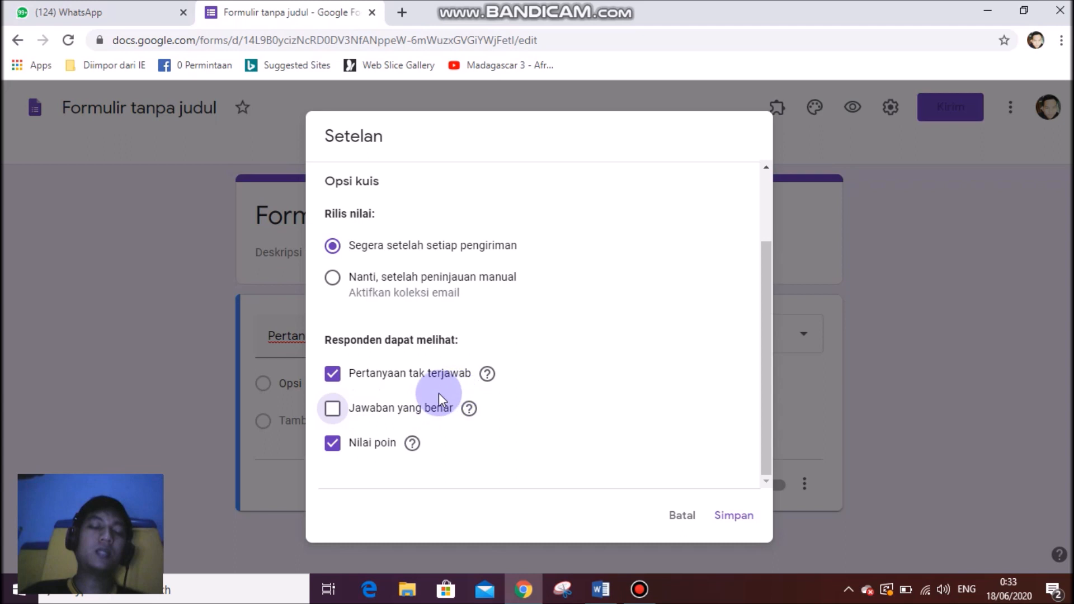
click(333, 449)
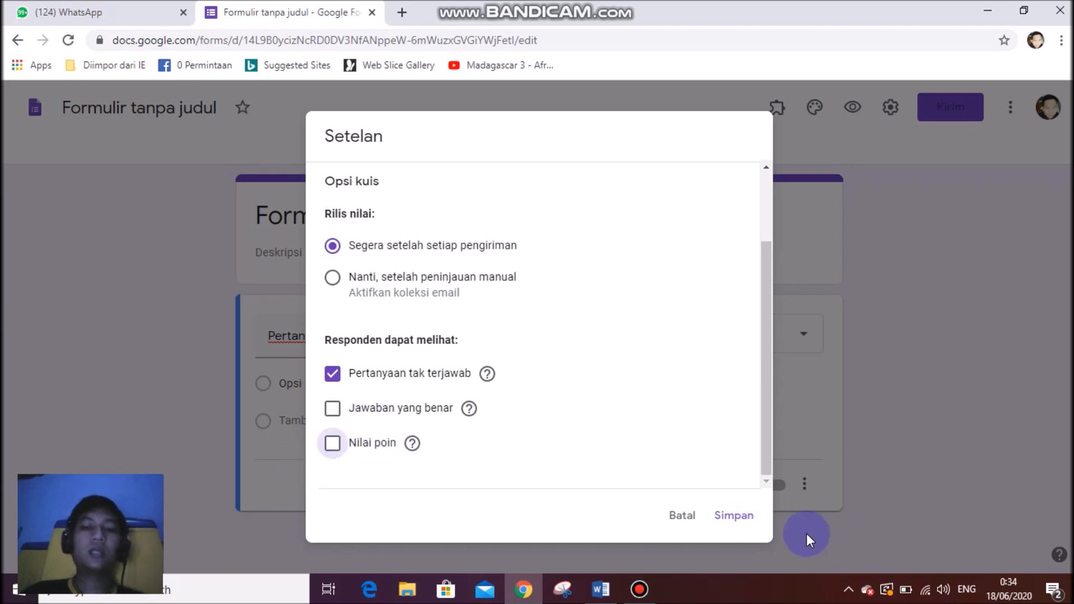
click(733, 514)
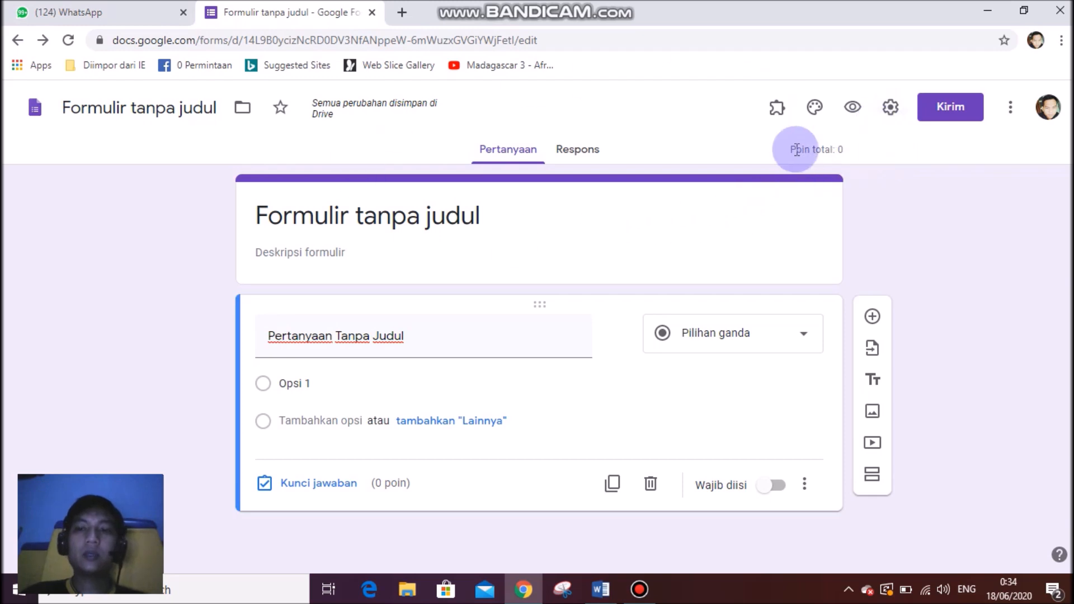
Upload the 'logo 46' picture from Pictures as the form's header image.
click(815, 110)
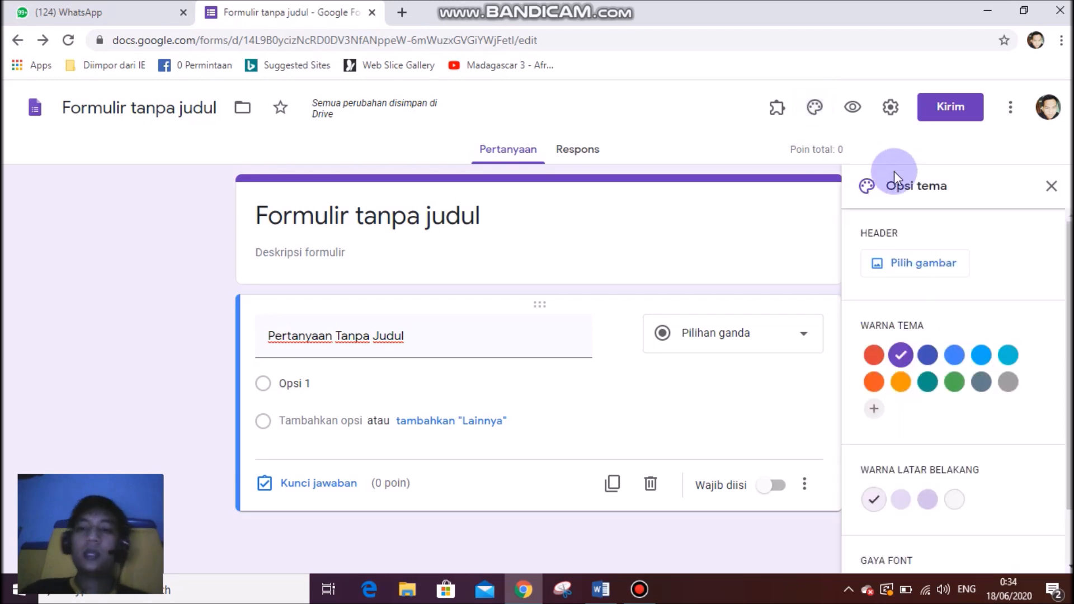
click(915, 263)
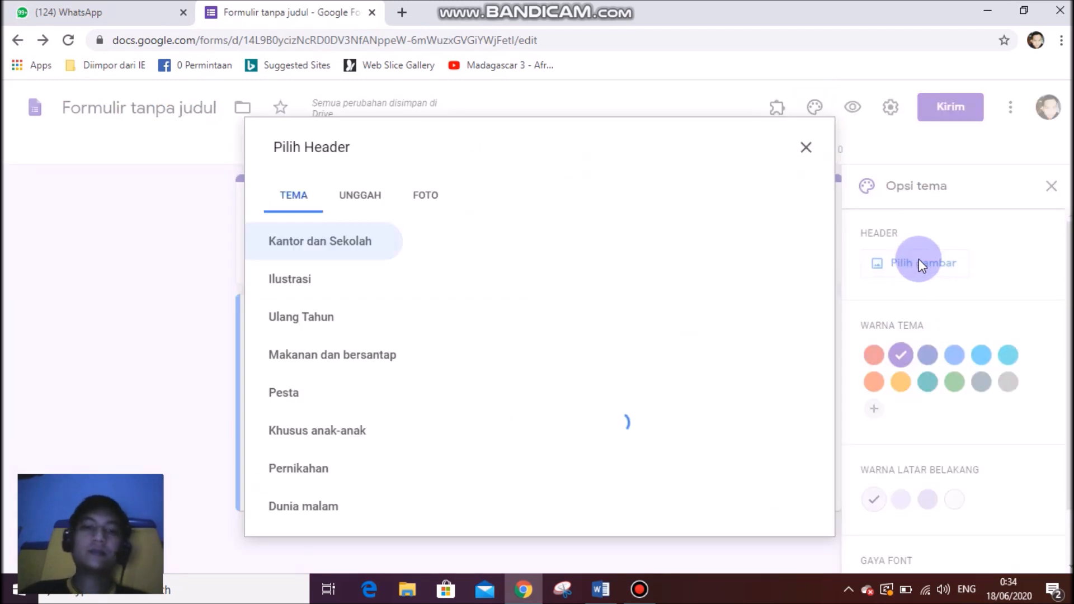
click(358, 201)
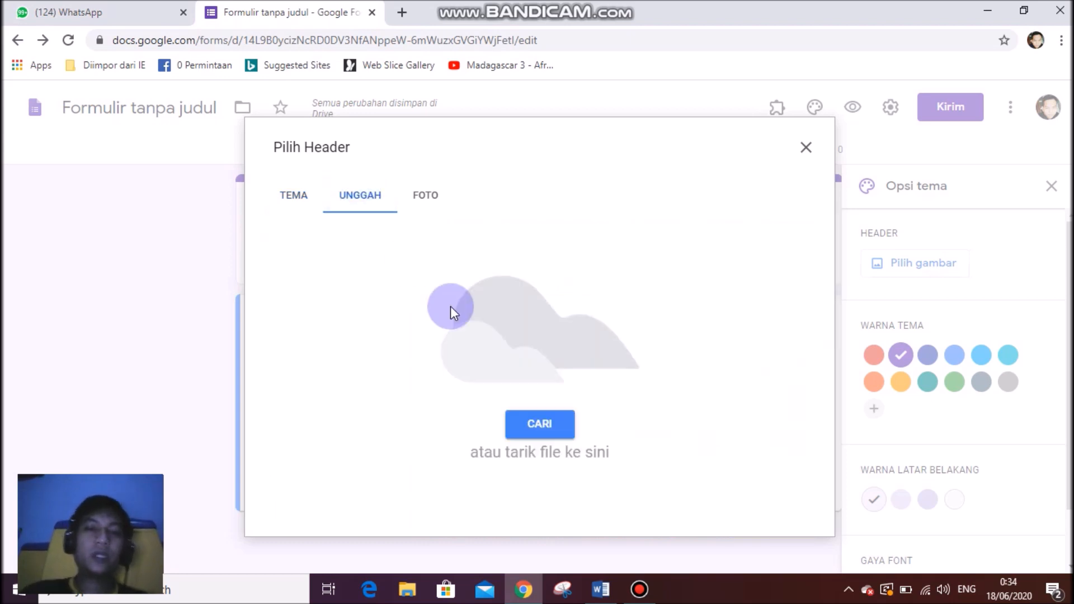
click(552, 415)
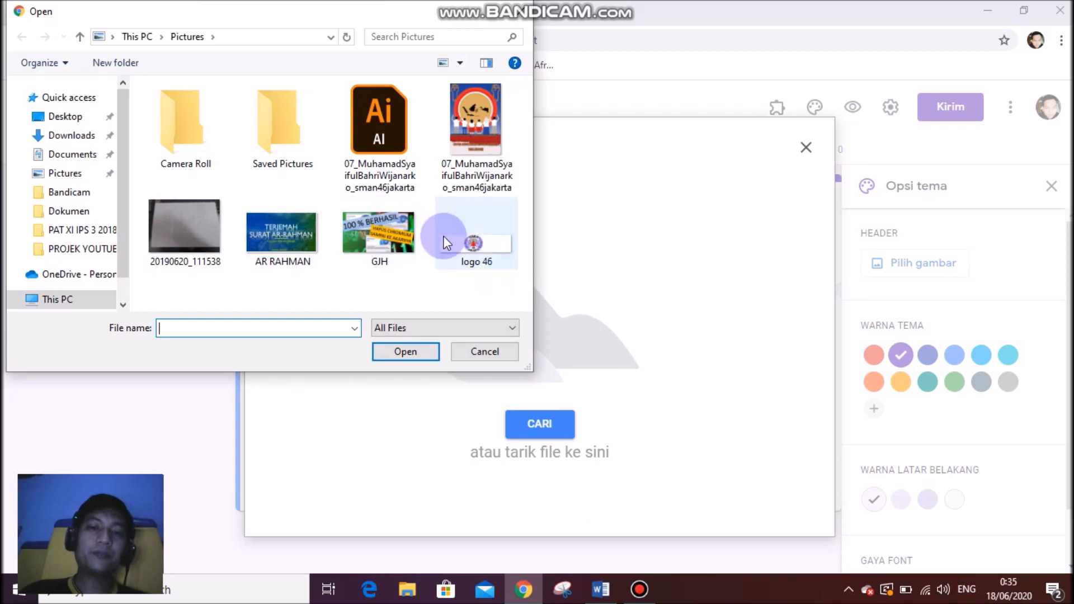
click(471, 217)
click(411, 351)
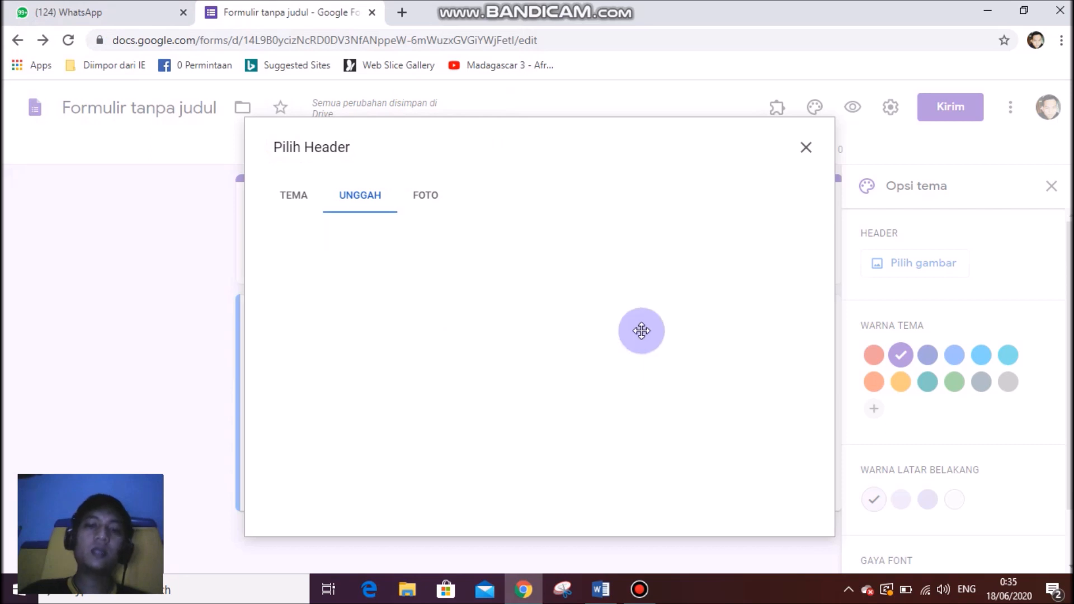
click(777, 497)
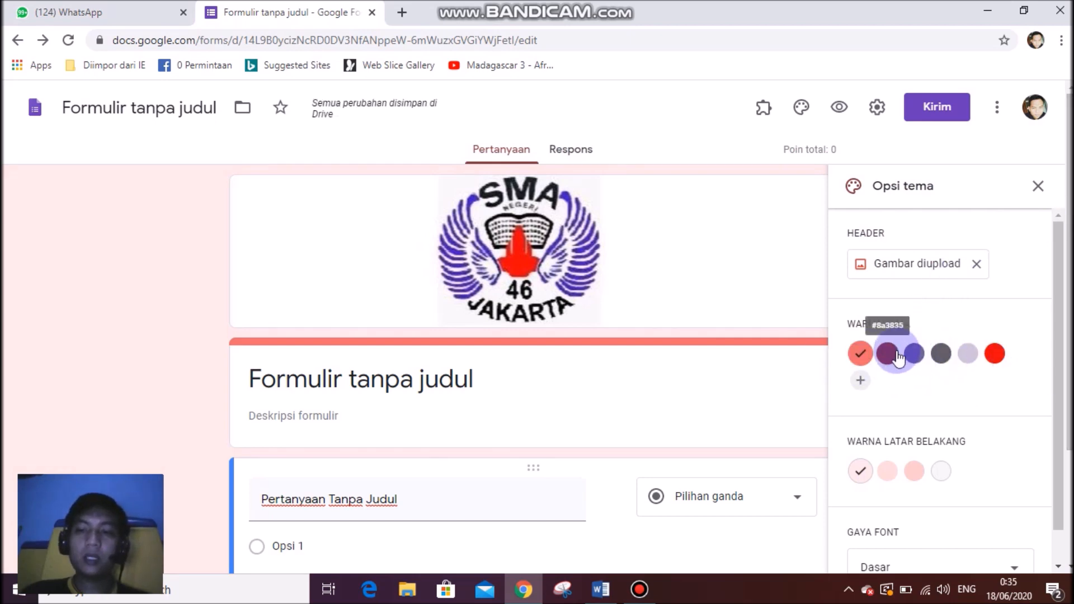
Set a red theme colour with the lightest pink background, then close theme options.
click(987, 356)
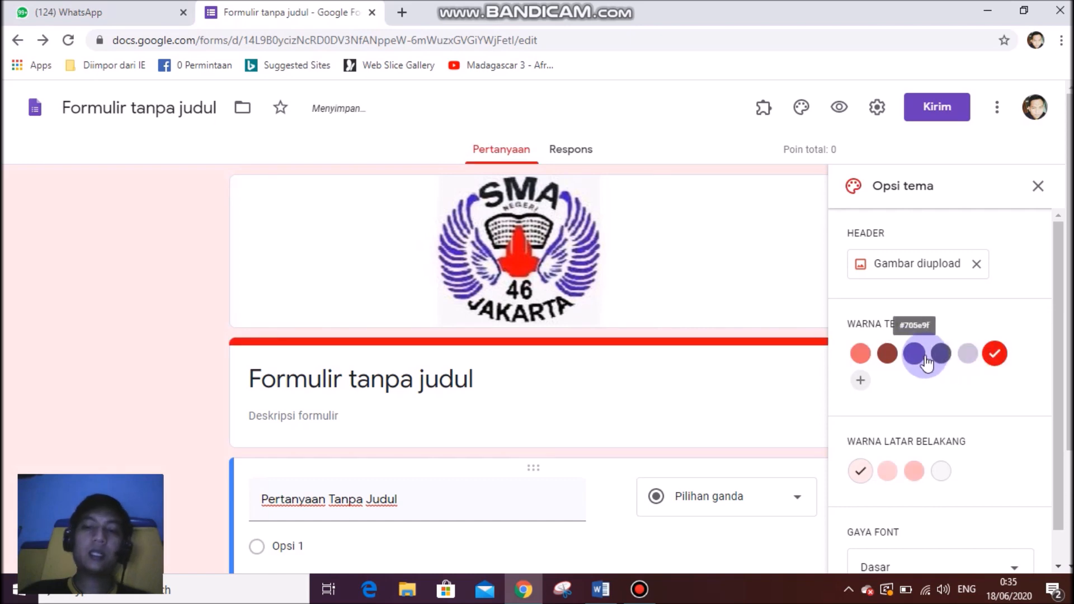
scroll(895, 392, down, 1)
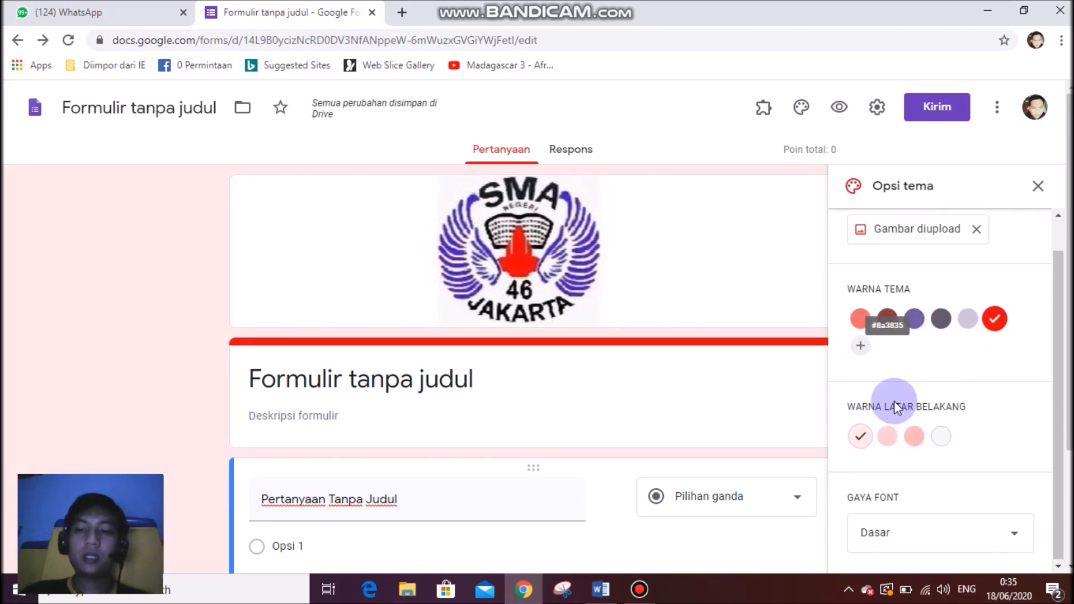
click(940, 441)
click(914, 438)
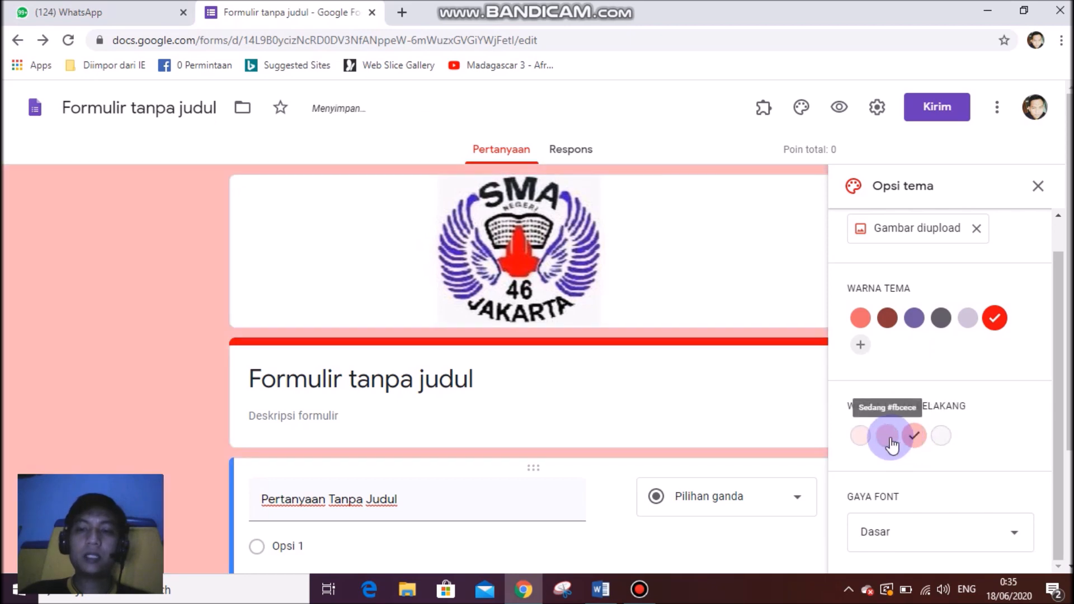
click(887, 443)
click(862, 438)
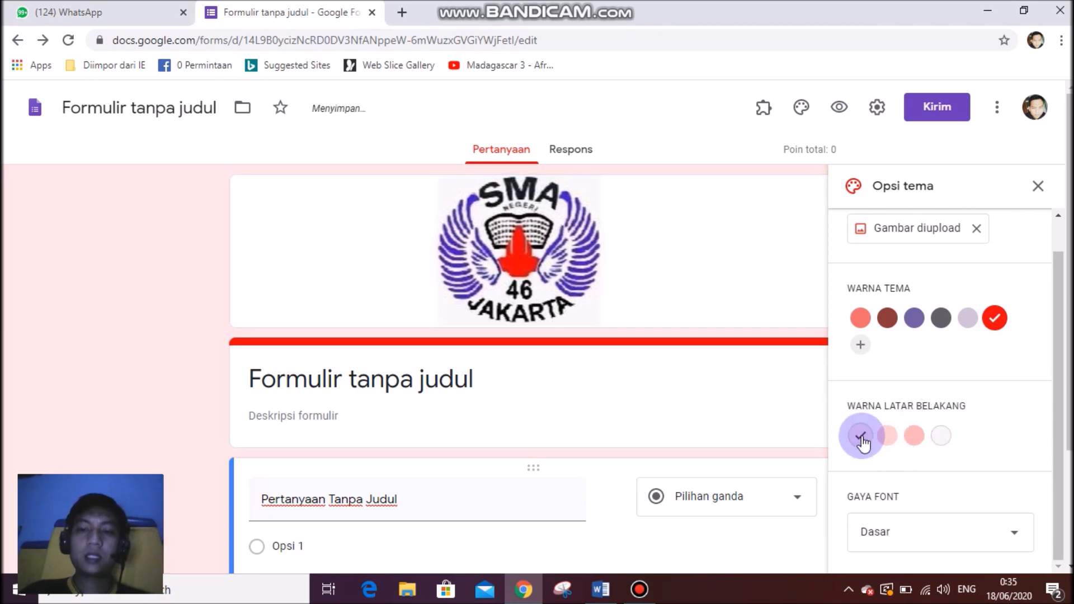
scroll(1018, 411, down, 3)
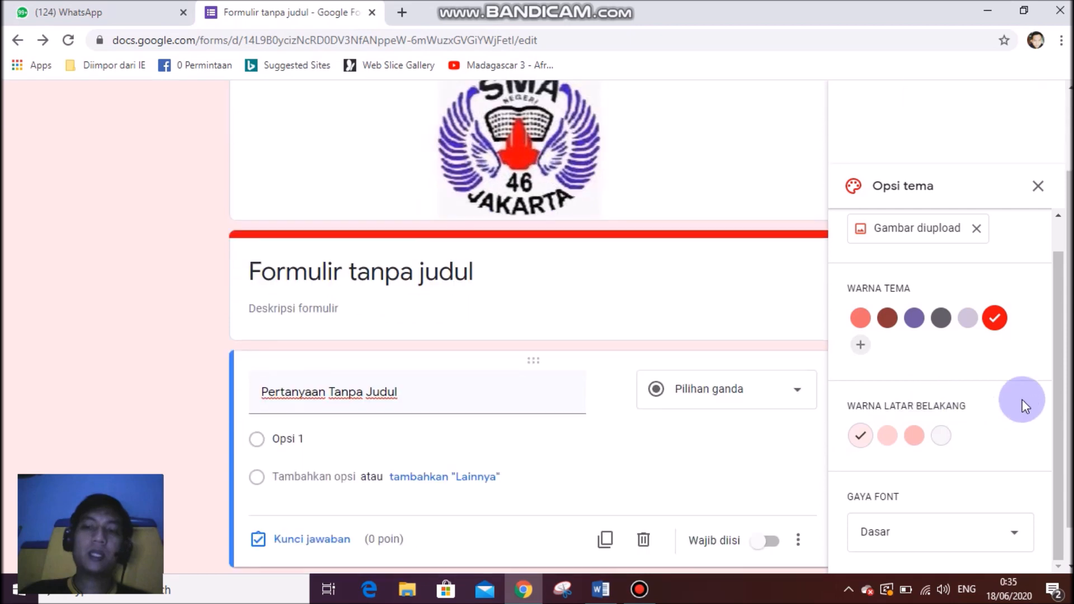
click(1038, 186)
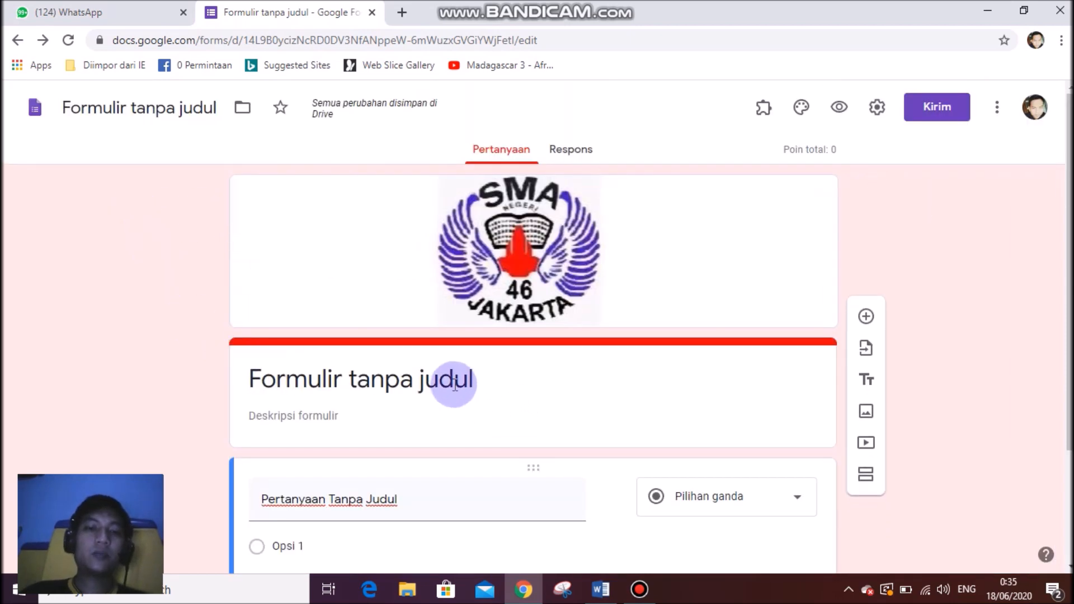
Replace the untitled form name with 'ULANGAN HARIAN BIOLOGI KELAS X'.
click(419, 383)
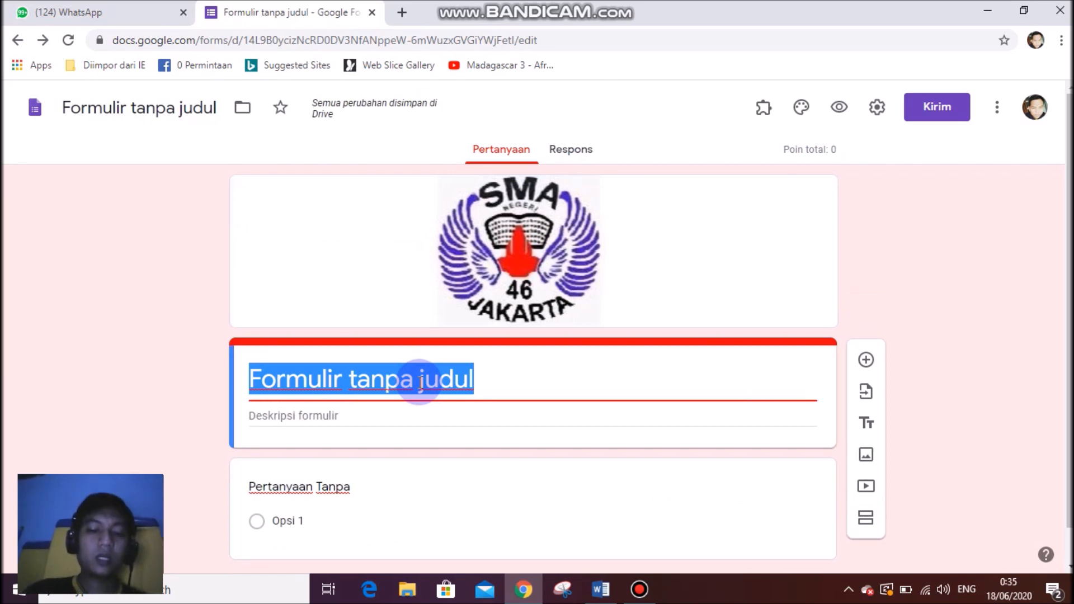
text(ulangan)
key(BackSpace)
key(BackSpace)
key(BackSpace)
key(BackSpace)
key(BackSpace)
key(BackSpace)
key(BackSpace)
text(ULA)
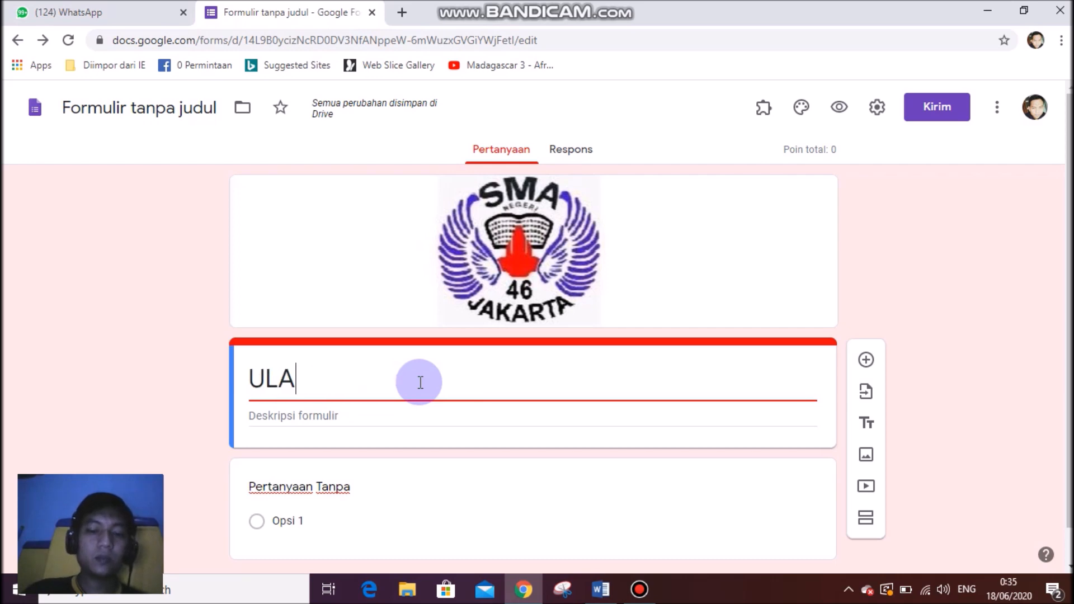
text(NGAN HARIAN BIOLOGI KELAS X)
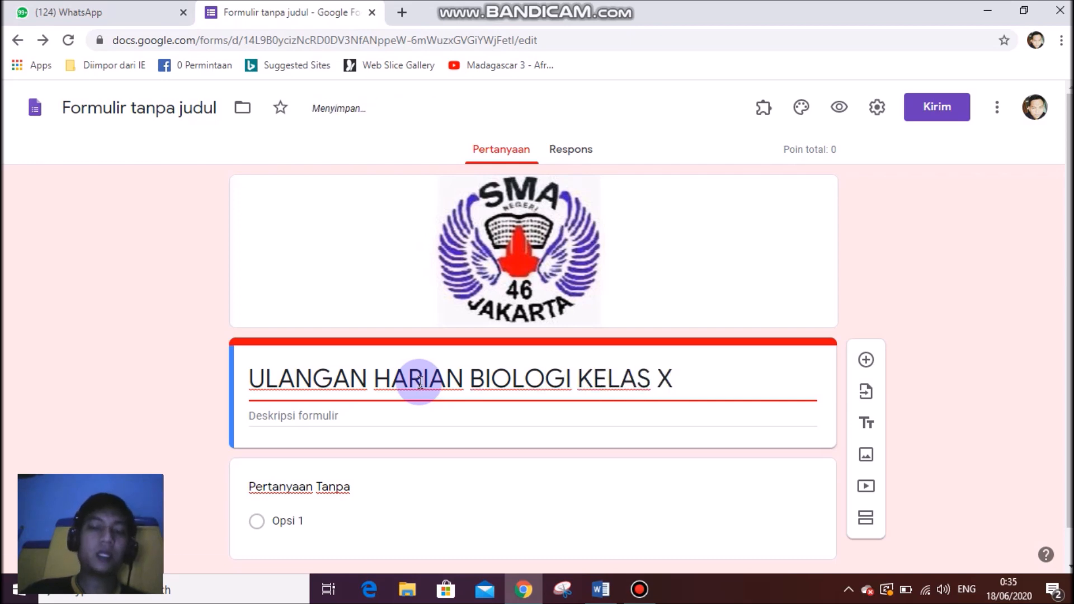
click(110, 383)
scroll(281, 384, down, 1)
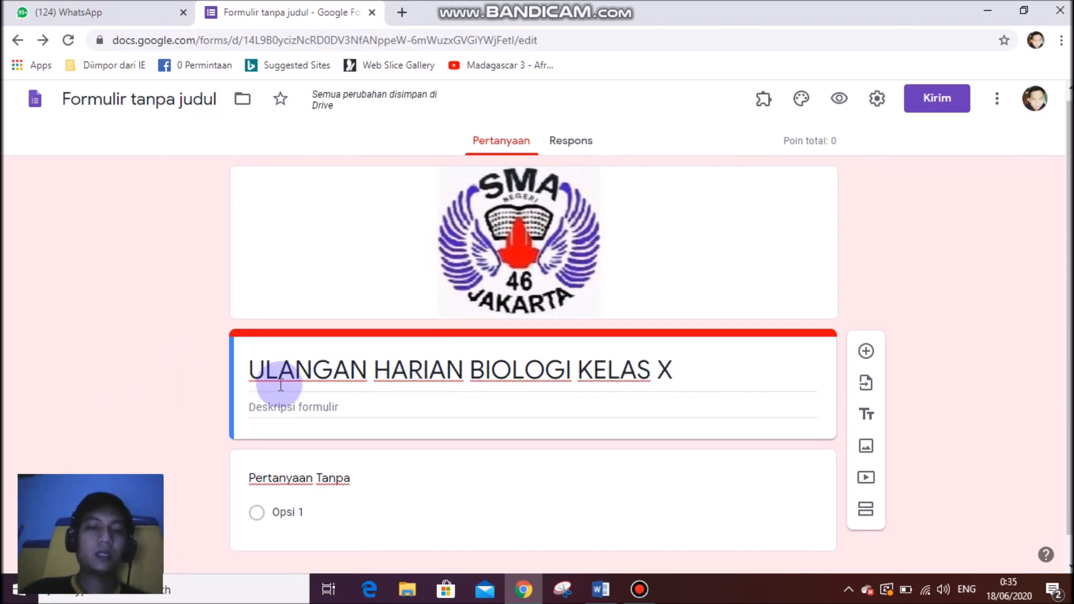
Retitle the first question TOKEN and keep it as Short answer.
drag(354, 449, 411, 457)
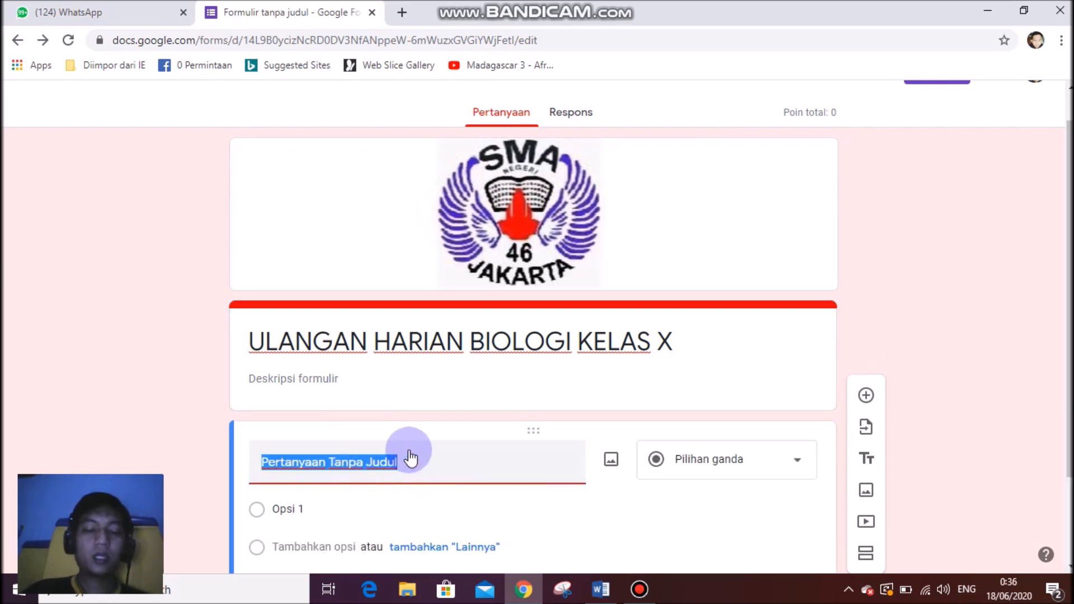
text(T)
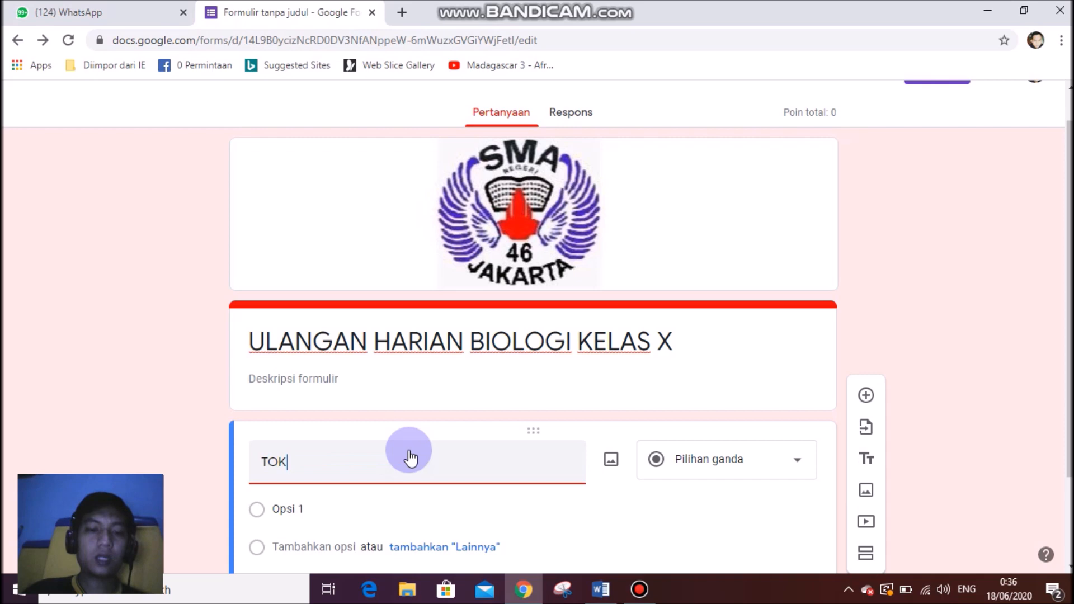
text(OKEN)
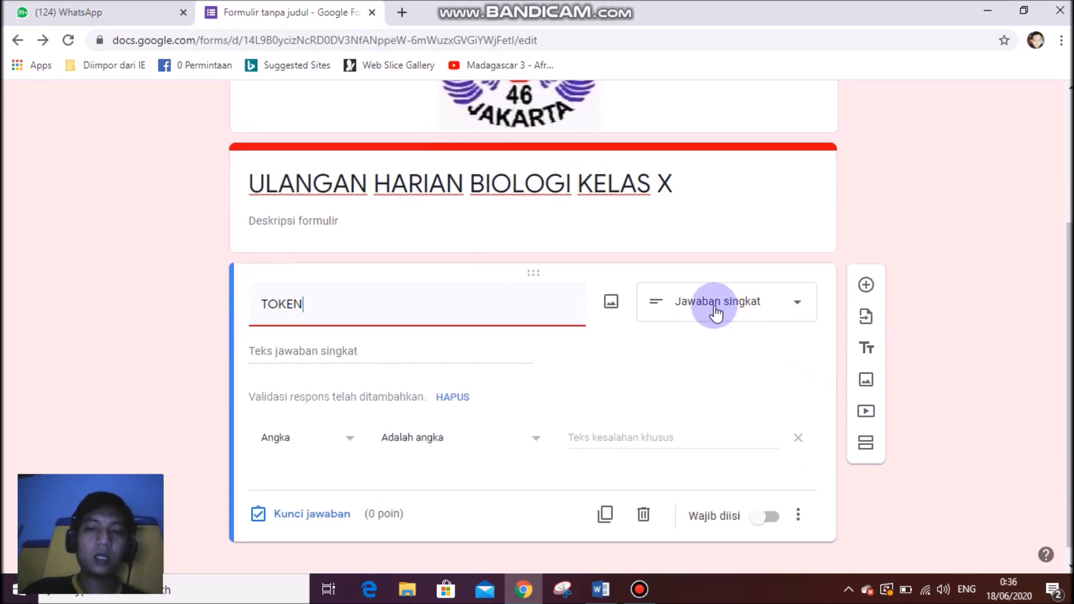
click(735, 312)
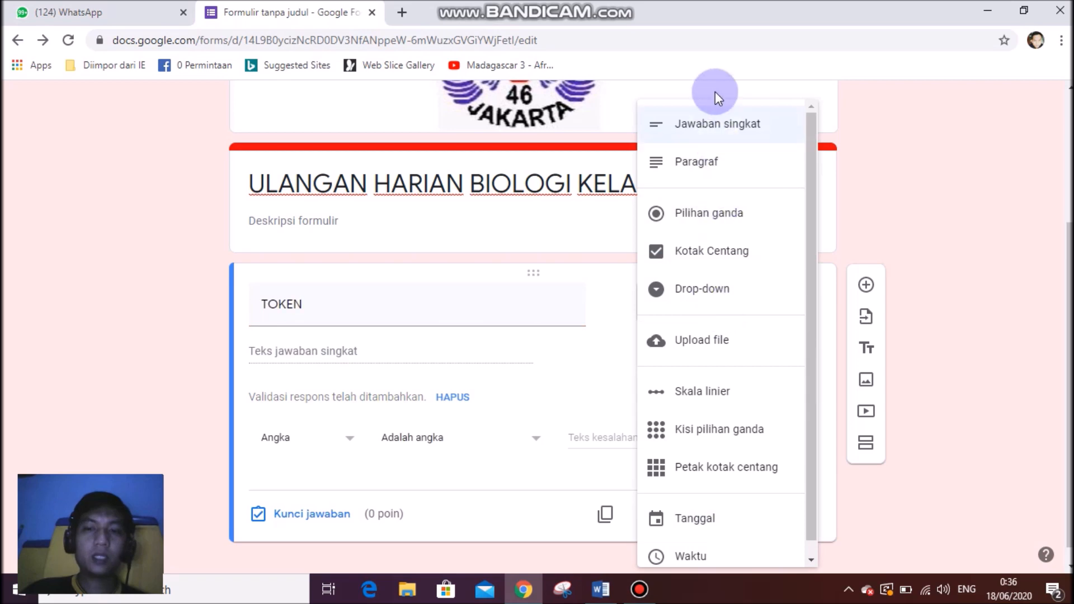
click(728, 127)
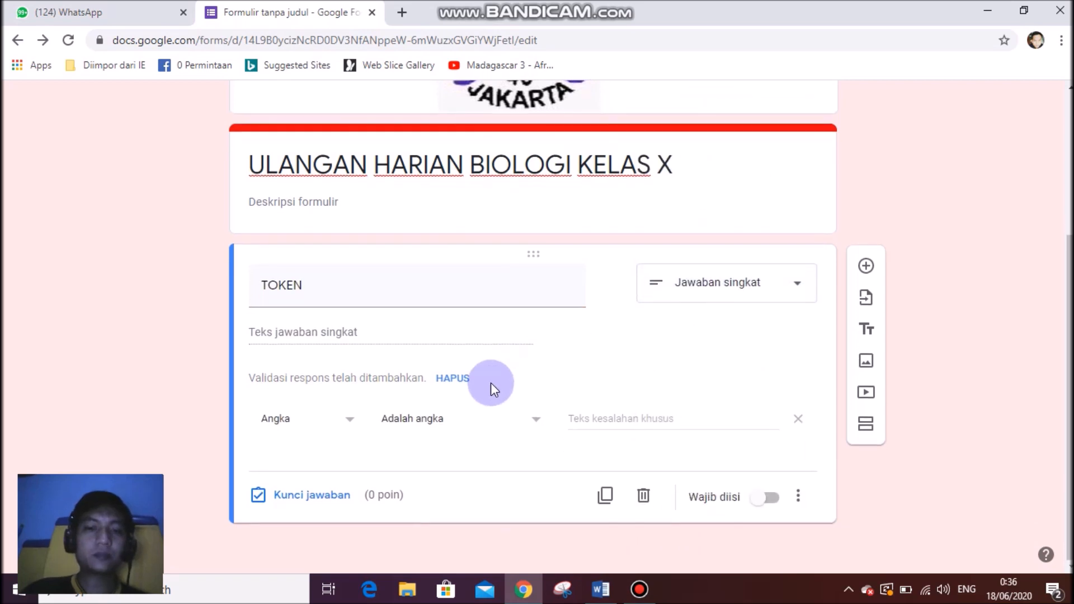
Validate answers with Text > Contains the access code, erroring "Maaf Token Anda Salah".
click(280, 425)
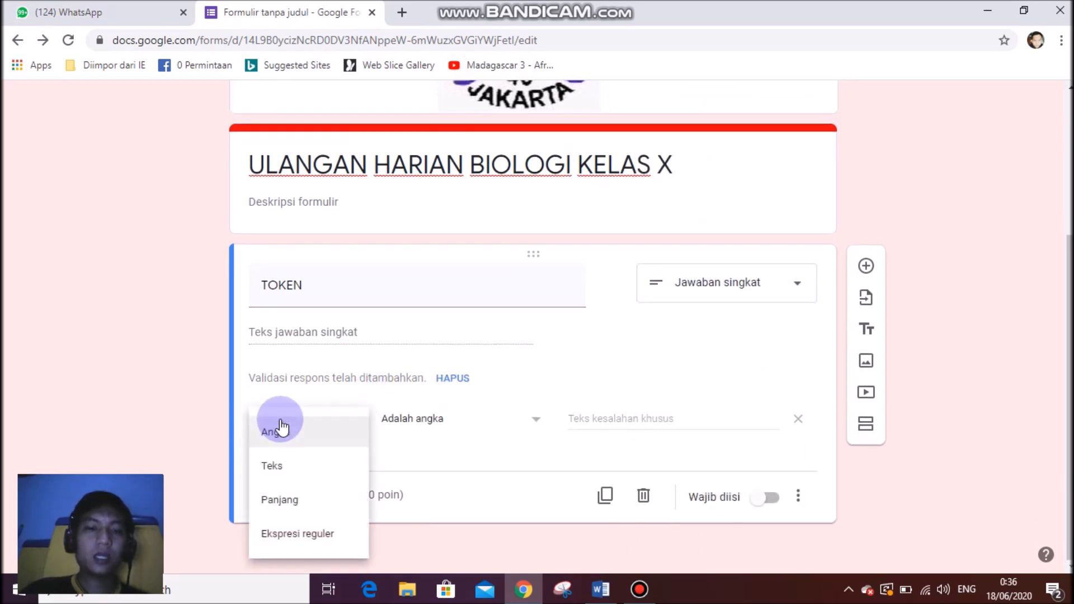
click(285, 472)
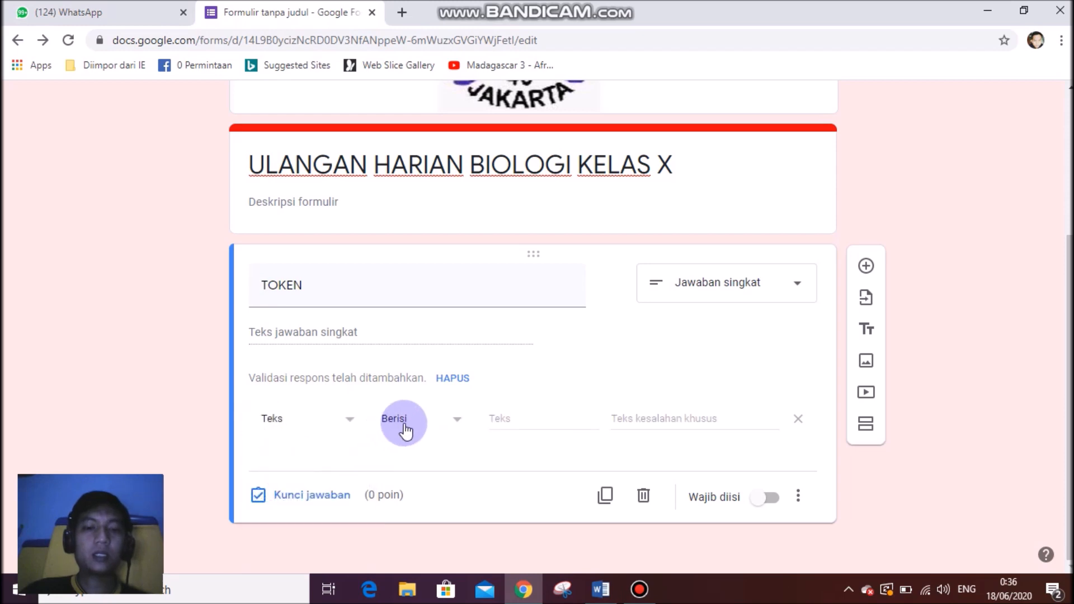
click(539, 425)
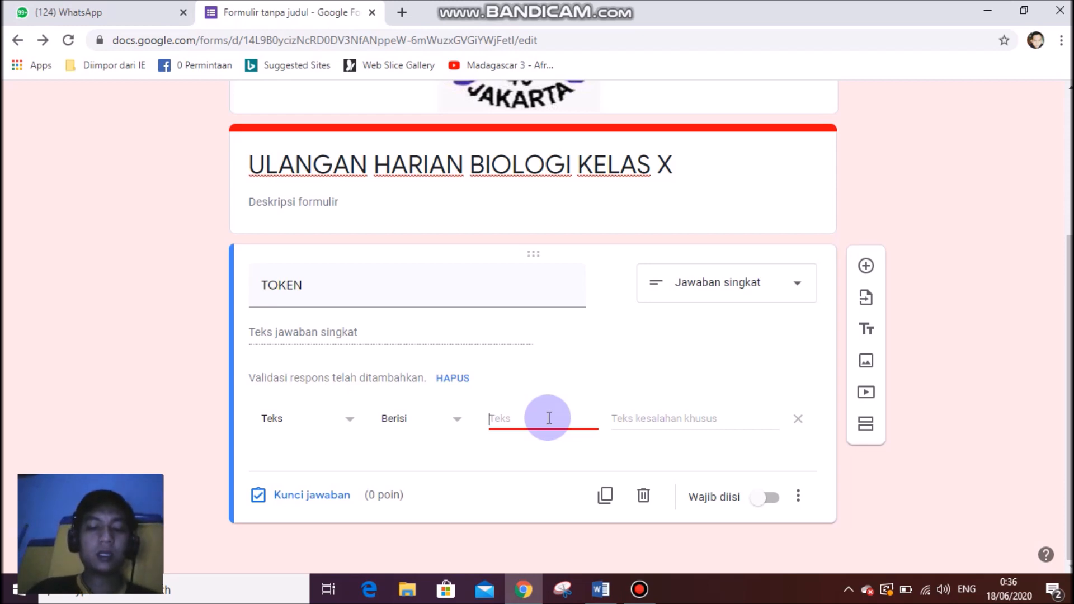
text(BIOX)
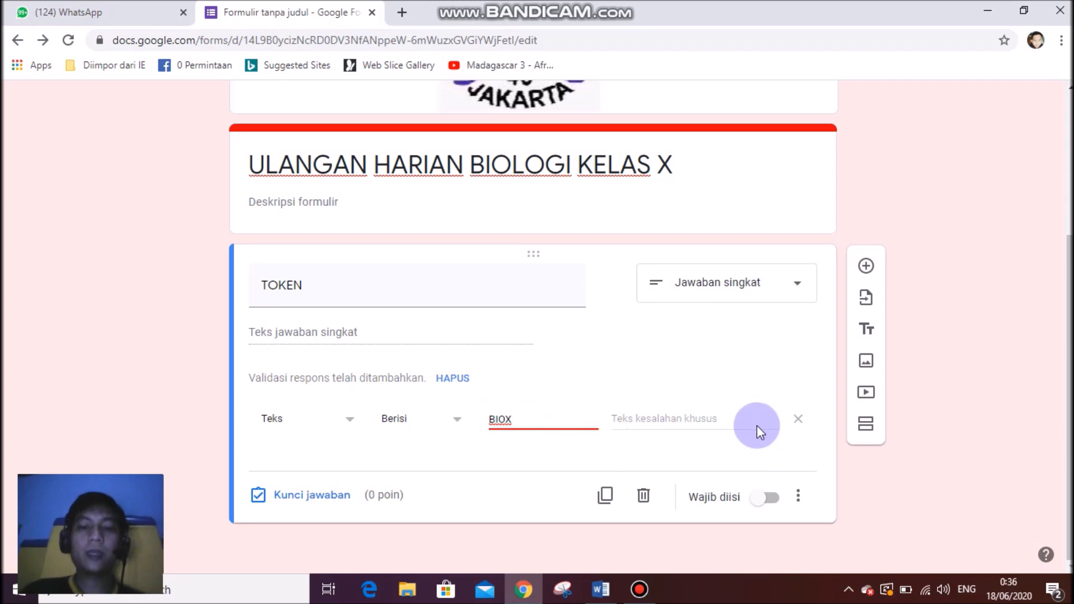
click(694, 415)
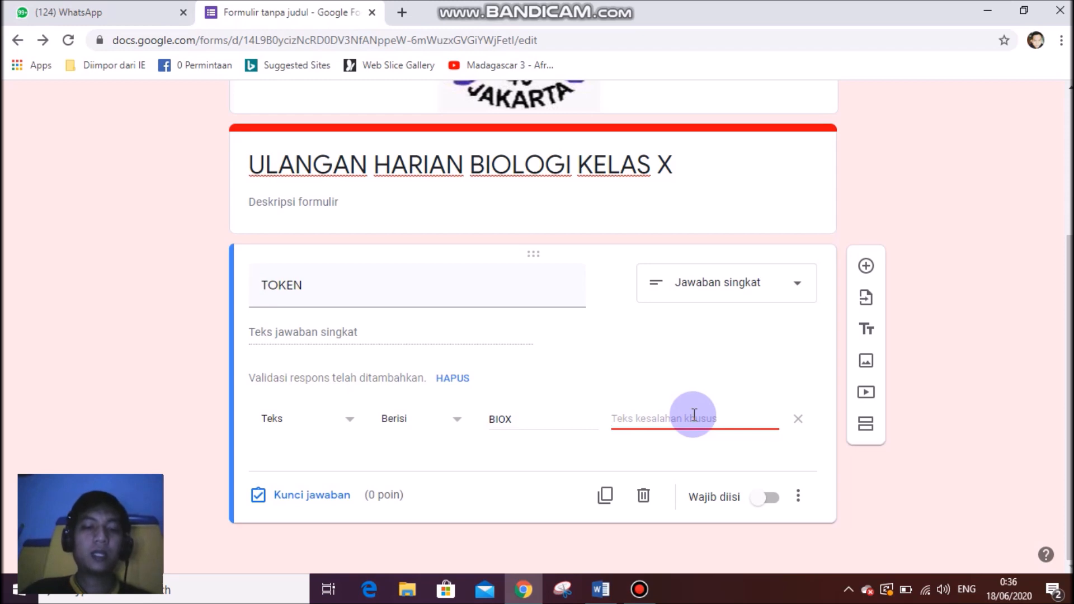
text(Maaf Token Anda Salah)
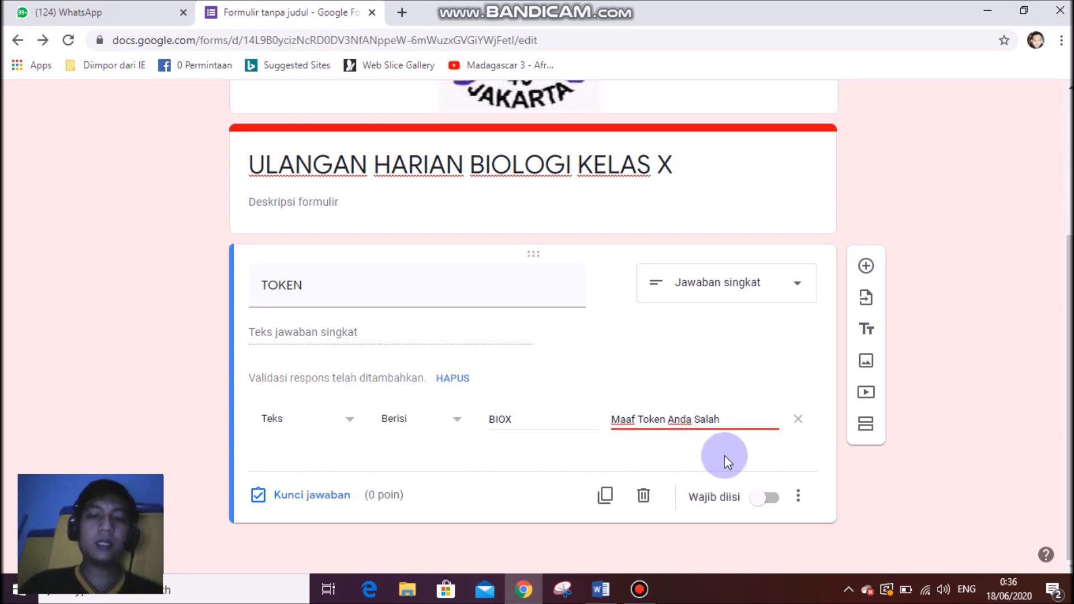
Make the TOKEN question required, leaving its extra options unchanged.
click(768, 499)
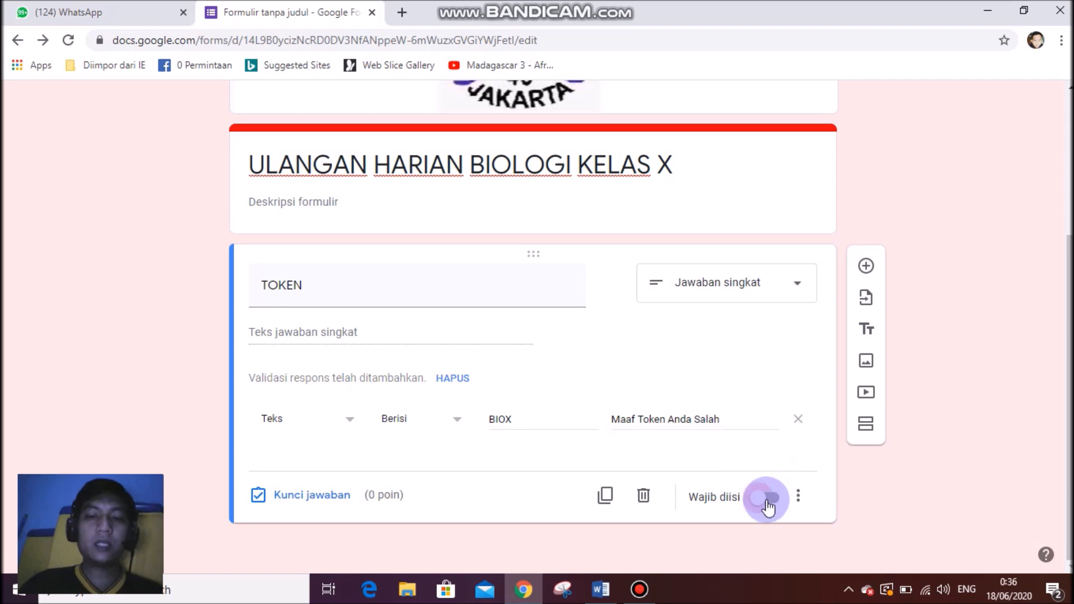
click(799, 498)
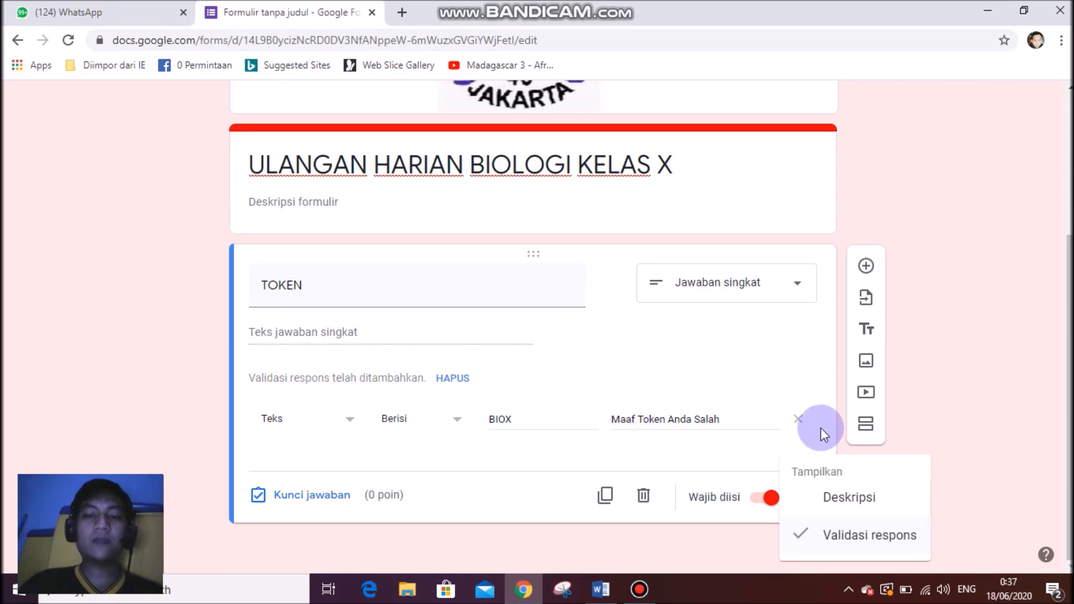
click(948, 226)
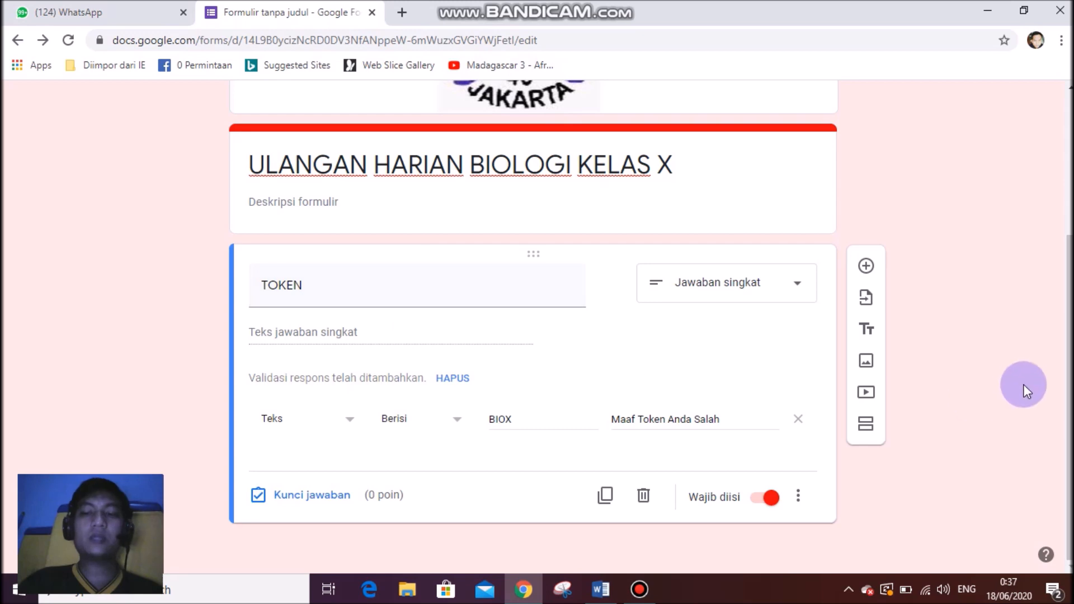
Insert a new section after TOKEN and name it IDENTITAS SISWA.
click(866, 424)
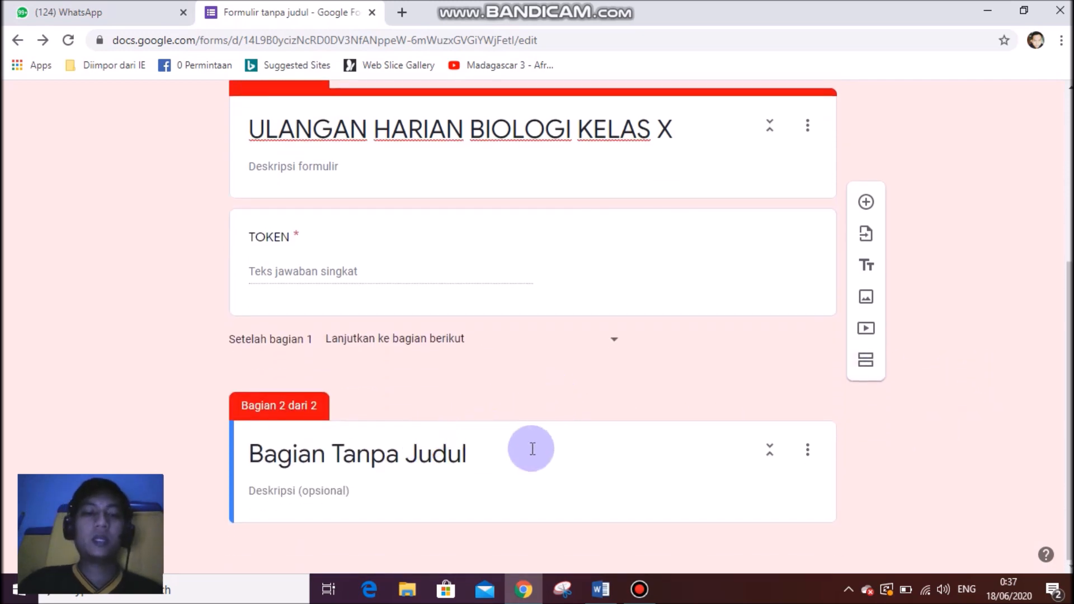
click(489, 455)
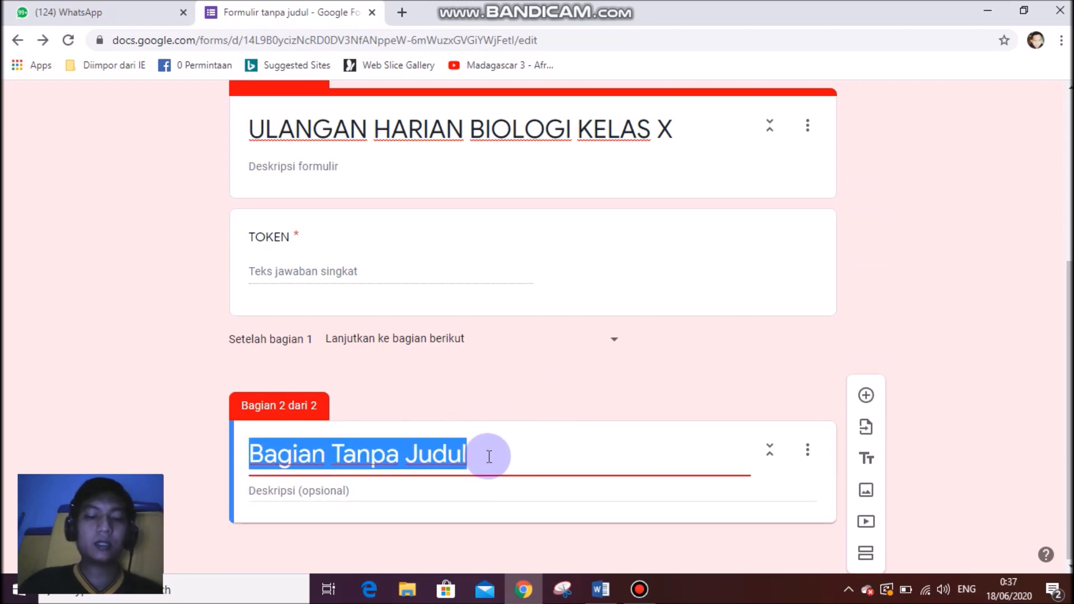
text(i)
key(BackSpace)
text(IDENTITAS)
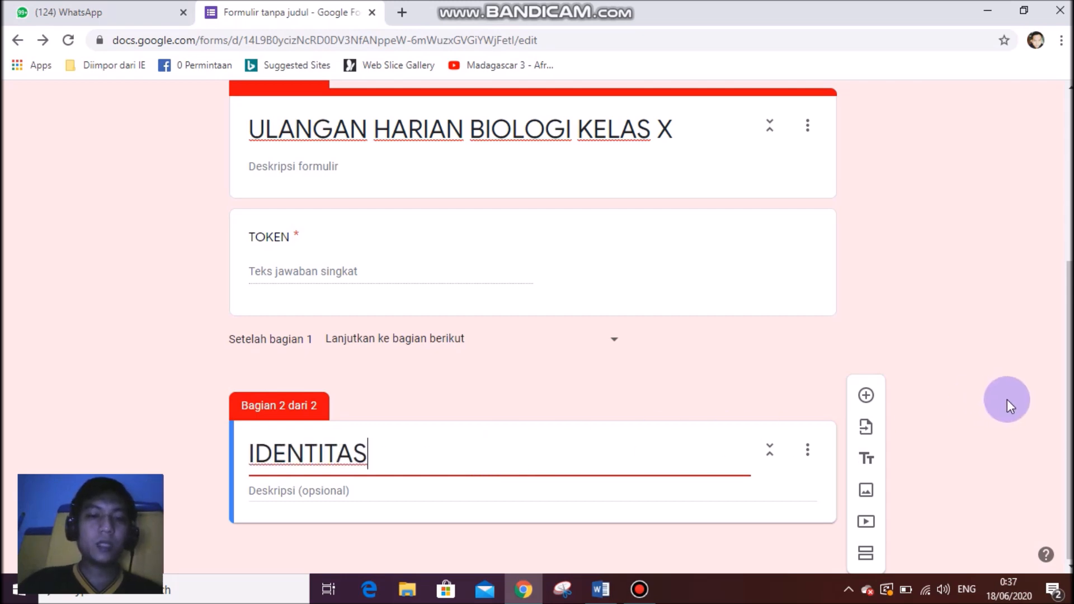
text( SISWA)
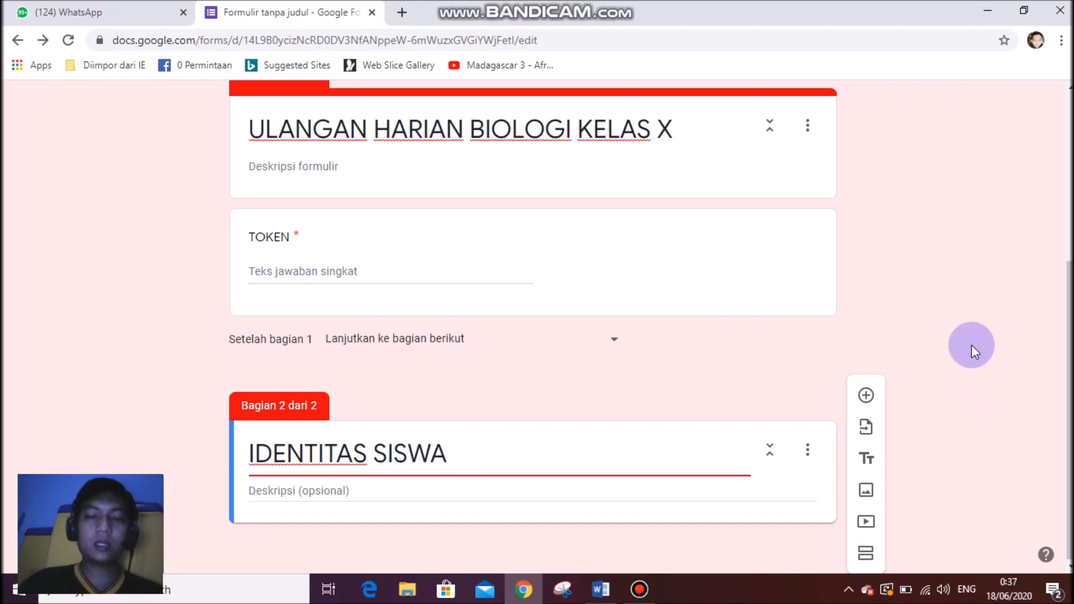
click(974, 307)
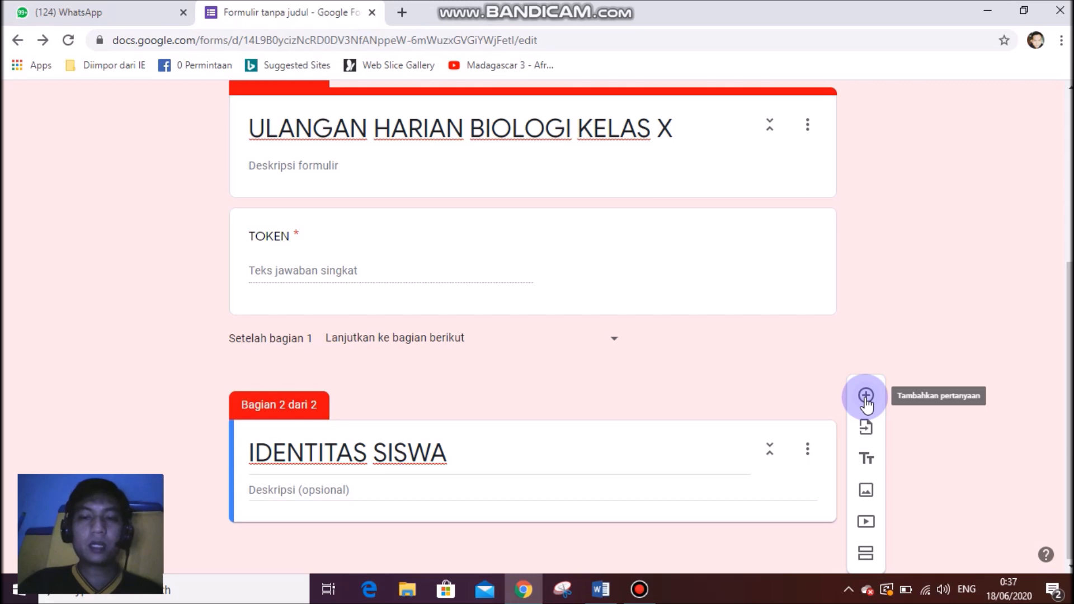
Add a required short-answer NAMA LENGKAP question, followed by a blank question below.
click(866, 397)
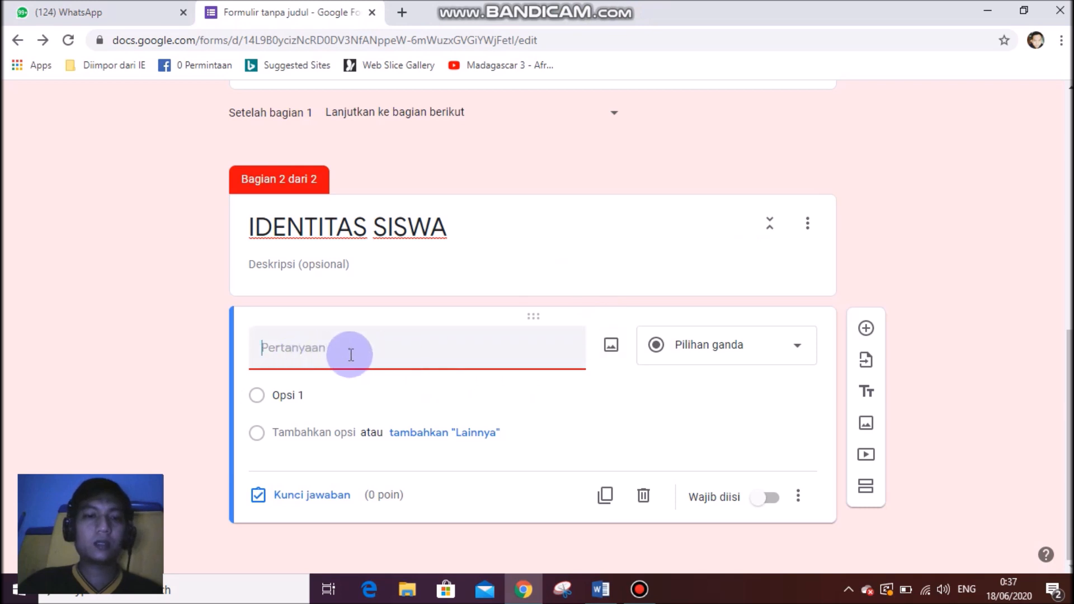
text(NAMA)
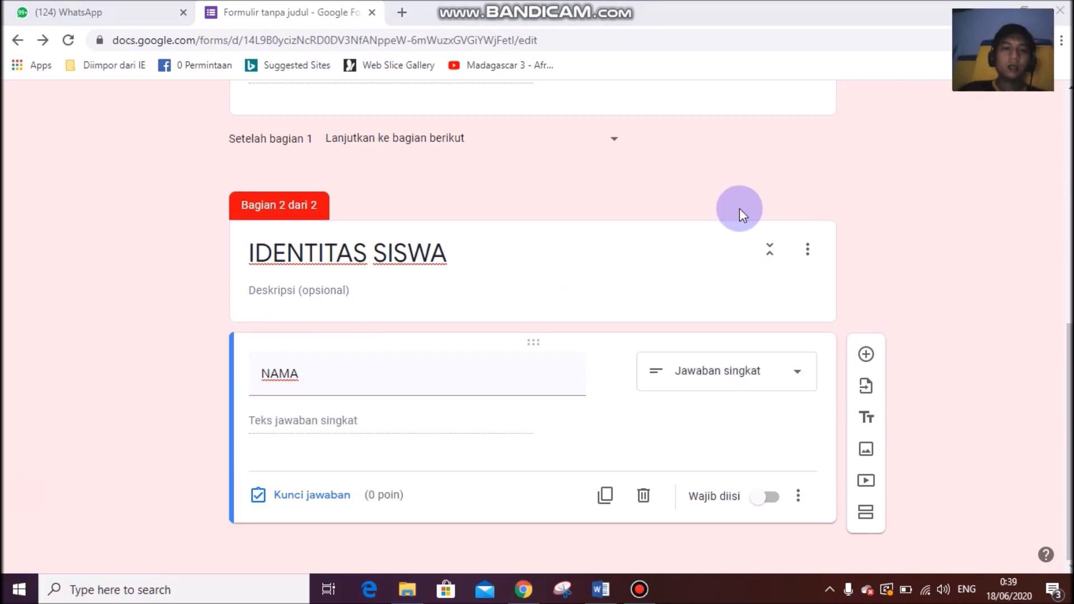
click(314, 379)
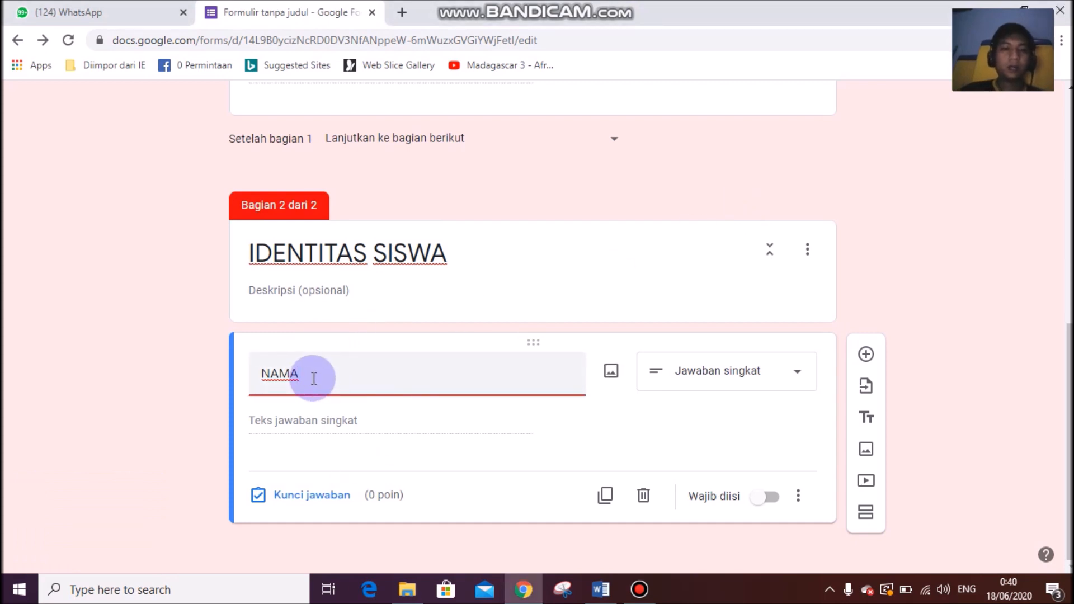
text(LENGKAP)
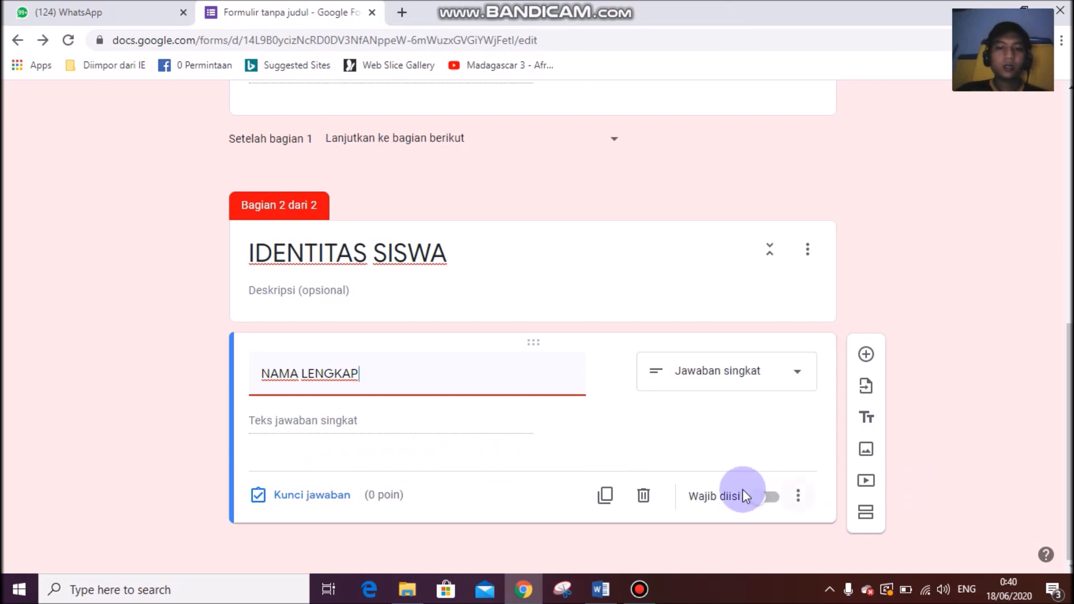
click(767, 497)
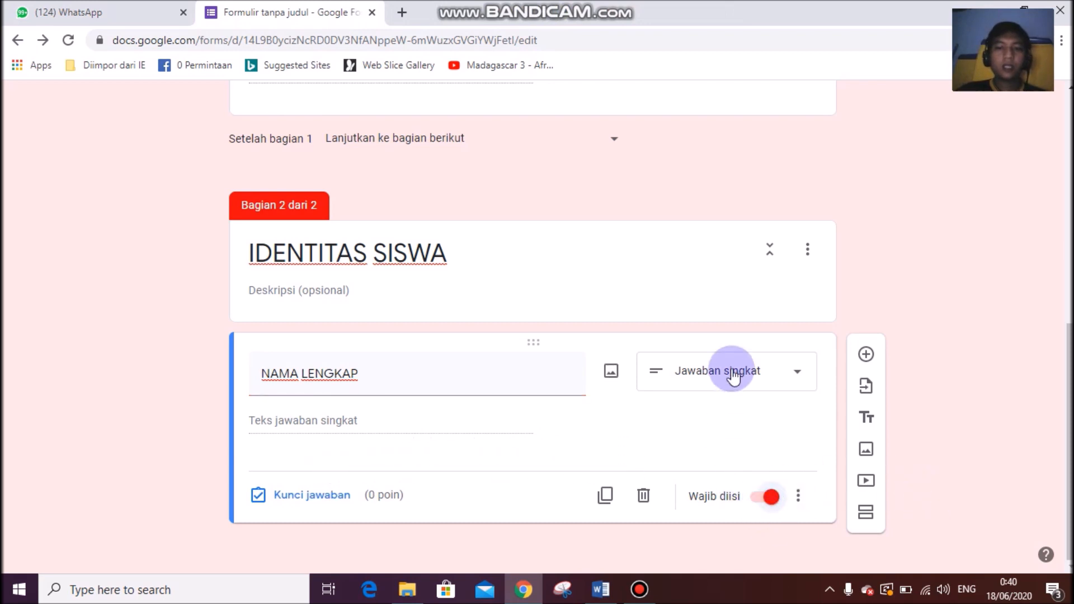
click(799, 496)
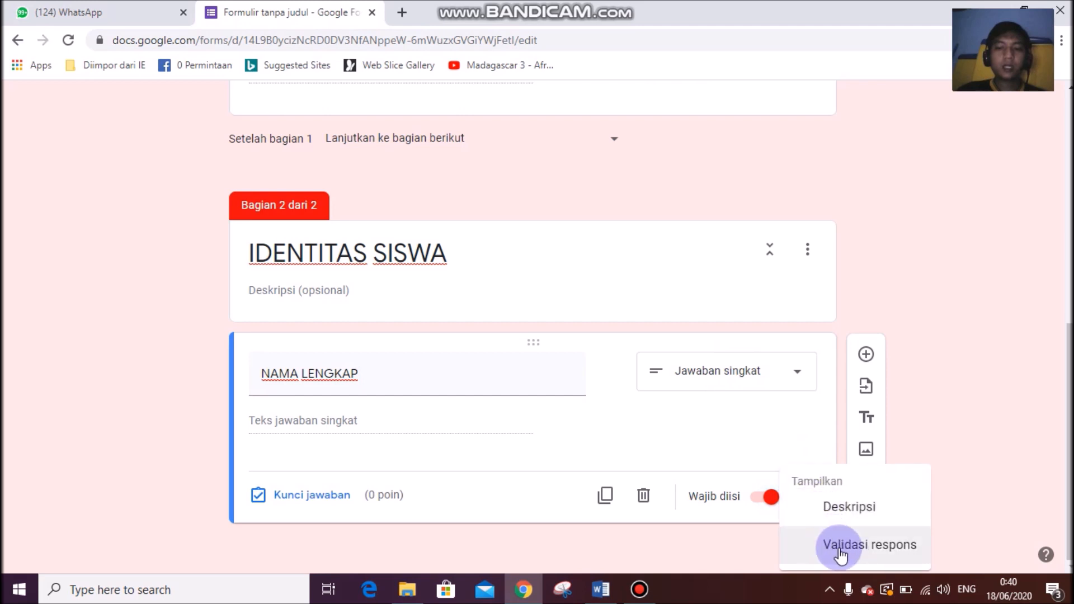
click(1011, 334)
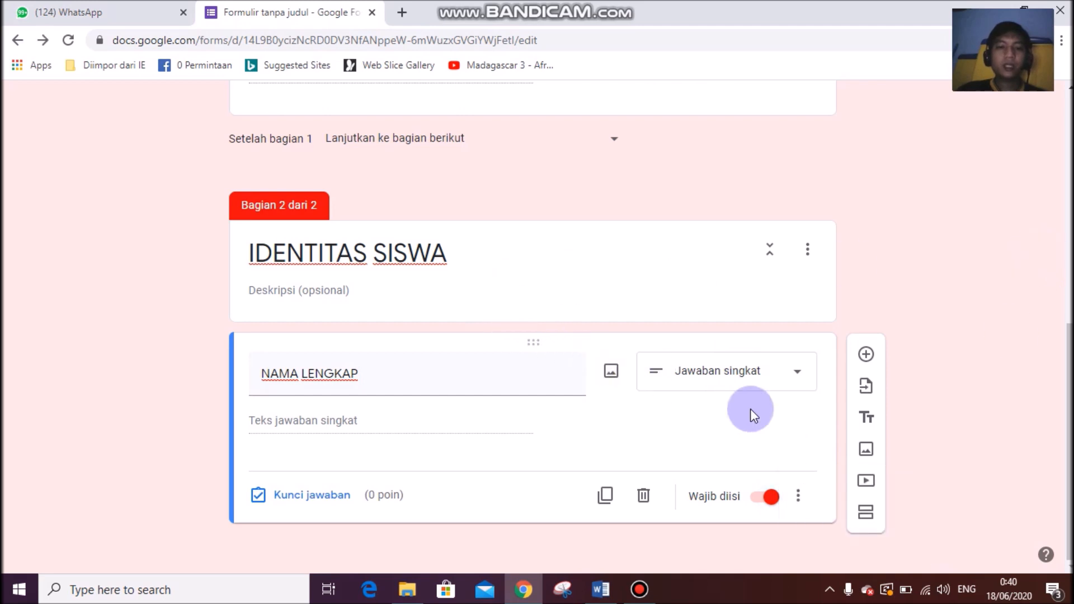
click(867, 354)
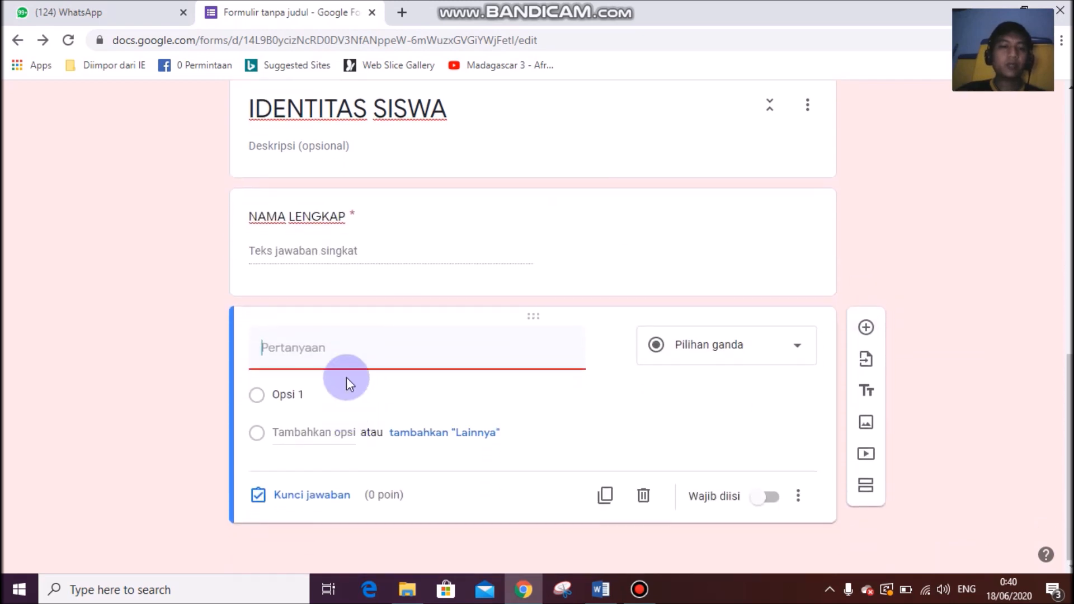
Make KELAS a drop-down question with options X IPA 1, X IPA 2, X IPA 3, X IPA 4.
text(KELAS)
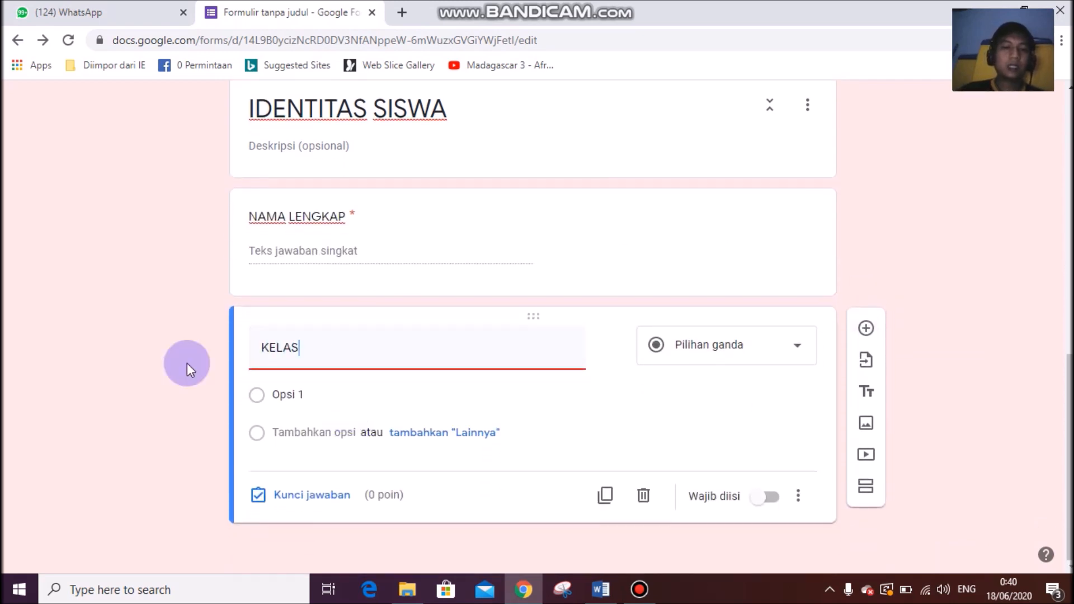
click(724, 346)
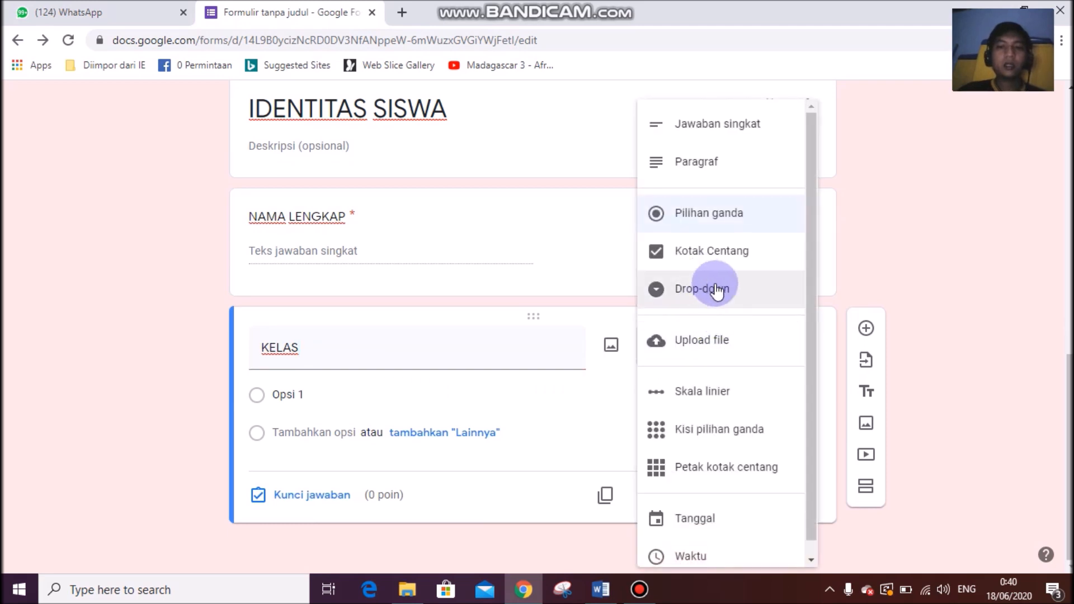
click(727, 299)
click(304, 397)
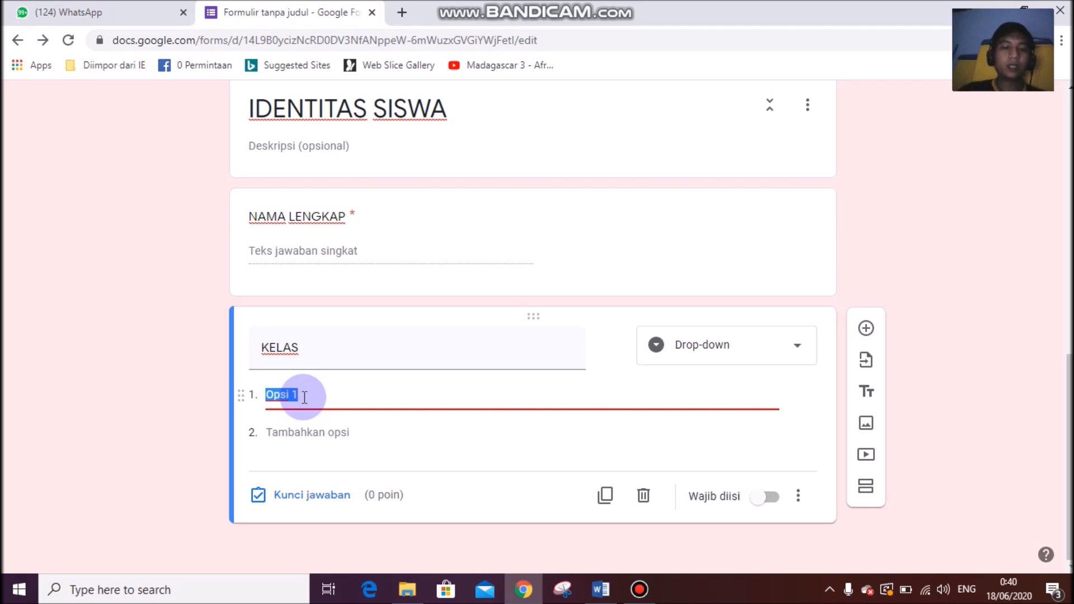
text(X IPA 1)
key(Return)
text(X)
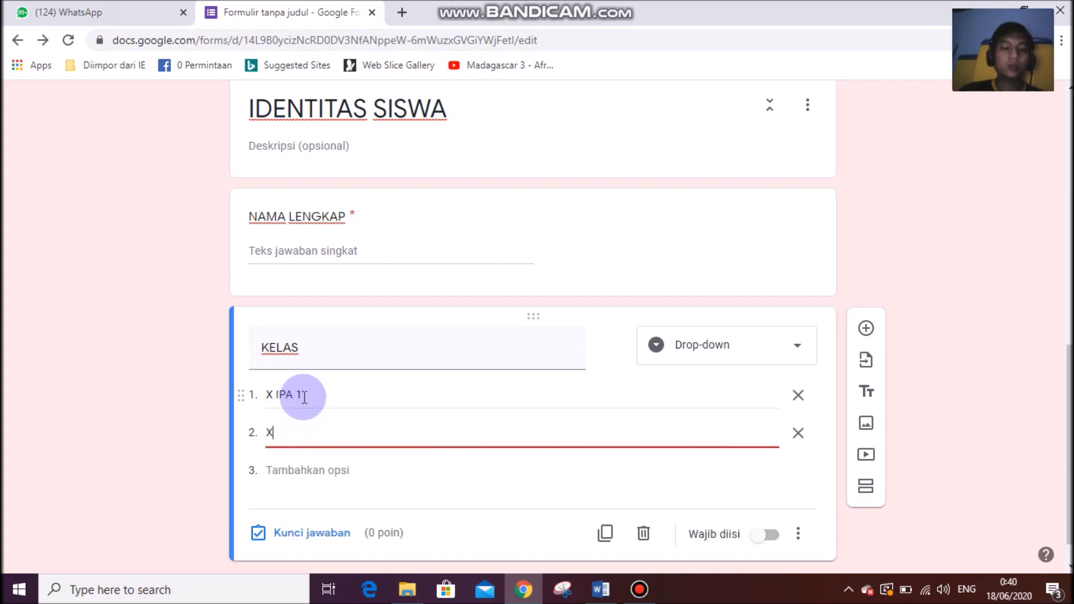
text( IPA 2)
key(Return)
text(X IPA 3)
key(Return)
text(X IPA 4)
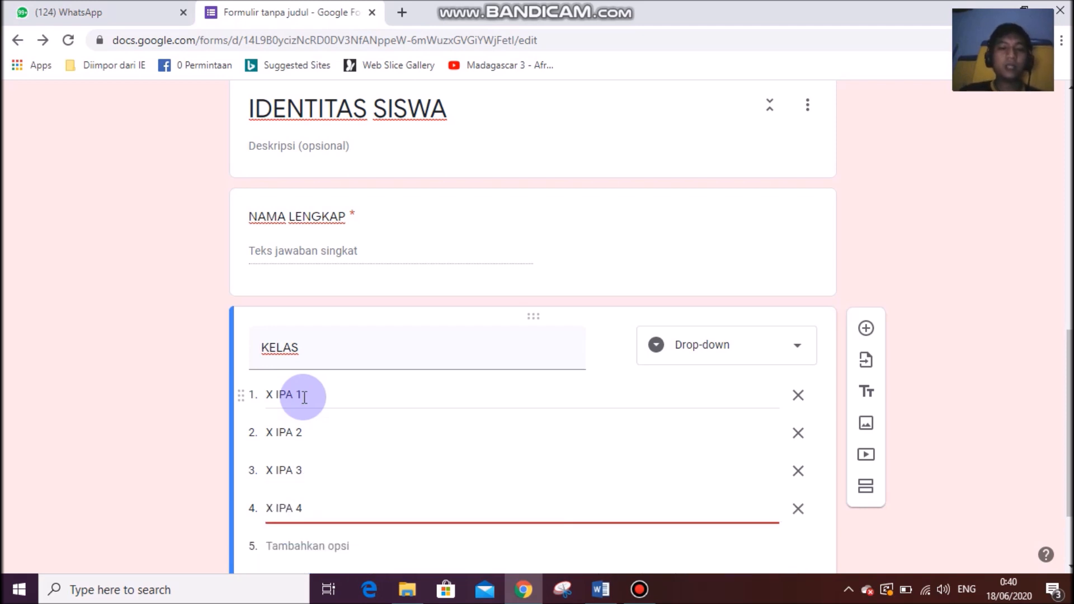
click(14, 354)
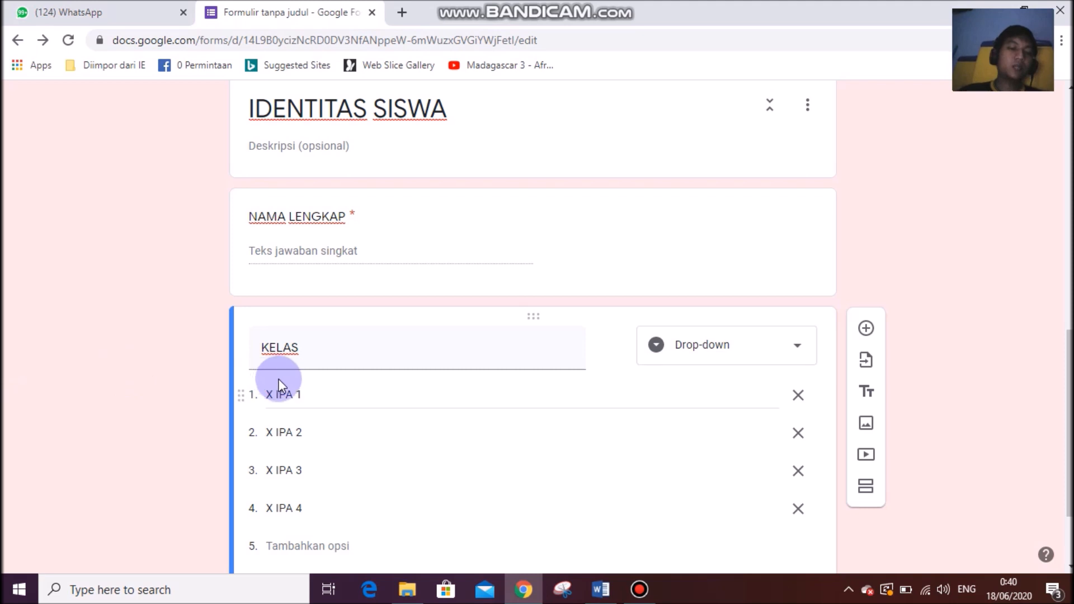
Make KELAS required and add a new question after it.
scroll(386, 422, down, 2)
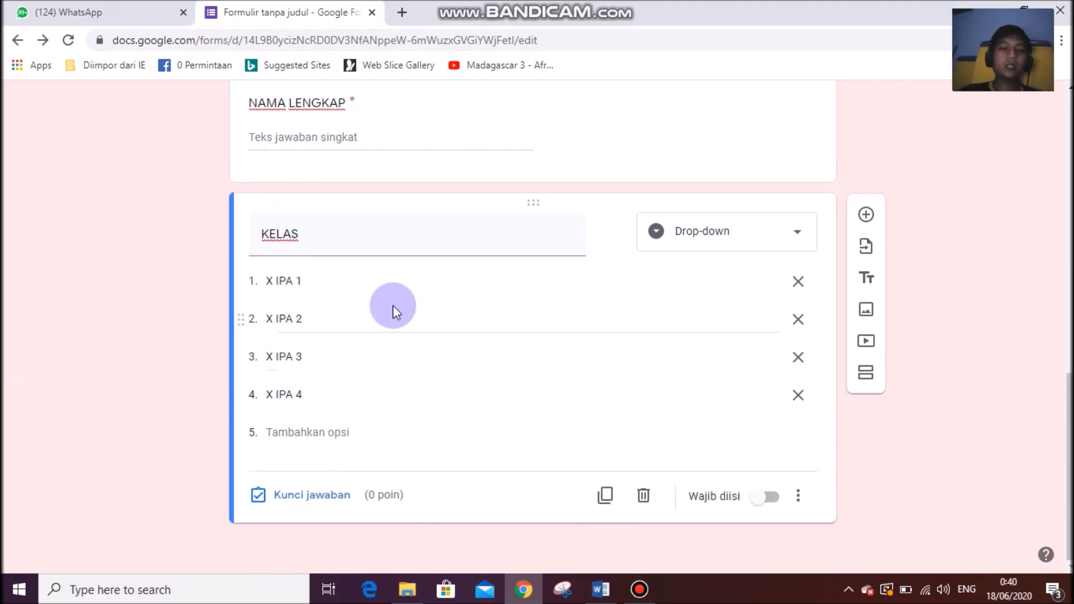
click(764, 505)
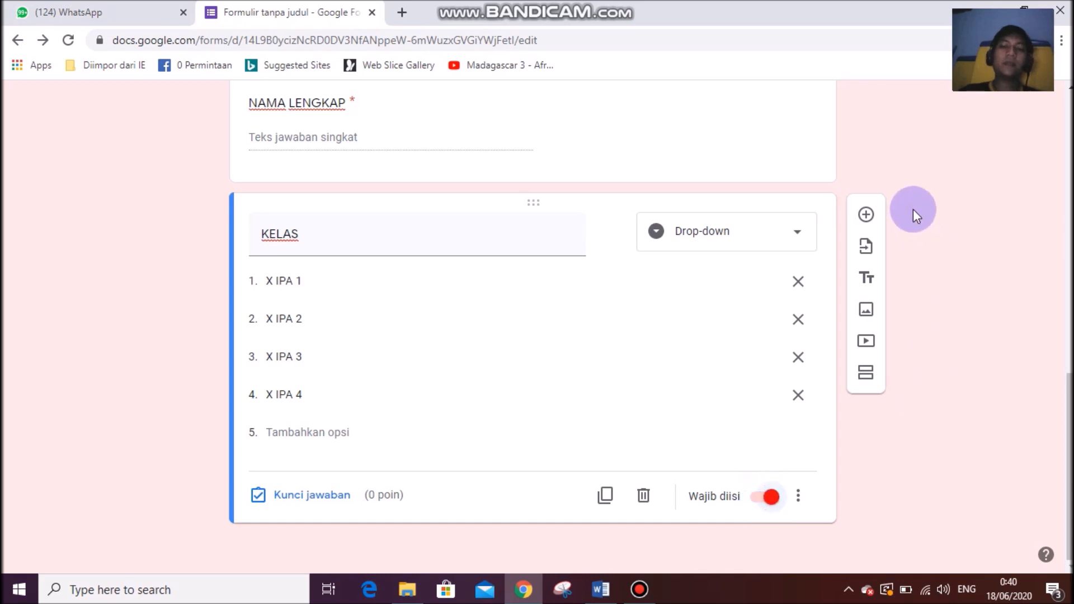
click(880, 220)
Title the new question "NO. ABSEN (Tanpa angka 0 di depan)".
click(274, 366)
text(NO)
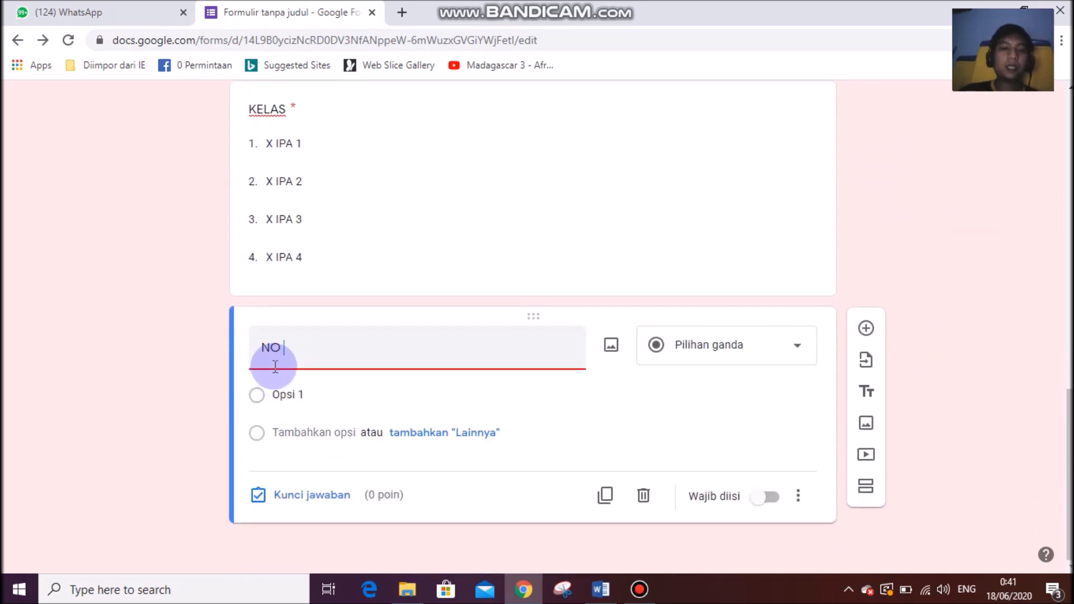
text(. ABSEN)
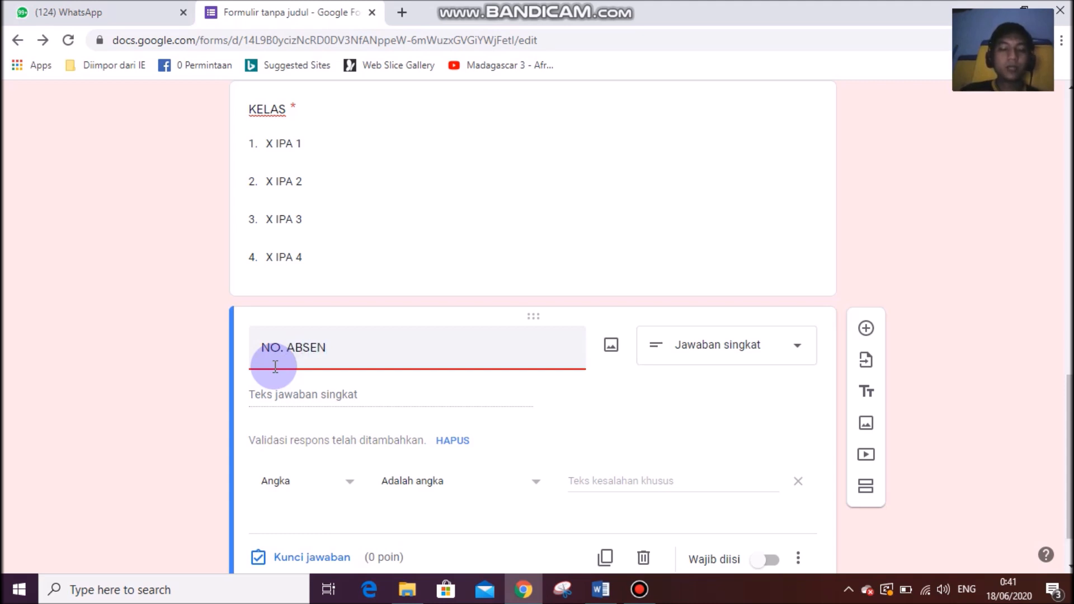
text(()
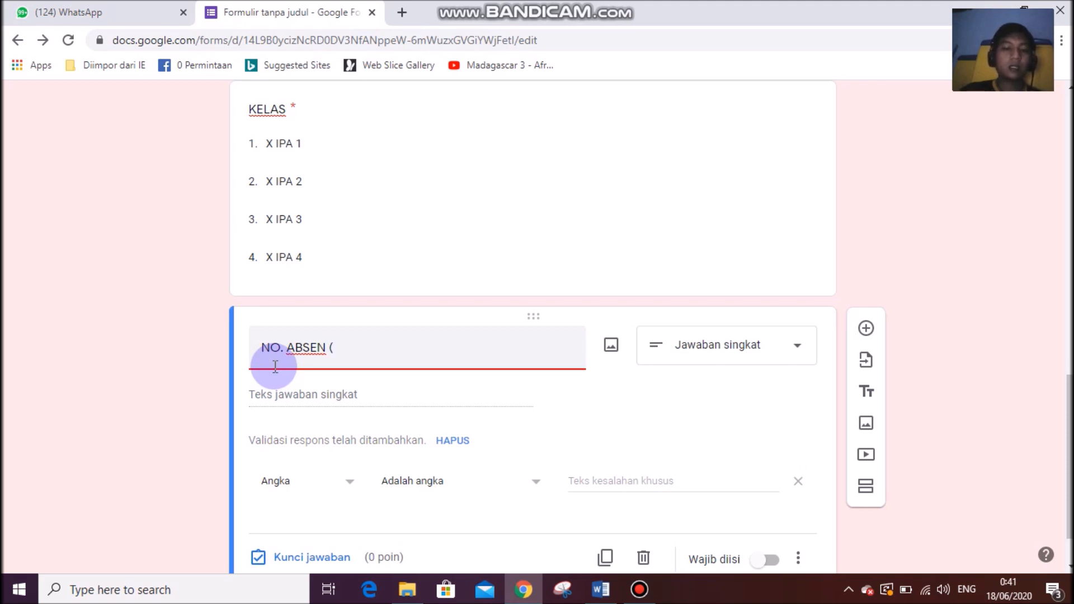
text(Tanpa angka 0 di depan)
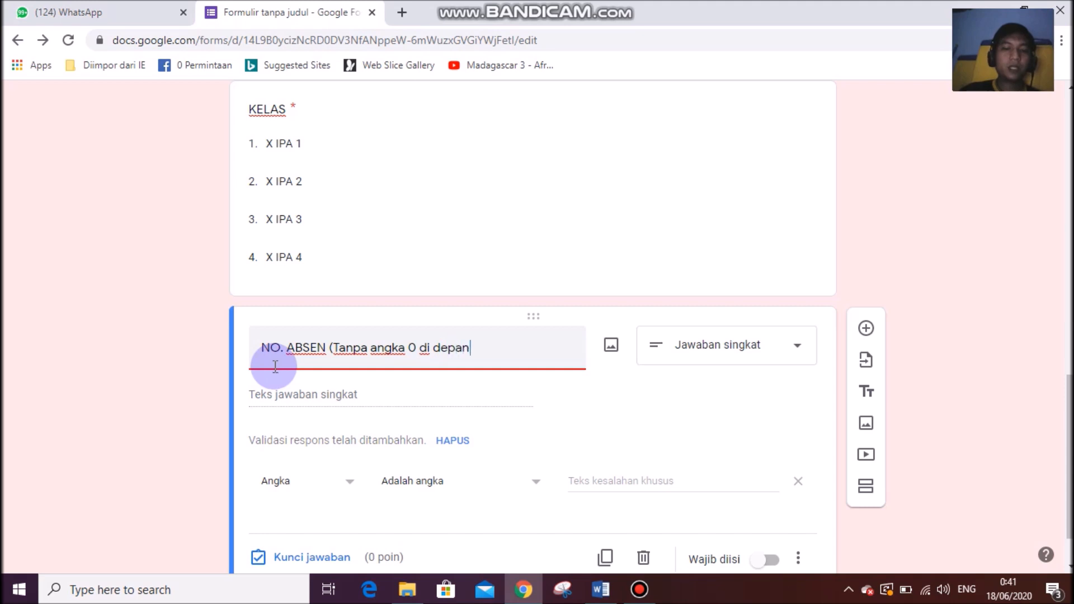
text())
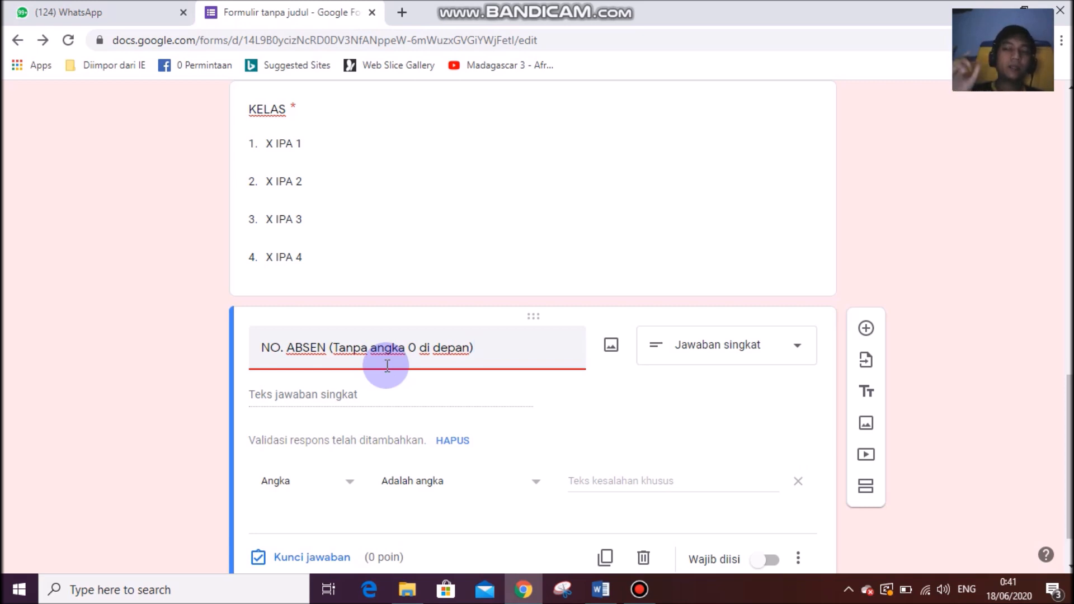
Make NO. ABSEN required without number validation, then add another question.
scroll(716, 442, down, 1)
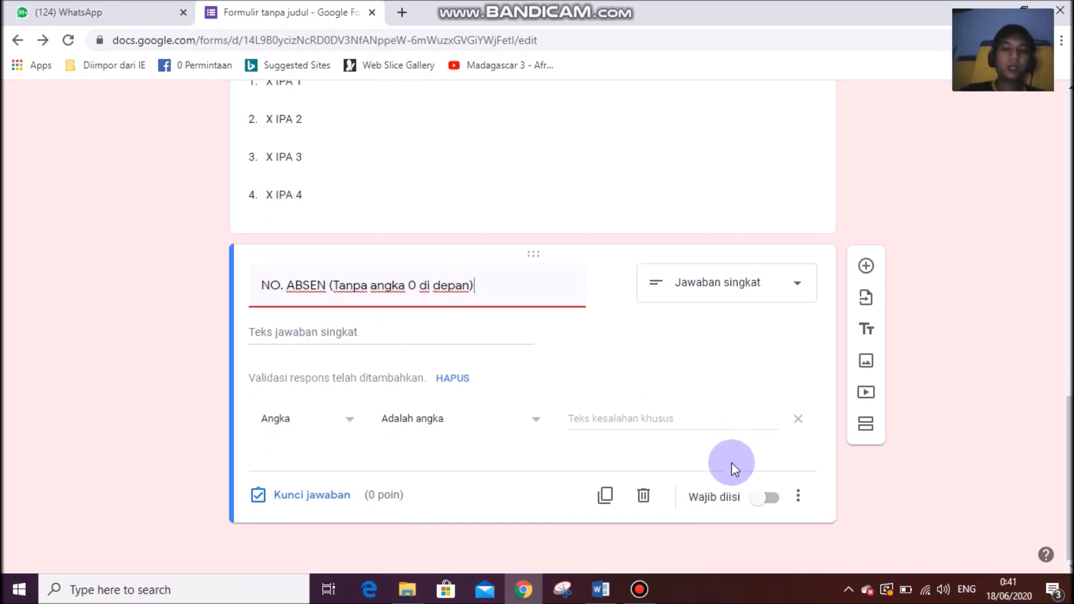
click(765, 504)
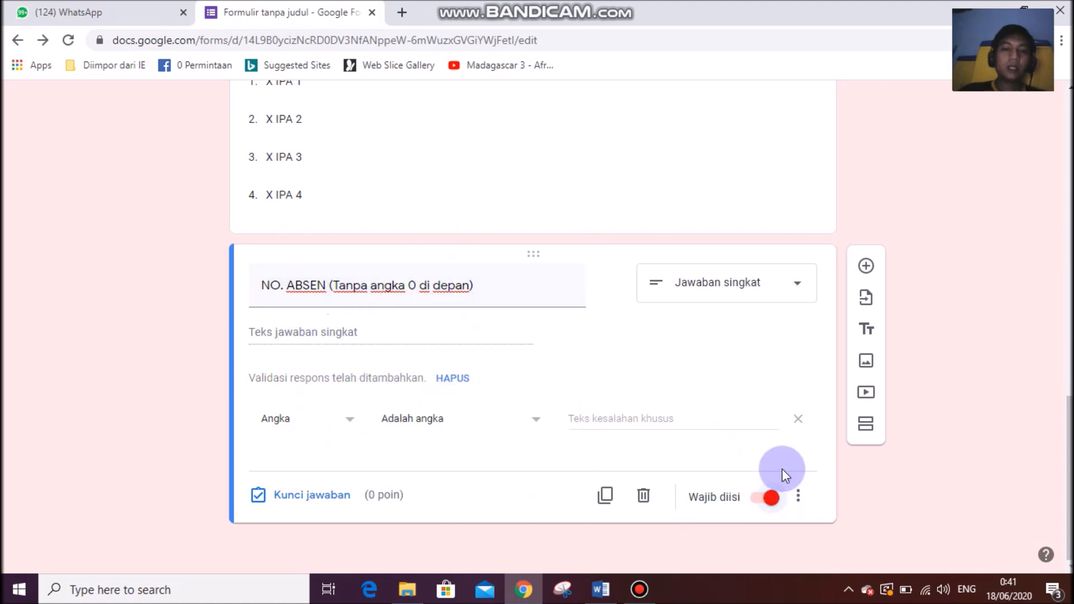
click(798, 496)
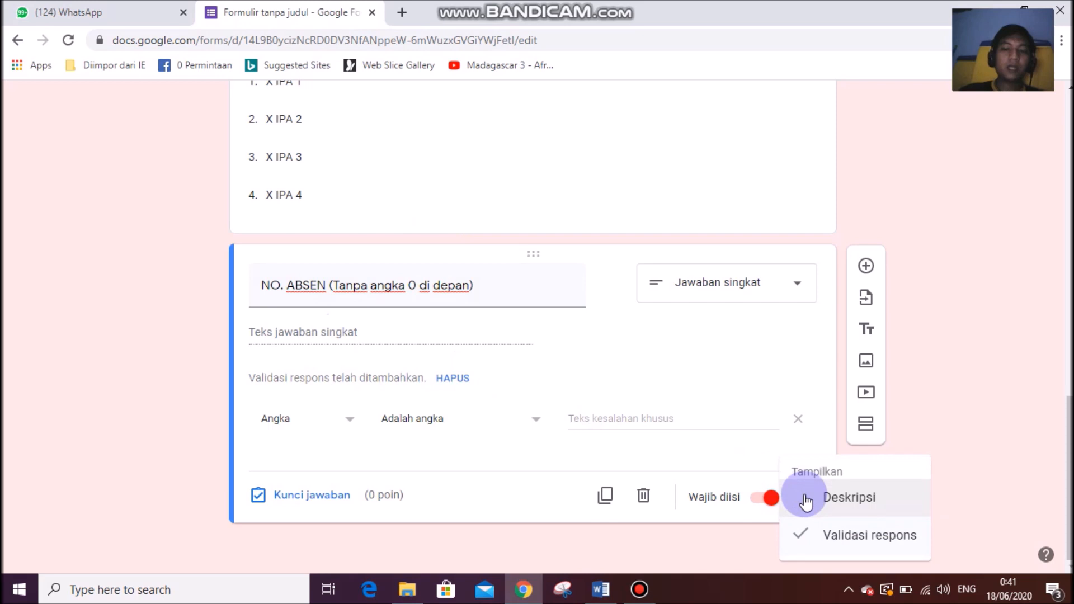
click(817, 543)
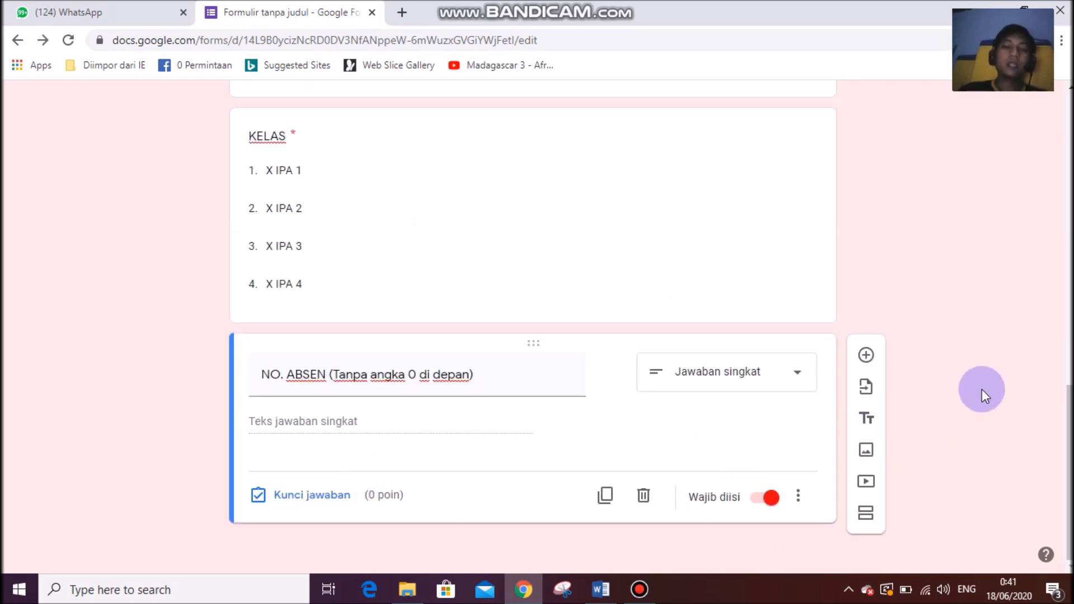
click(865, 355)
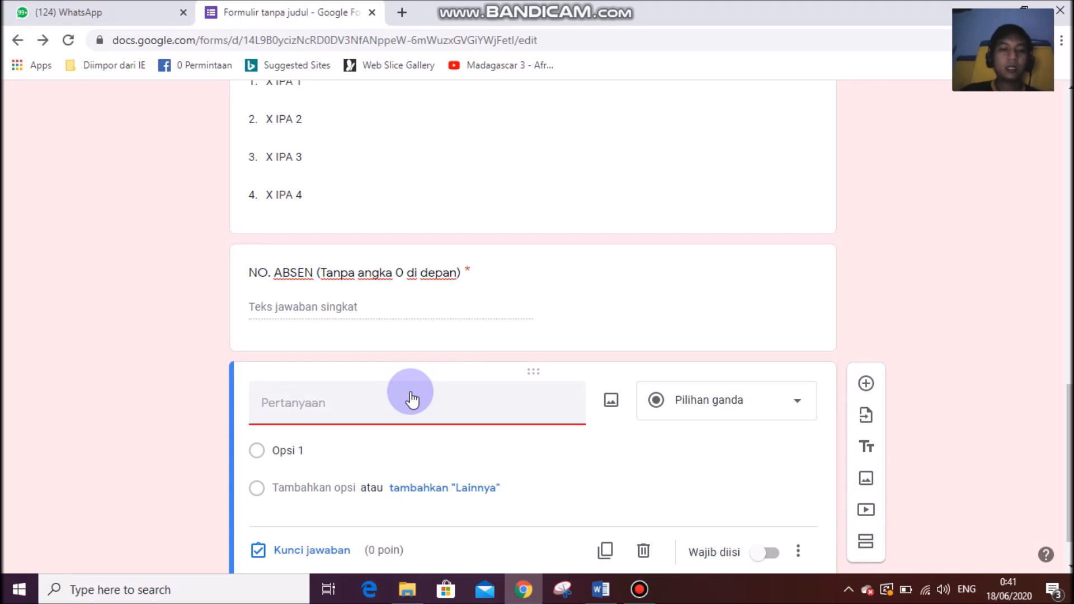
Title the question NISN, make it required, and remove its number validation.
text(NISN)
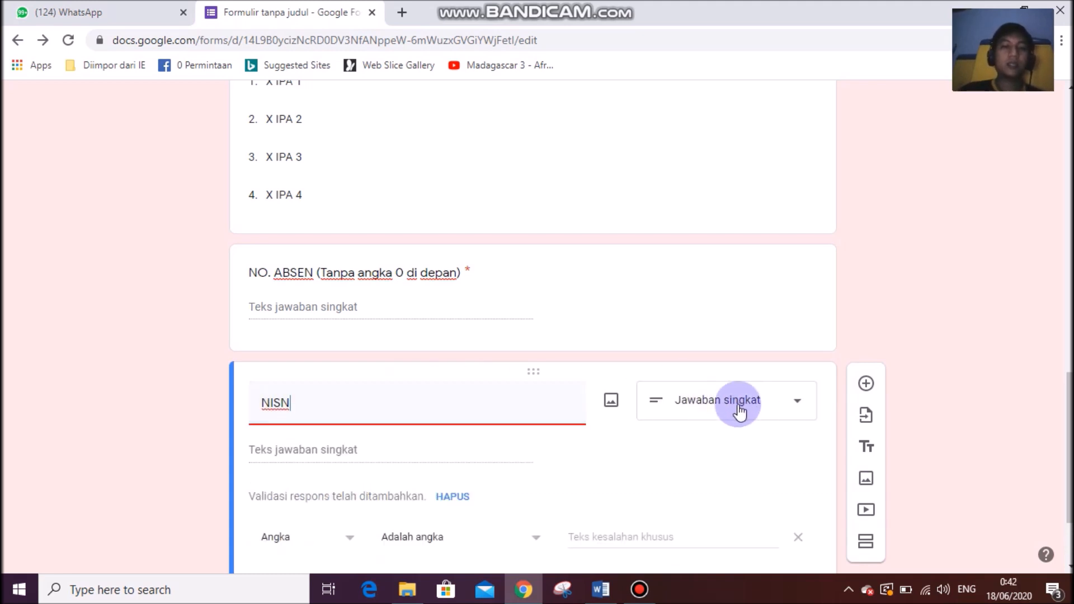
click(151, 381)
scroll(544, 463, down, 2)
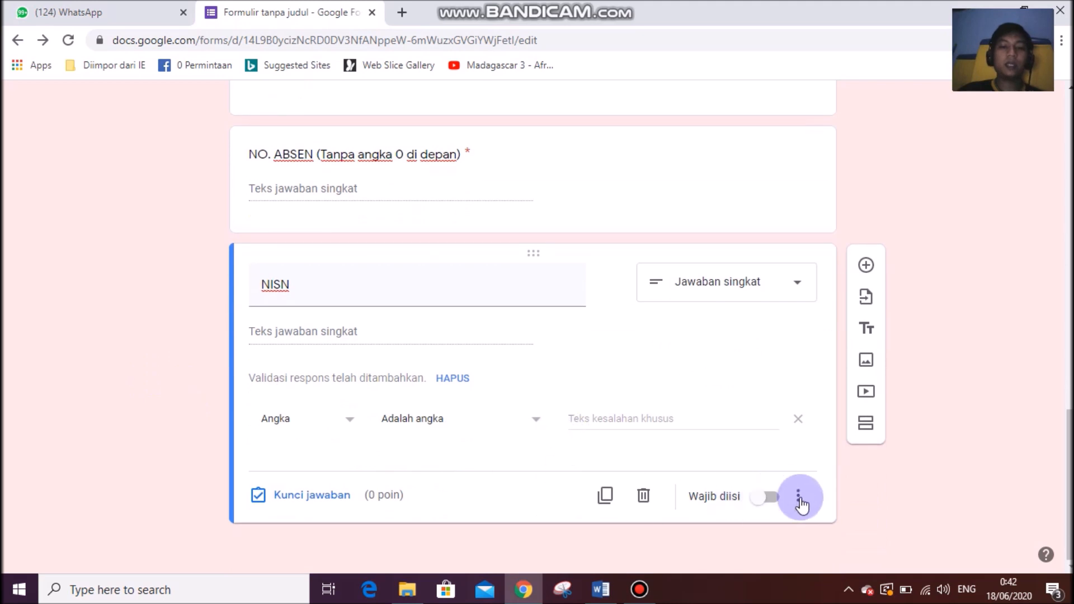
click(759, 497)
click(799, 498)
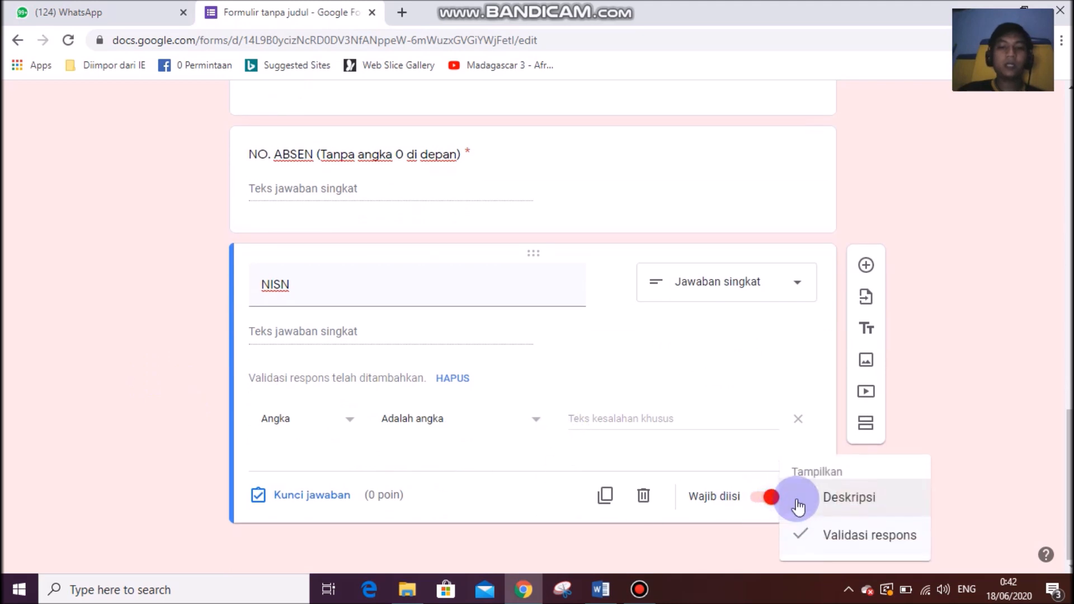
click(815, 536)
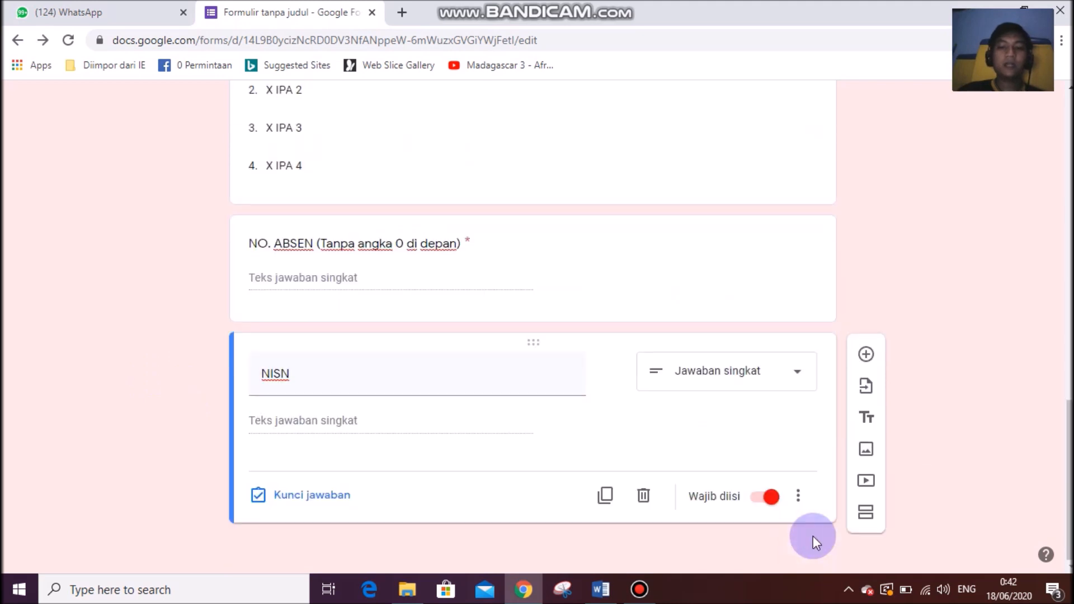
Recheck NO. ABSEN and NISN settings to confirm validation is off.
click(661, 297)
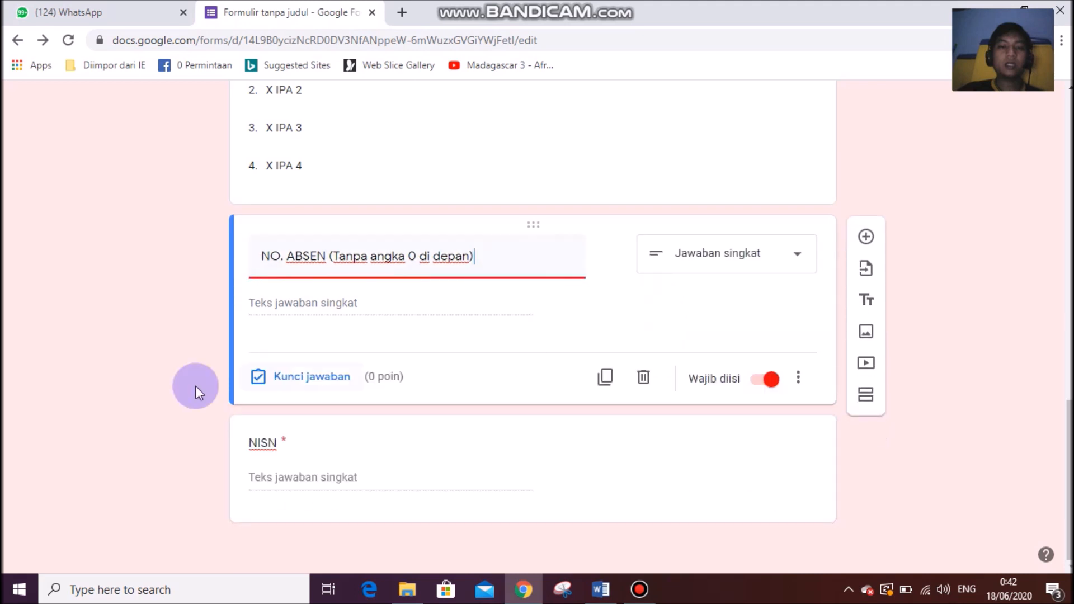
click(592, 481)
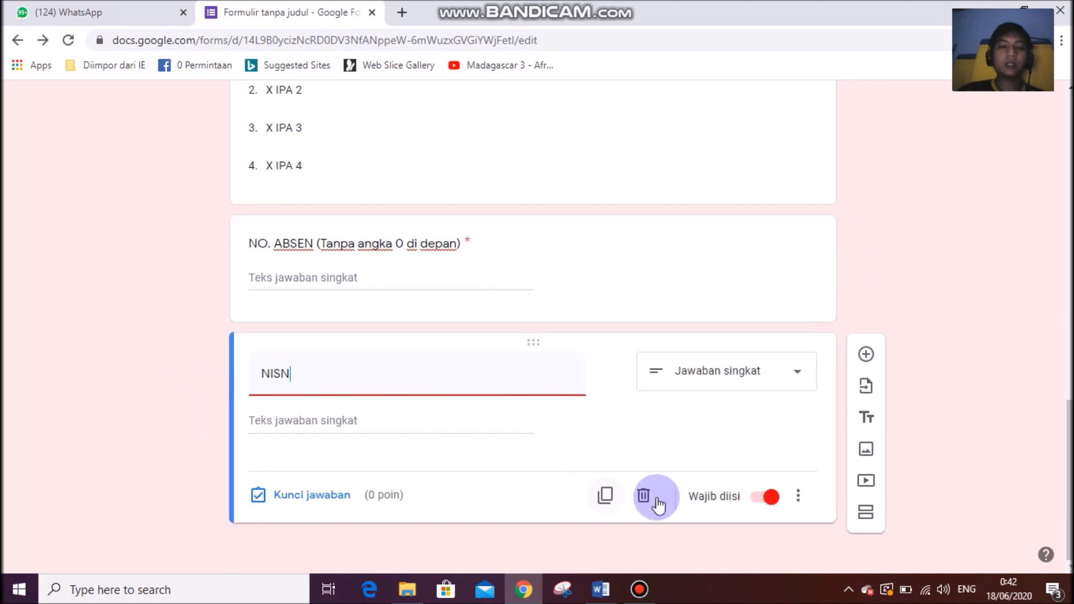
click(798, 497)
click(4, 336)
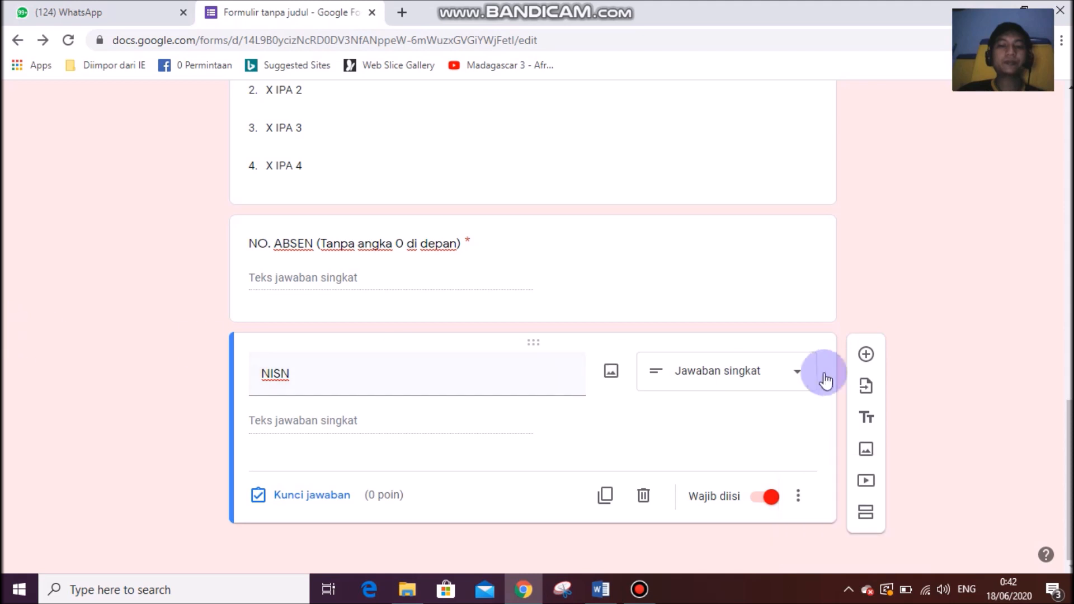
scroll(618, 296, up, 3)
scroll(594, 325, up, 3)
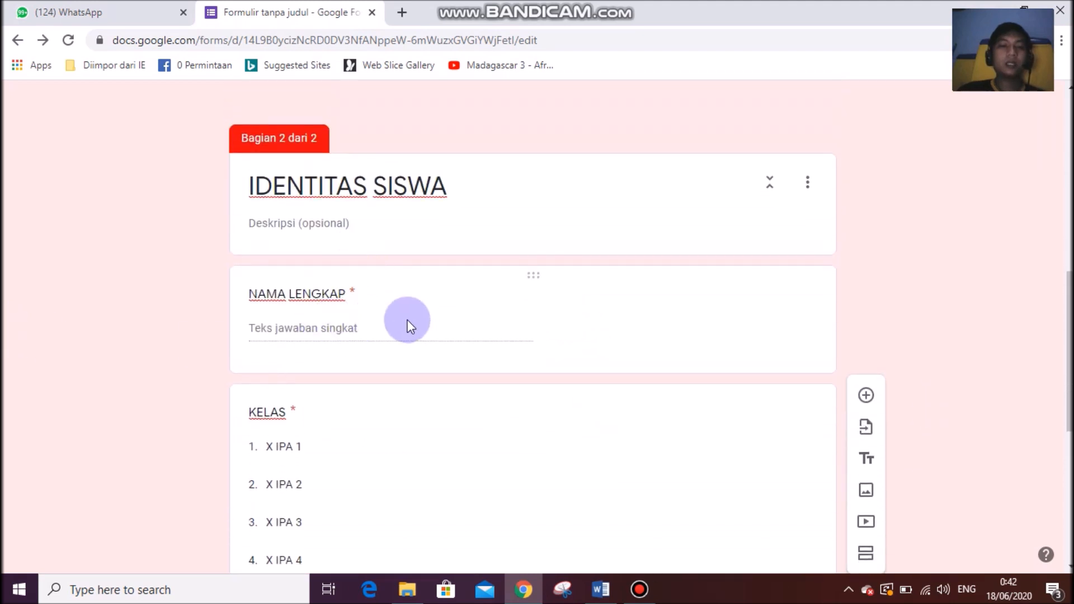
scroll(343, 313, down, 5)
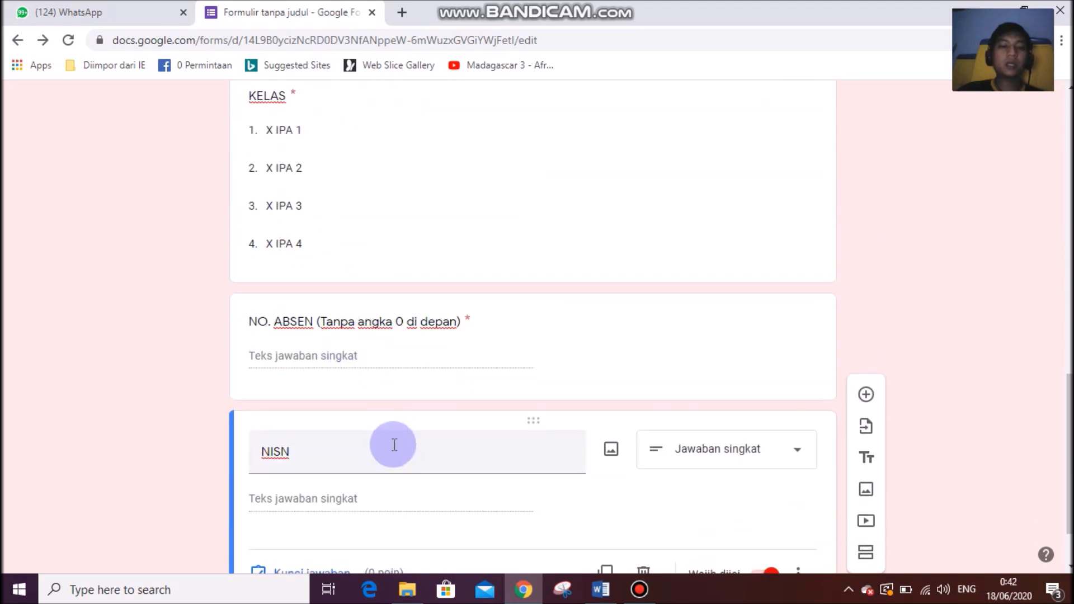
scroll(358, 451, down, 1)
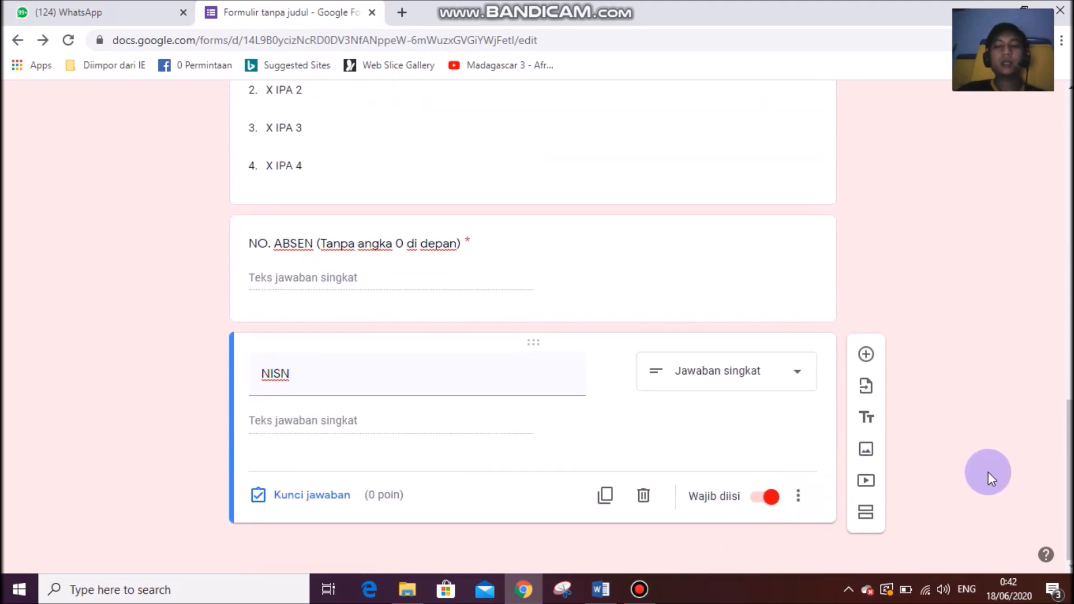
Add section 3 and title it ULANGAN HARIAN BIOLOGI KELAS X, copied from the form title.
click(869, 513)
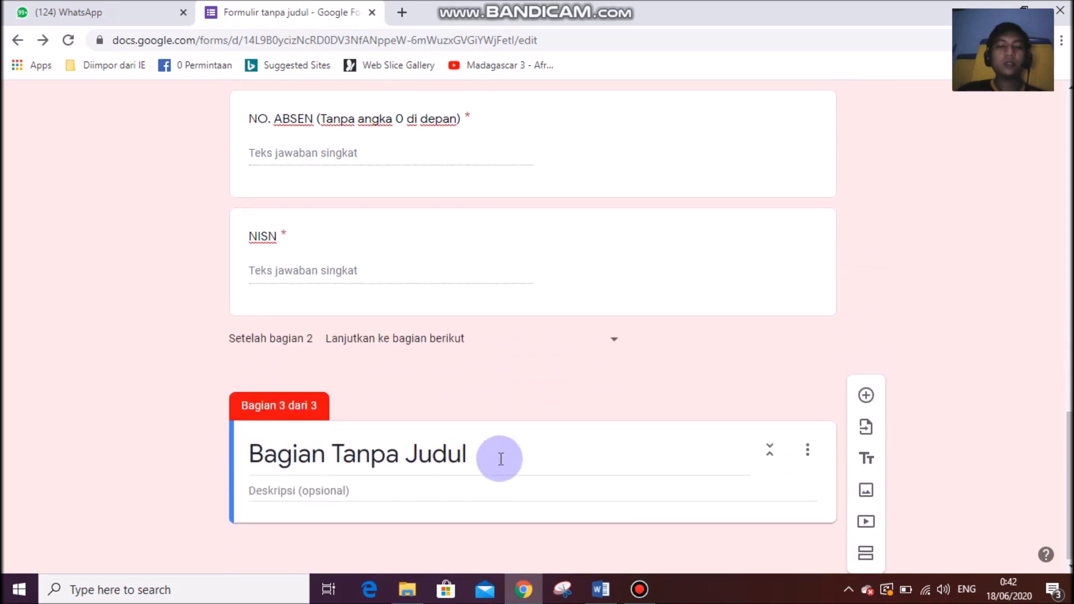
scroll(545, 389, up, 15)
click(545, 388)
triple_click(371, 407)
key(ctrl+c)
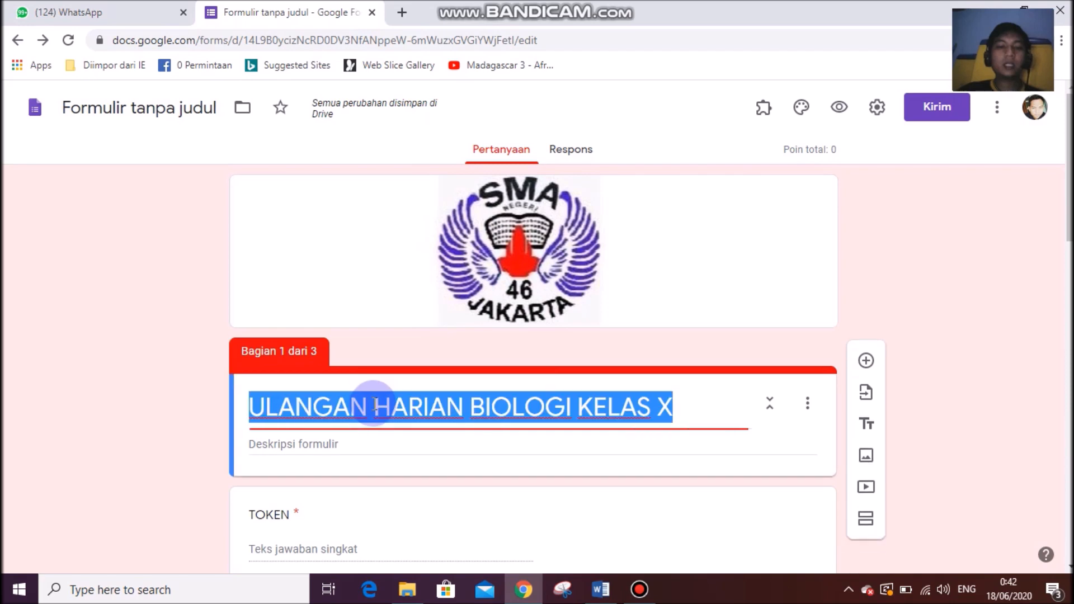
click(191, 386)
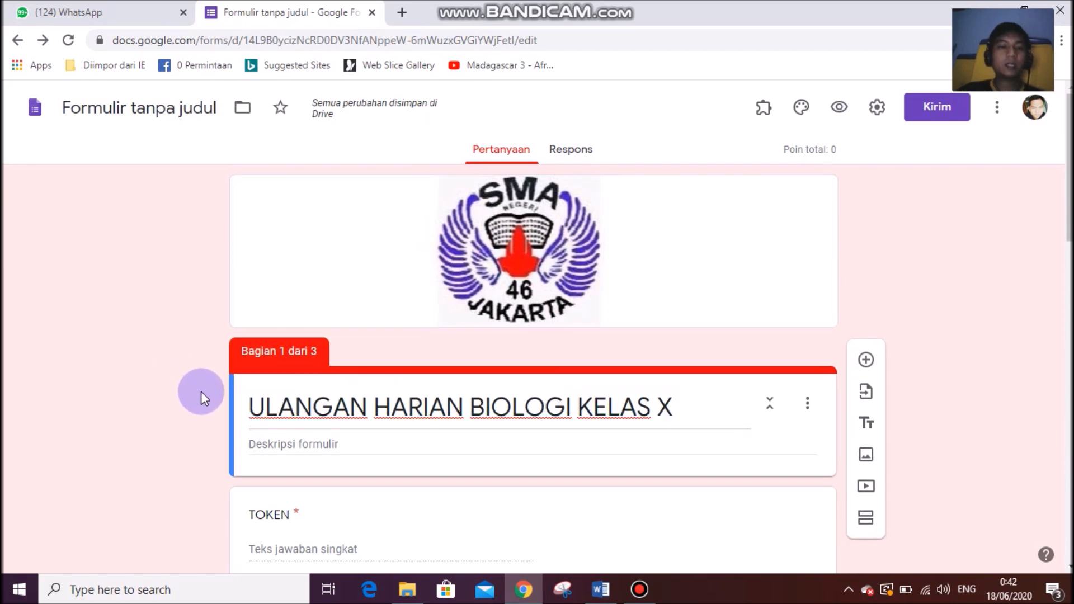
scroll(200, 391, down, 12)
scroll(200, 392, down, 3)
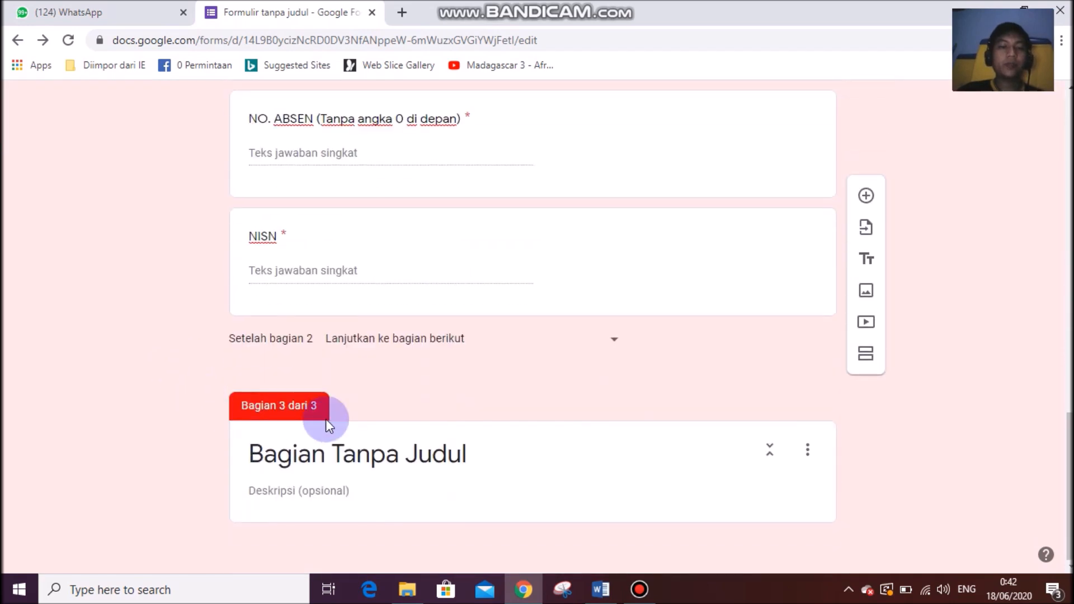
triple_click(334, 451)
key(ctrl+v)
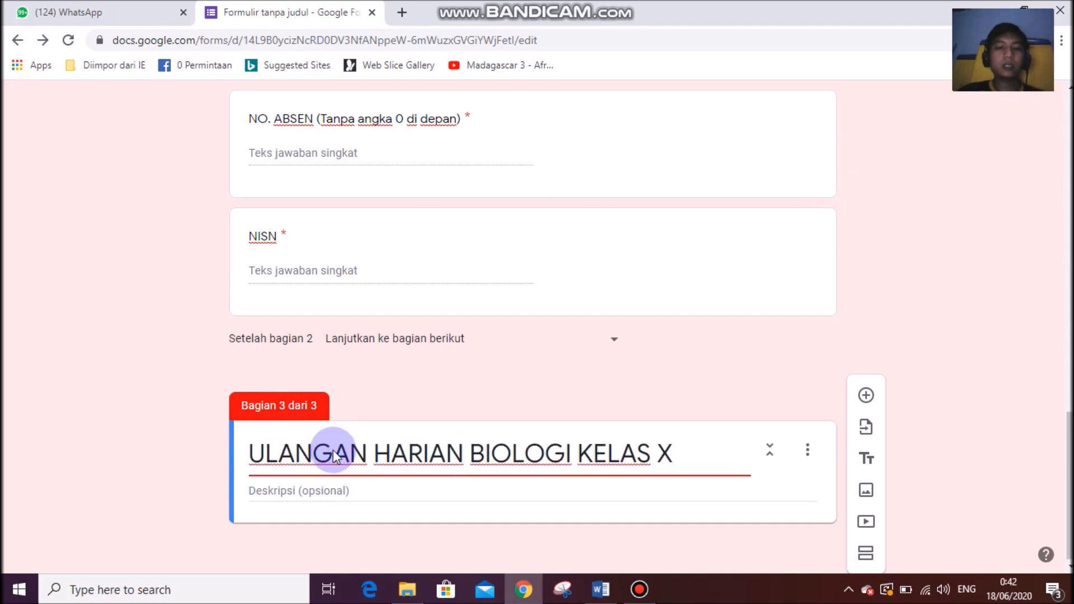
click(132, 410)
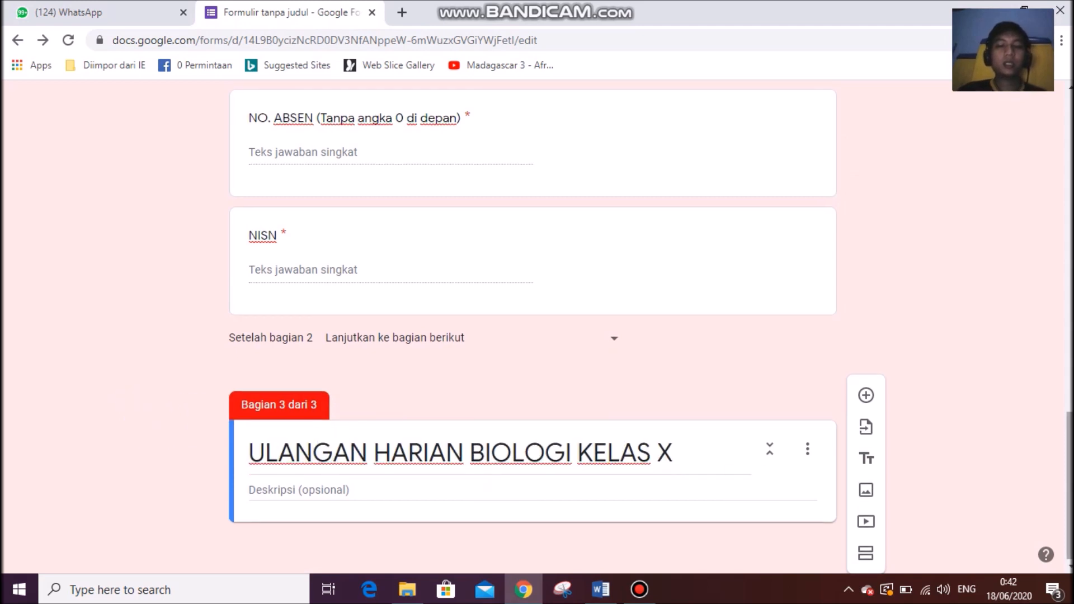
Add a question and describe section 3 as "Pilihlah satu jawaban yang paling tepat".
click(1025, 452)
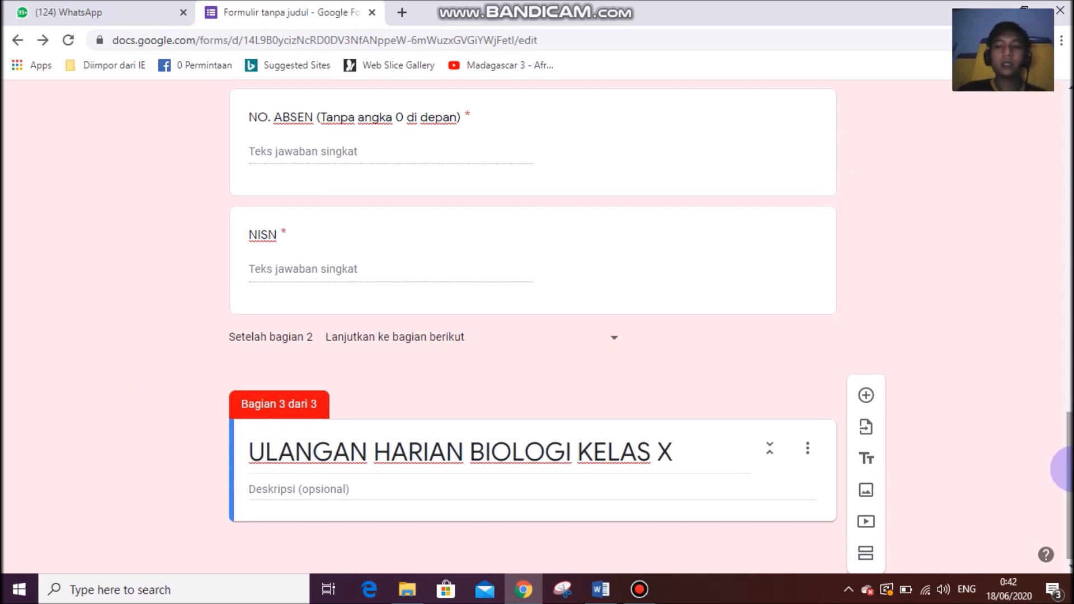
click(866, 397)
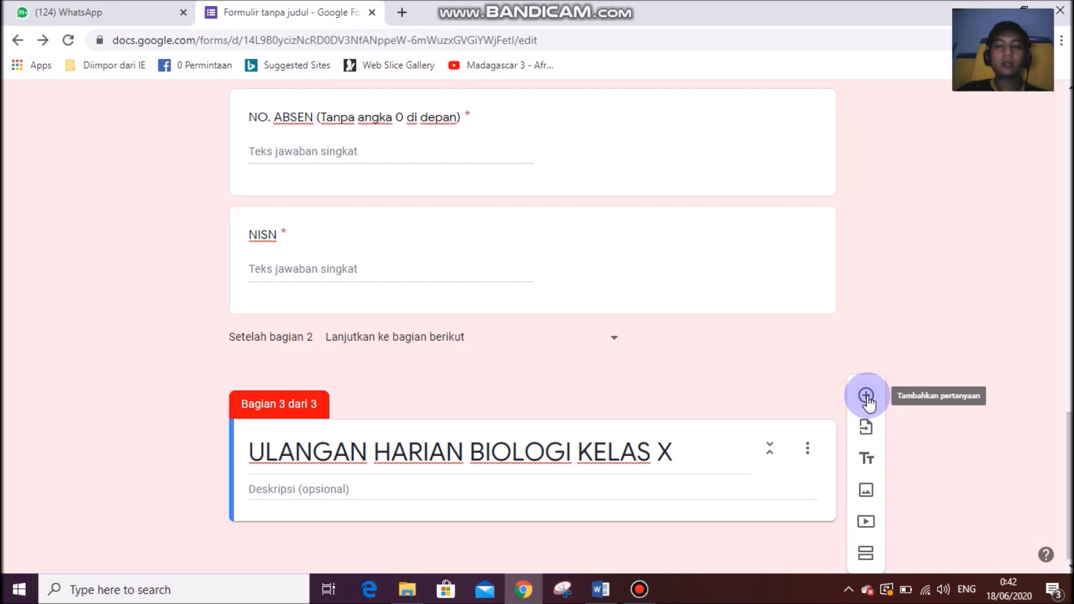
click(866, 397)
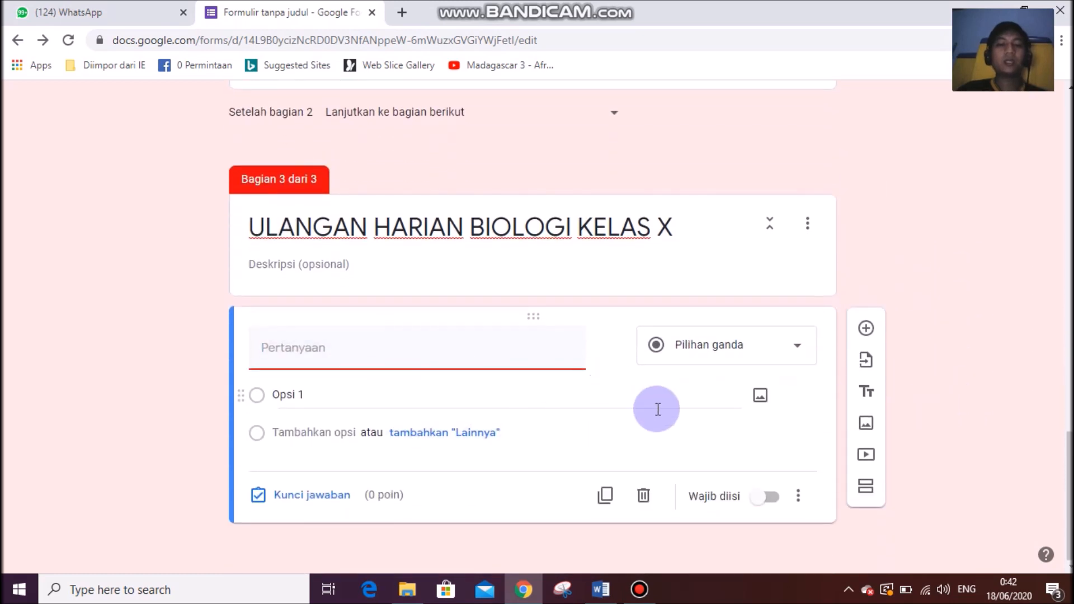
click(345, 264)
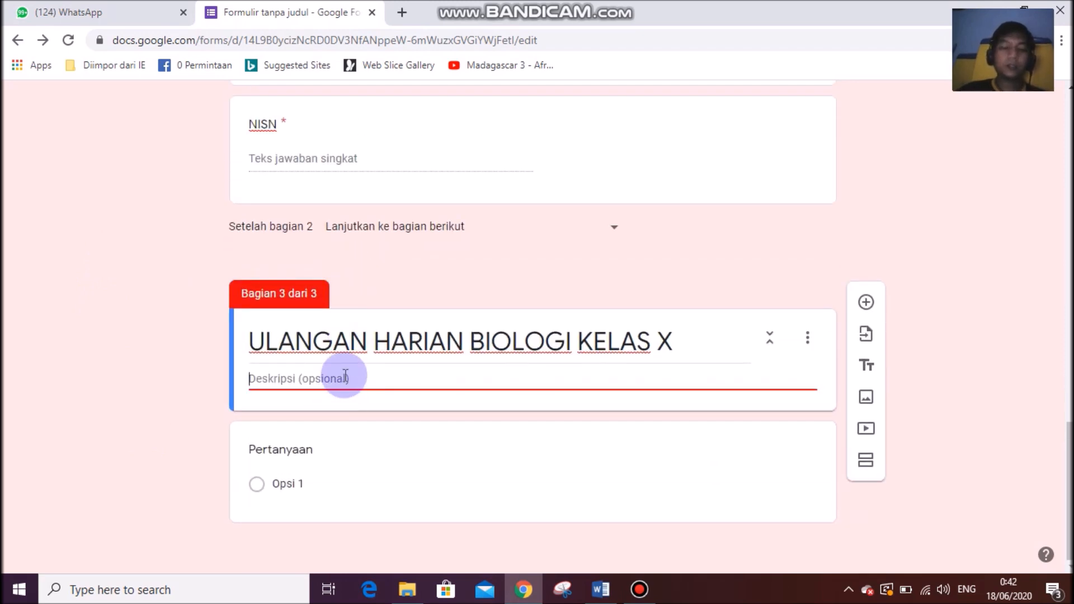
text(pILIHLA)
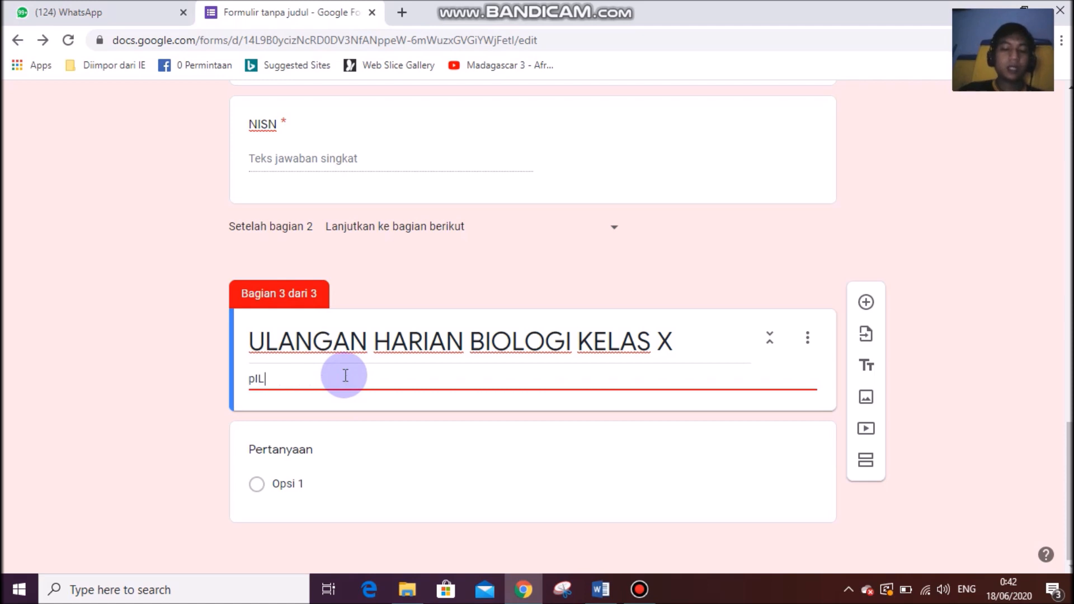
key(BackSpace)
key(BackSpace)
text(Pu)
key(BackSpace)
text(ilihlah)
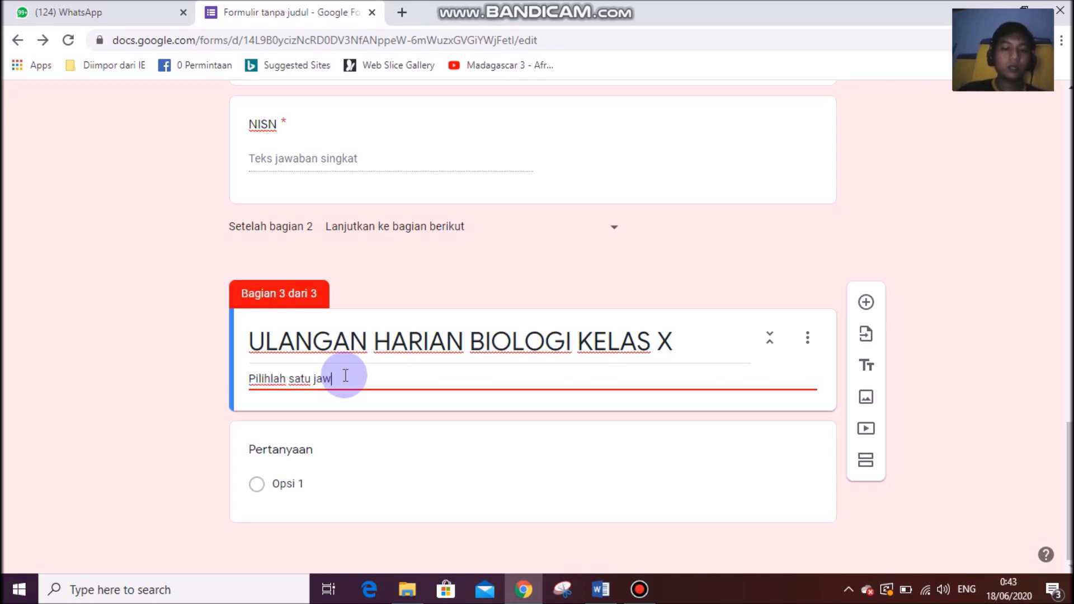
text( satu jawaban yang pa)
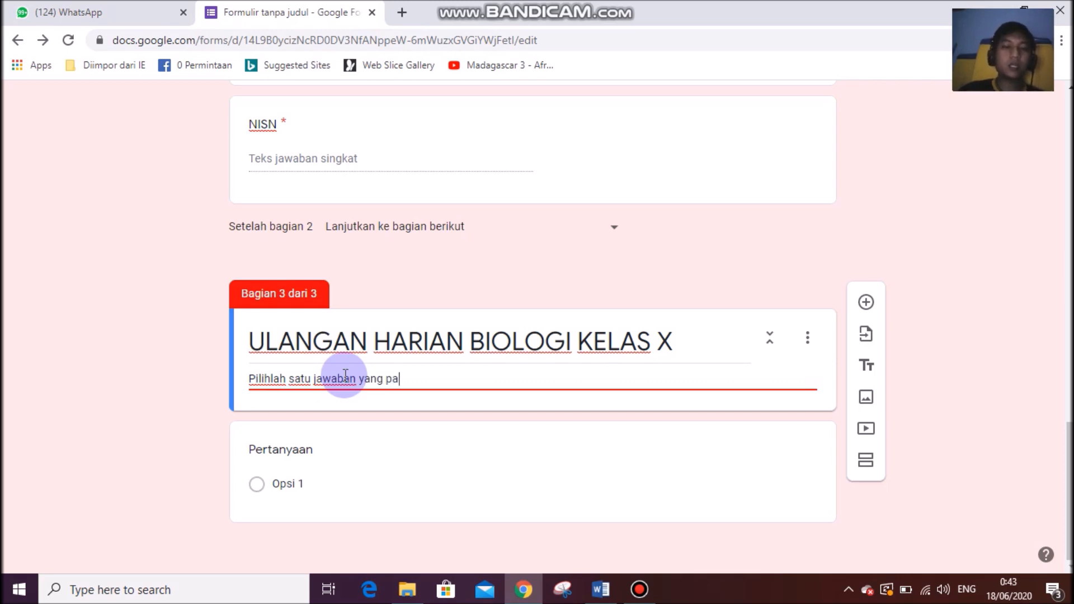
text(ling tepat)
click(195, 353)
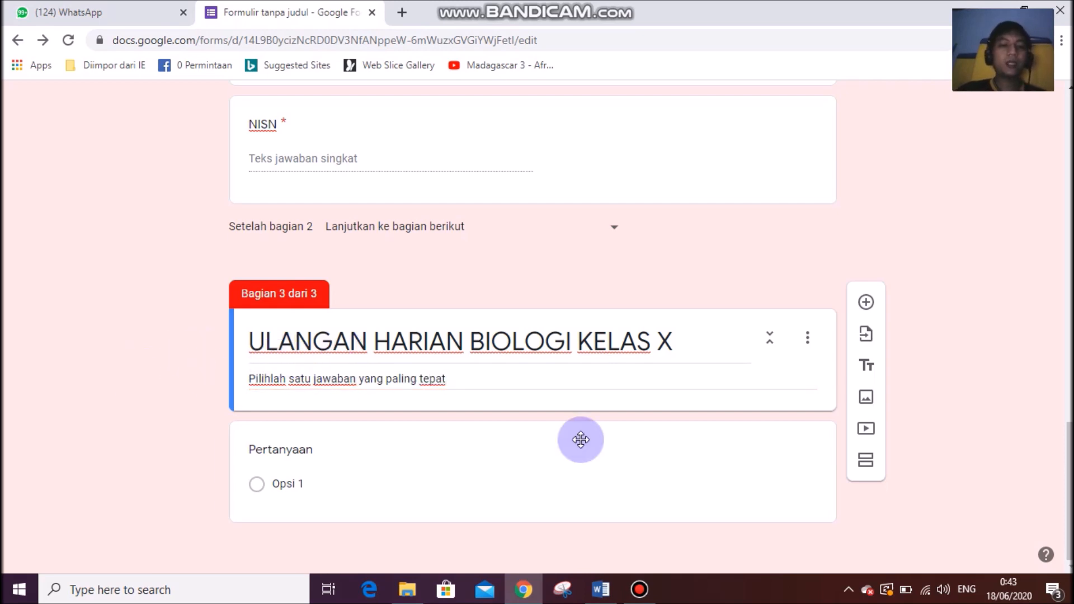
click(491, 471)
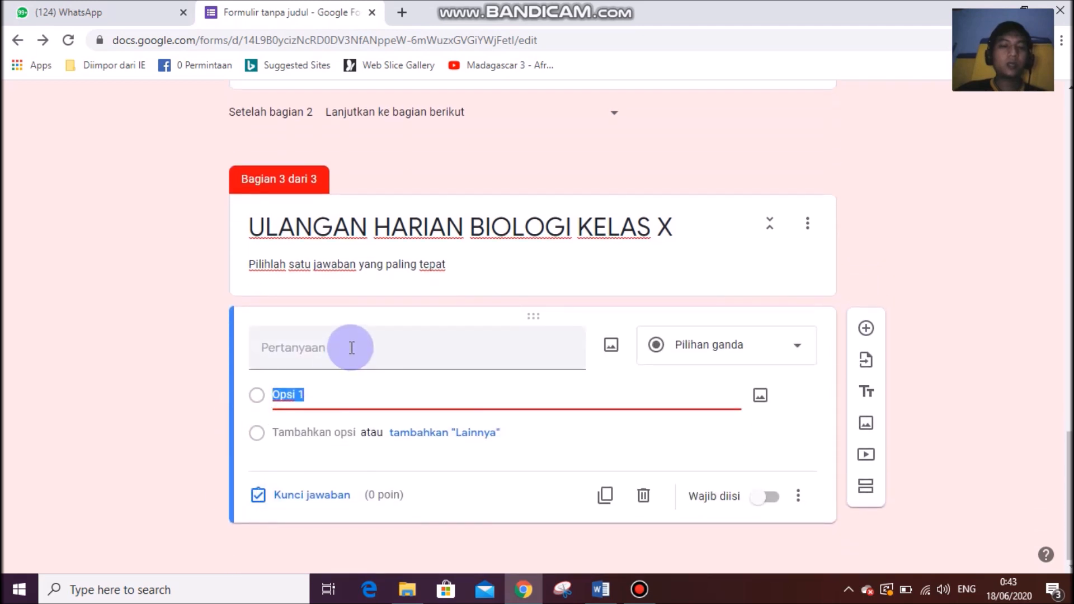
click(350, 346)
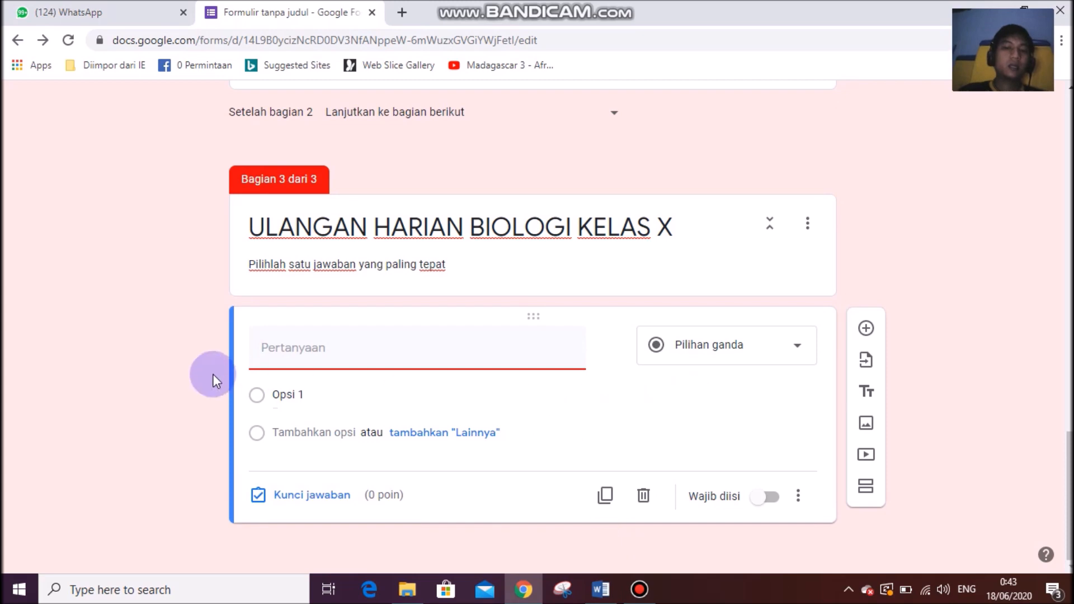
click(677, 345)
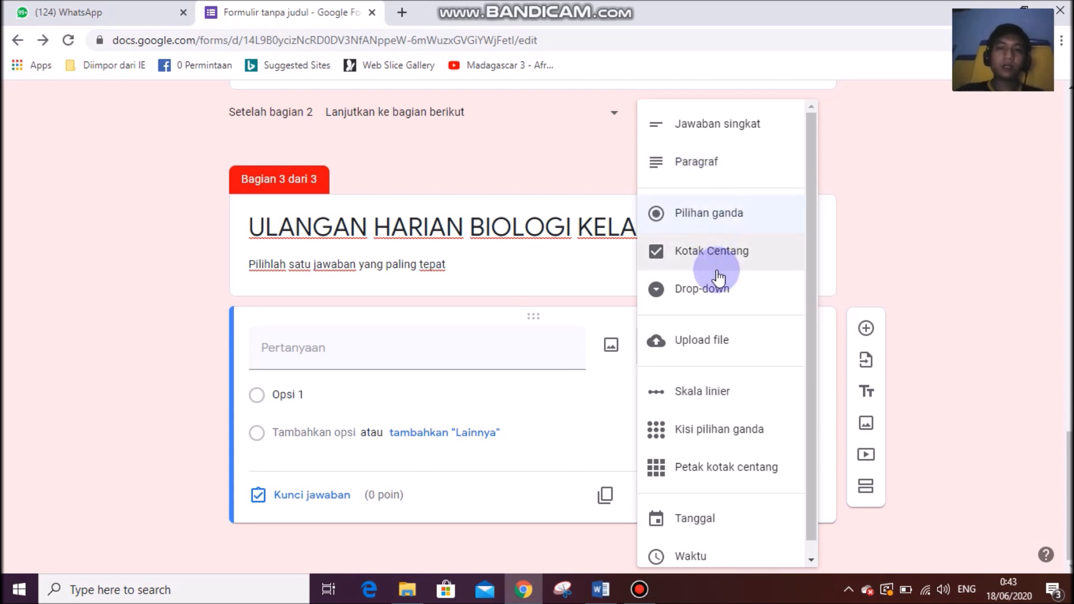
click(721, 226)
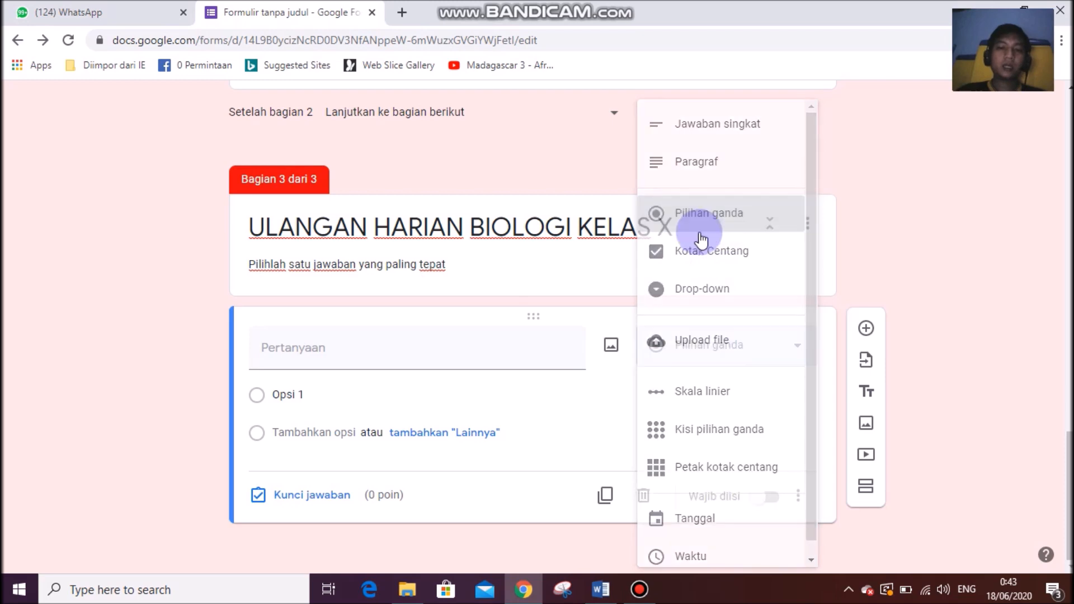
click(608, 589)
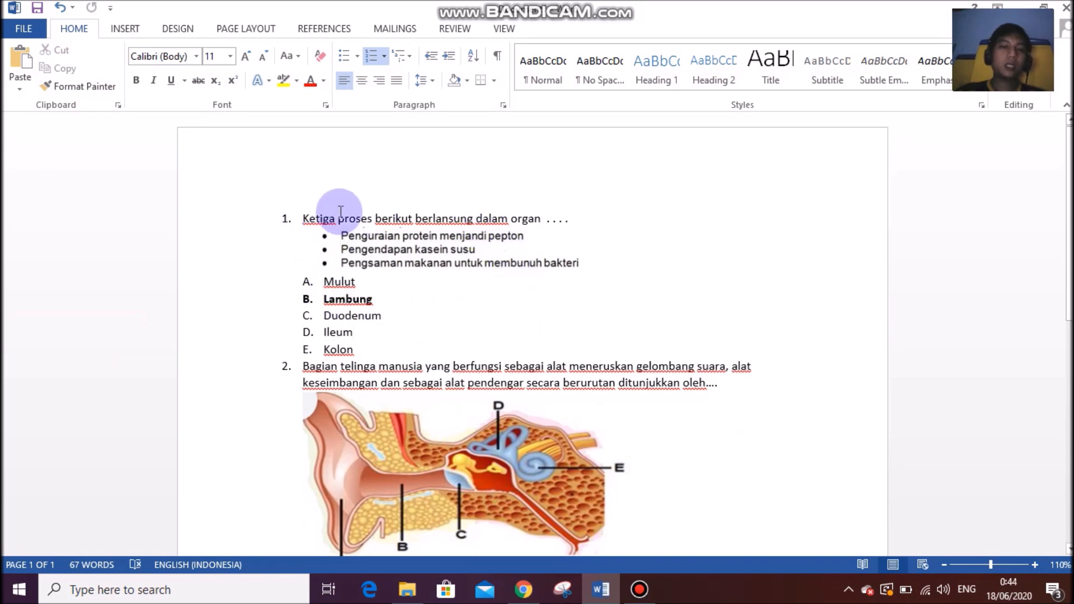
Review question 1 and its bullet box in Word, then search Windows for 'sni'.
drag(295, 218, 569, 217)
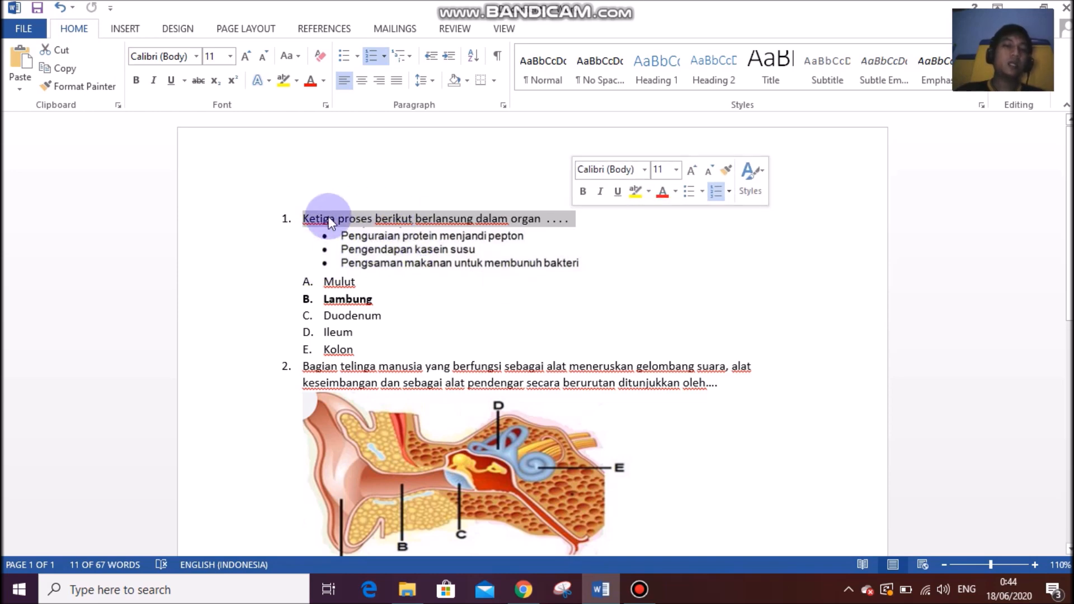
click(395, 255)
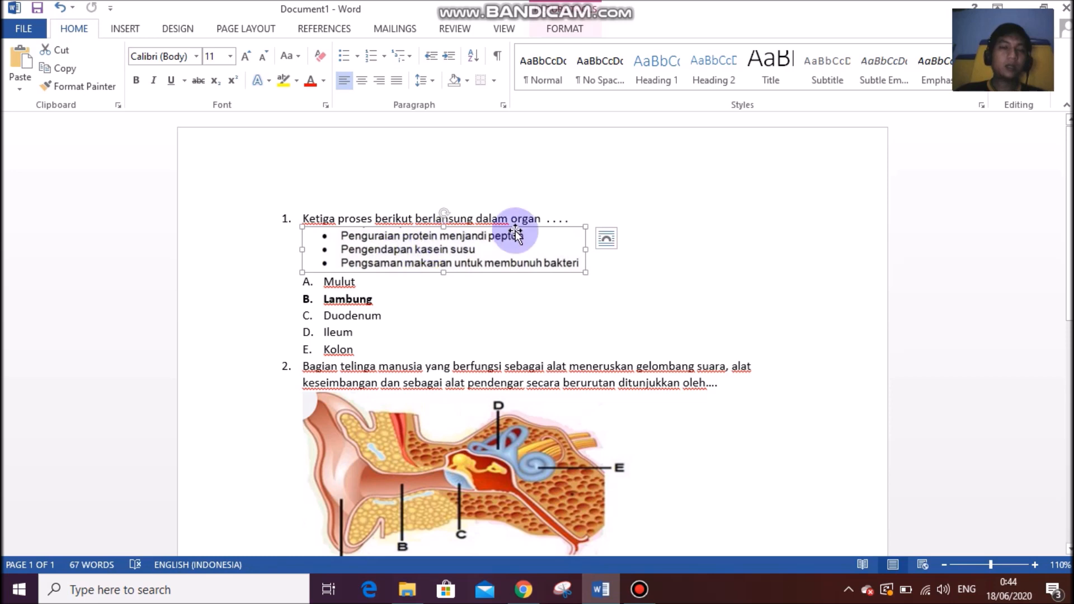
click(535, 215)
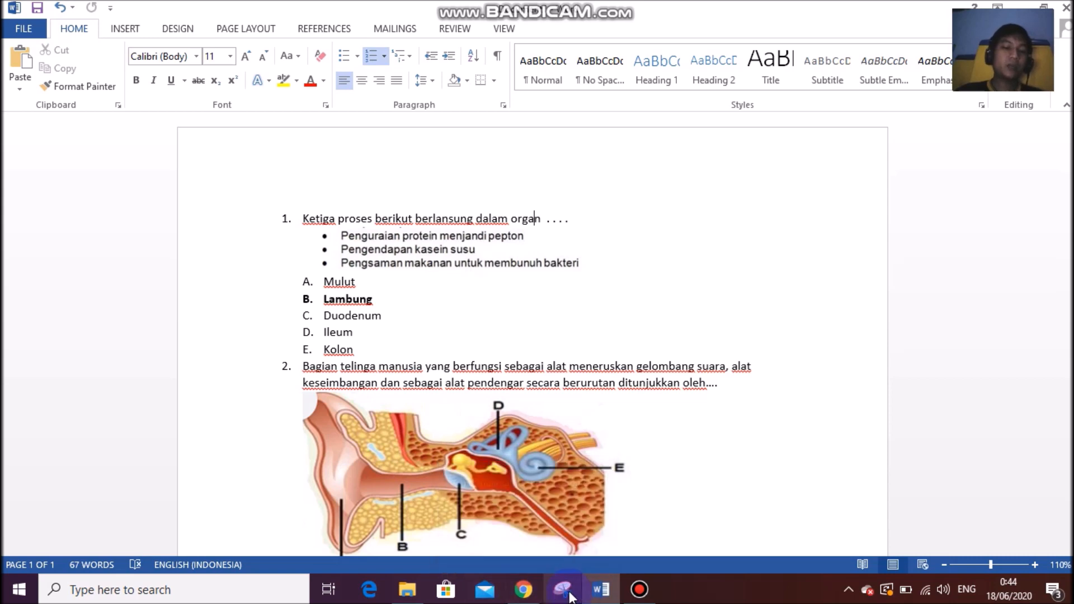
click(134, 589)
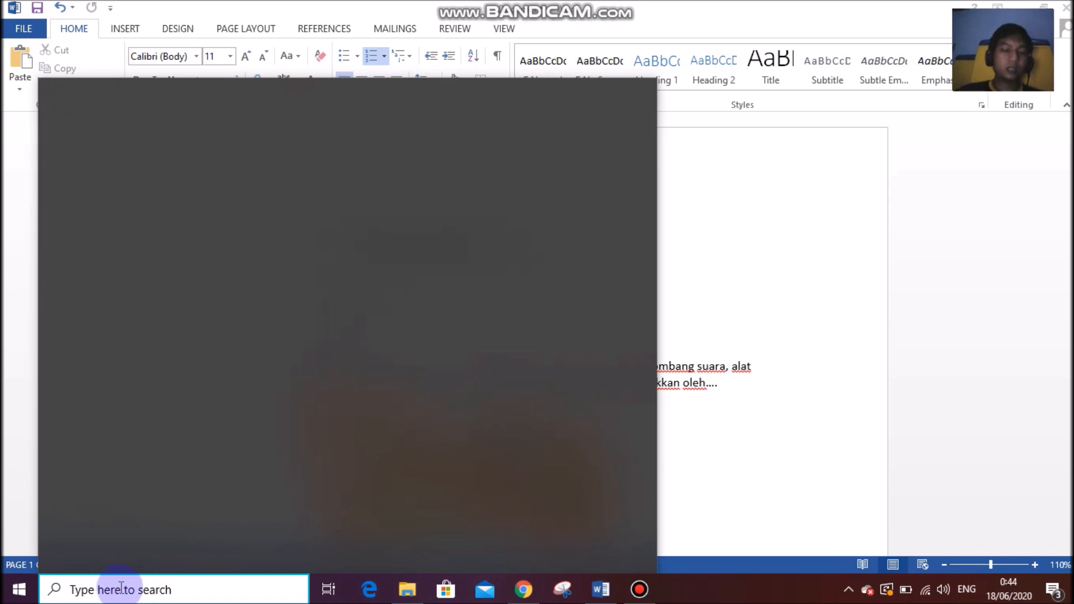
text(sni)
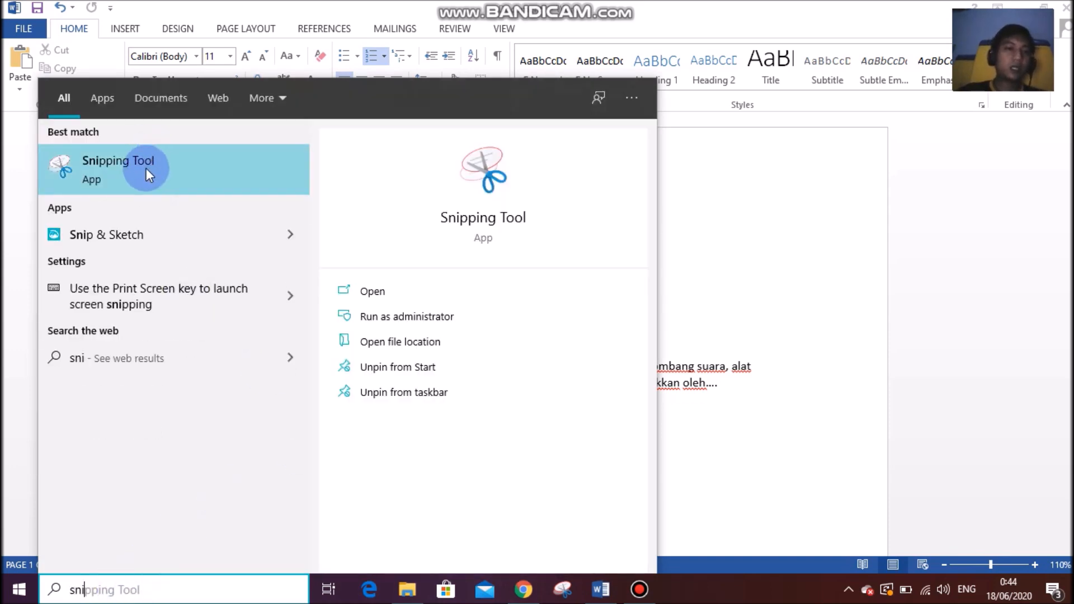
Check the Snipping Tool result's options, then dismiss the search panel back to Word.
right_click(146, 168)
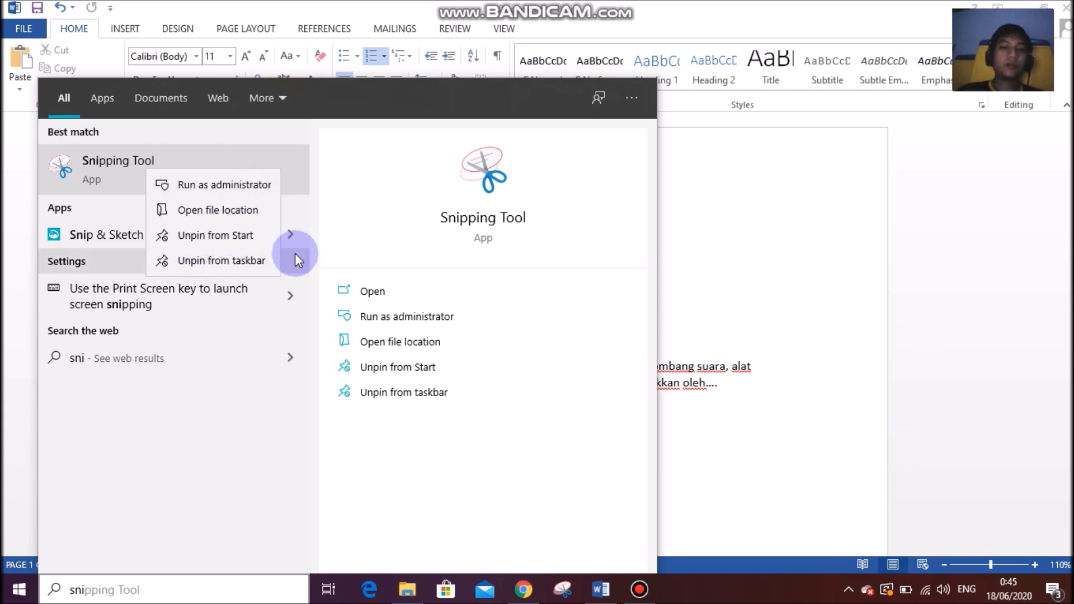
click(730, 593)
click(287, 172)
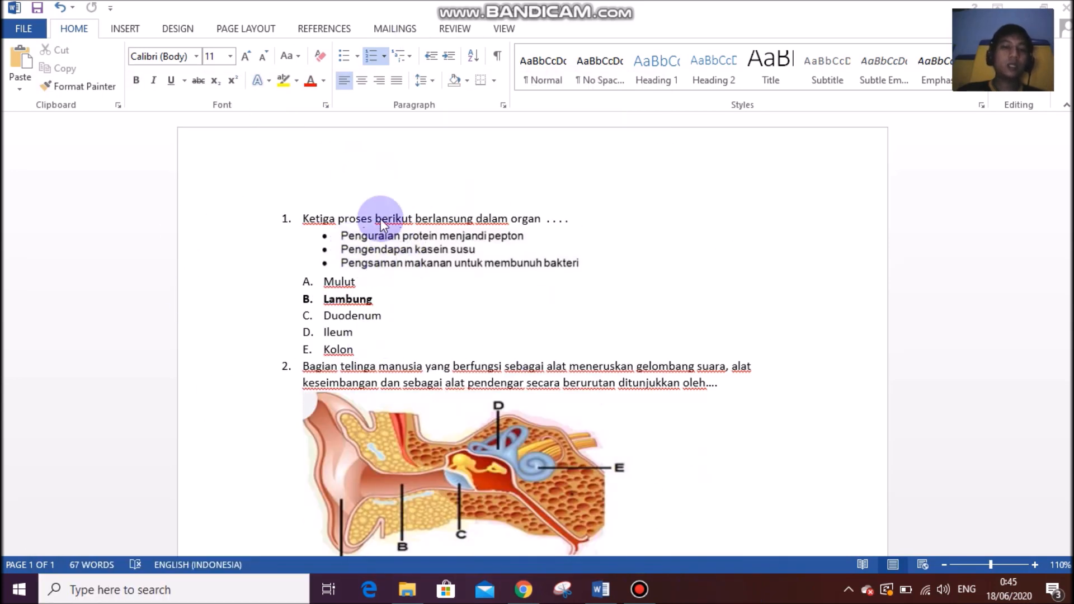
Launch Snipping Tool, move it aside, and rectangle-snip question 1's three bullet points.
click(566, 594)
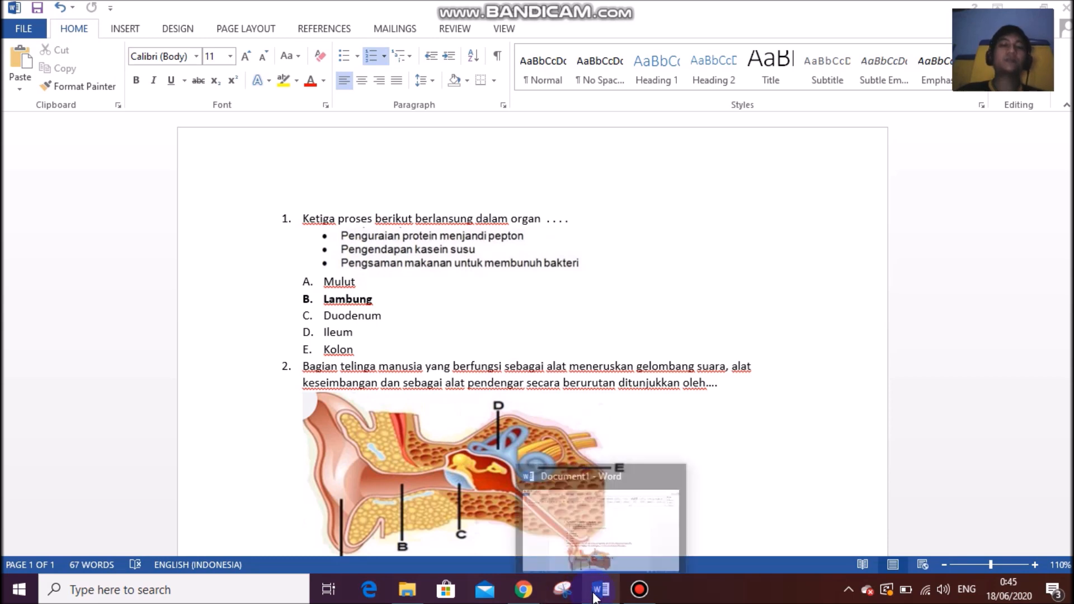
drag(539, 413, 750, 215)
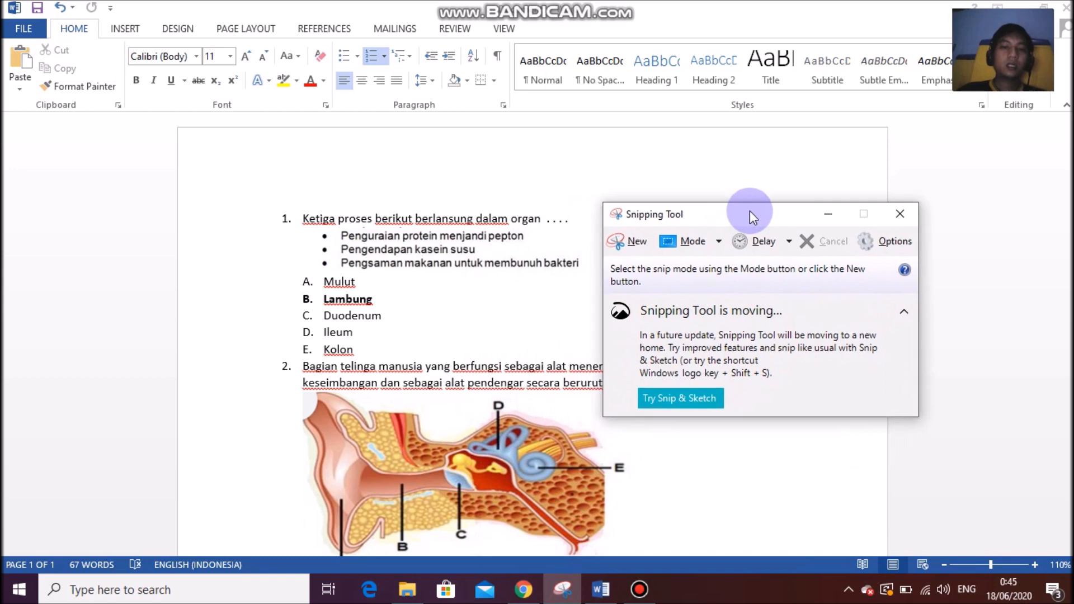
click(720, 240)
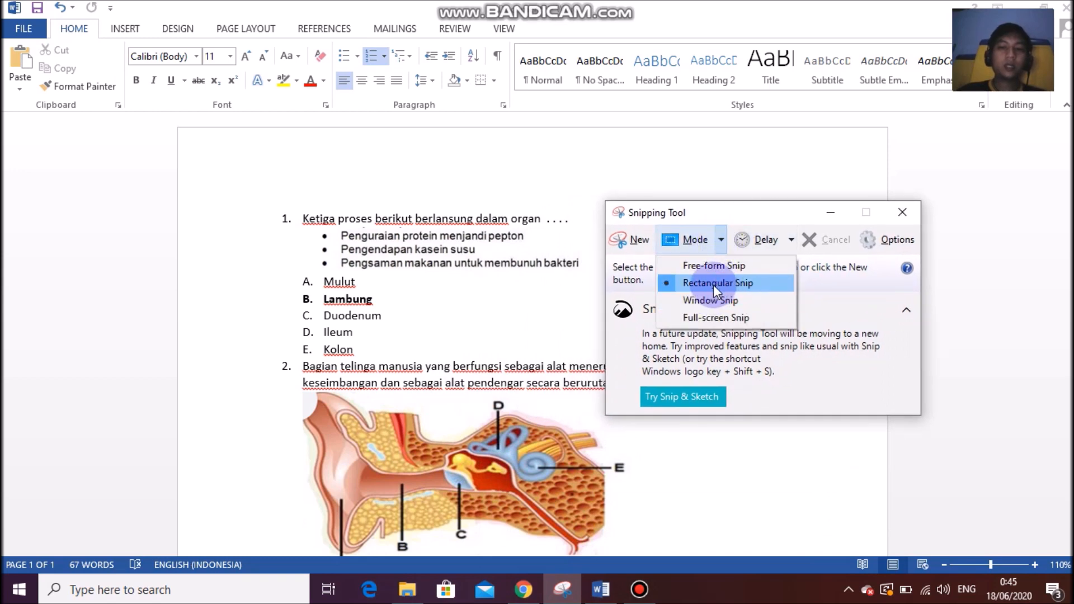
click(729, 282)
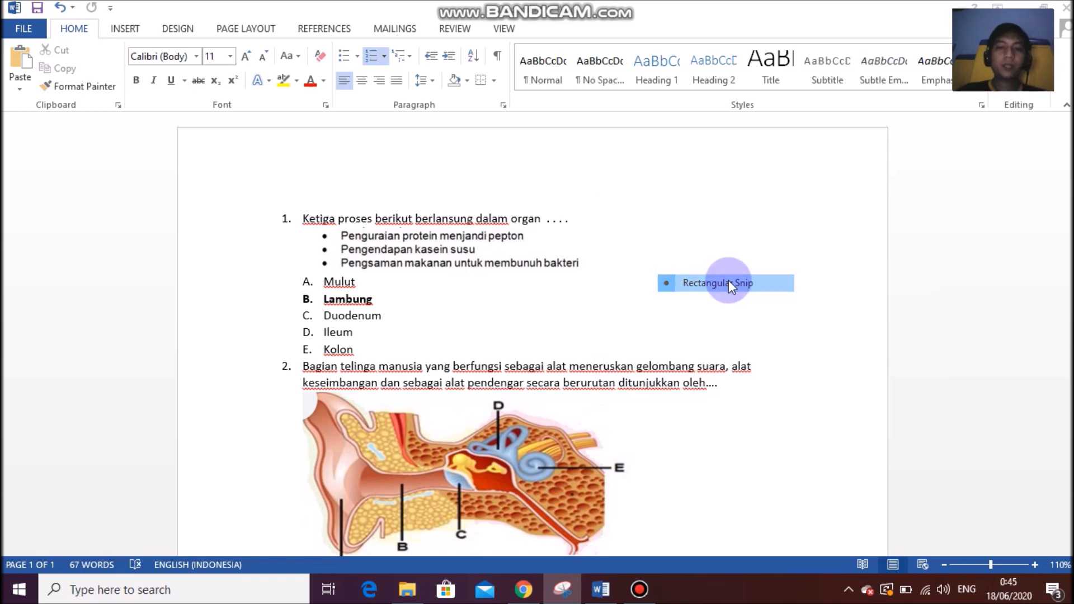
click(629, 238)
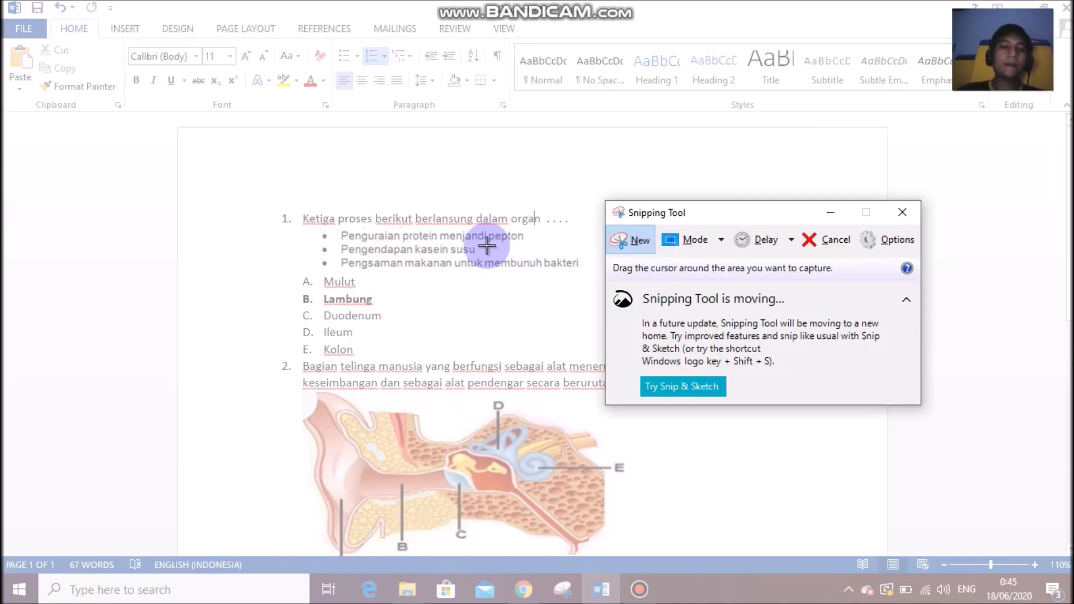
drag(318, 230, 588, 273)
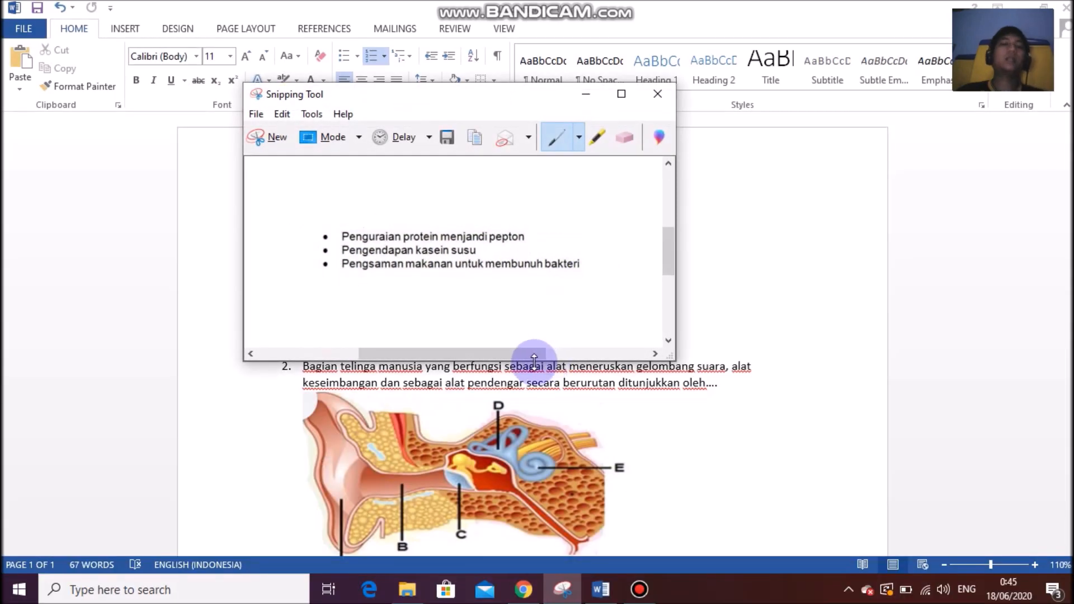
Start saving the snip and create a new Pictures folder named 'bio x uh 1'.
click(257, 115)
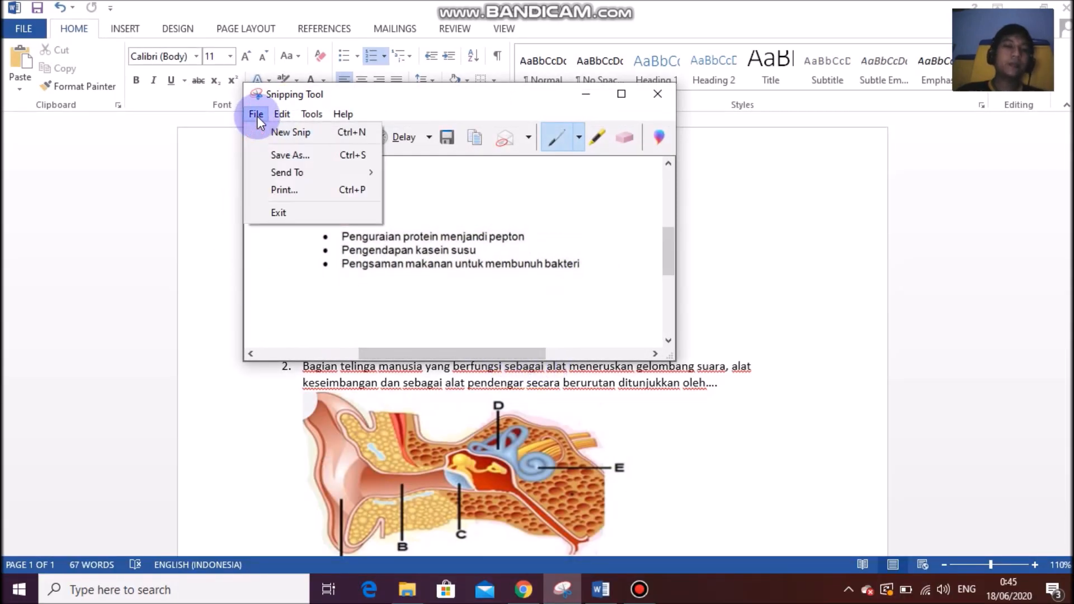
click(292, 155)
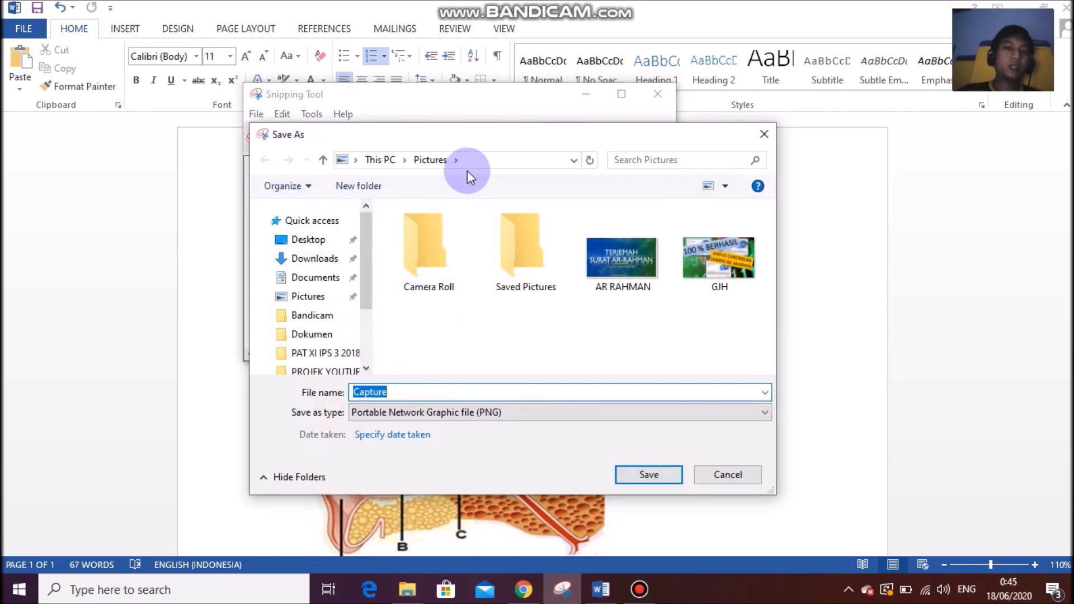
click(439, 324)
right_click(439, 324)
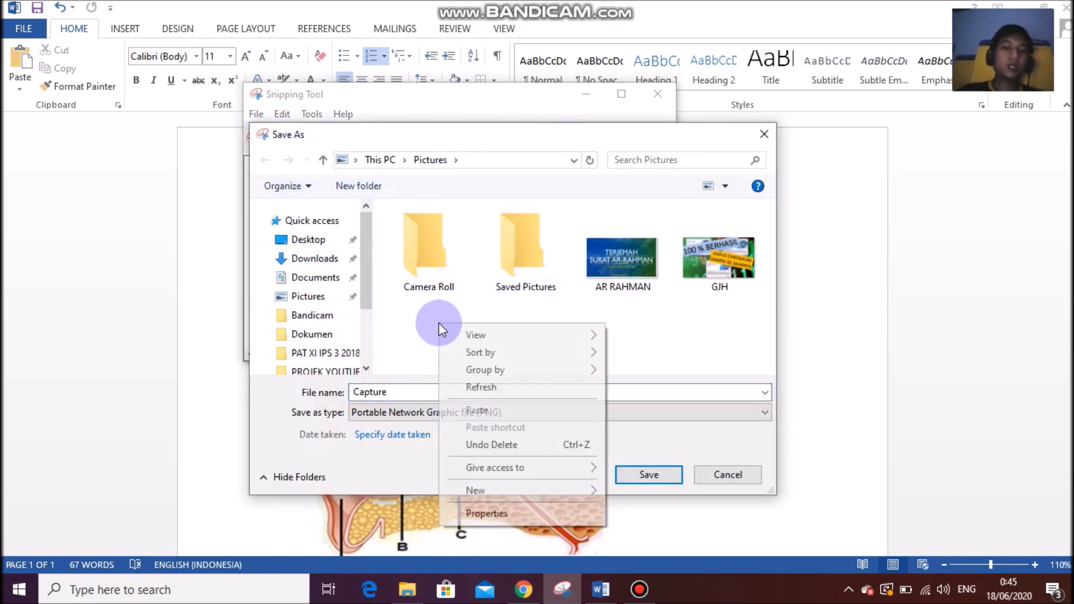
mouse_move(555, 487)
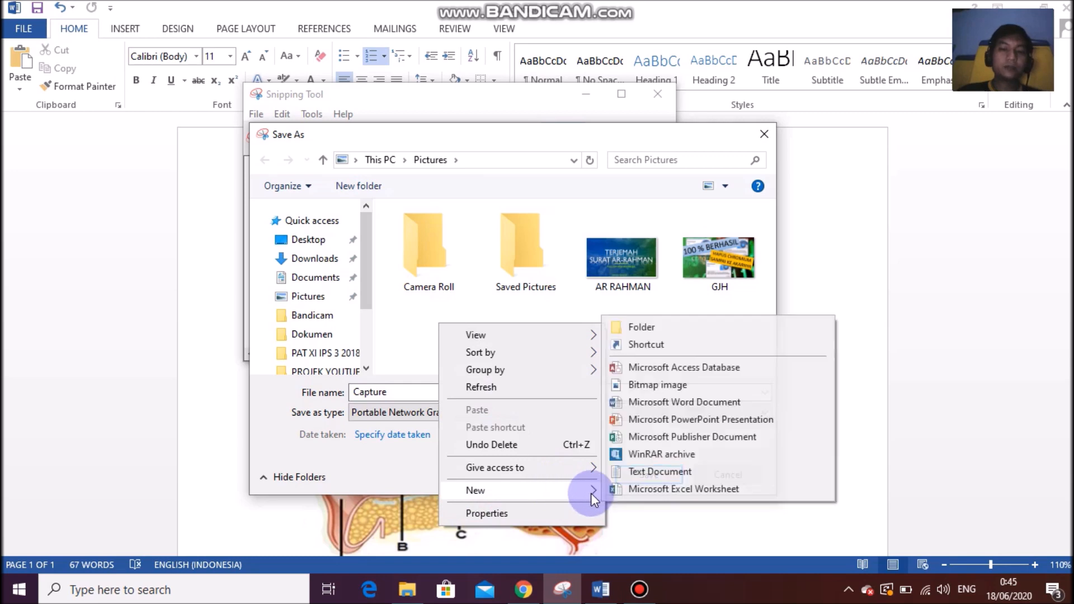
click(623, 327)
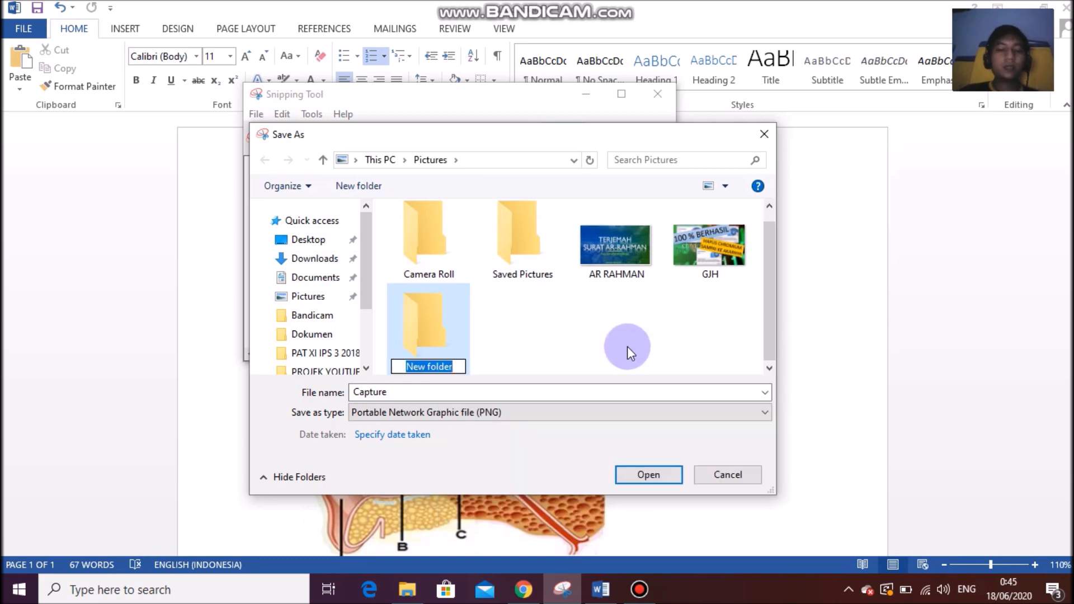
text(bio)
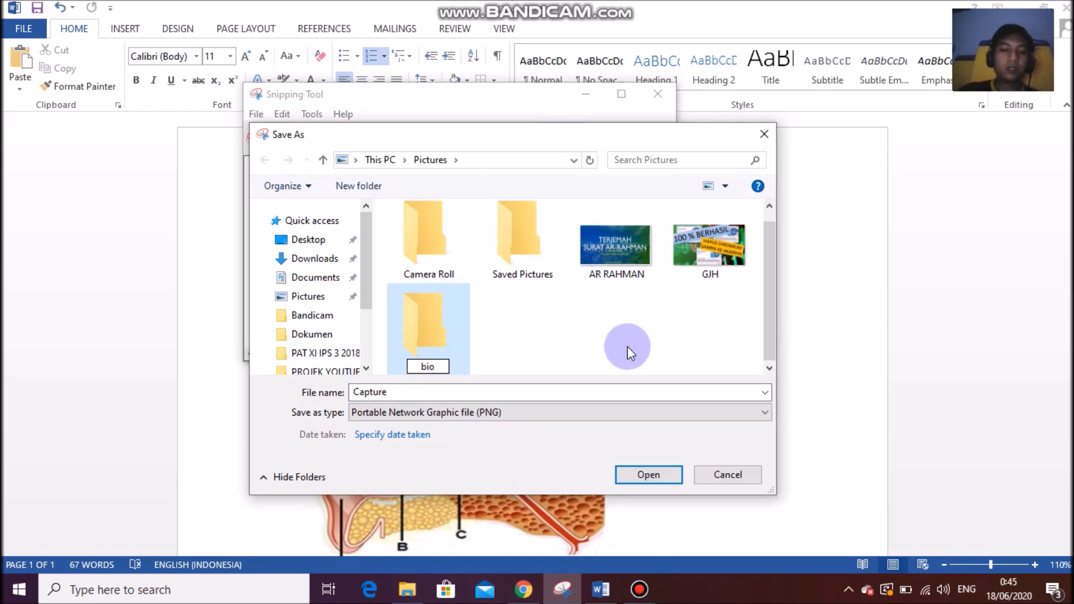
text( x uh 1)
click(627, 347)
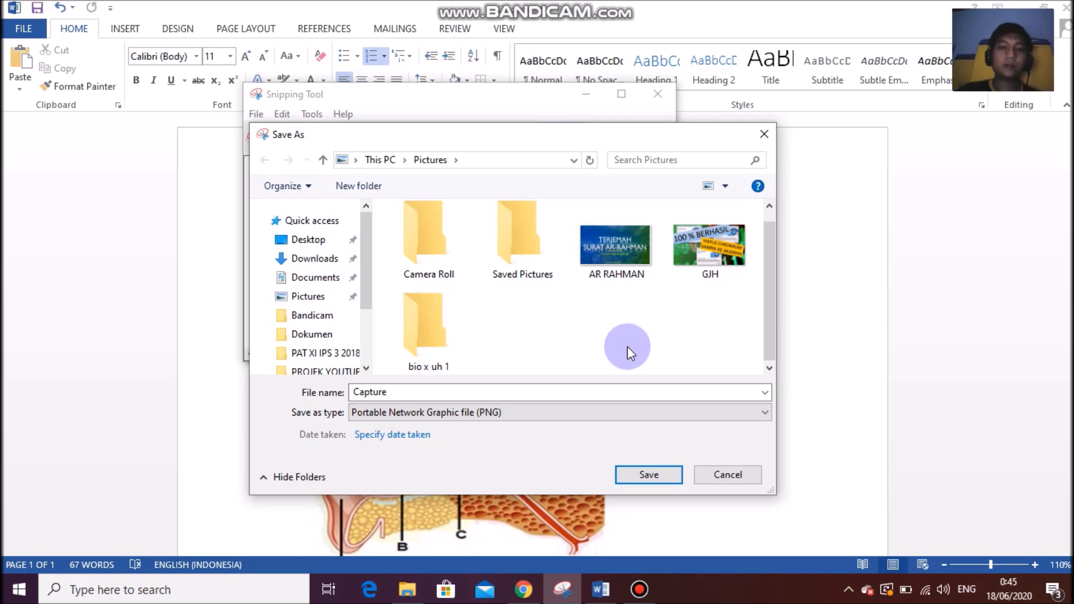
Save the snip as PNG 'soal 1' in the bio x uh 1 folder and minimize Snipping Tool.
double_click(427, 338)
double_click(420, 387)
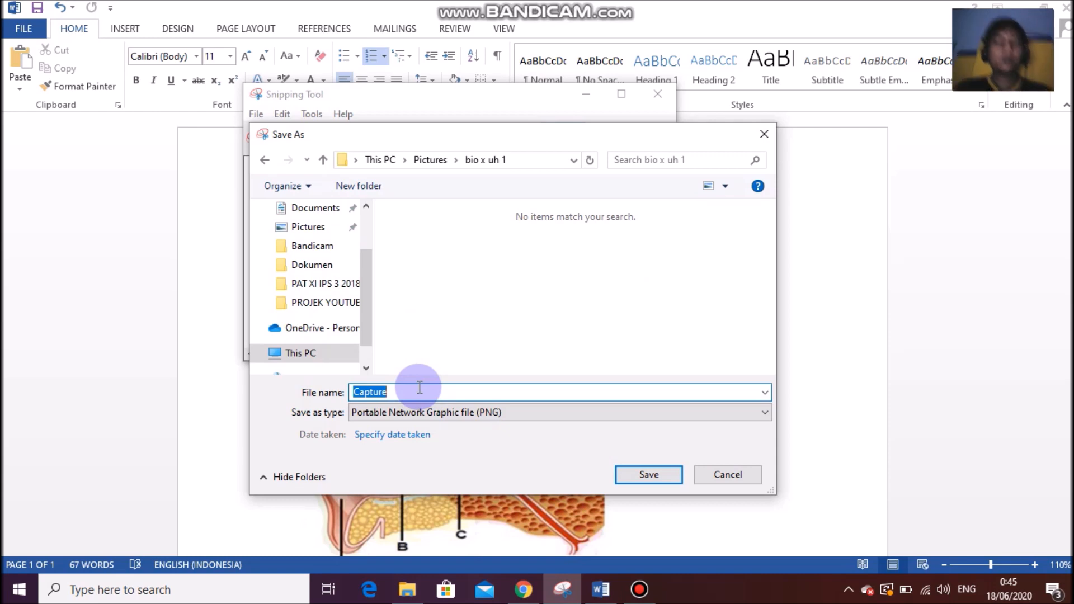
text(soa)
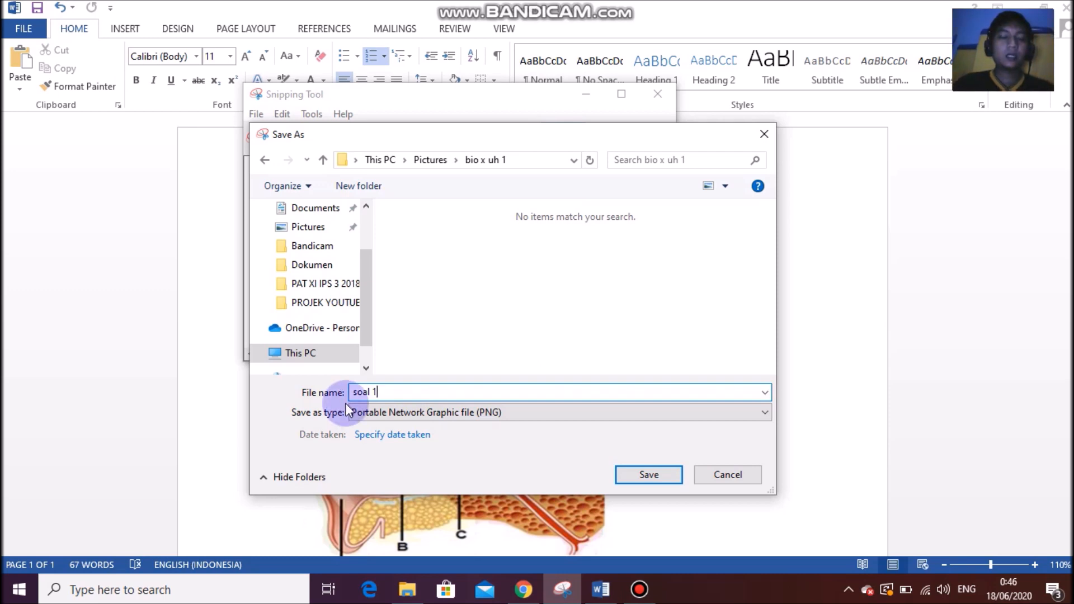
text(l 1,)
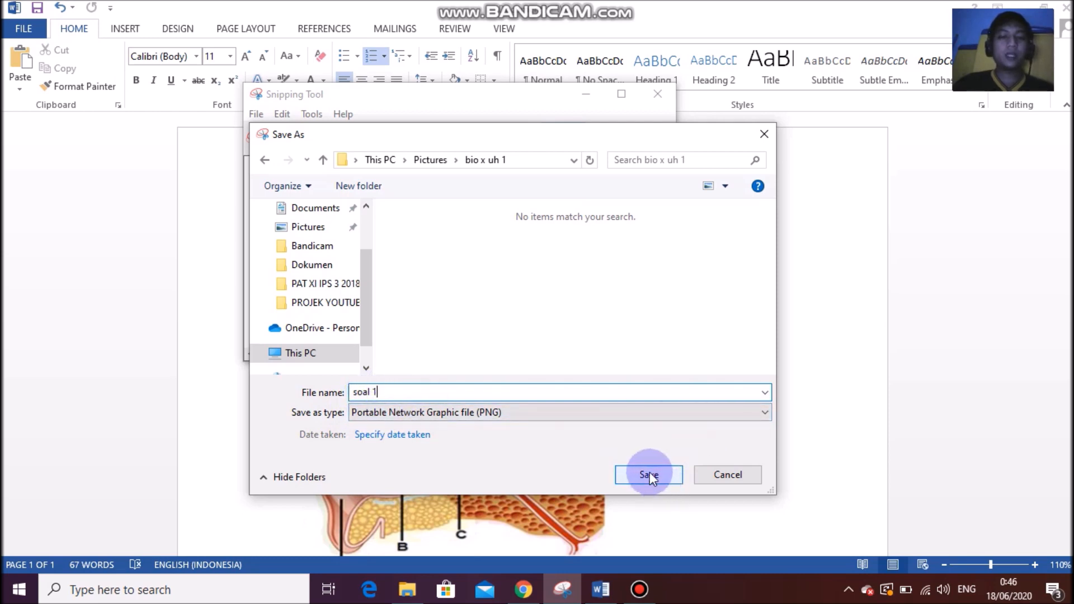
click(517, 415)
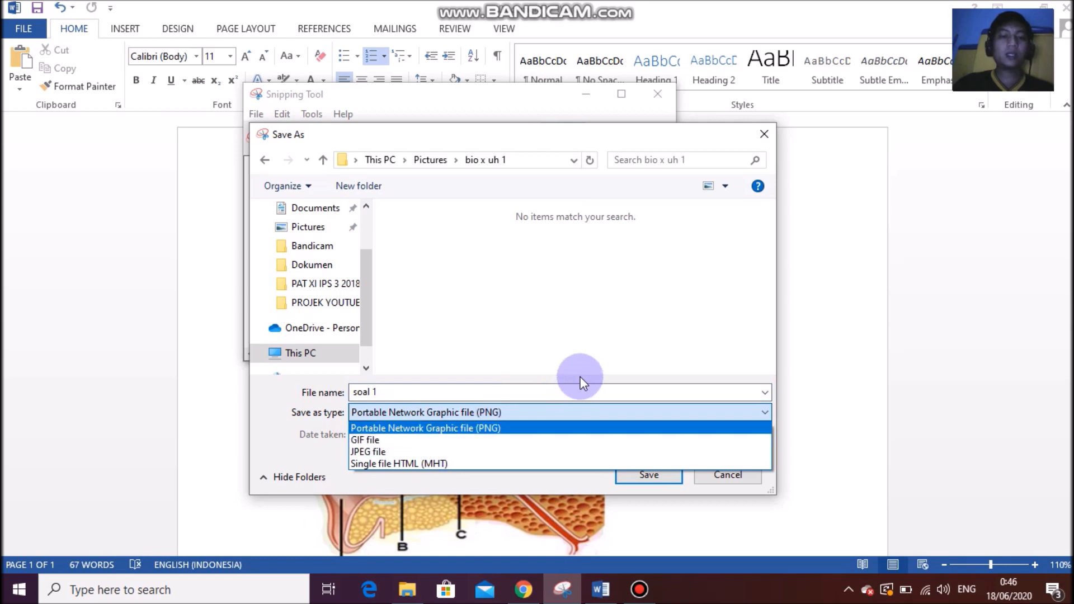
click(513, 398)
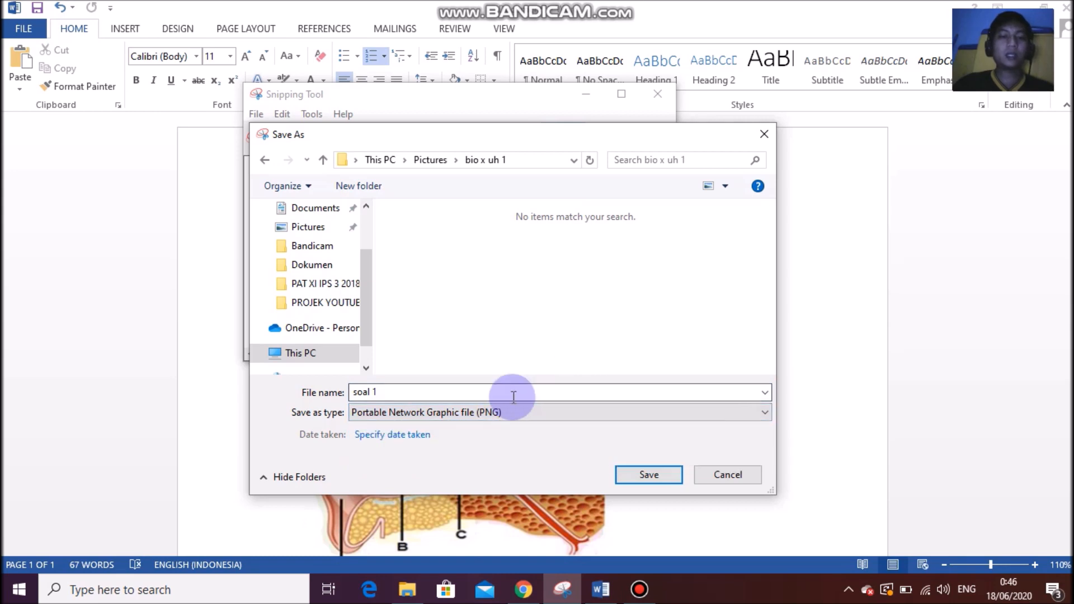
click(646, 475)
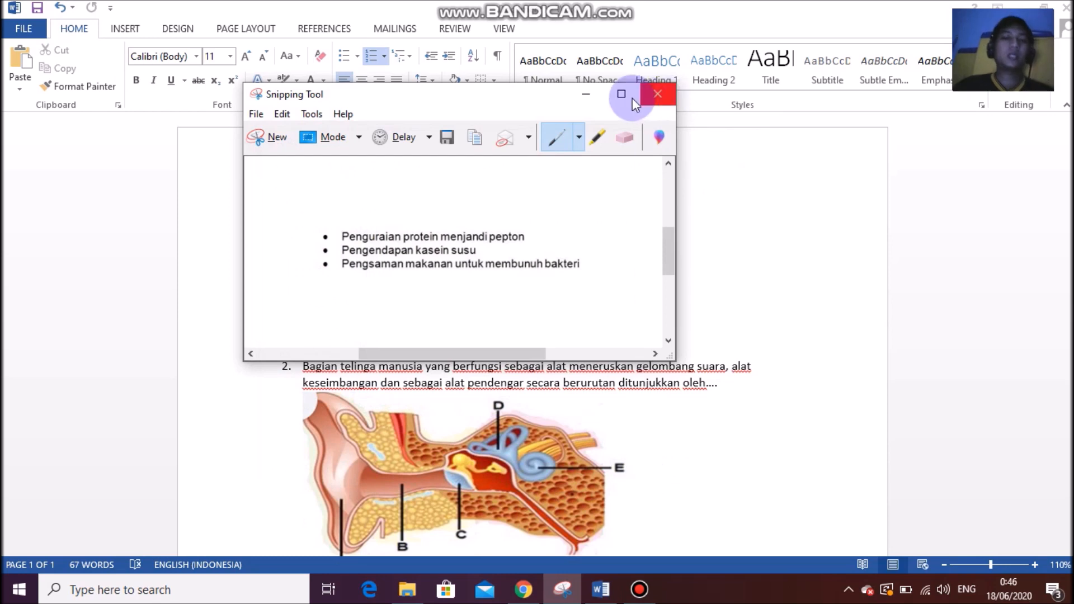
click(586, 94)
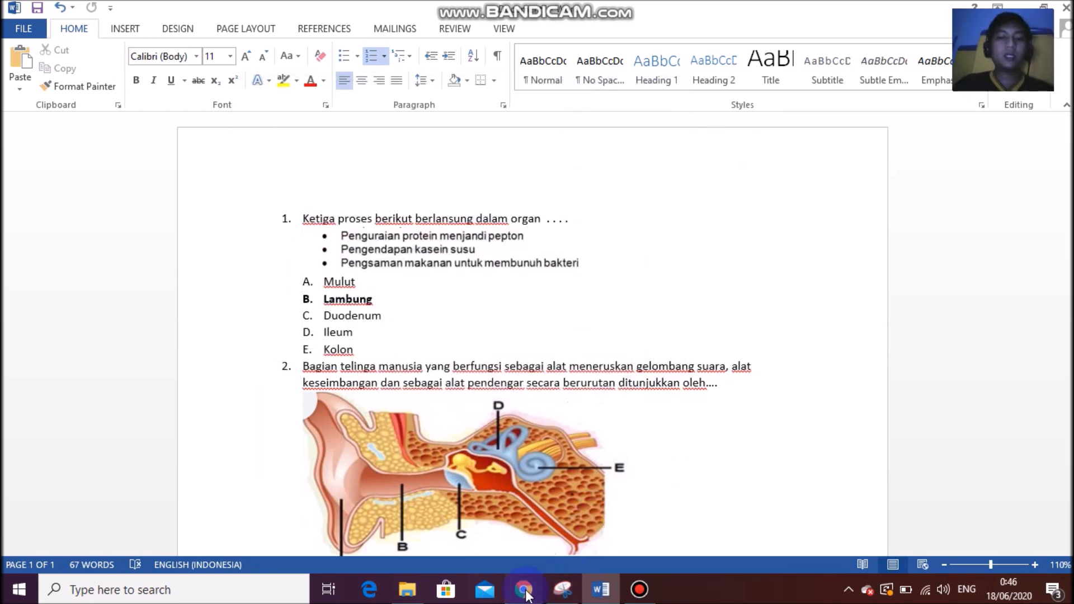
Upload the soal 1 image from Pictures\bio x uh 1 into the blank section 3 question.
click(524, 589)
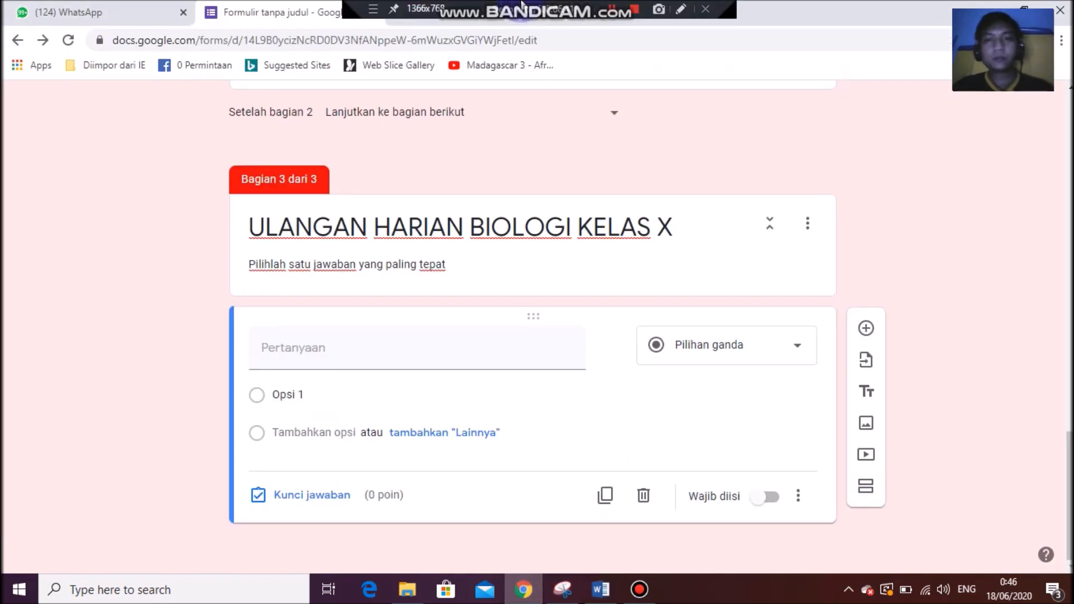
click(441, 343)
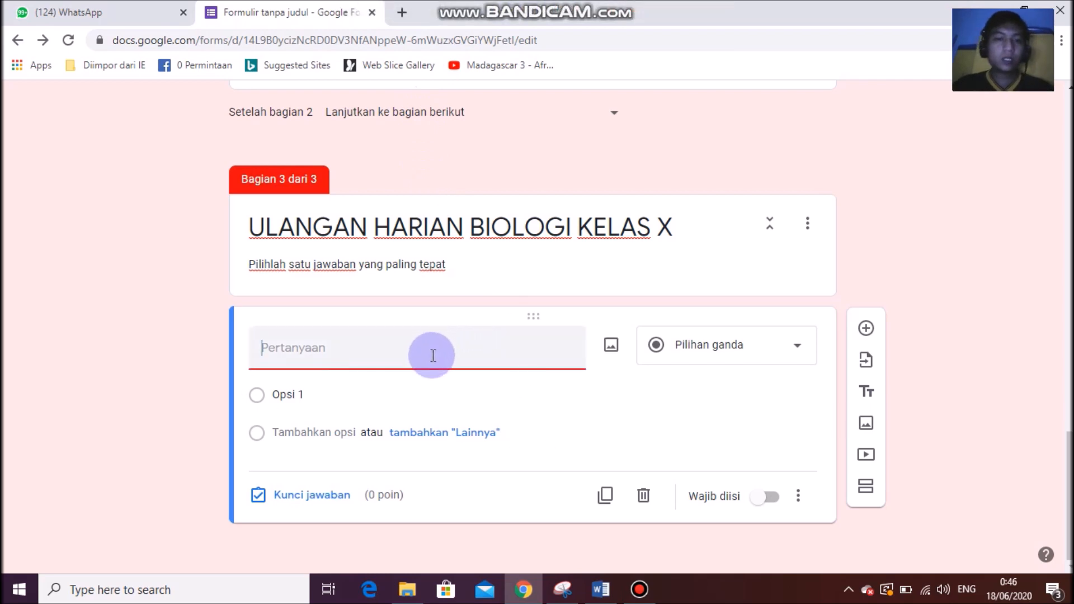
click(613, 349)
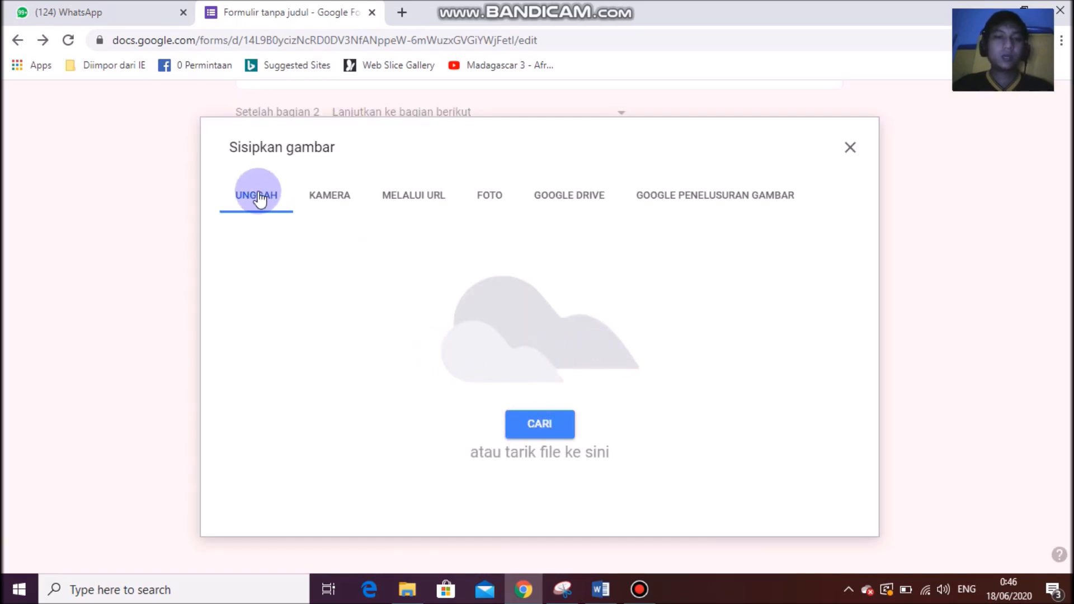
click(546, 423)
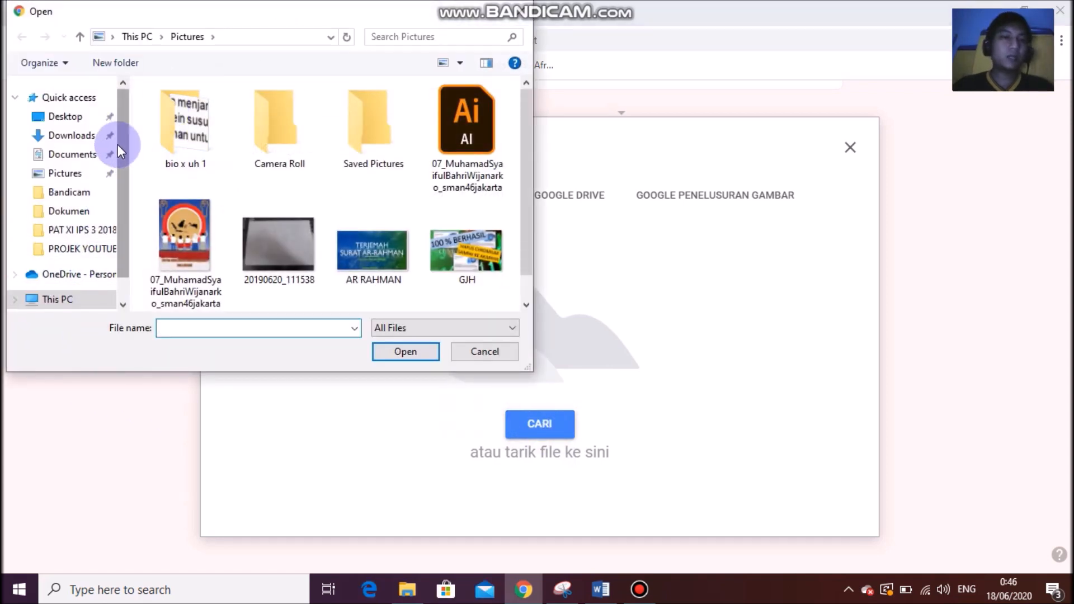
click(71, 178)
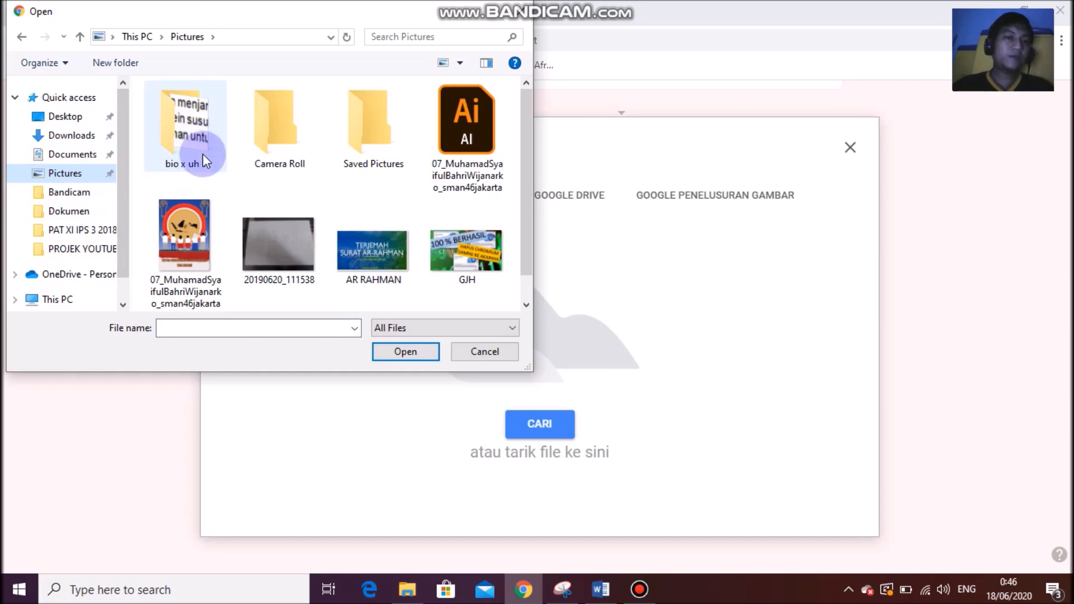
double_click(196, 137)
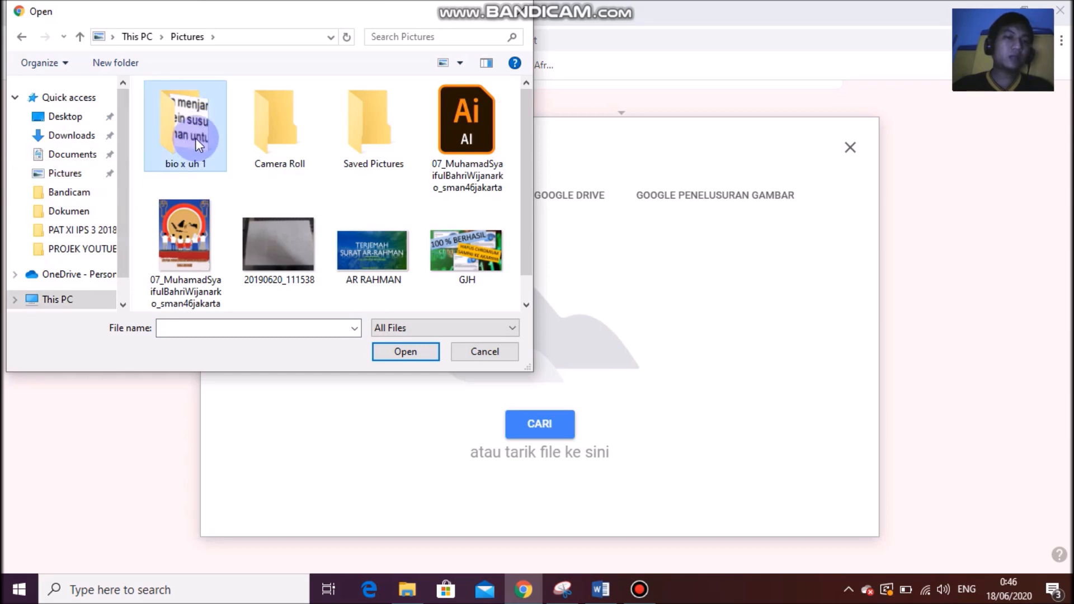
click(185, 142)
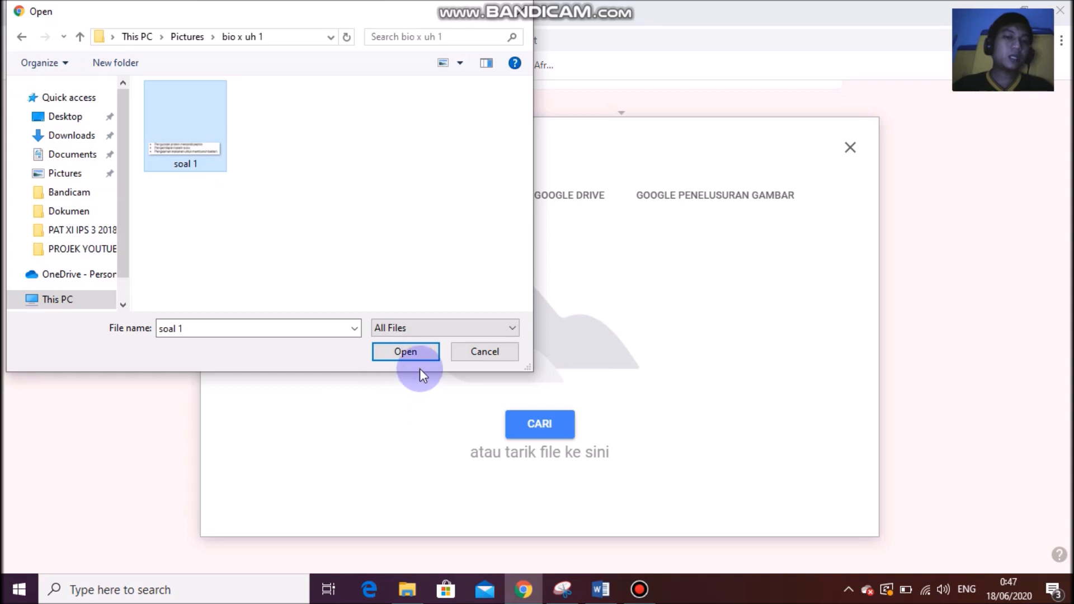
click(404, 352)
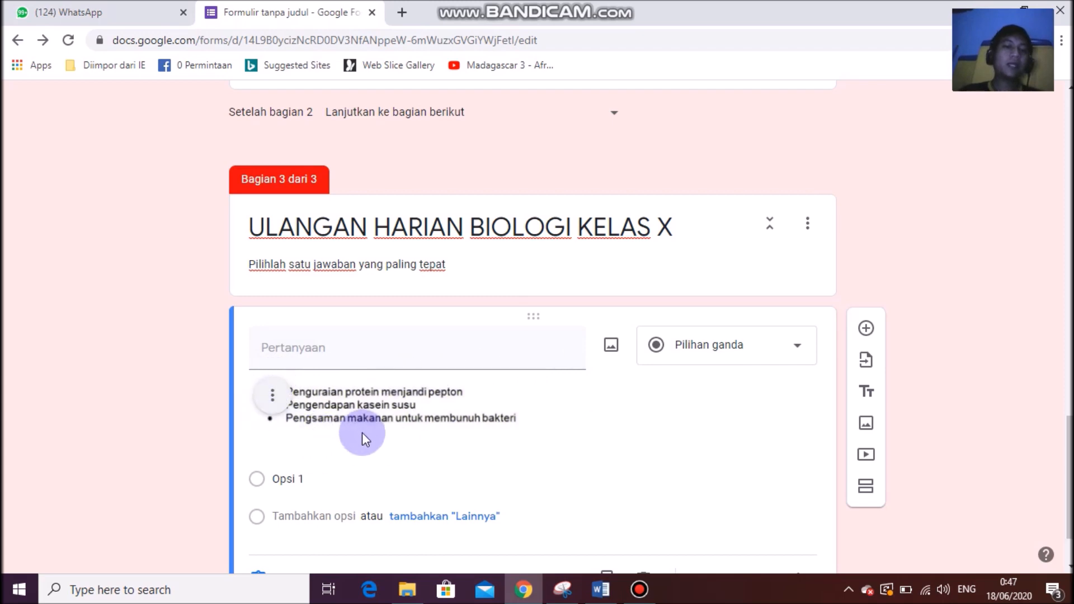
Paste Word's question 1 text 'Ketiga proses berikut berlansung dalam organ . . . .' into the question without the '1.'.
click(601, 590)
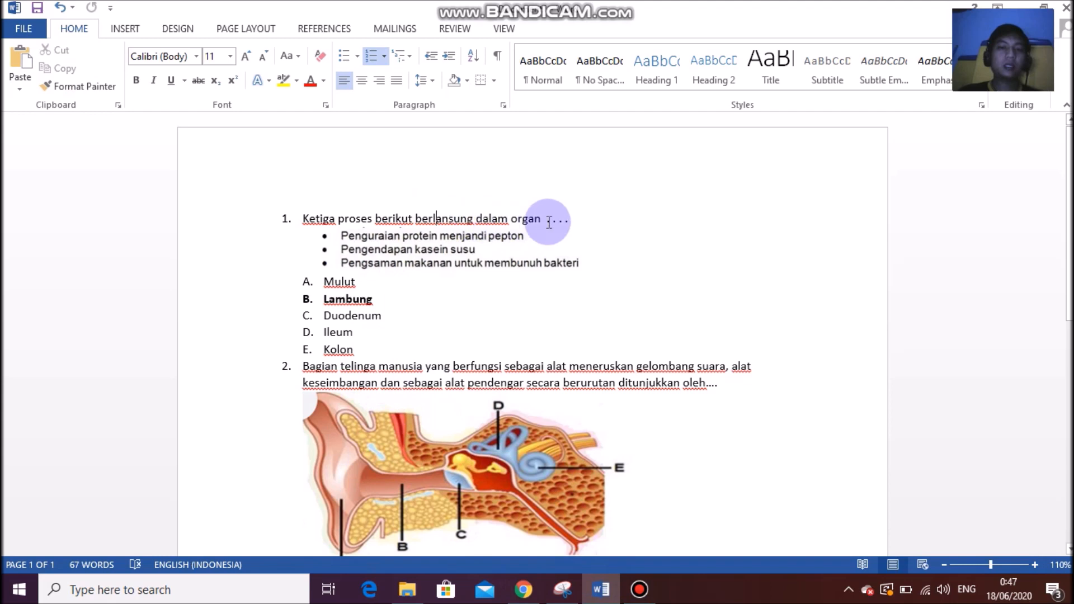
drag(590, 220, 305, 217)
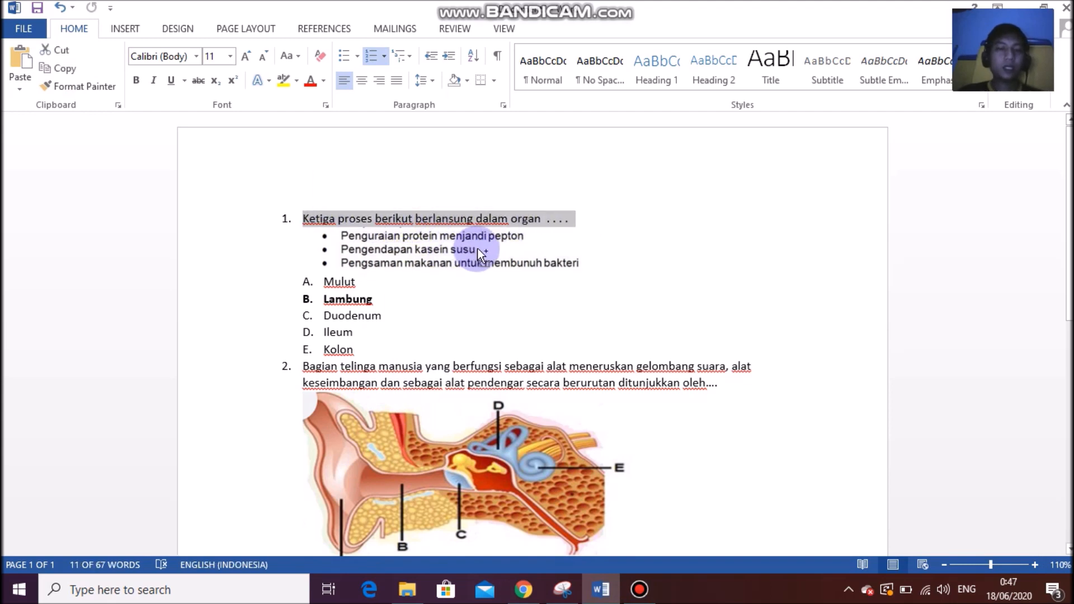
key(alt+Tab)
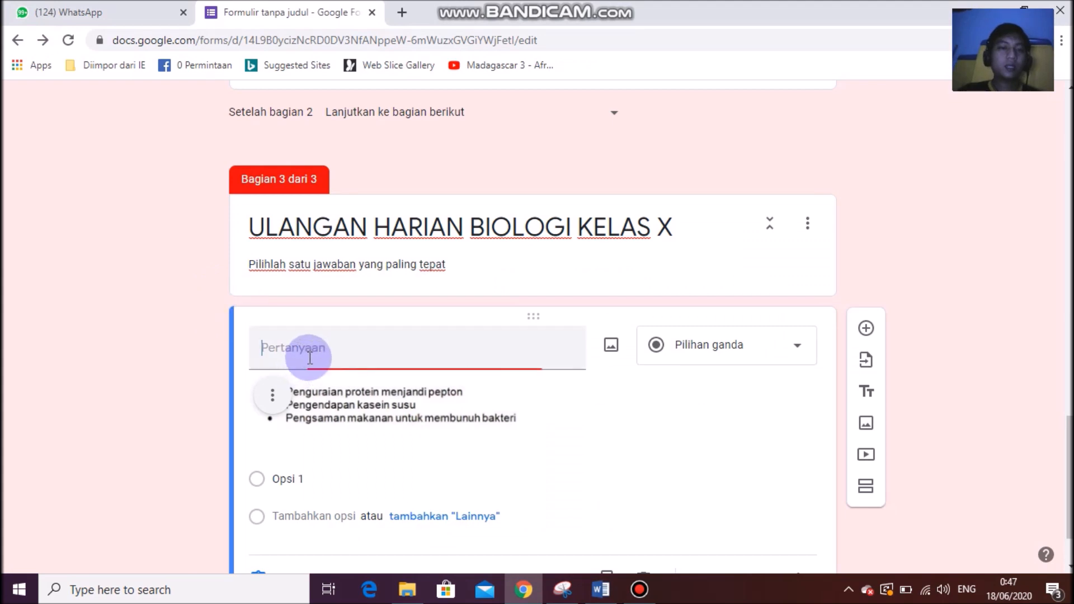
right_click(309, 353)
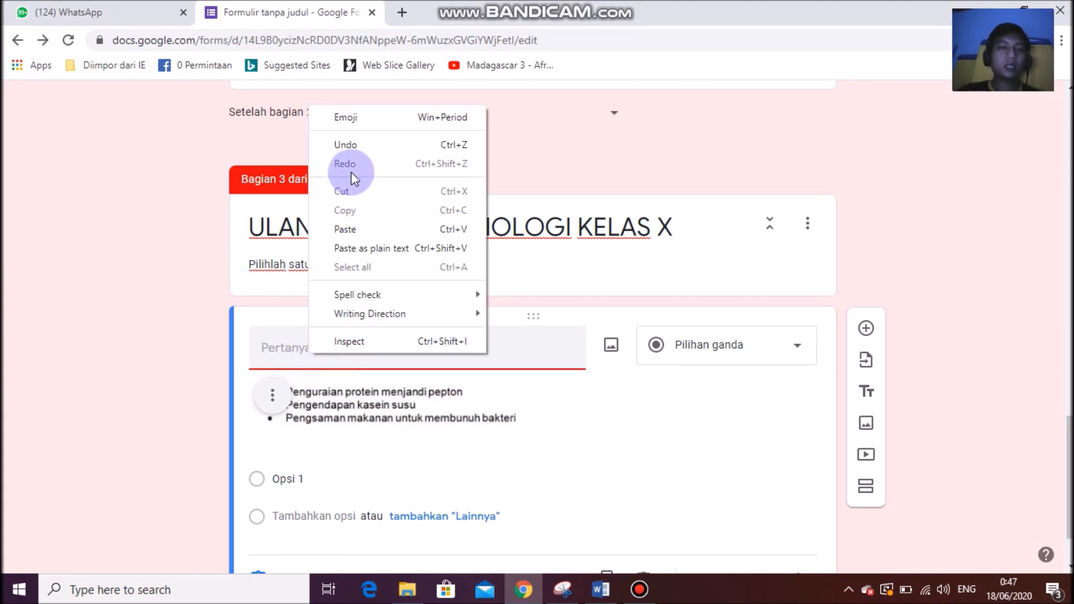
click(353, 229)
click(288, 344)
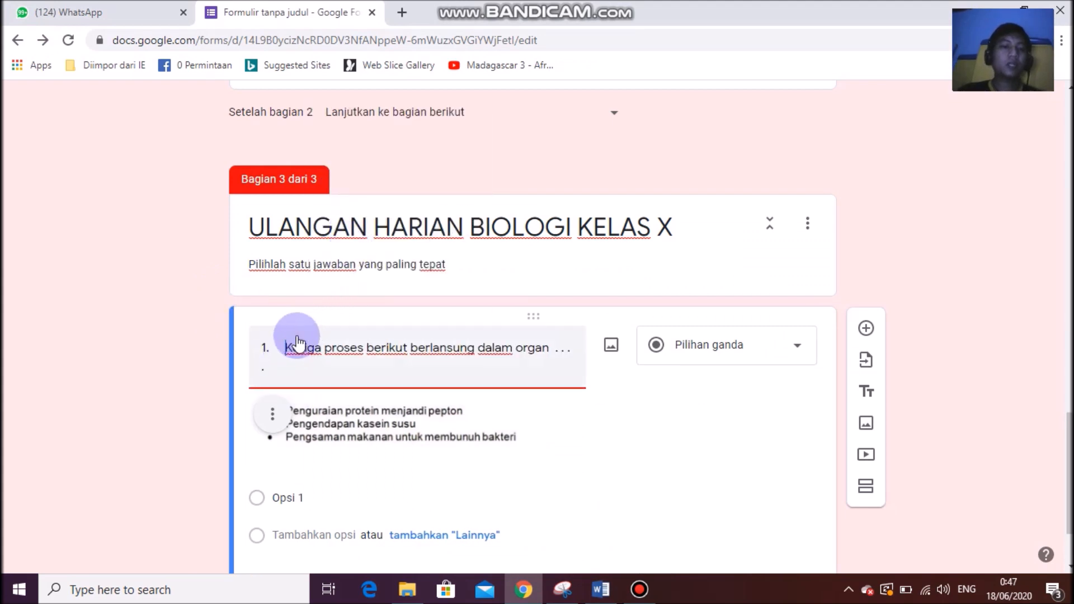
key(BackSpace)
key(BackSpace)
key(BackSpace)
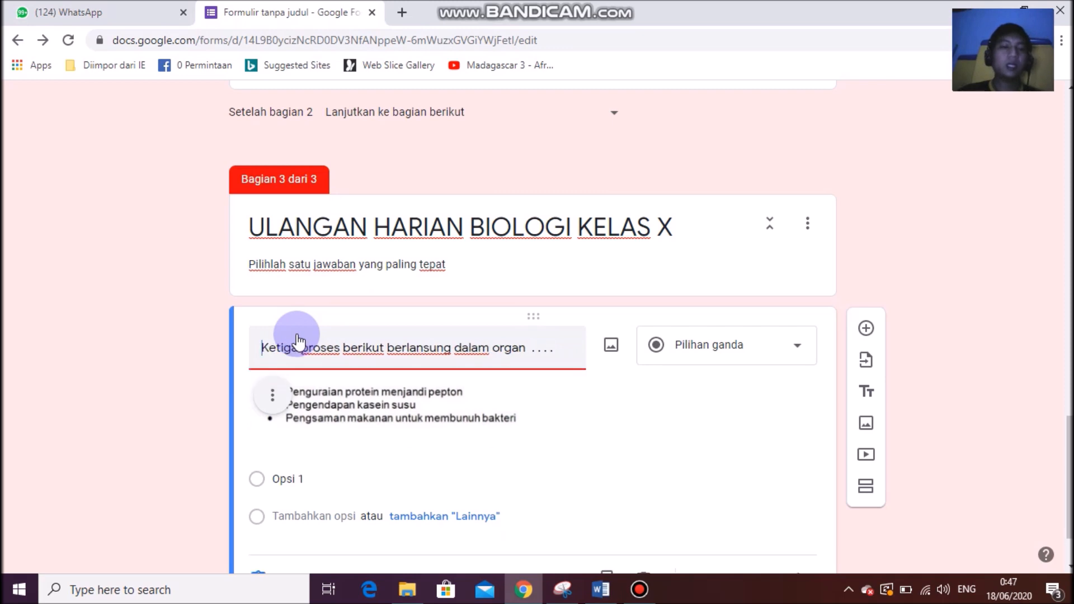
click(568, 347)
scroll(568, 347, down, 2)
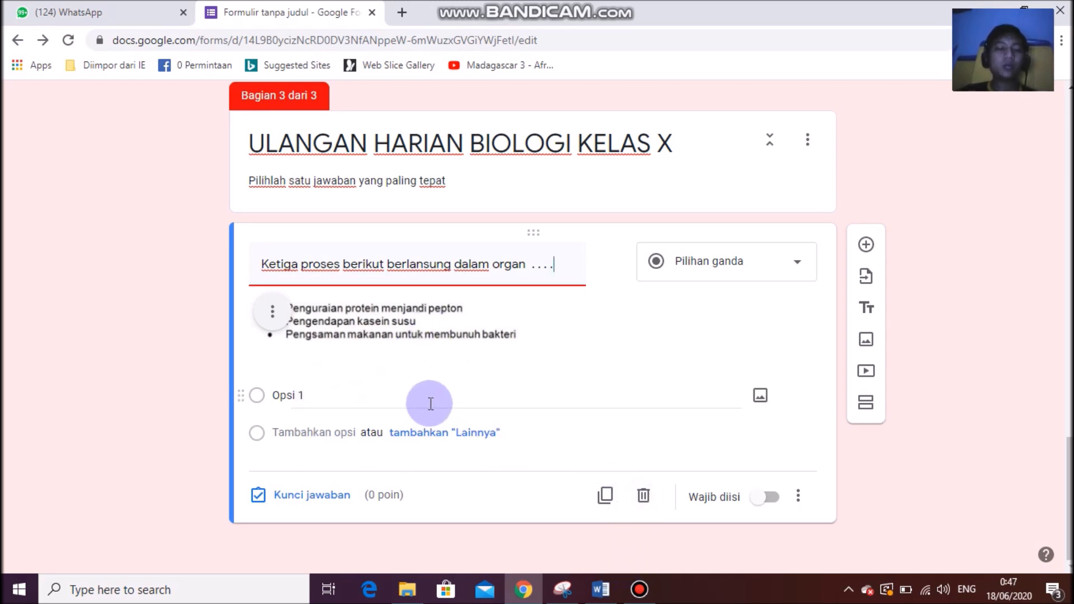
key(alt+Tab)
Remove the A–E lettering from the five answer choices Mulut through Kolon in Word.
click(372, 315)
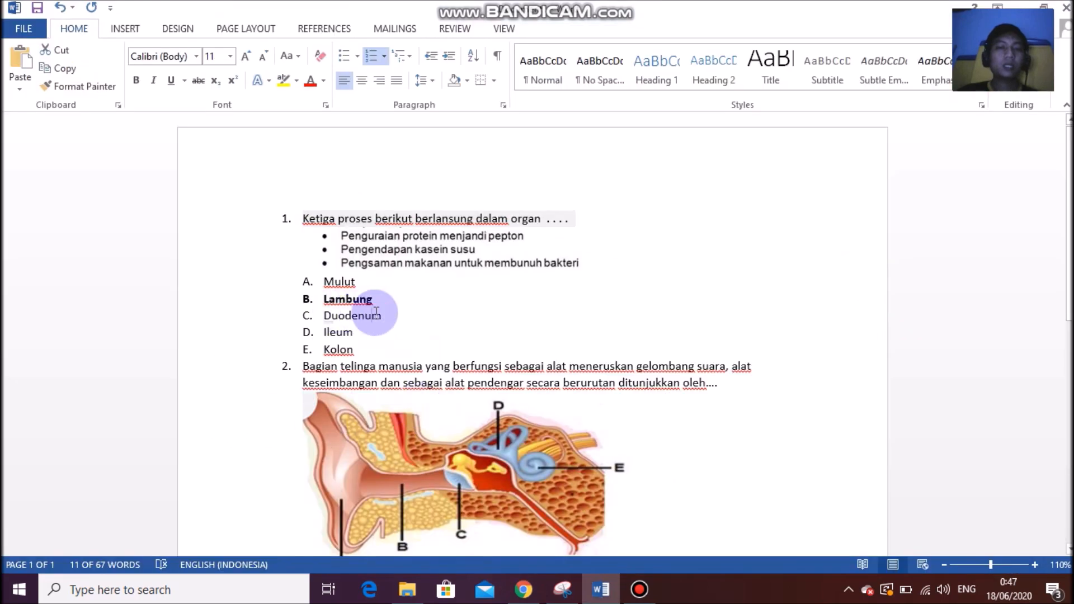
click(307, 299)
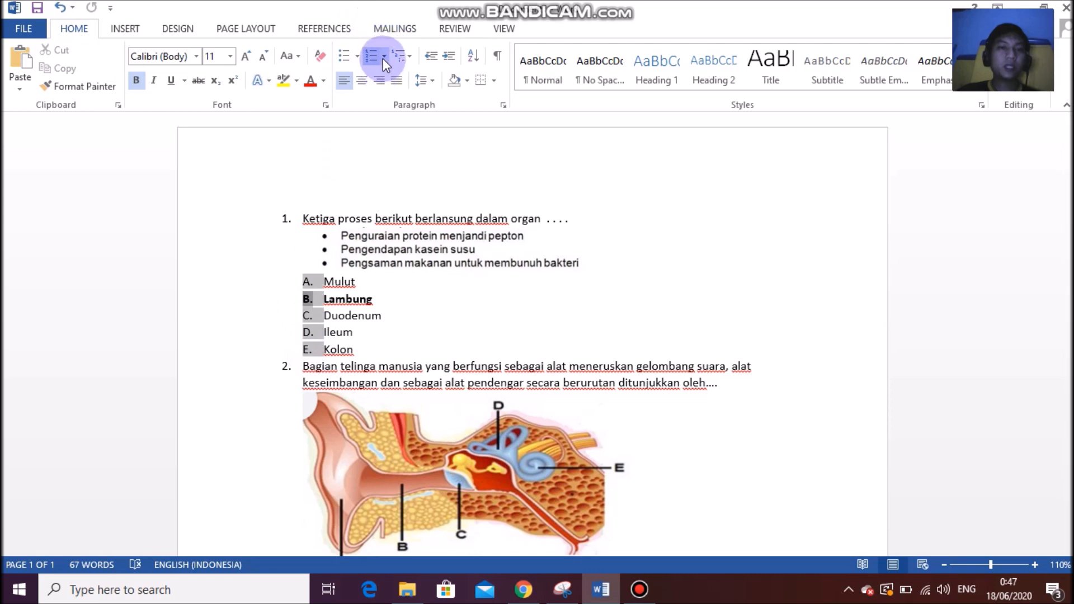
click(355, 335)
drag(363, 350, 287, 287)
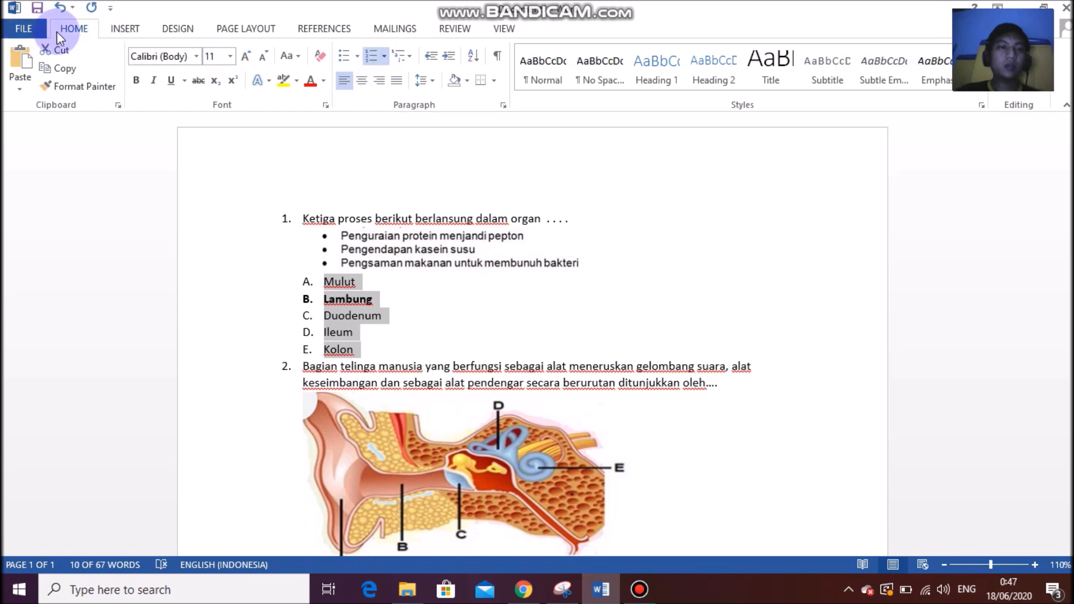
click(367, 58)
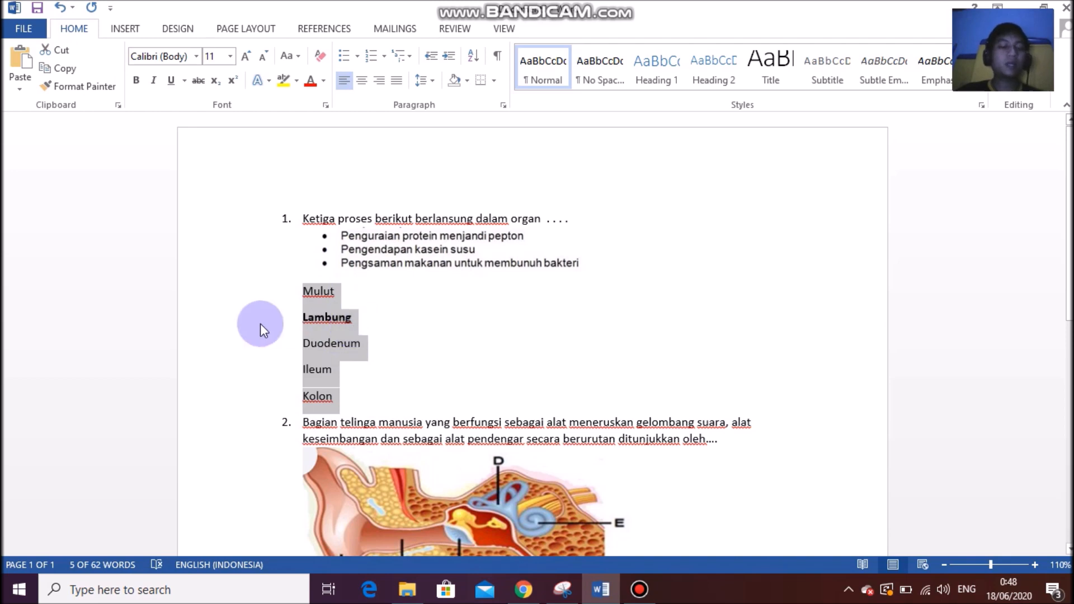
Copy the five answers and select the Opsi 1 field in the quiz form.
right_click(322, 343)
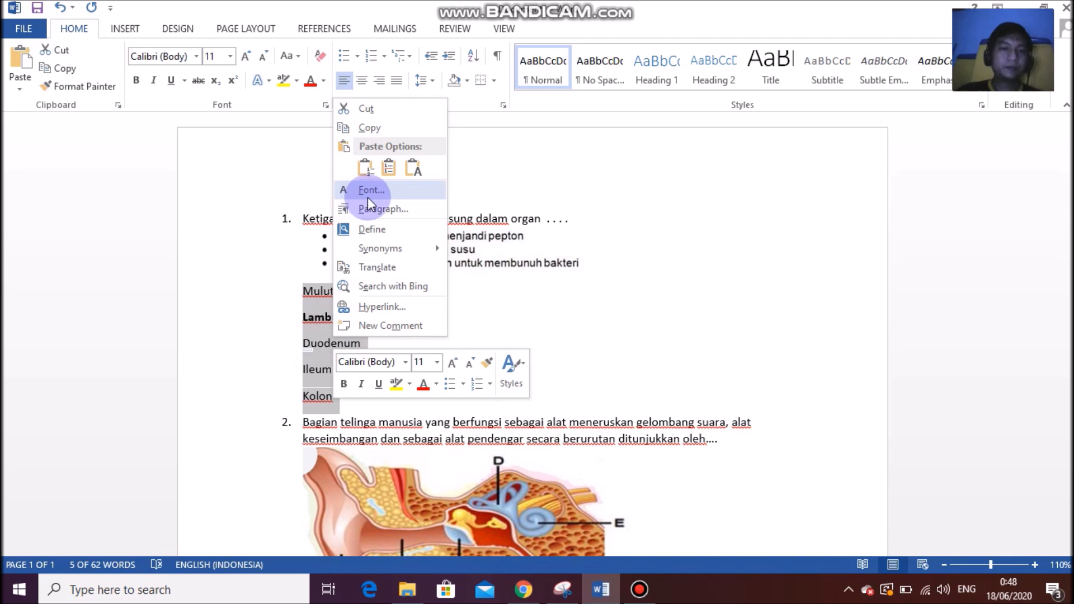
click(377, 131)
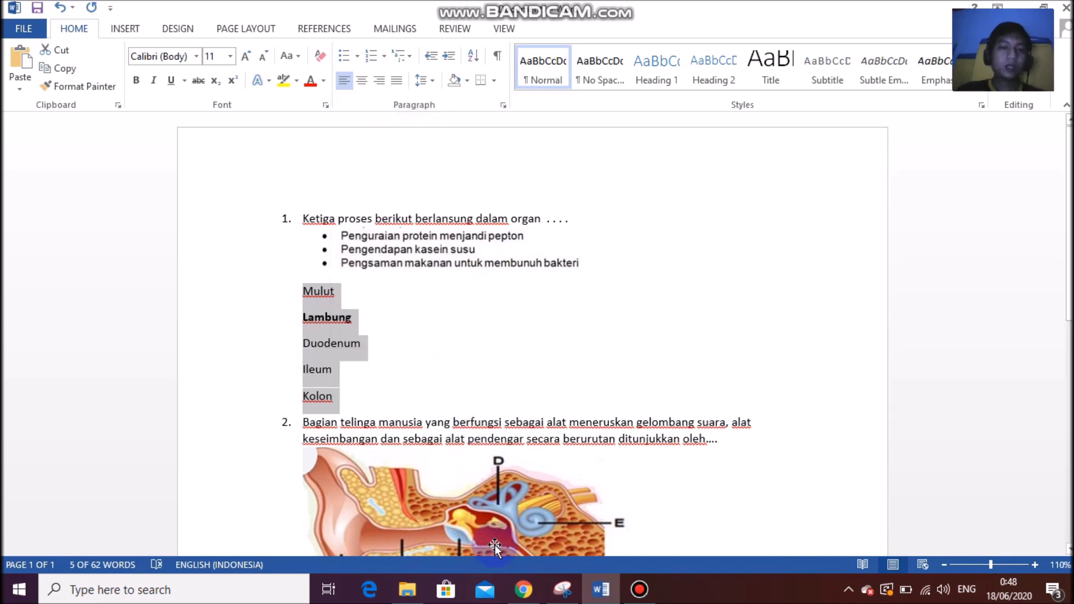
click(523, 588)
click(308, 395)
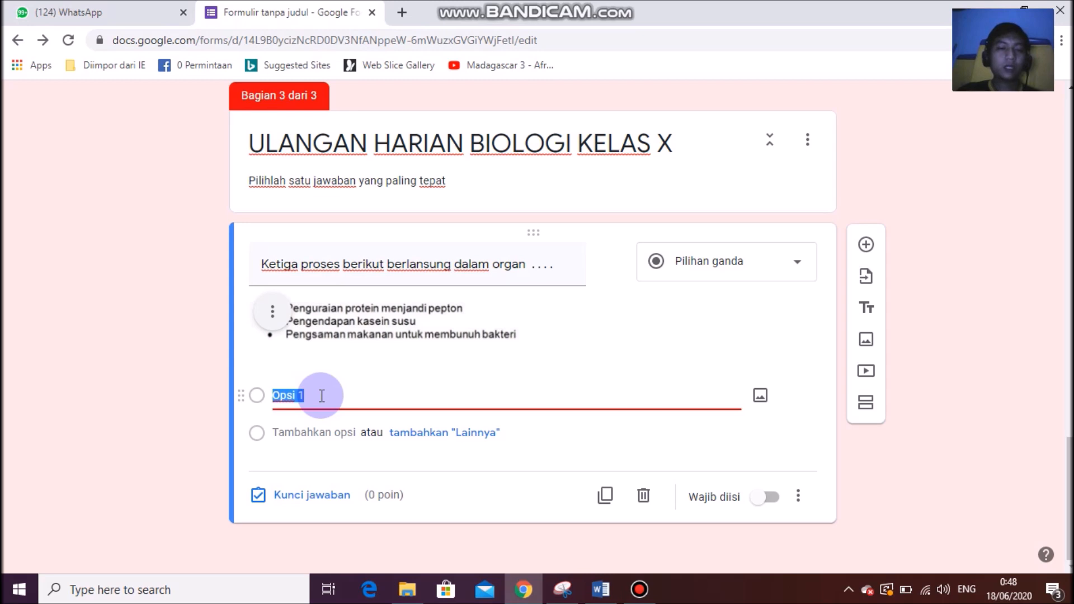
Paste the copied answers as the choices Mulut, Lambung, Duodenum, Ileum and Kolon.
key(ctrl+v)
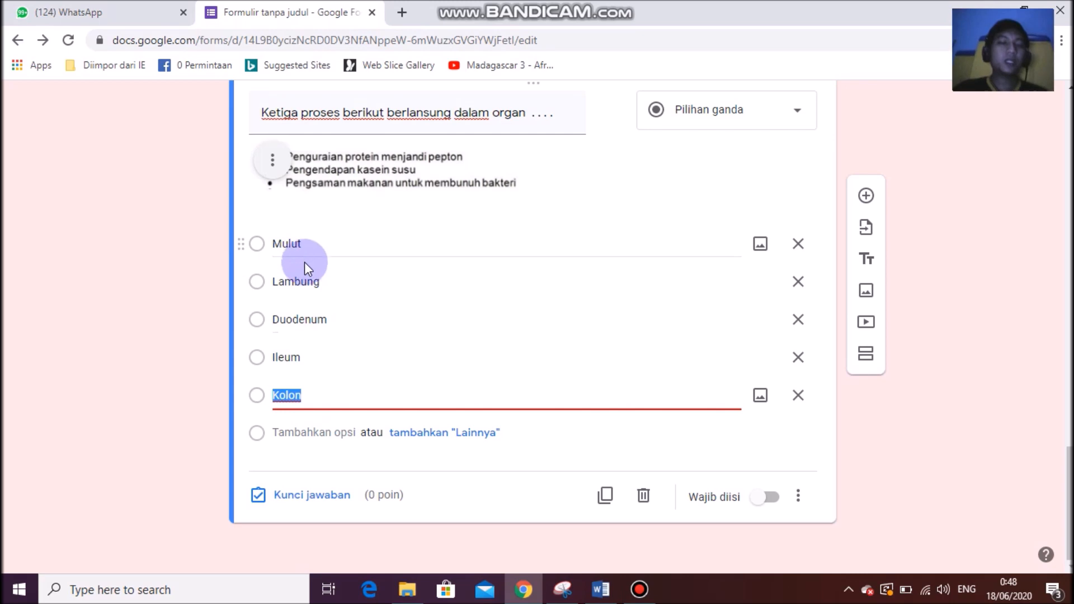
click(596, 599)
click(362, 321)
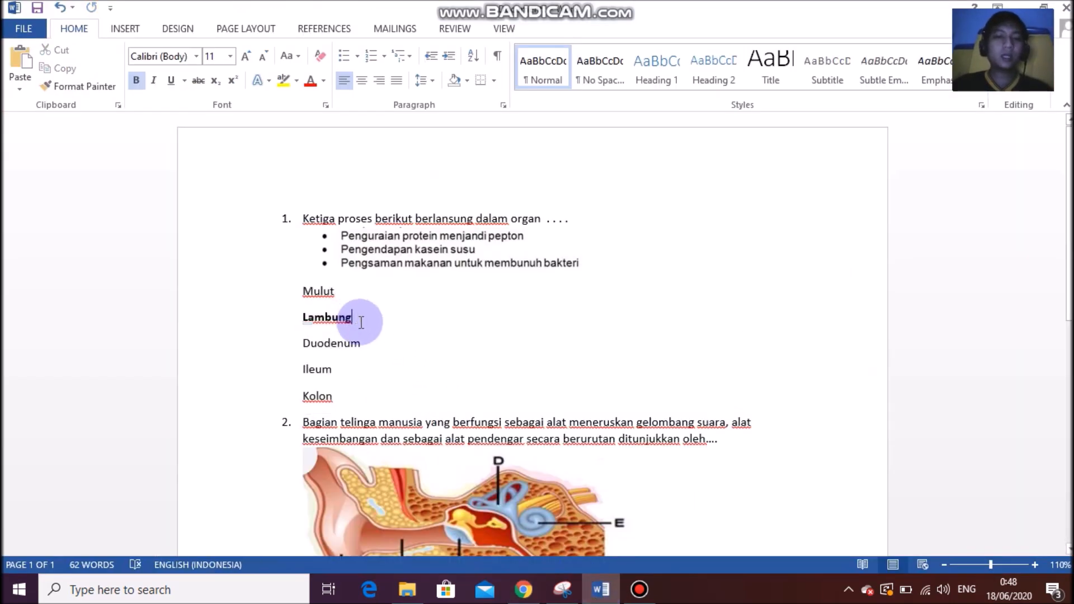
click(523, 589)
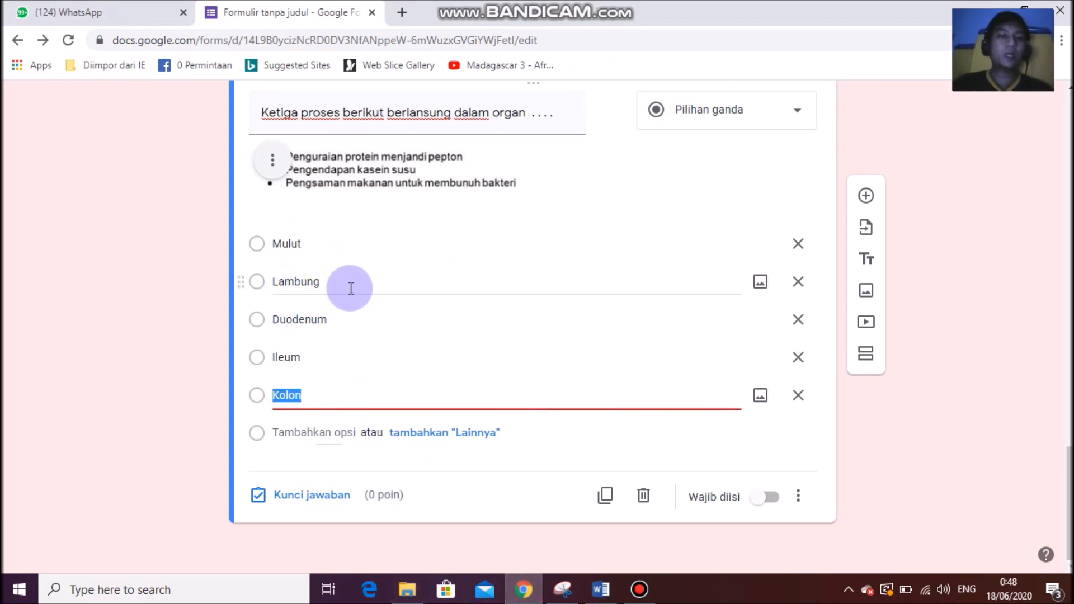
click(315, 500)
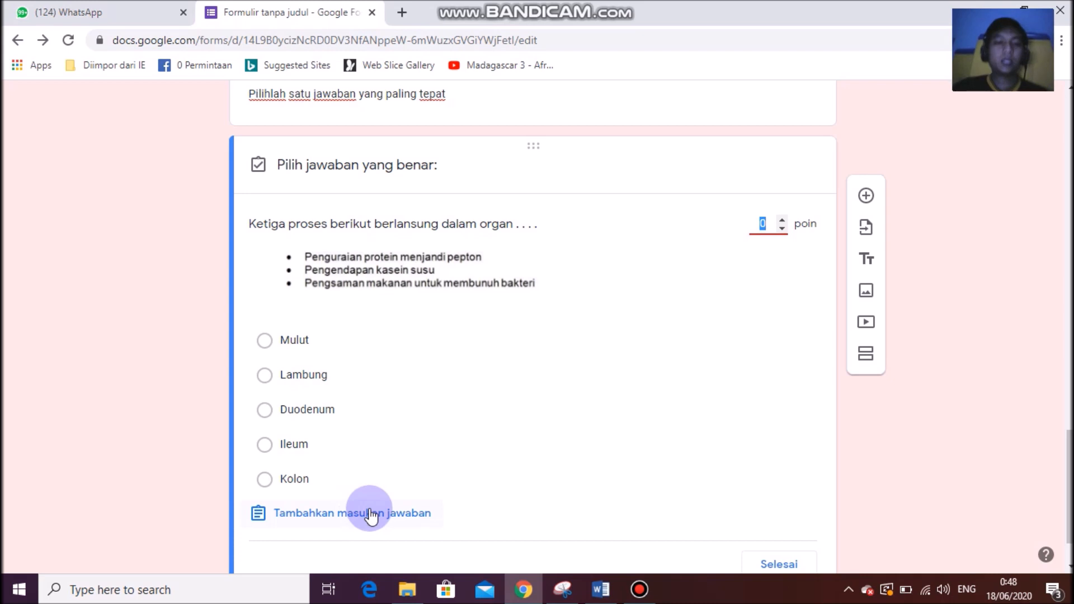
Mark Lambung as the correct answer and give the question 1 point.
click(267, 375)
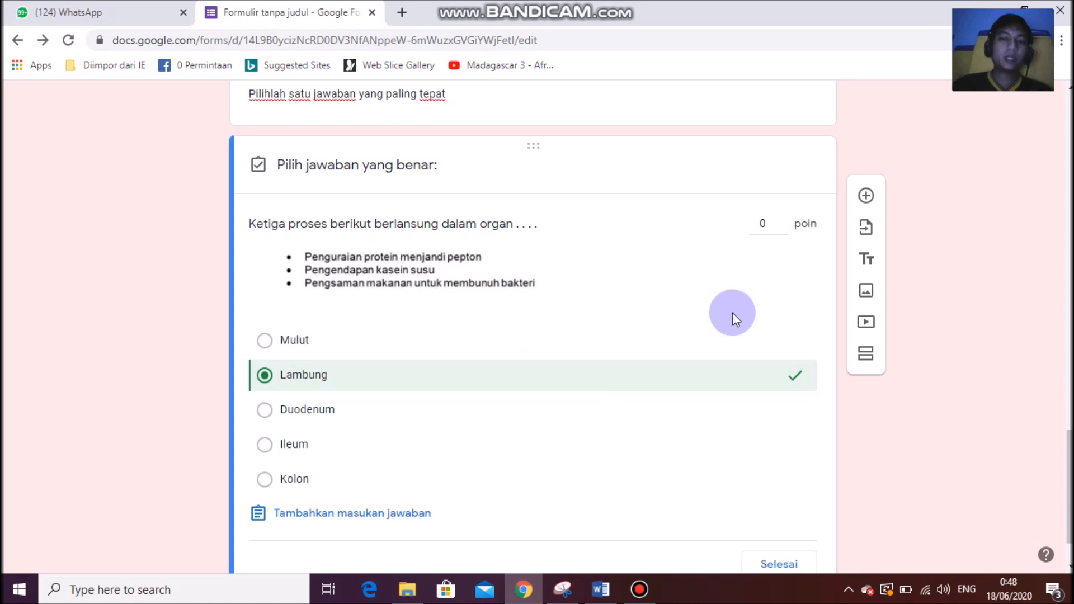
click(784, 220)
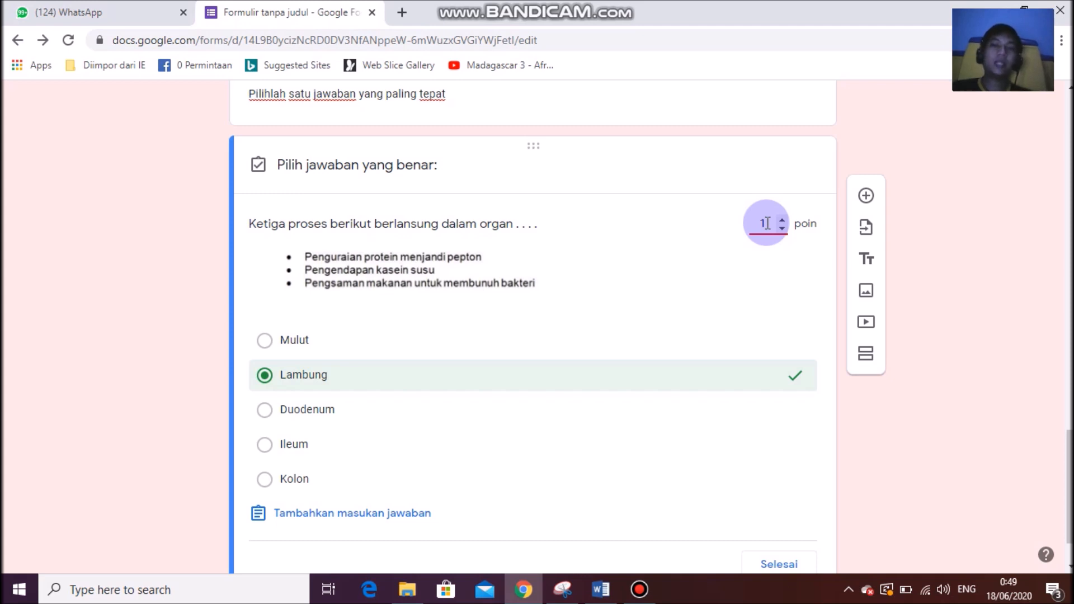
scroll(759, 317, down, 1)
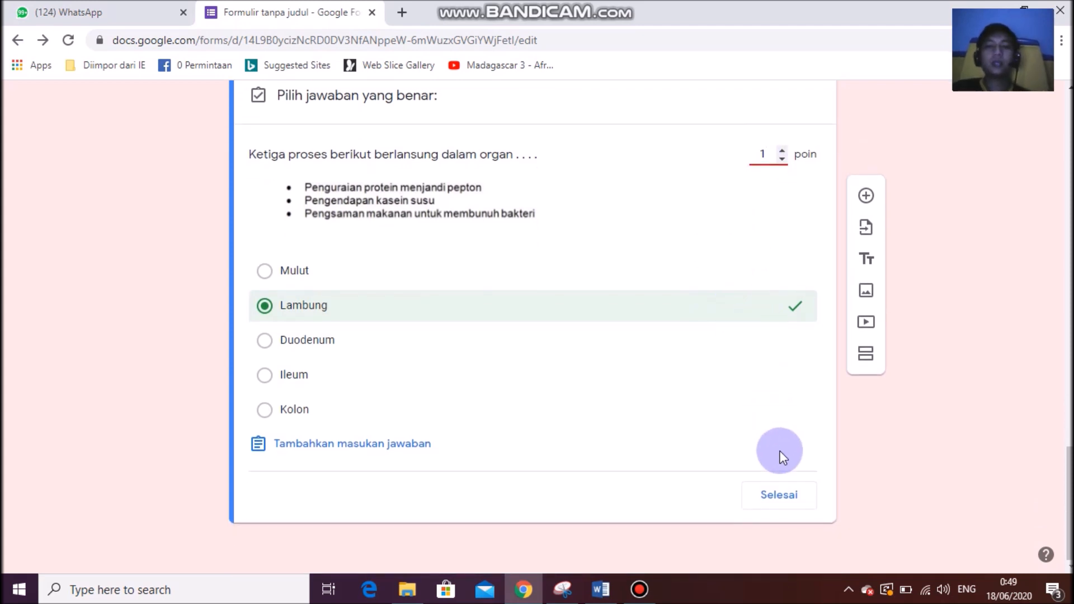
click(779, 495)
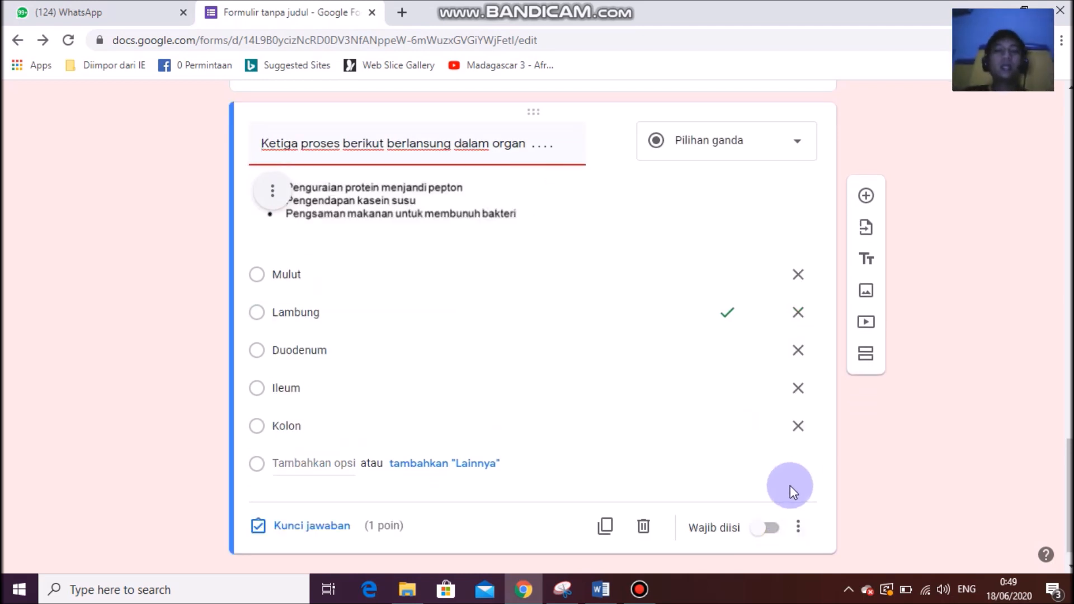
Switch on Wajib diisi for the organ question.
click(760, 532)
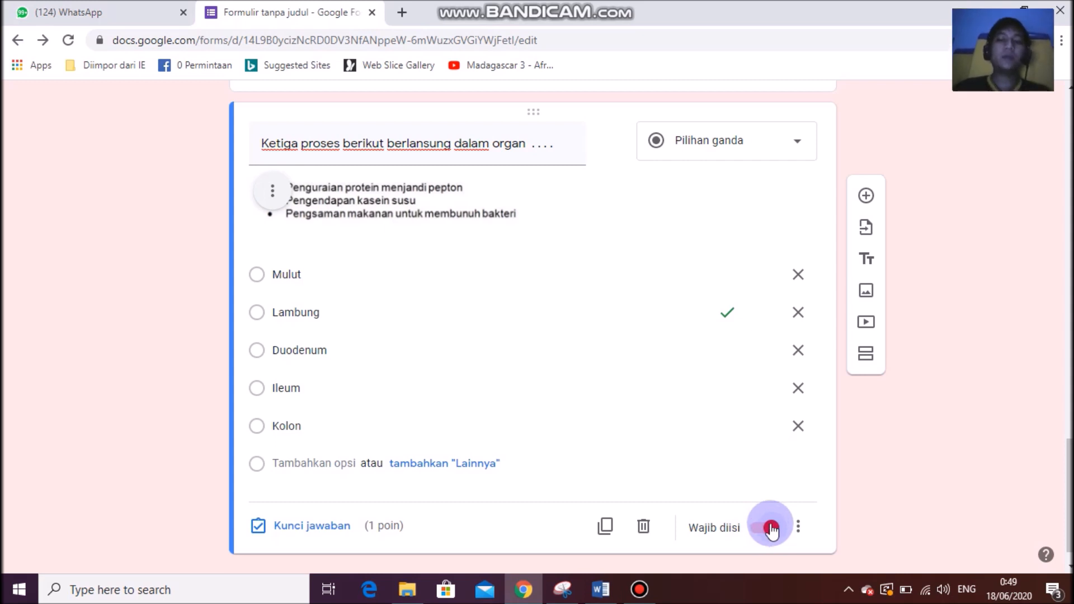
mouse_move(612, 5)
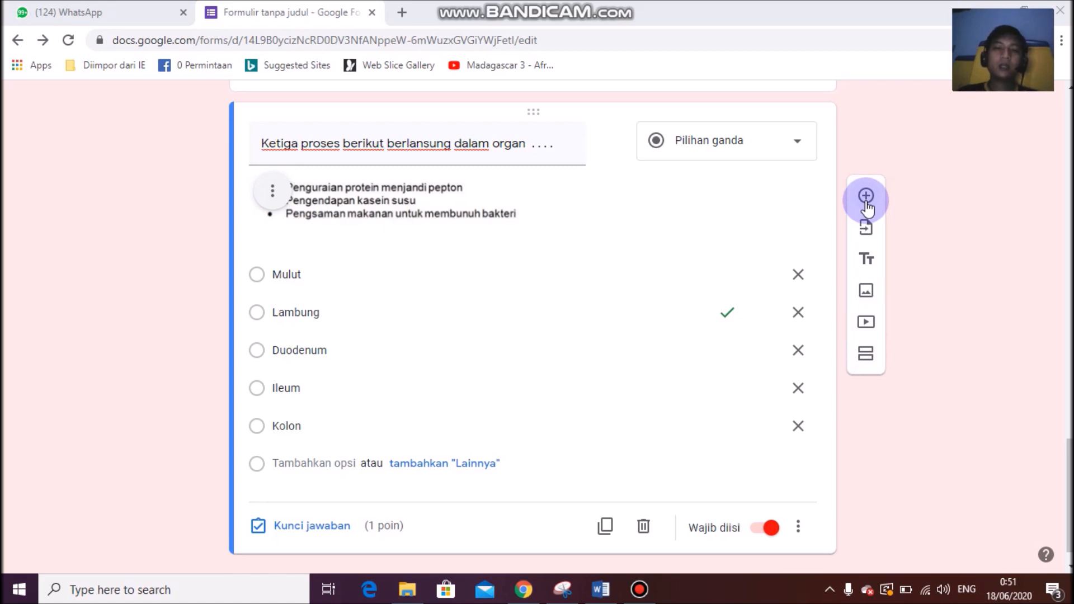
Insert a new blank question below the organ question using the plus button.
scroll(631, 364, up, 1)
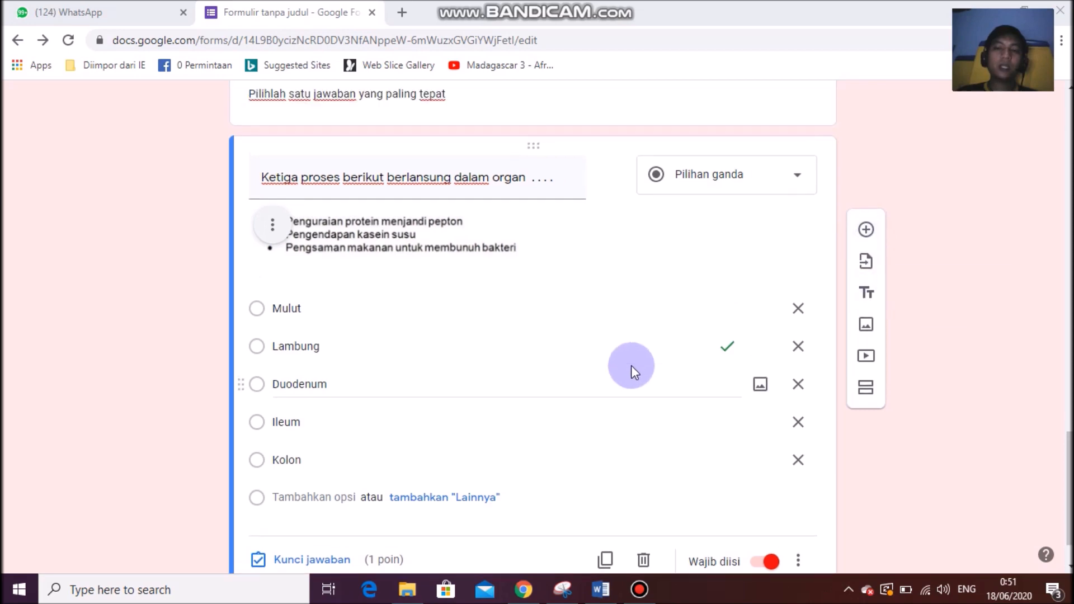
scroll(635, 361, down, 1)
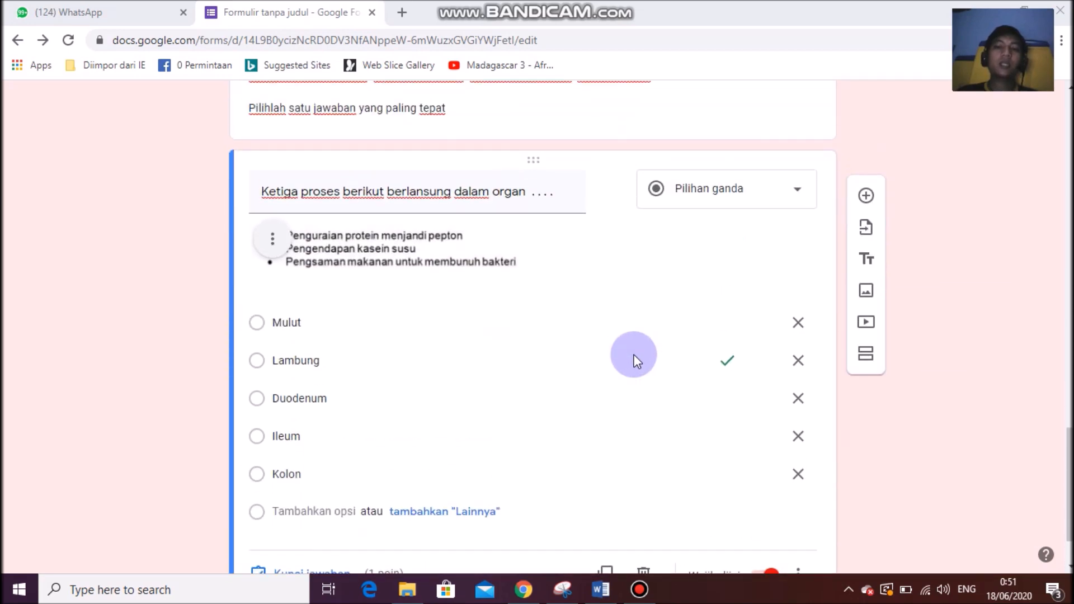
scroll(635, 360, down, 2)
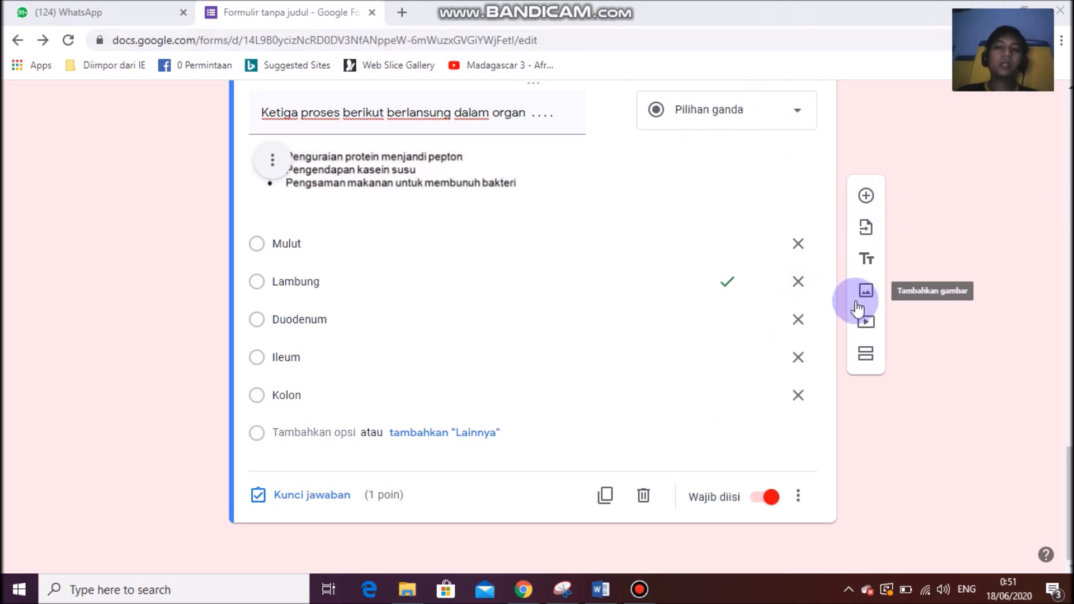
click(866, 197)
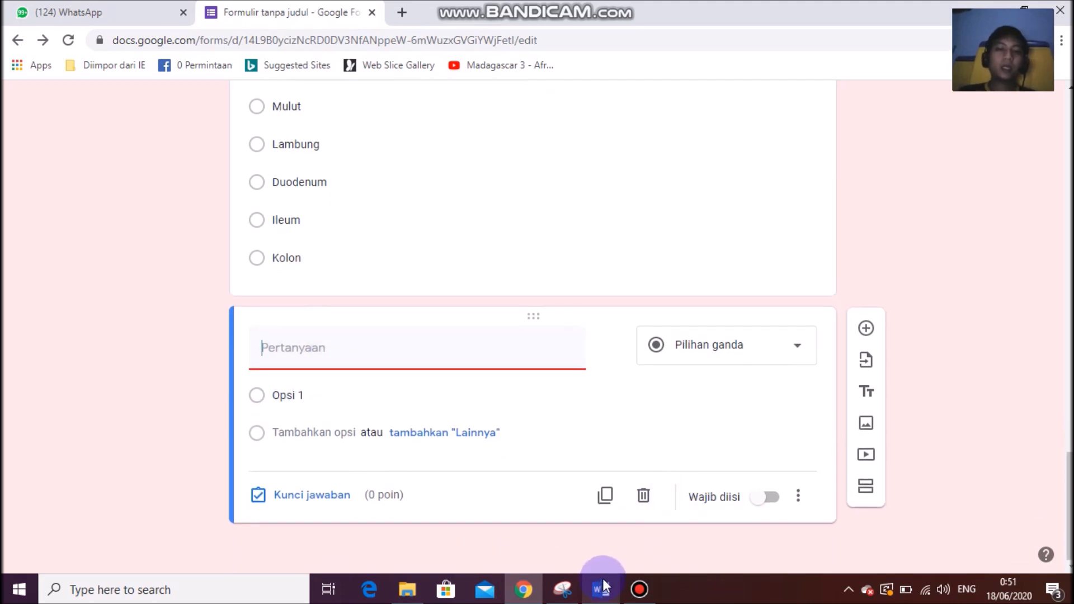
mouse_move(601, 587)
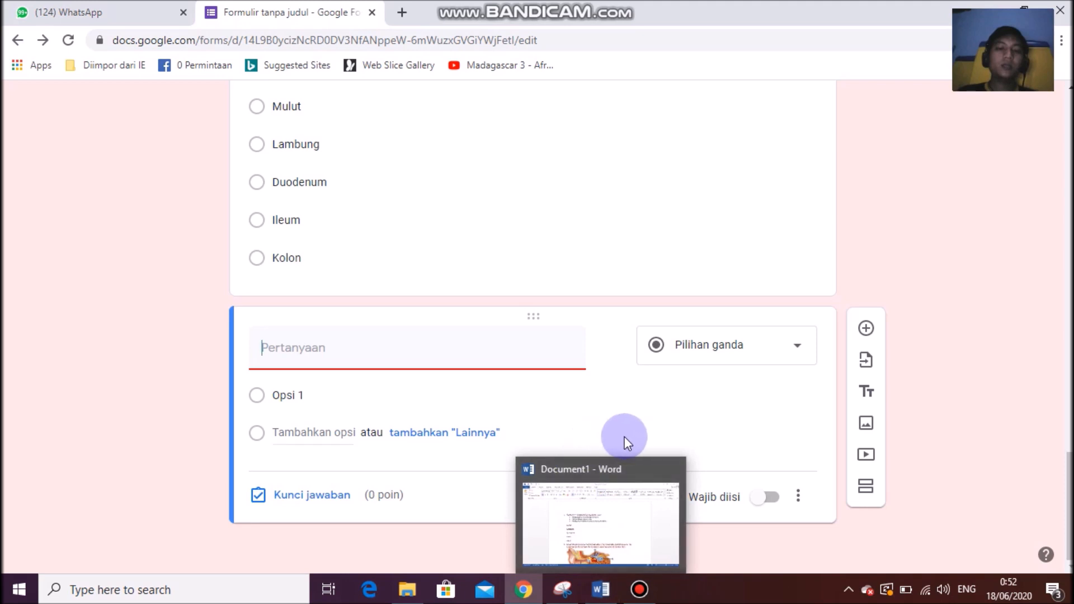
Review Word's question 2 with the ear diagram, then switch to the KELAS XI form.
click(604, 588)
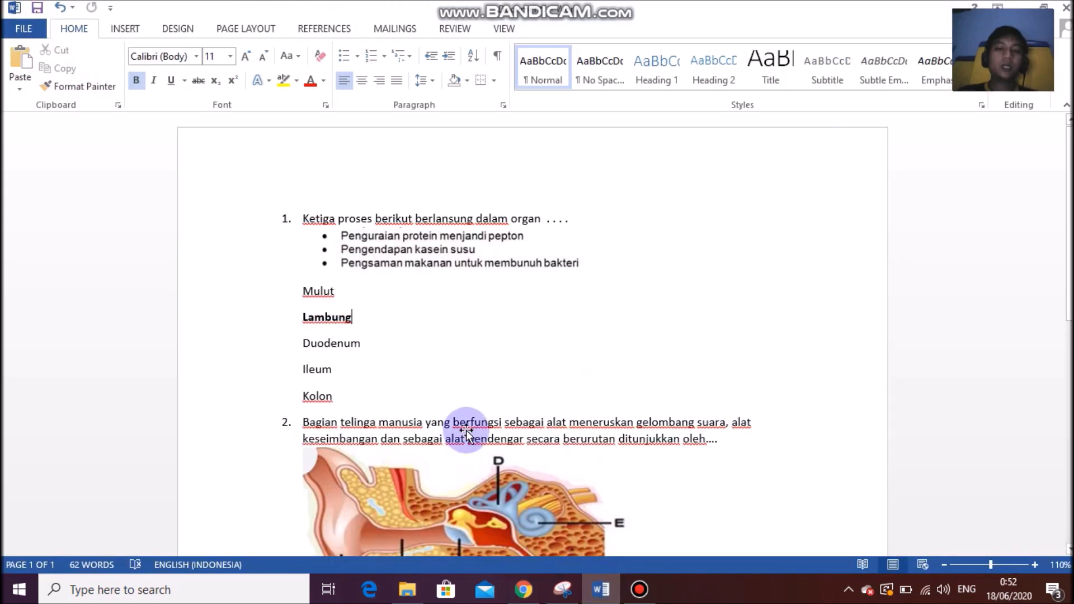
scroll(470, 434, down, 3)
scroll(476, 436, down, 3)
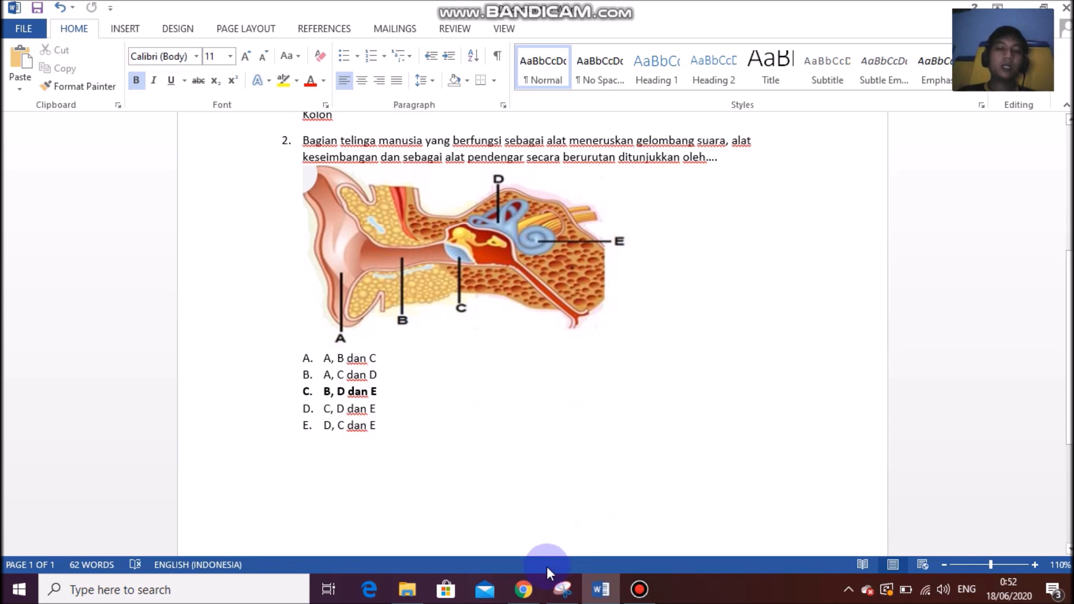
click(527, 590)
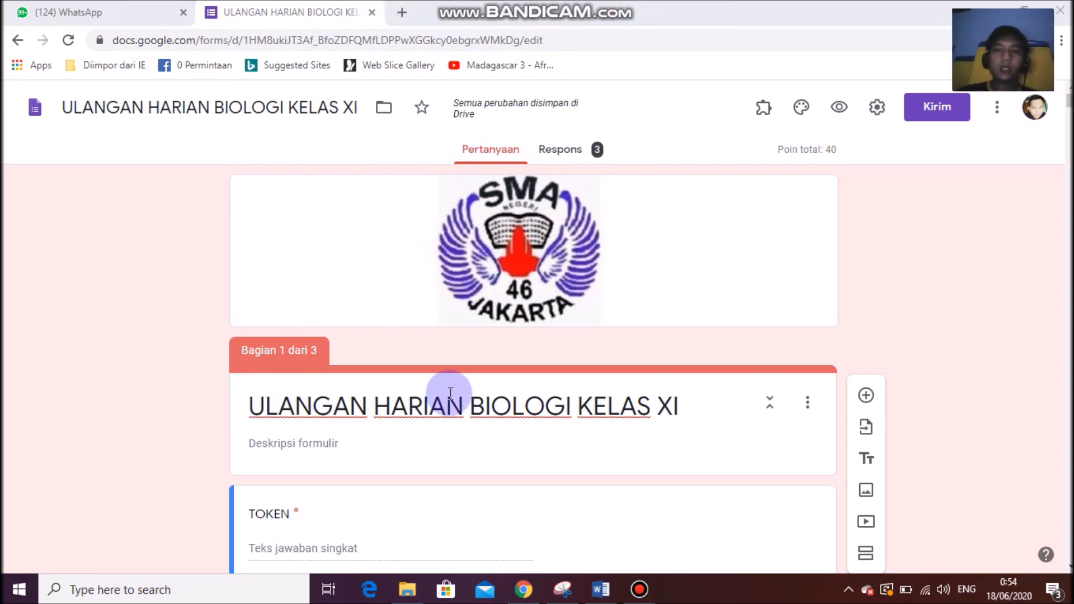
scroll(450, 393, down, 12)
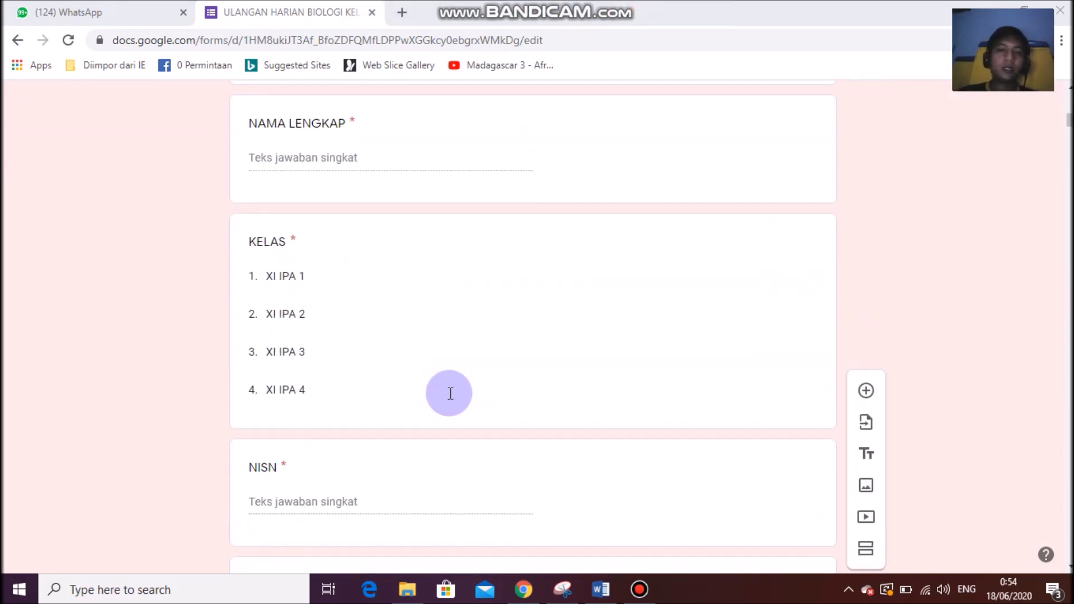
scroll(451, 393, up, 15)
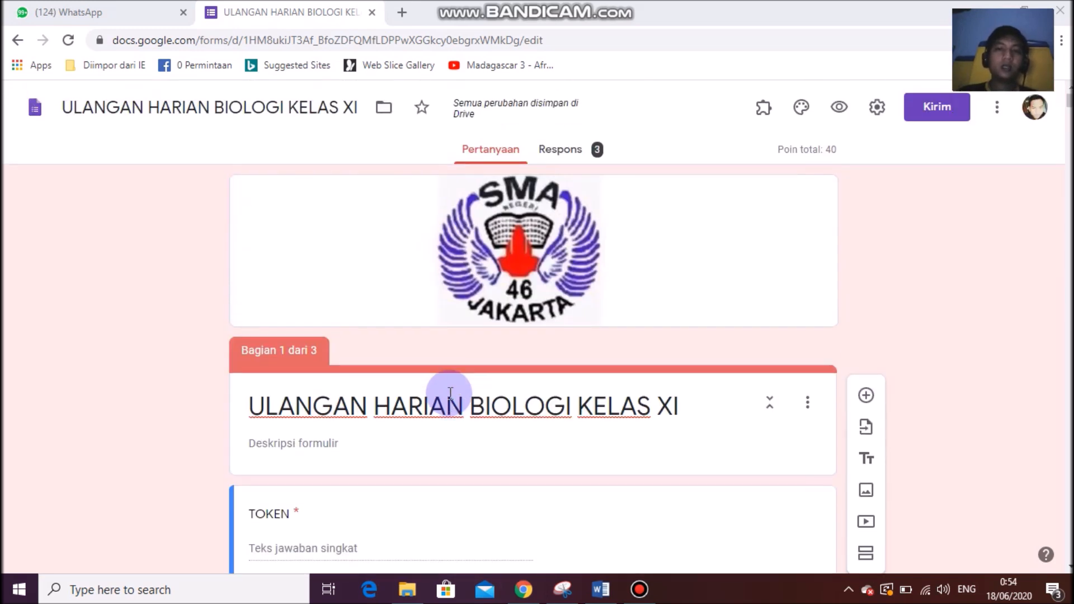
scroll(451, 393, down, 14)
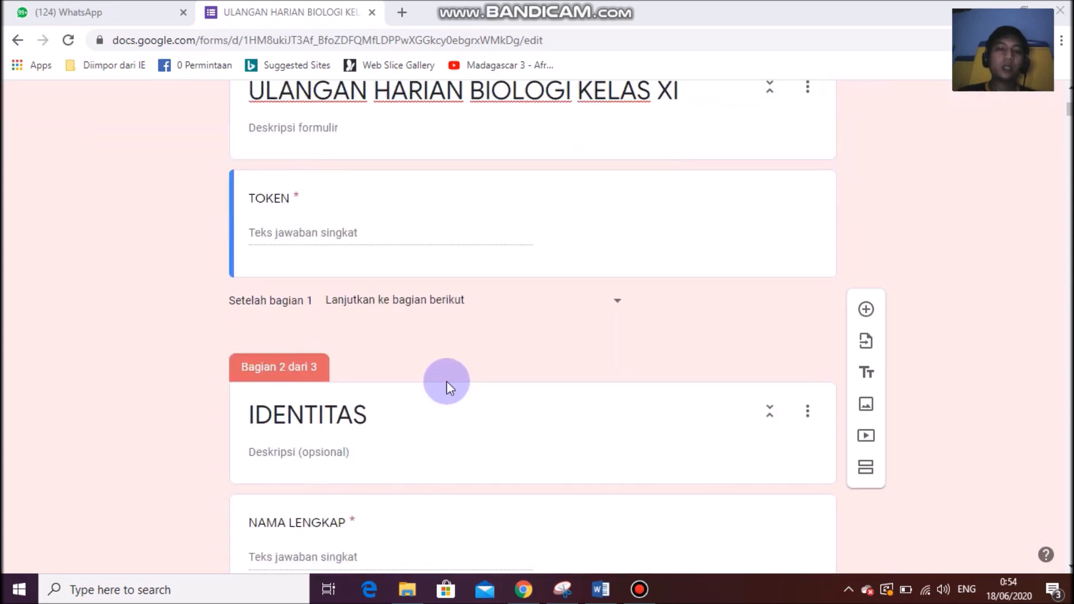
scroll(455, 383, down, 12)
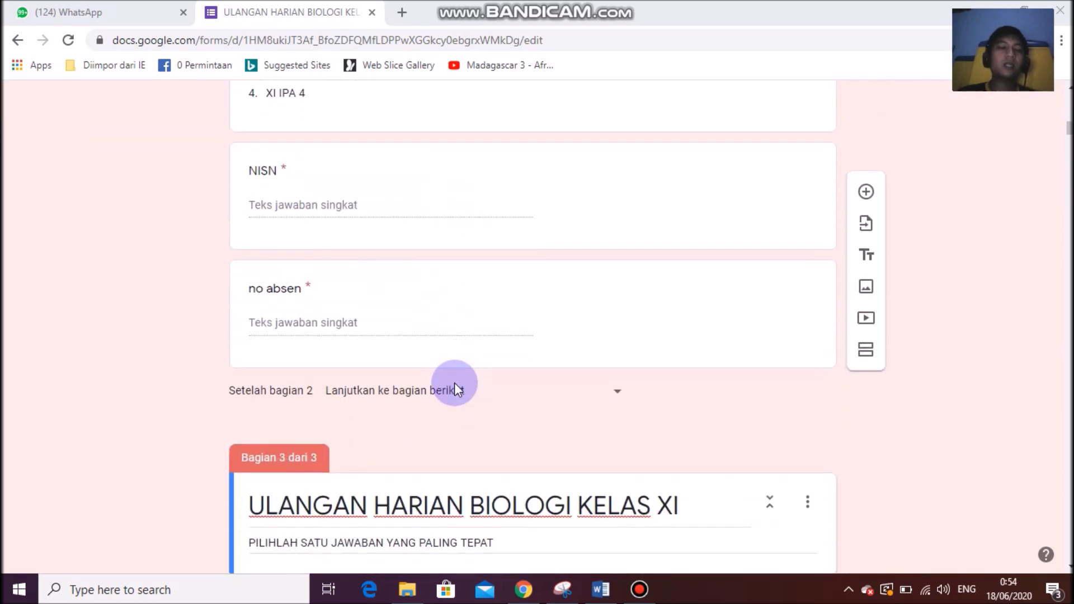
scroll(394, 395, down, 4)
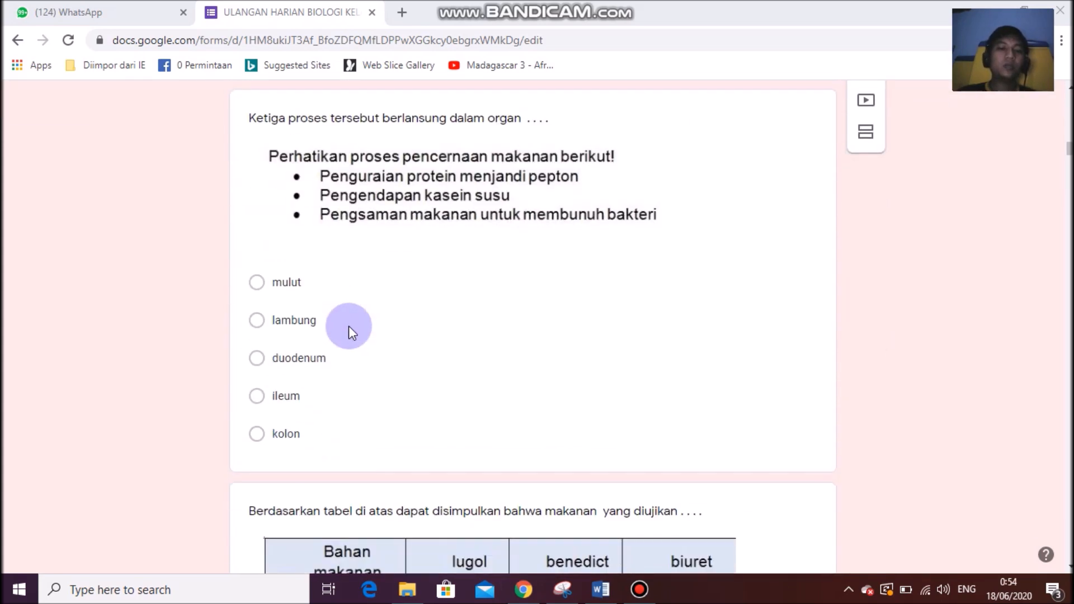
Look through the organ, food-test table and stomach digestion questions in the KELAS XI form.
click(391, 314)
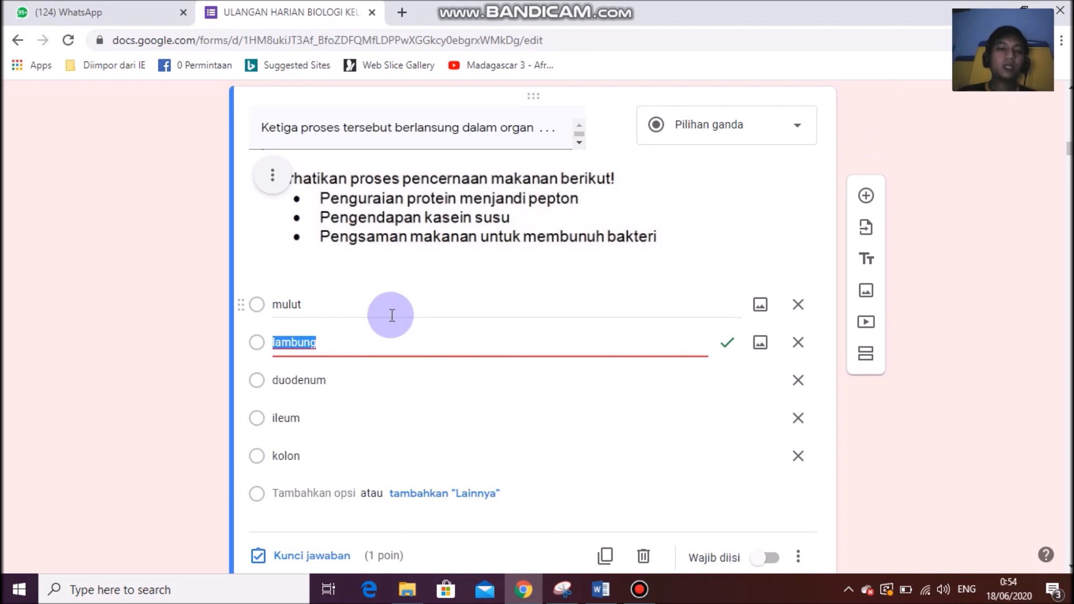
click(725, 342)
scroll(496, 379, down, 3)
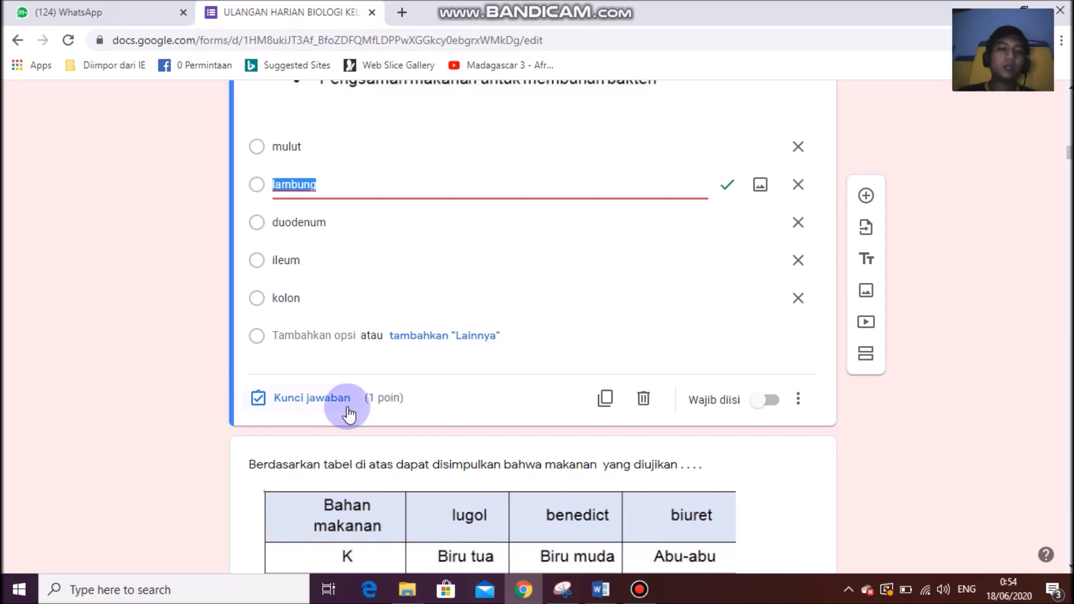
scroll(384, 412, down, 6)
click(458, 434)
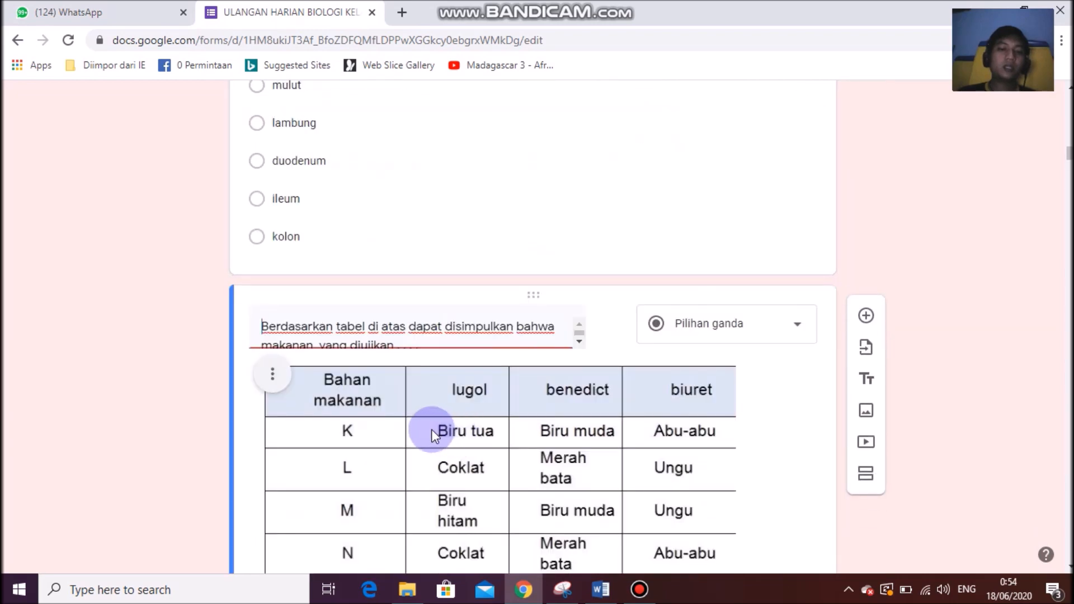
scroll(432, 428, down, 7)
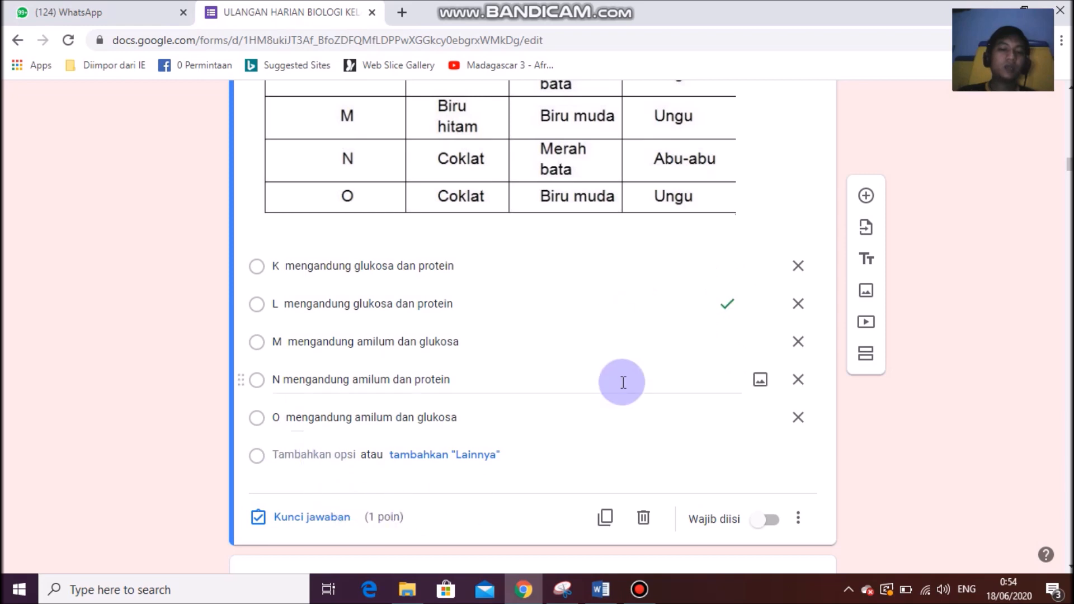
scroll(593, 381, up, 15)
click(546, 280)
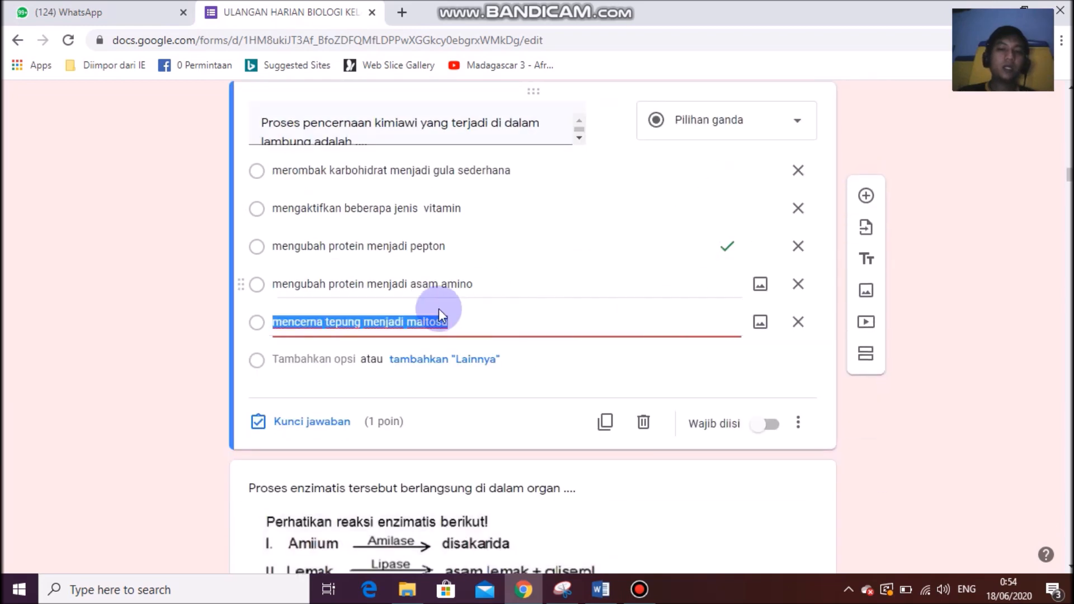
scroll(777, 356, up, 10)
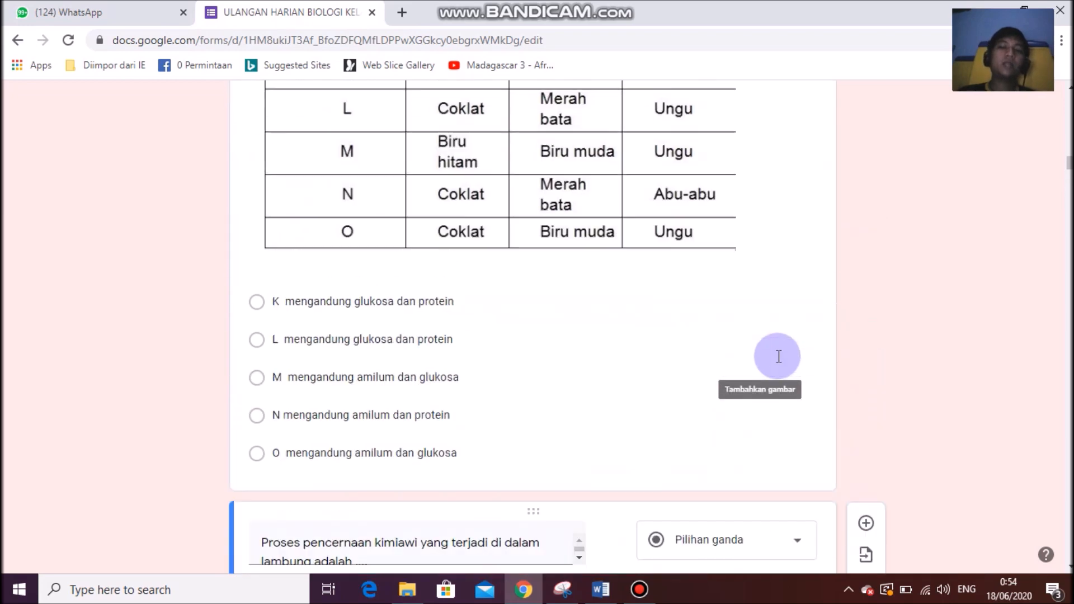
scroll(777, 356, up, 12)
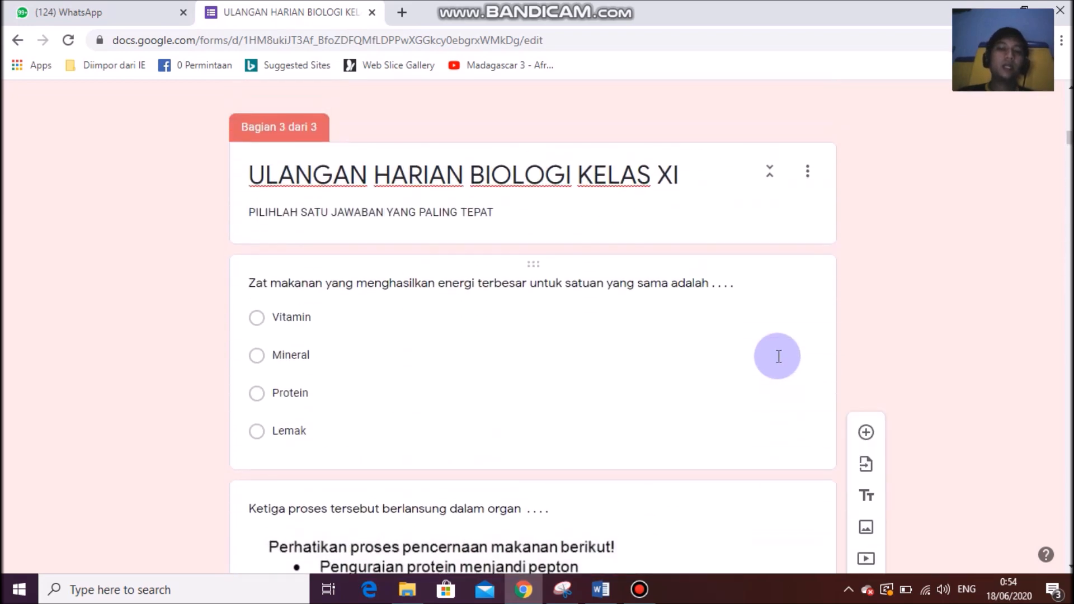
scroll(777, 356, down, 4)
scroll(777, 356, down, 5)
scroll(779, 361, up, 2)
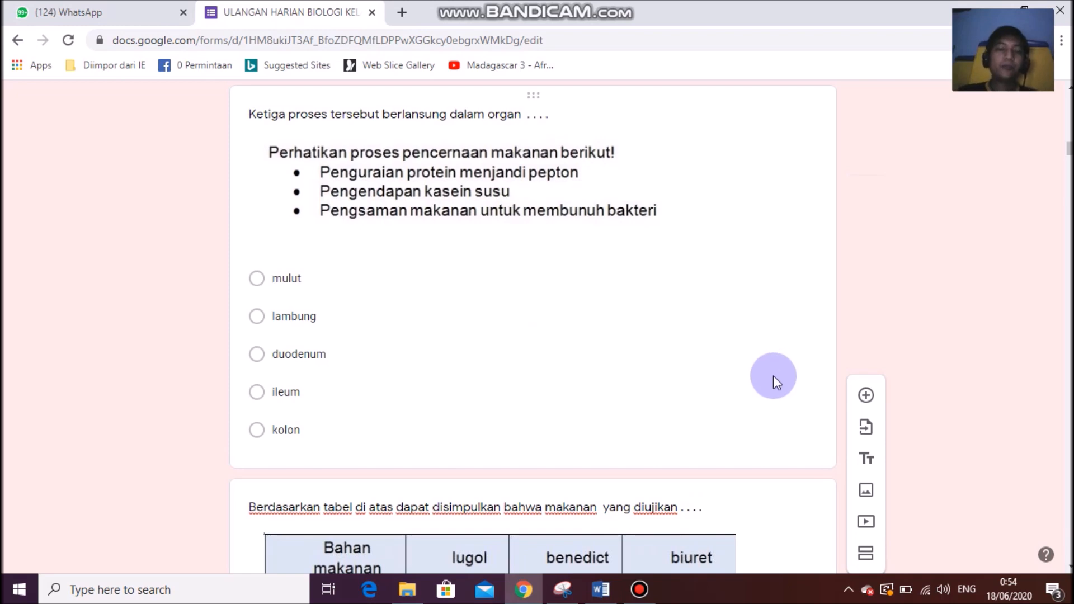
Make the three-processes organ question required and shuffle its answer option order.
click(775, 435)
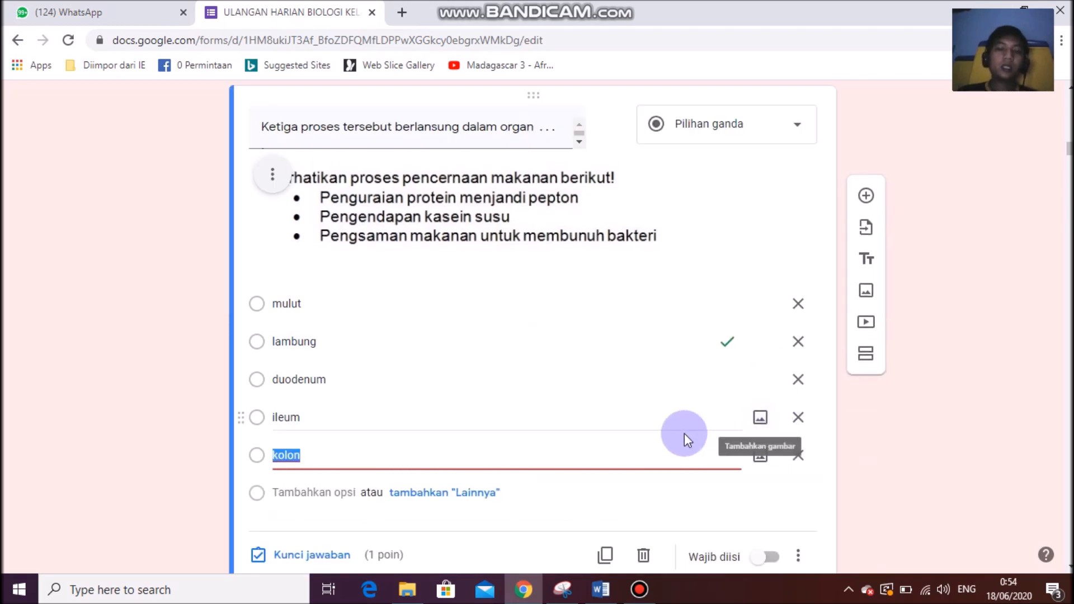
scroll(728, 459, down, 1)
click(766, 479)
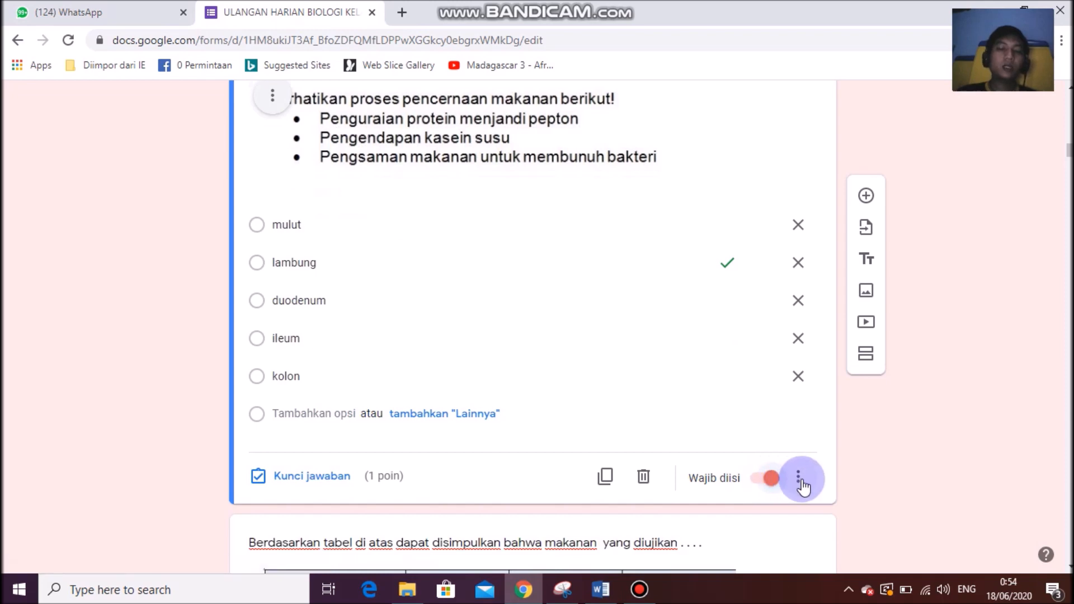
click(352, 224)
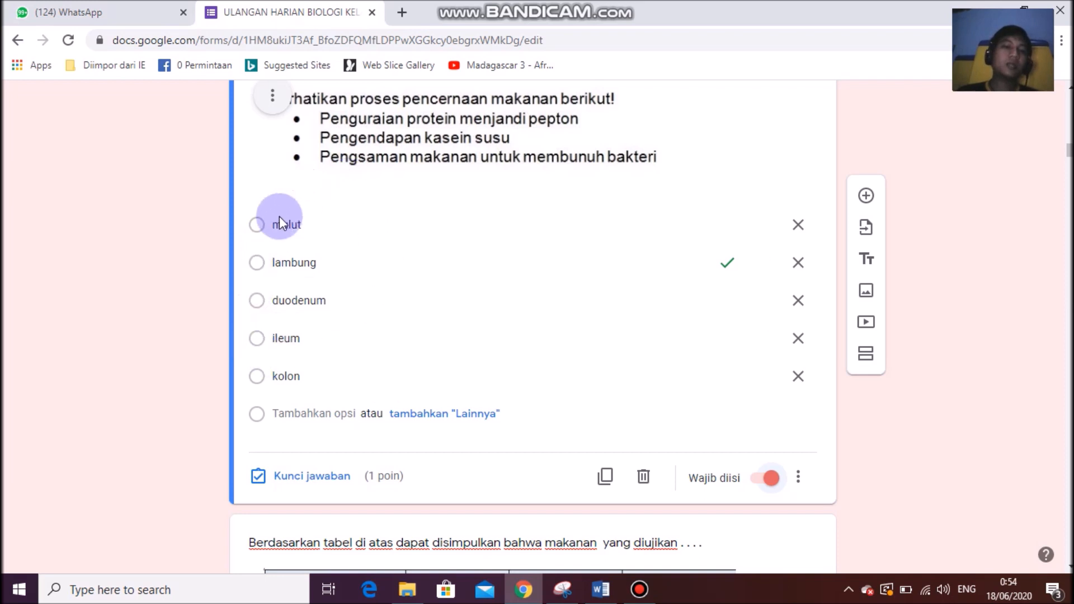
click(799, 482)
click(849, 536)
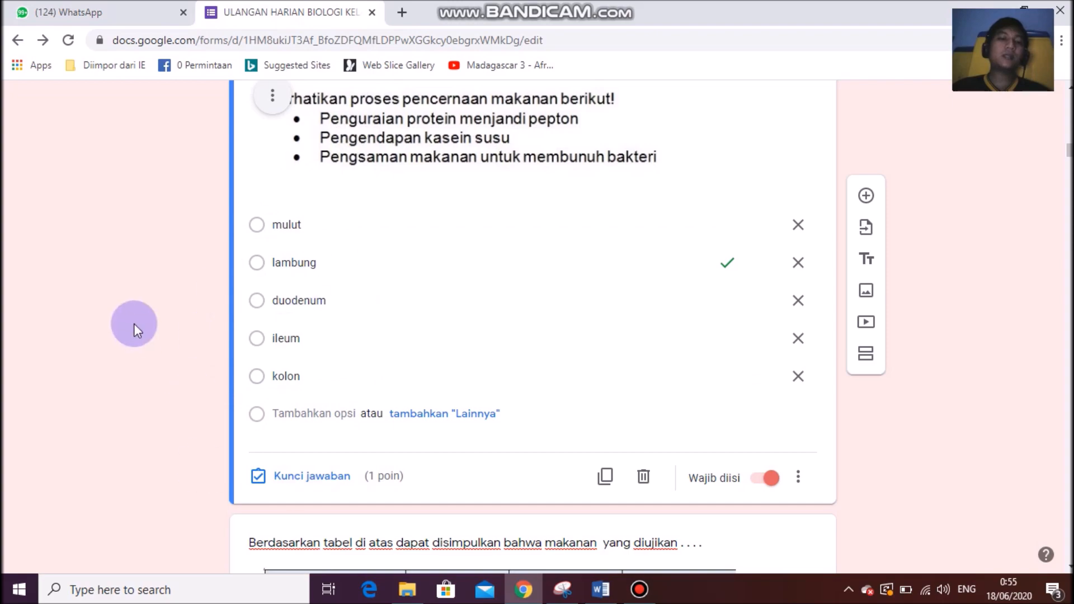
scroll(568, 338, down, 15)
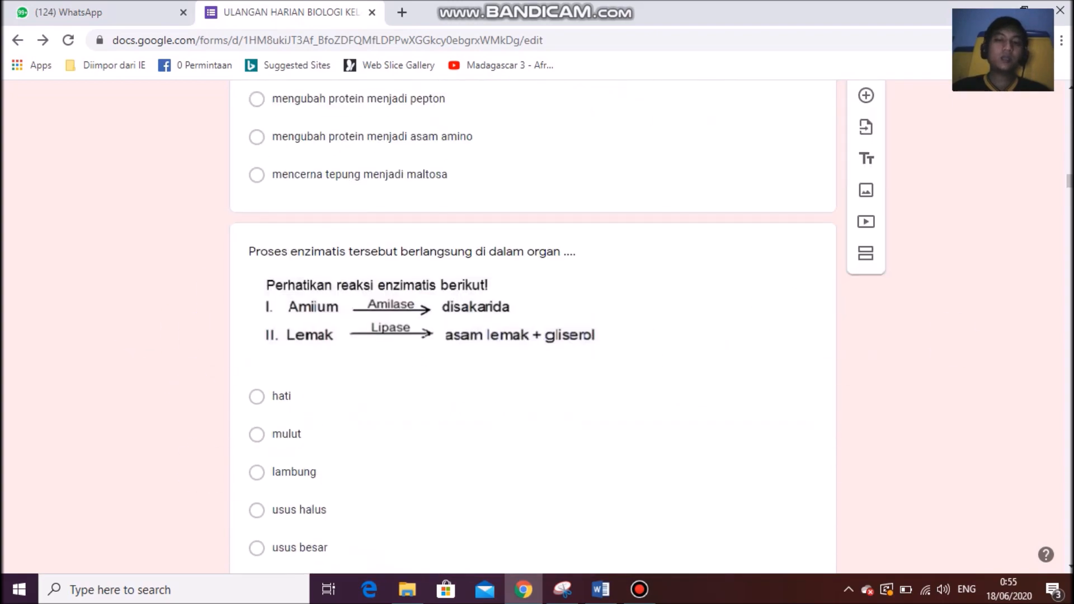
Turn on Wajib diisi for the last hormone-disorder question, then scroll back to the form's top.
drag(1067, 190, 1069, 561)
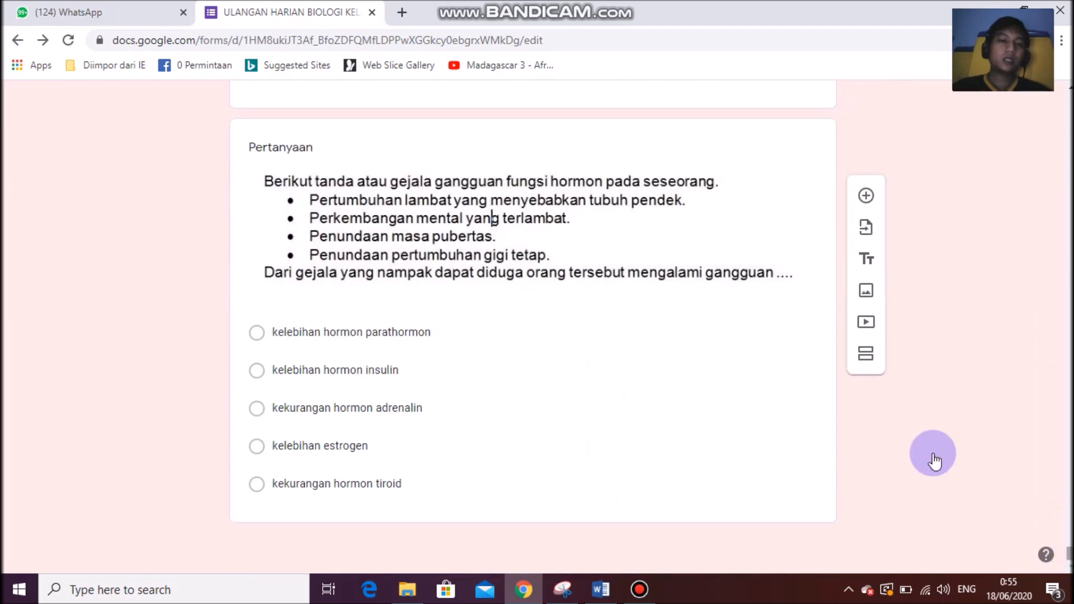
click(504, 329)
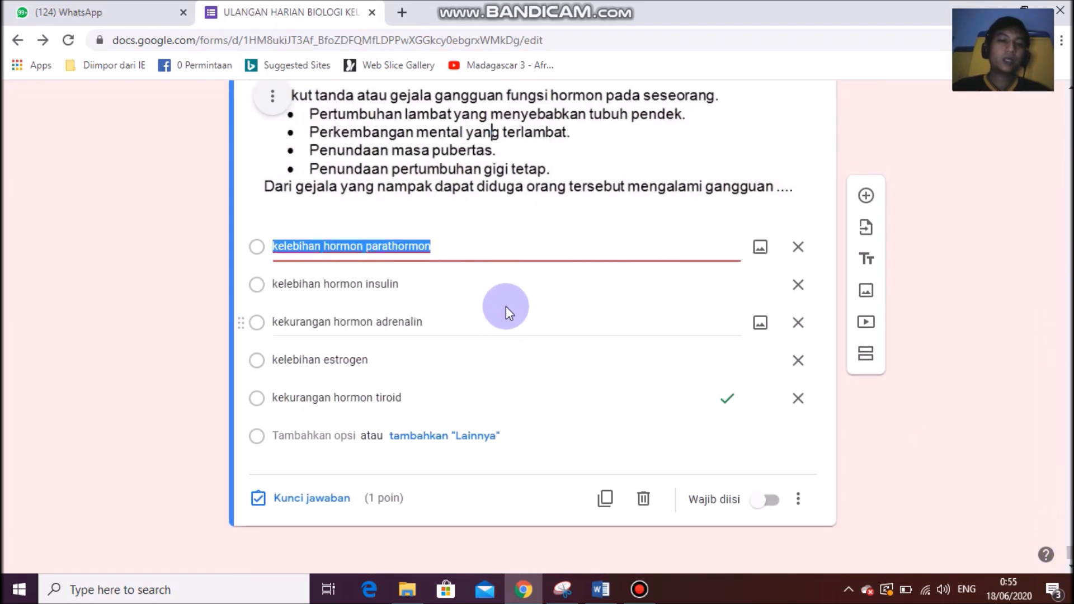
click(766, 500)
click(797, 500)
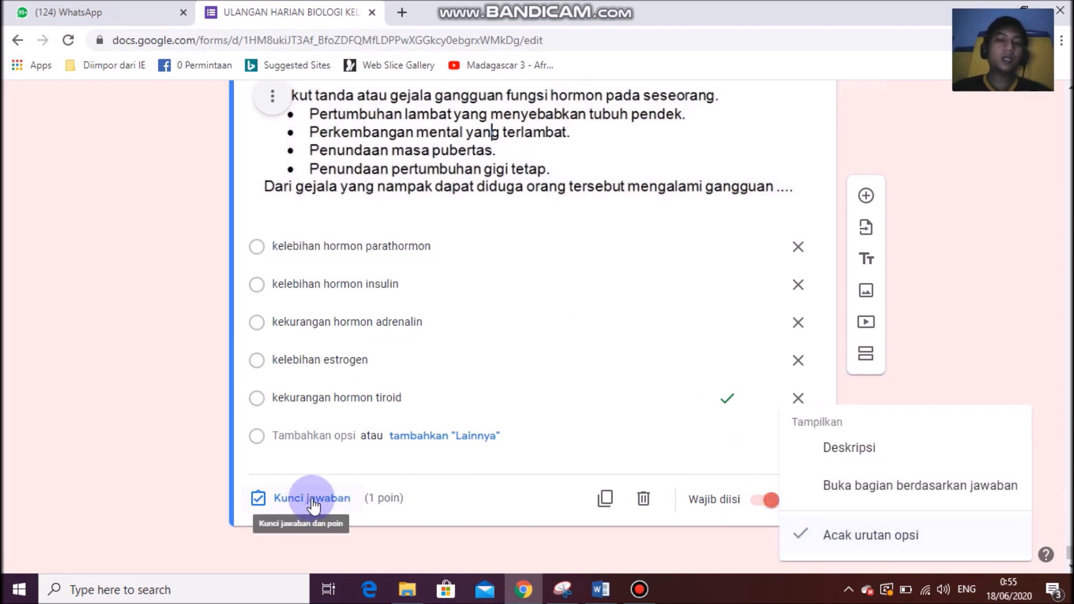
click(764, 351)
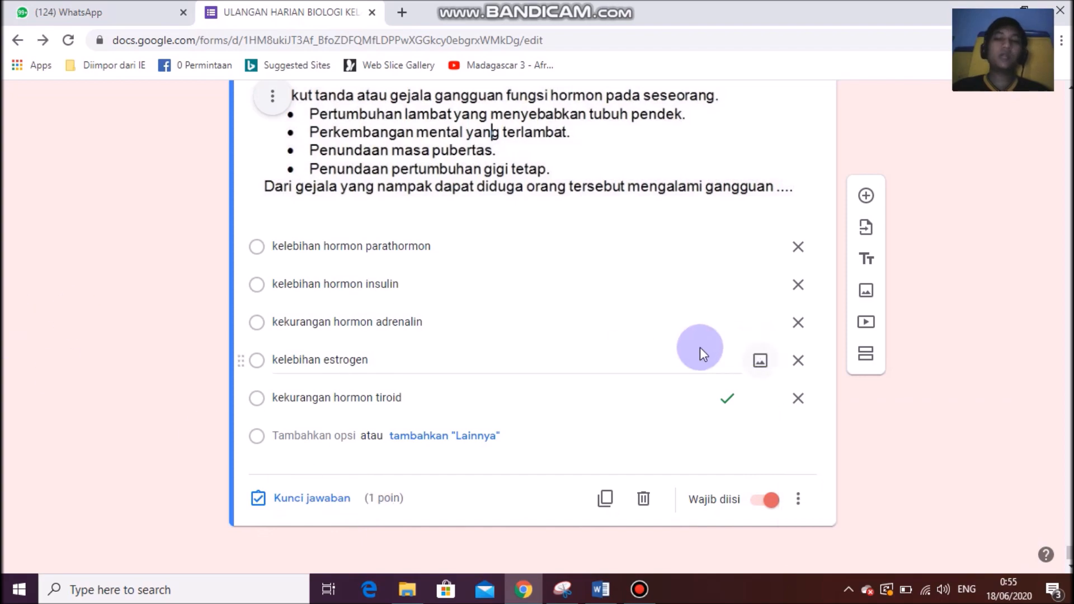
drag(1070, 552, 1069, 100)
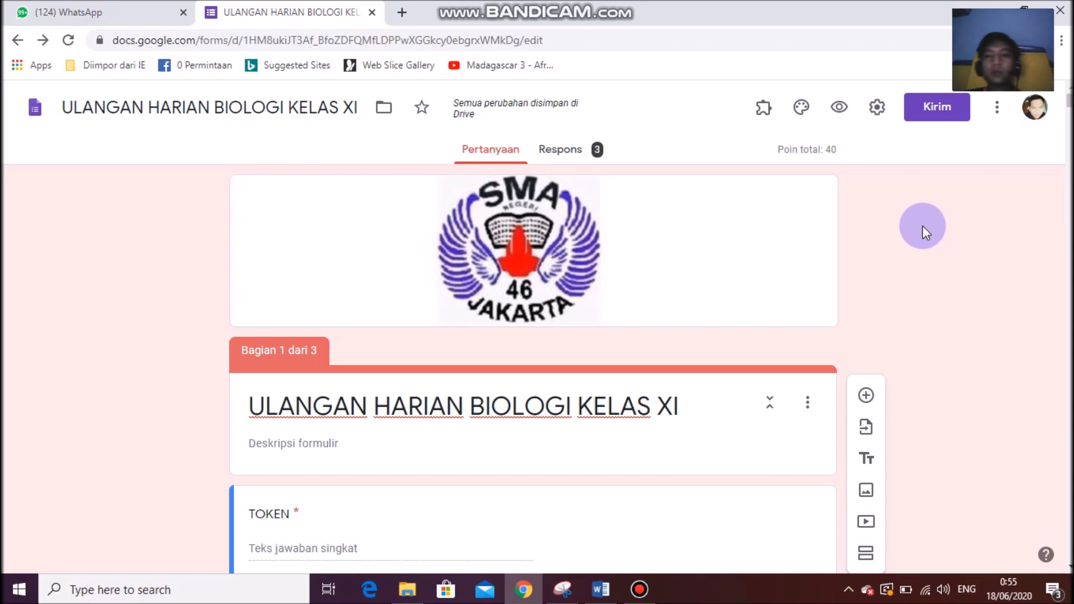
Check the installed add-ons, then open formLimiter's page in G Suite Marketplace via More > Add-on.
click(765, 112)
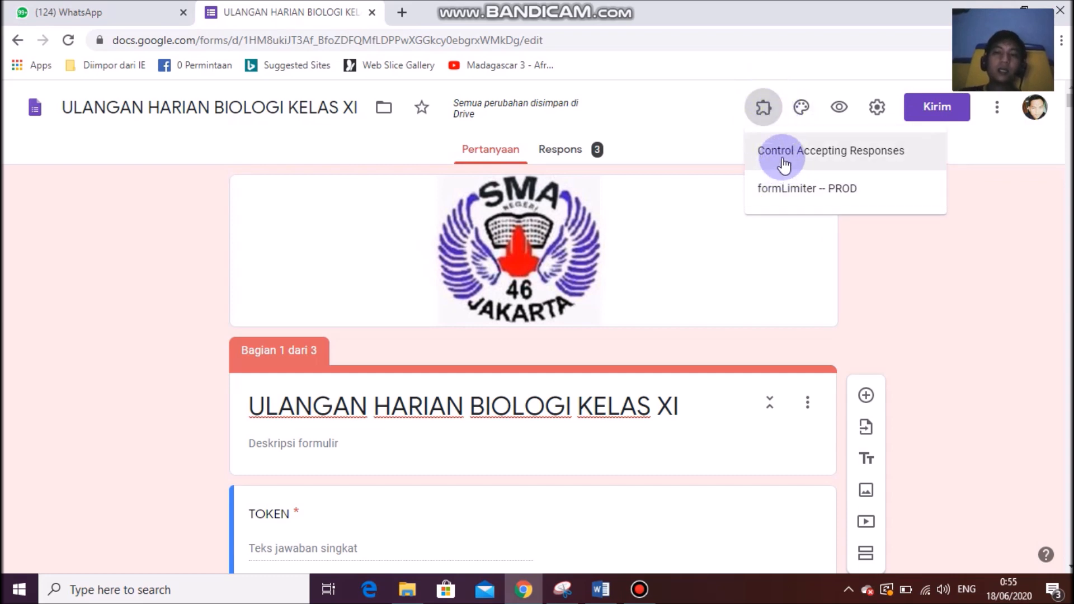
click(717, 115)
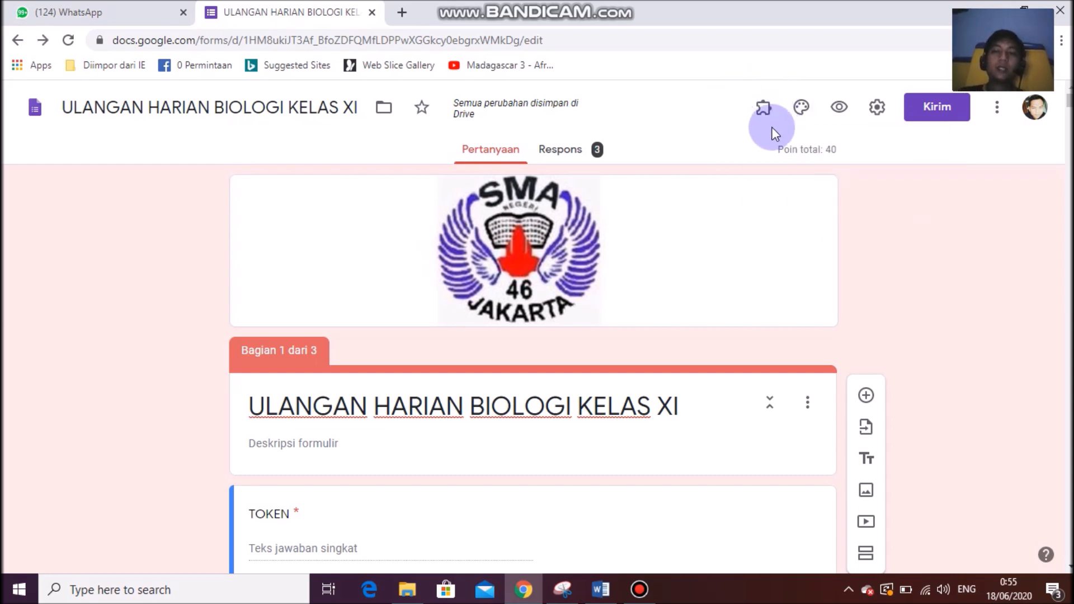
click(996, 112)
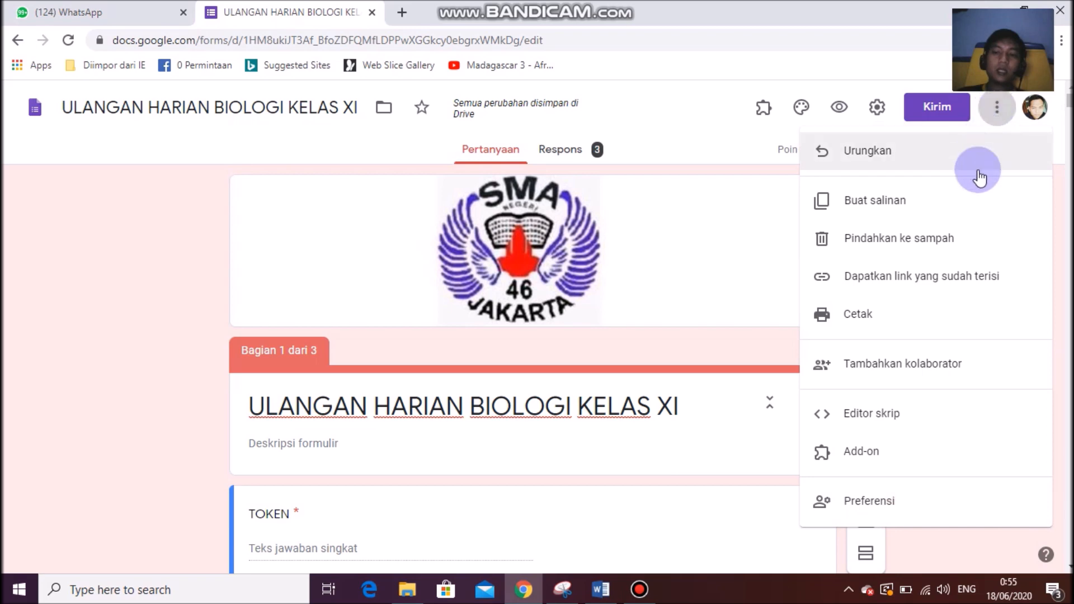
click(859, 463)
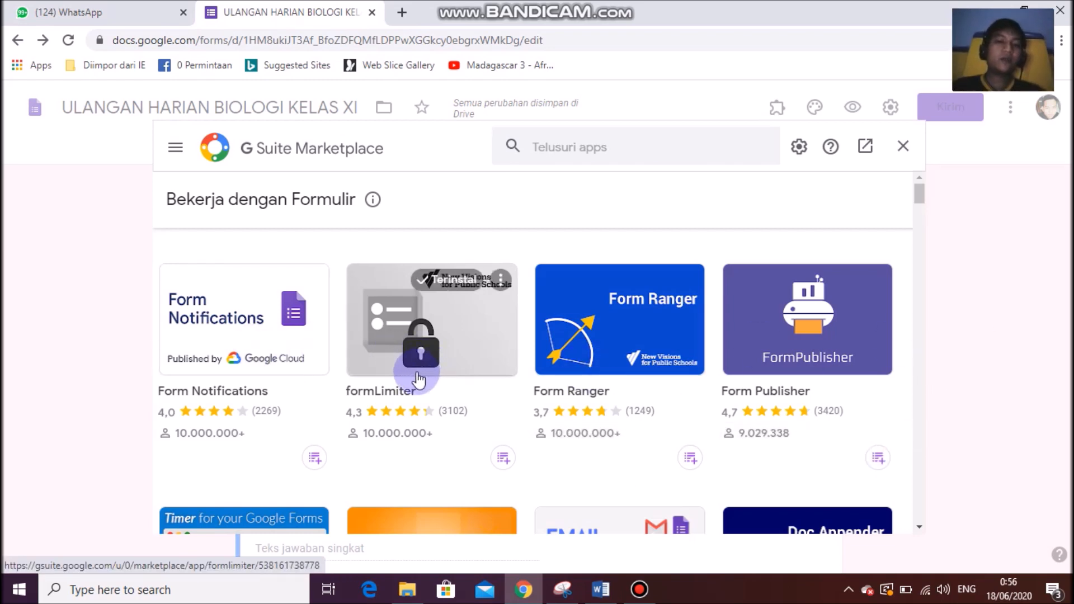
scroll(427, 358, down, 1)
scroll(427, 394, up, 1)
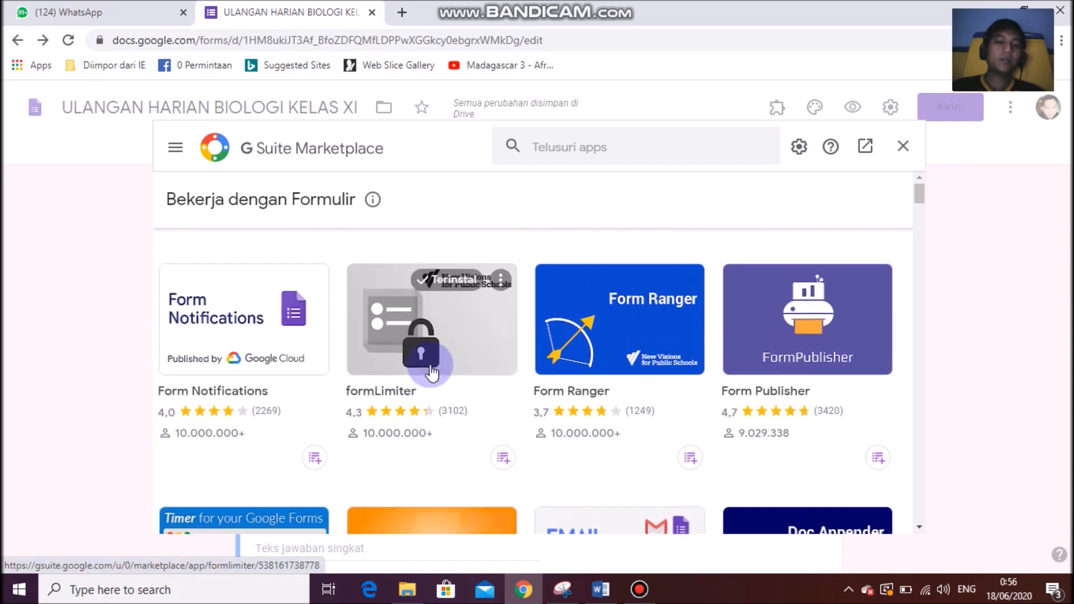
click(421, 329)
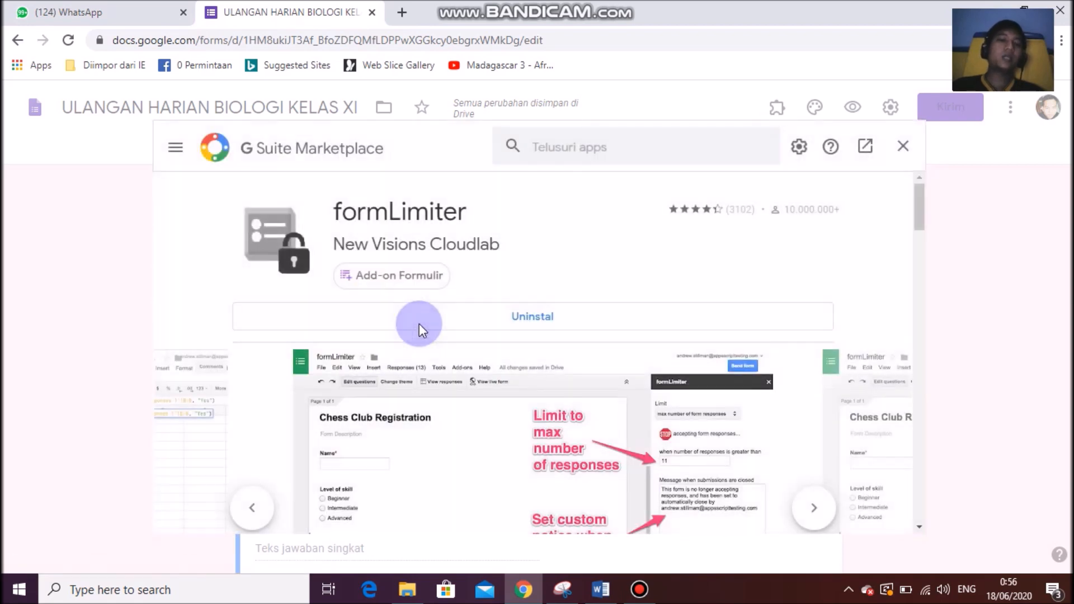
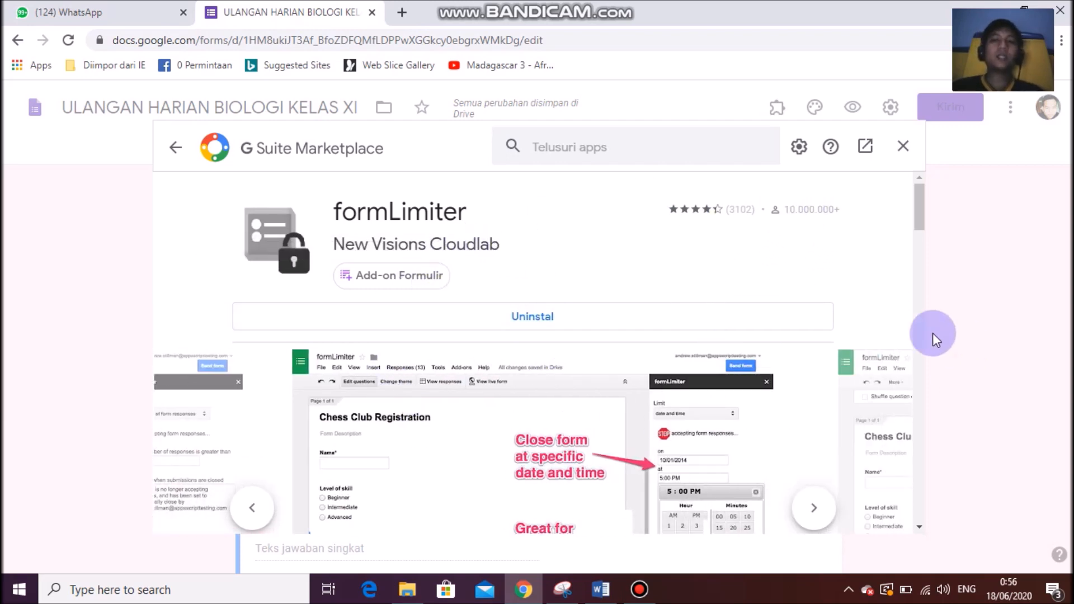
Close formLimiter's G Suite Marketplace page to get back to the ULANGAN HARIAN BIOLOGI KELAS XI form editor.
click(904, 147)
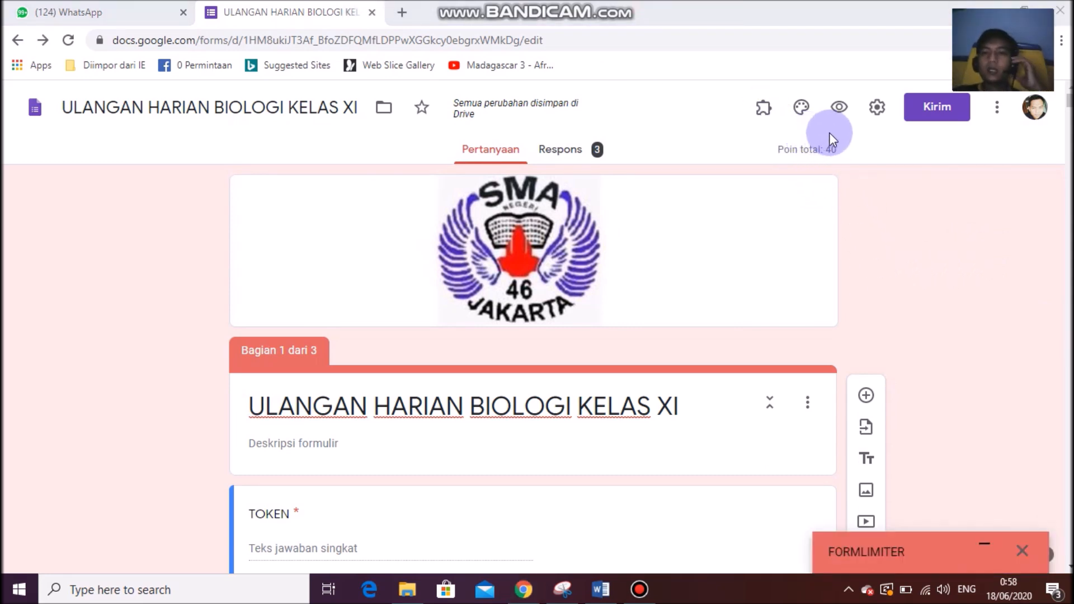
Open formLimiter's Set limit settings panel from the Add-ons menu.
click(764, 117)
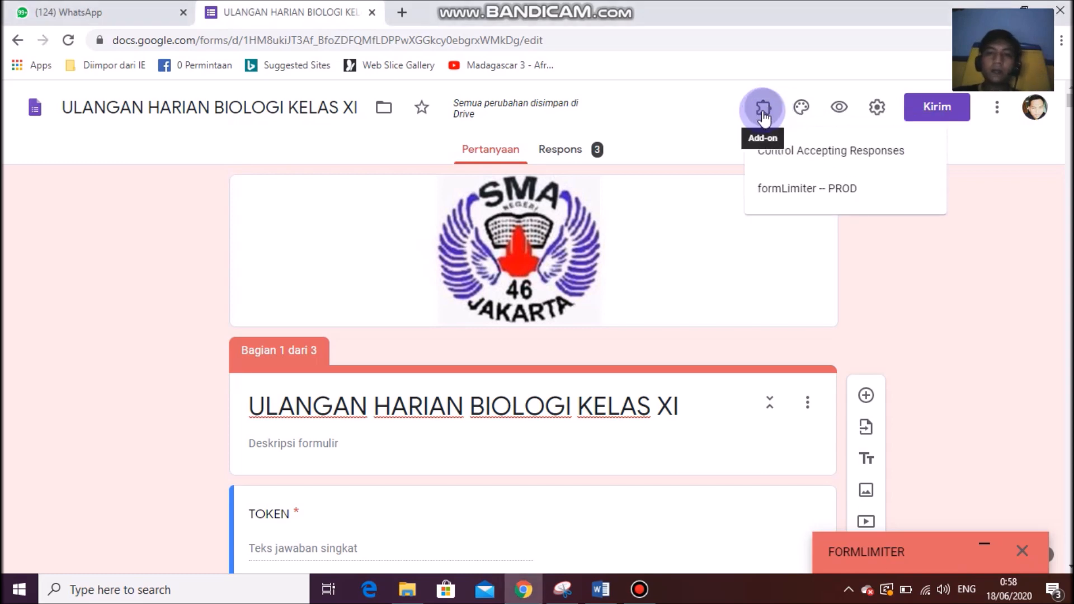
click(786, 196)
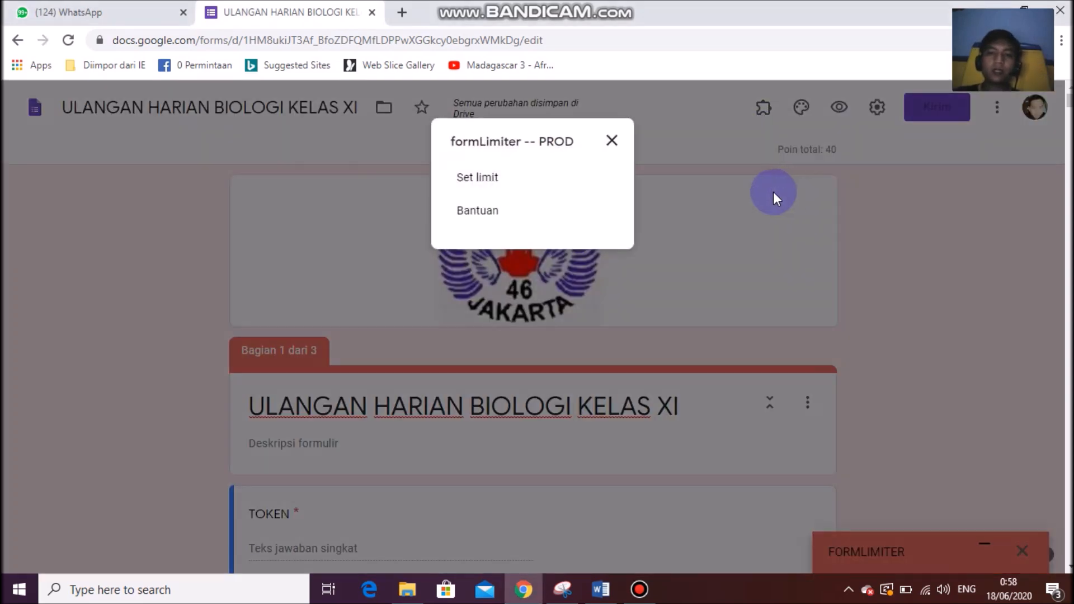
click(473, 182)
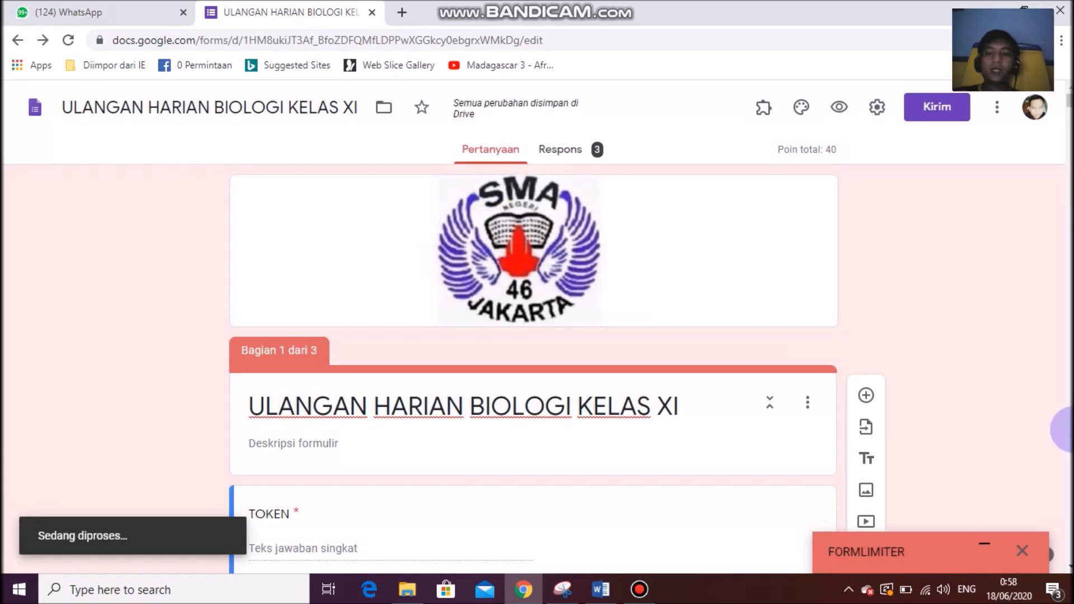
click(975, 550)
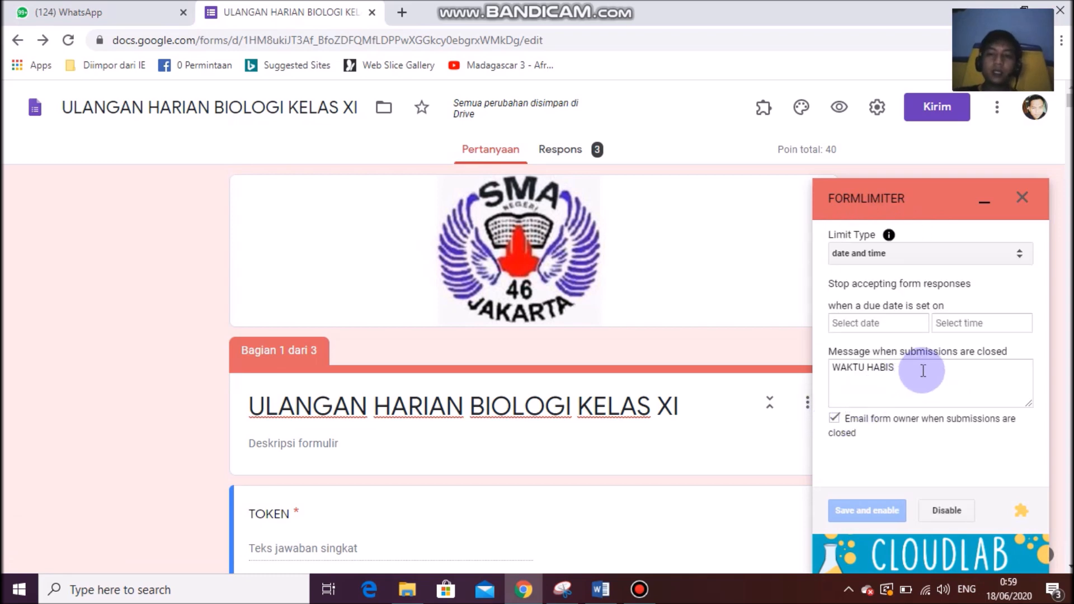
Delete the old WAKTU HABIS closing message and set the limit type to date and time.
drag(921, 369, 787, 364)
key(BackSpace)
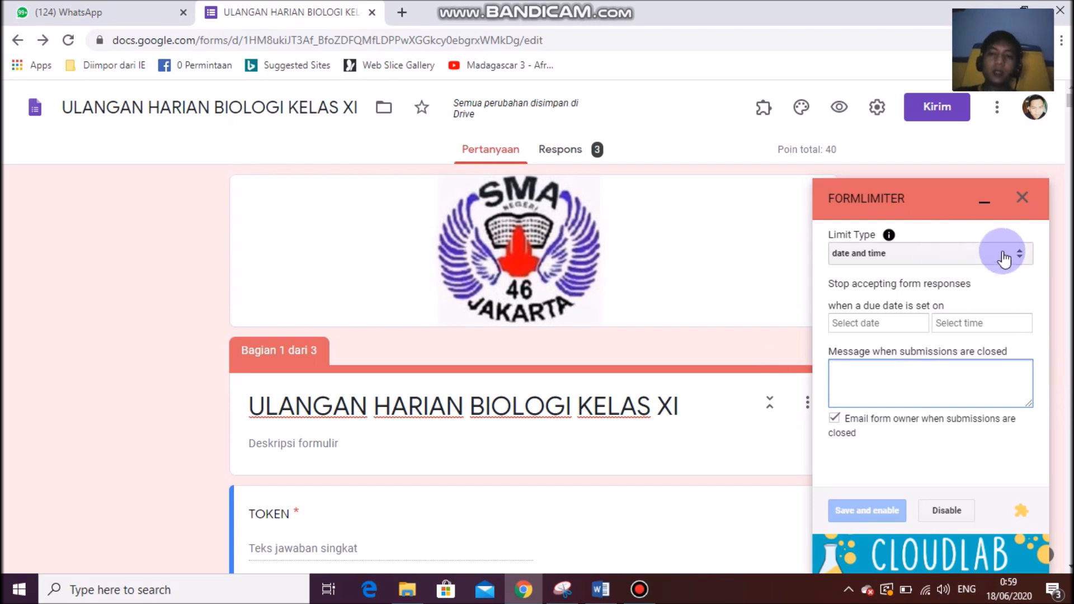
click(995, 261)
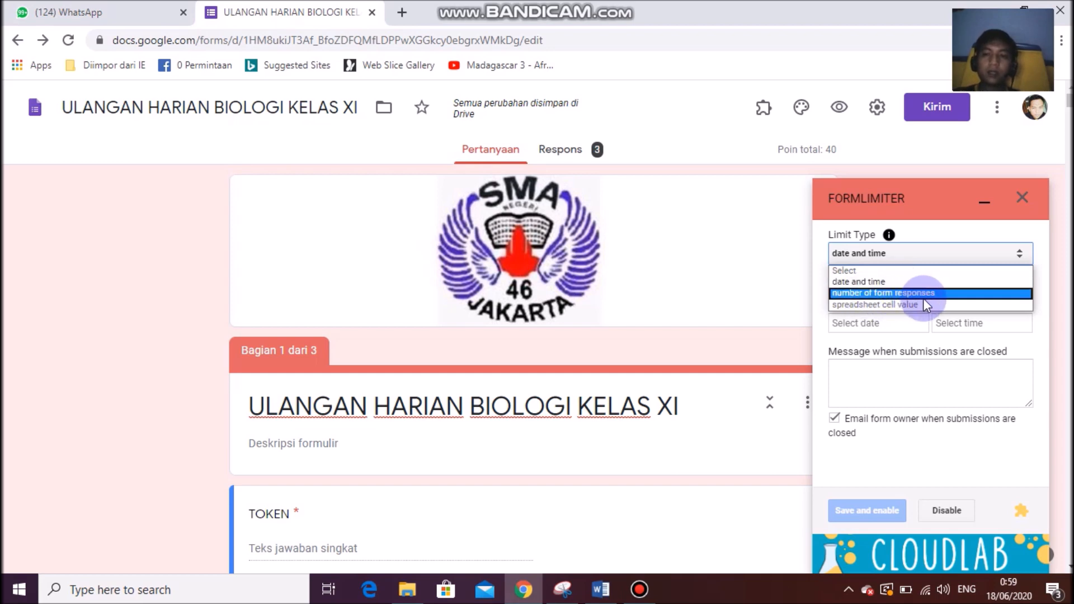
click(877, 282)
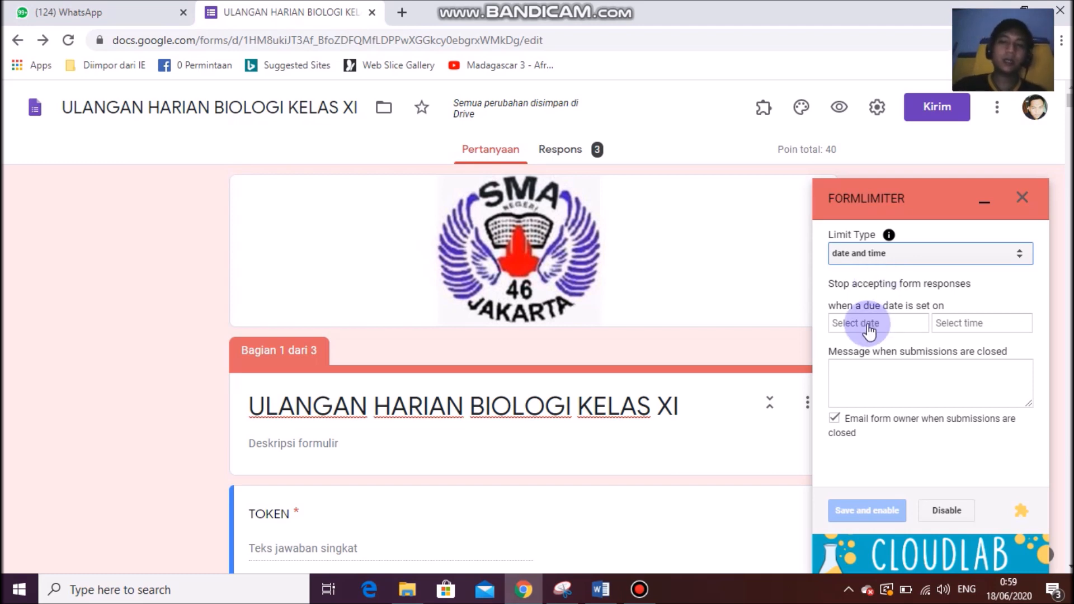
mouse_move(597, 7)
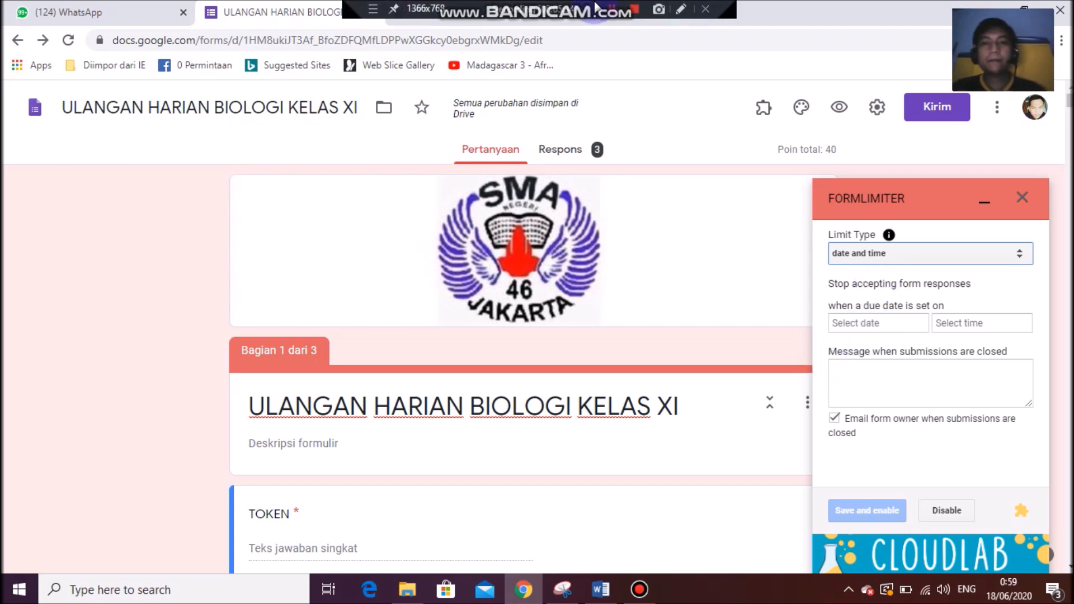
click(859, 258)
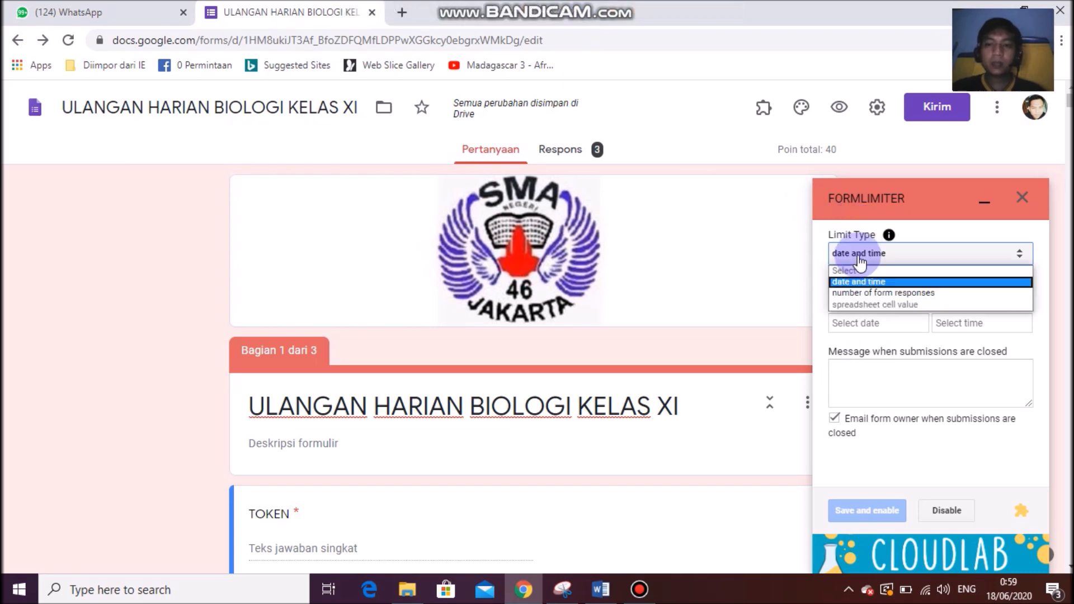
click(865, 282)
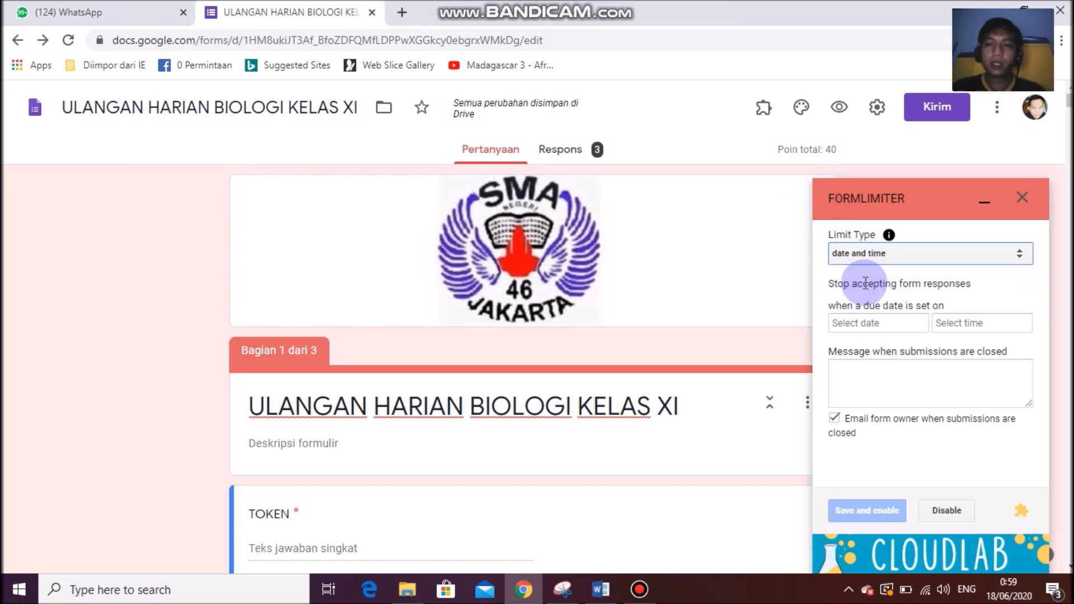
Set formLimiter's closing date to June 19, 2020 and closing time to 9:40 AM.
click(865, 330)
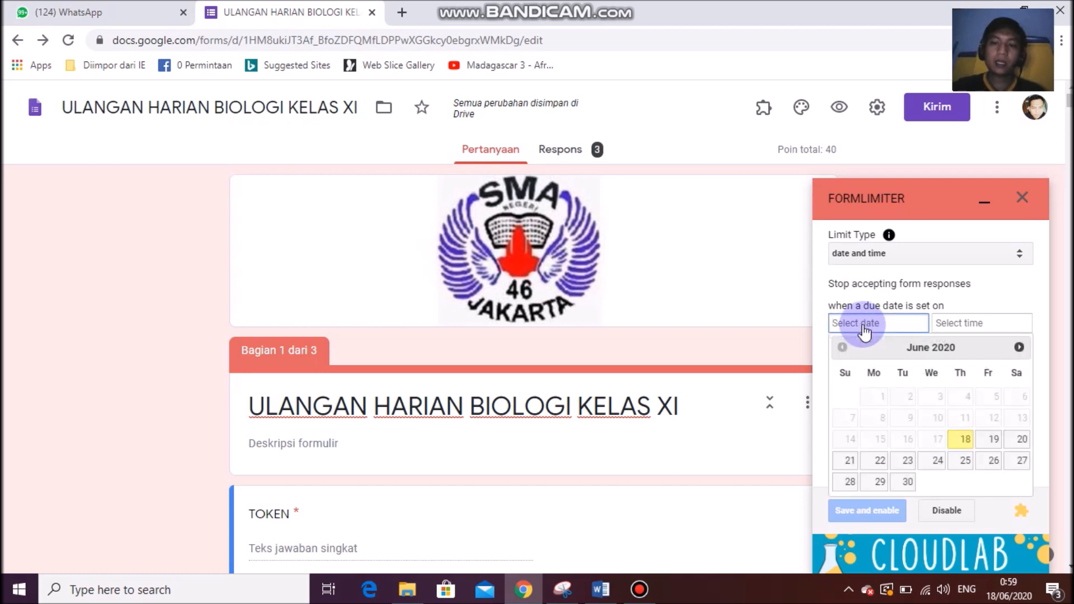
click(993, 441)
click(960, 324)
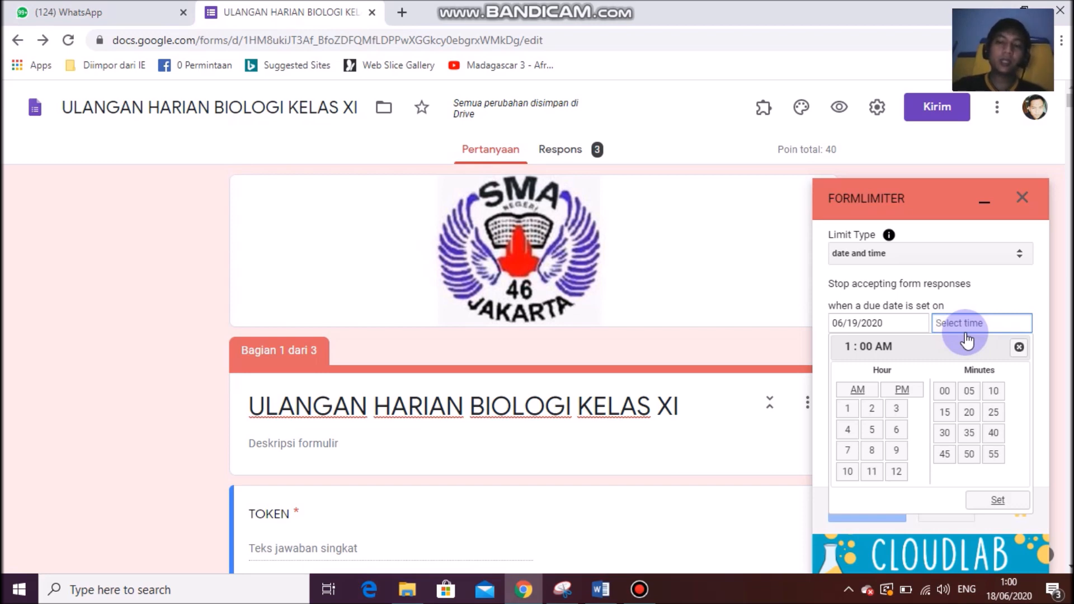
click(895, 452)
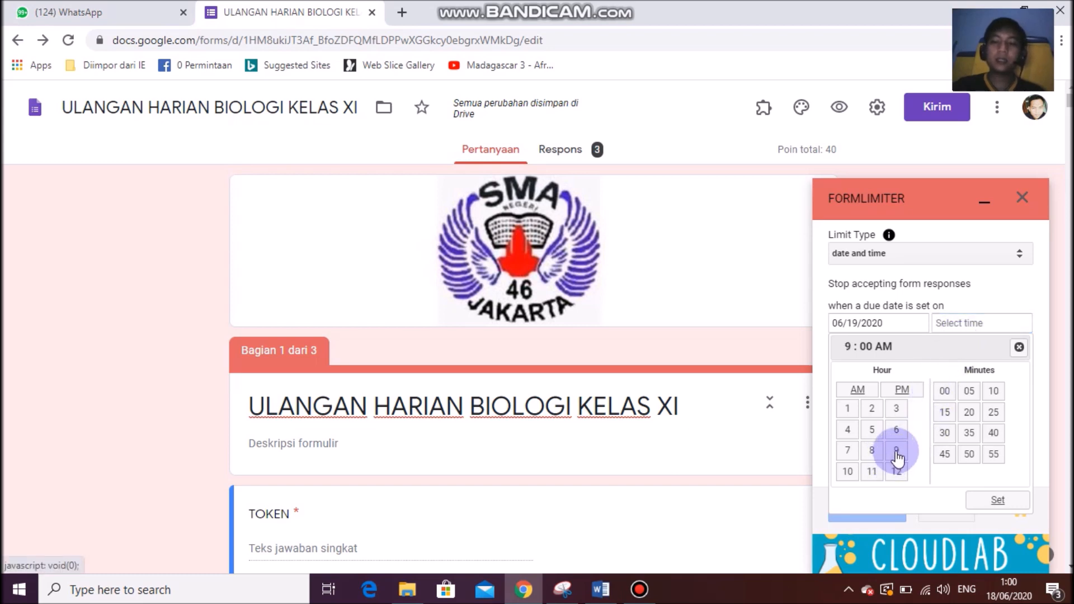
click(945, 437)
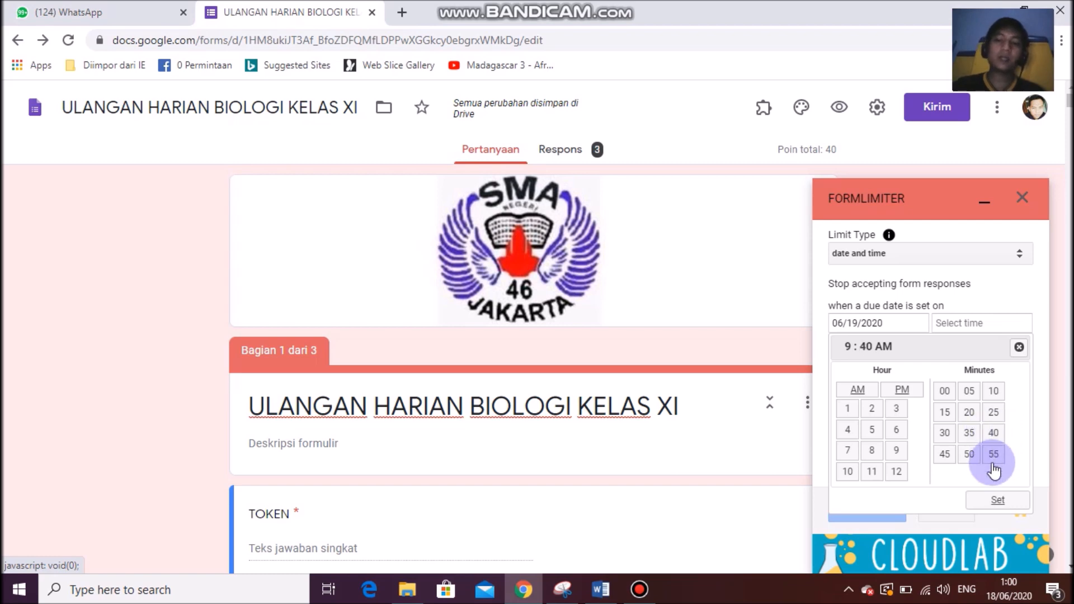
click(995, 504)
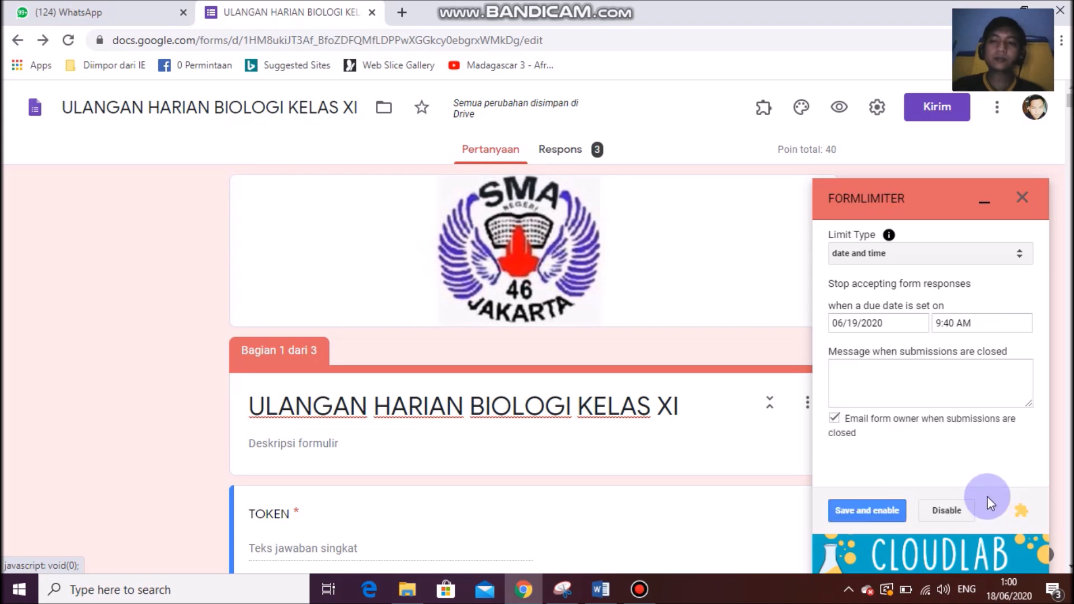
Write the closing message 'Maaf Soal ini sudah ditutup' / 'silahkan hubungi gurumu', then save and enable.
click(878, 385)
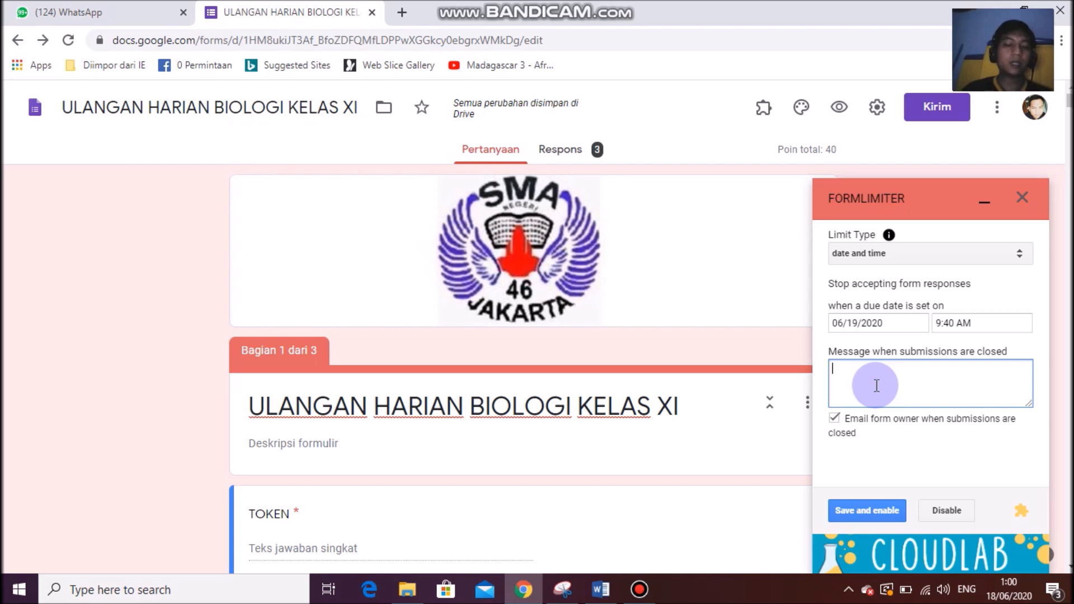
text(mAAF)
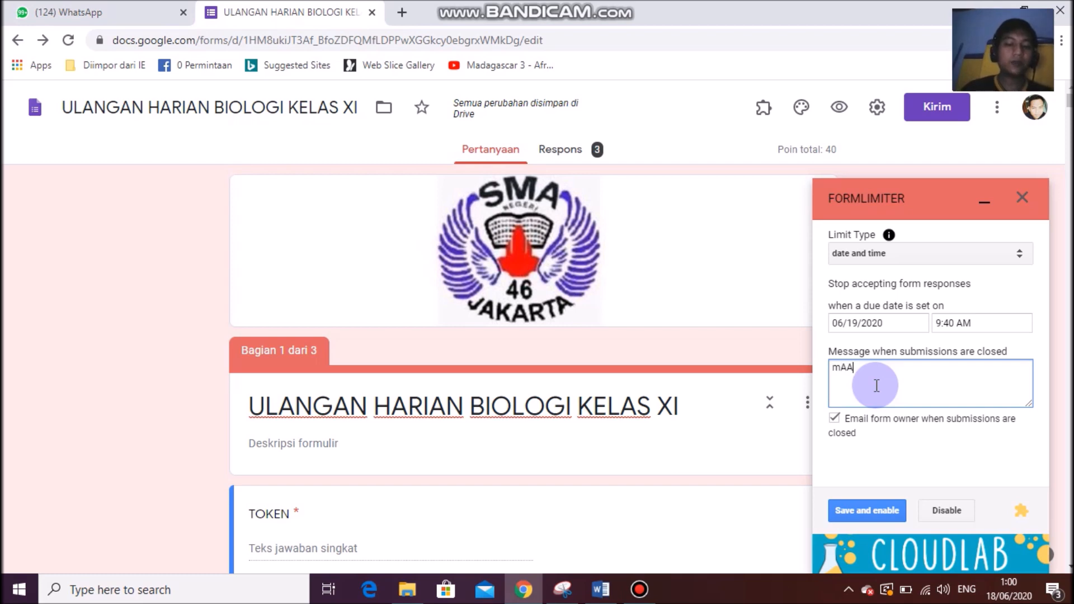
key(BackSpace)
key(BackSpace)
key(BackSpace)
key(BackSpace)
text(Maaf Soal ini s)
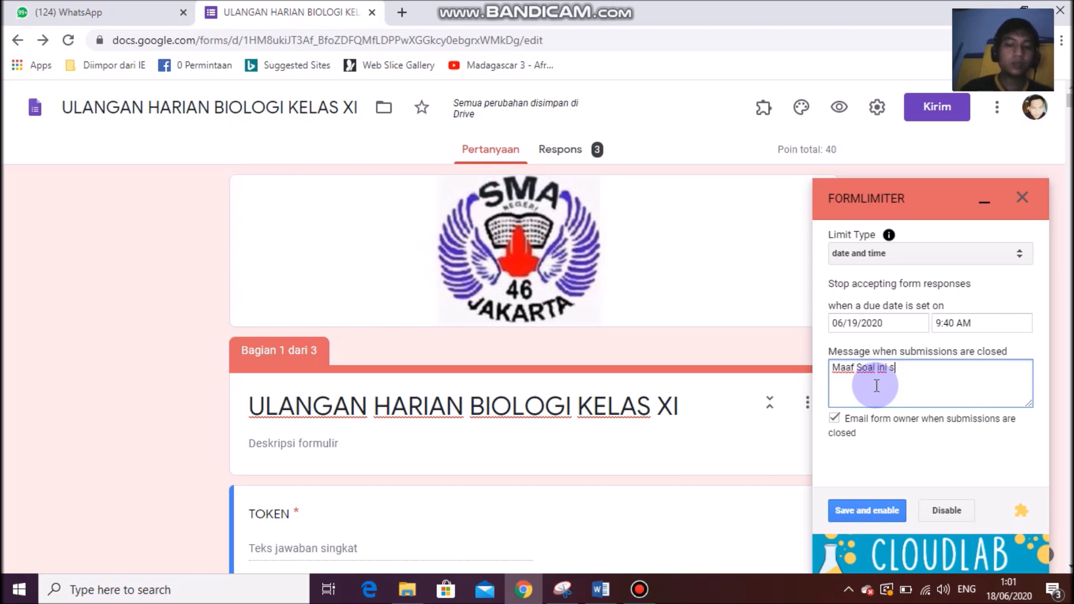
text(udah ditutup)
key(Return)
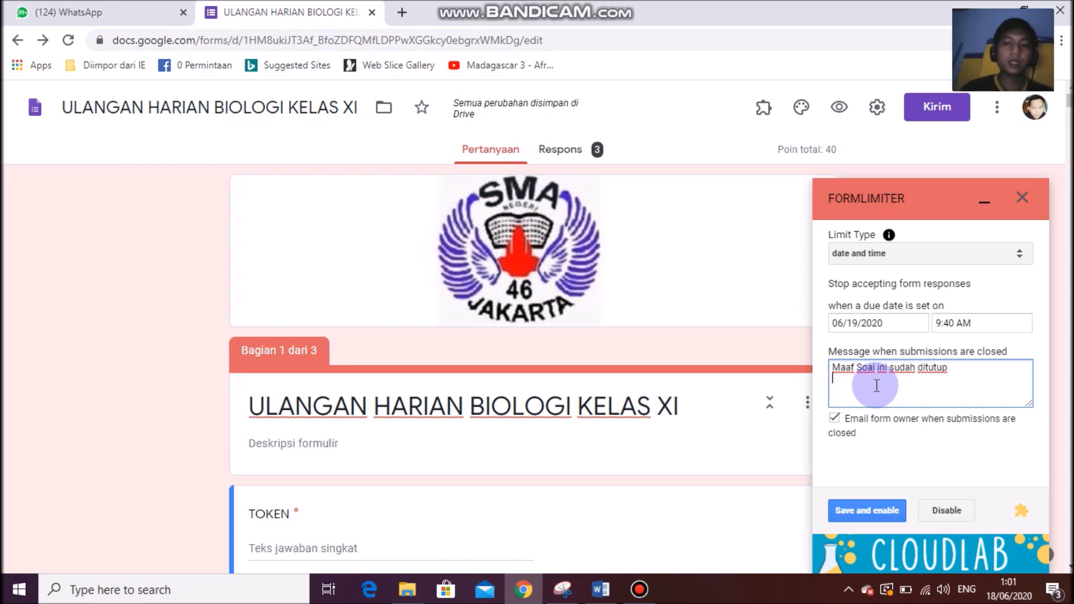
text(silah)
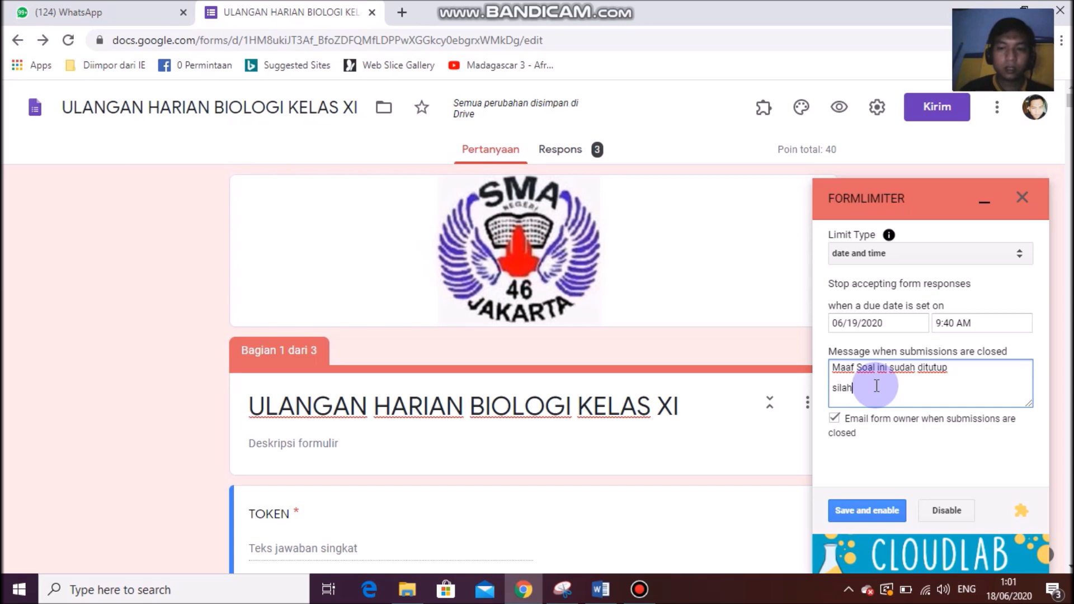
text(kan h)
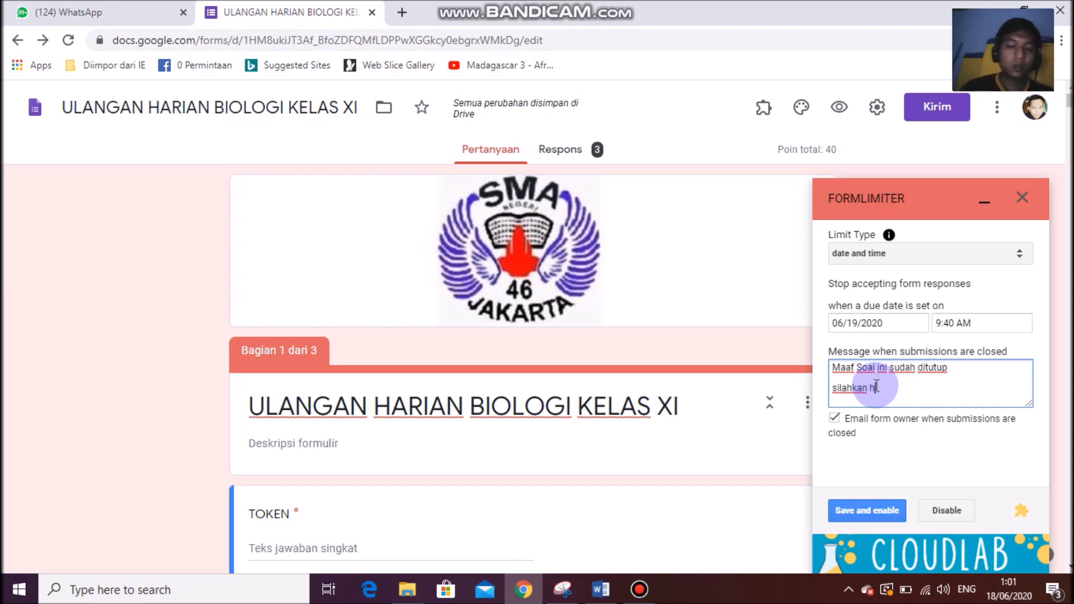
text(ubungi gguru)
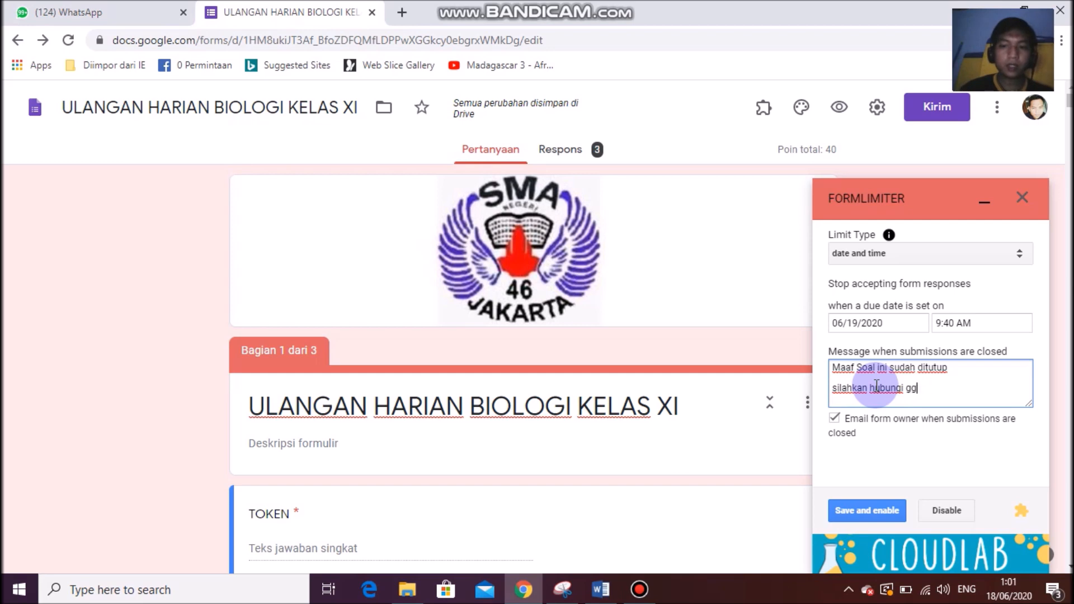
text(urumu)
click(865, 519)
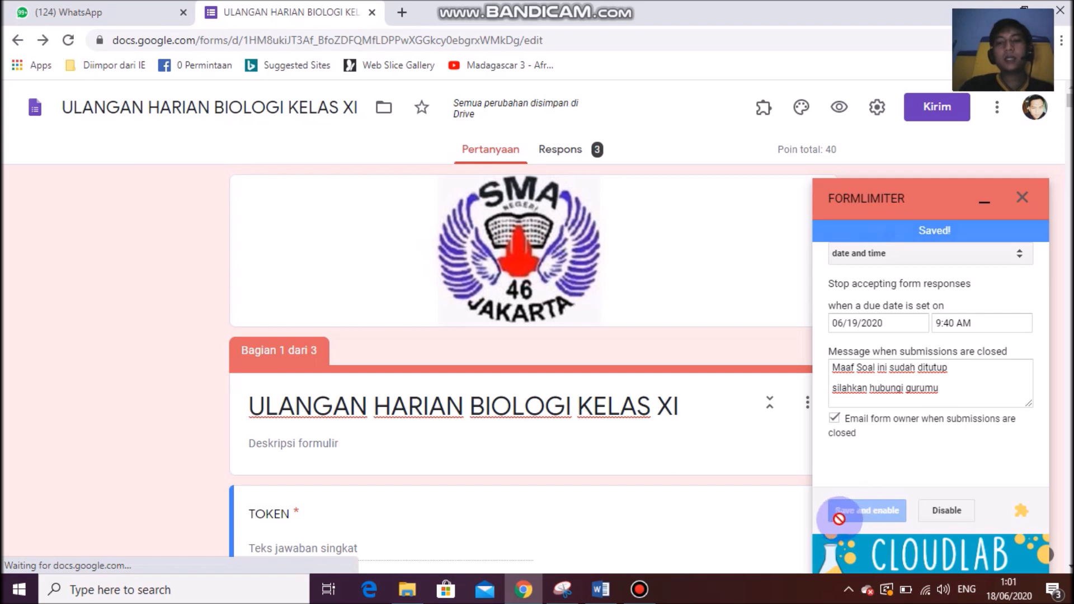
Minimize formLimiter, open the respondent preview, and review the TOKEN question's validation in the editor.
click(983, 201)
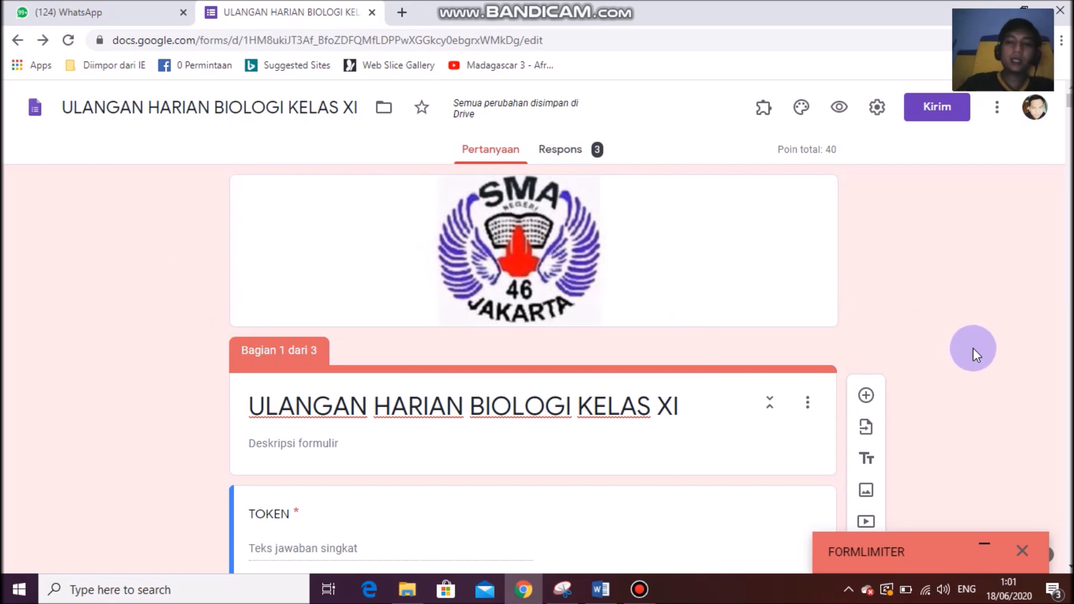
click(841, 109)
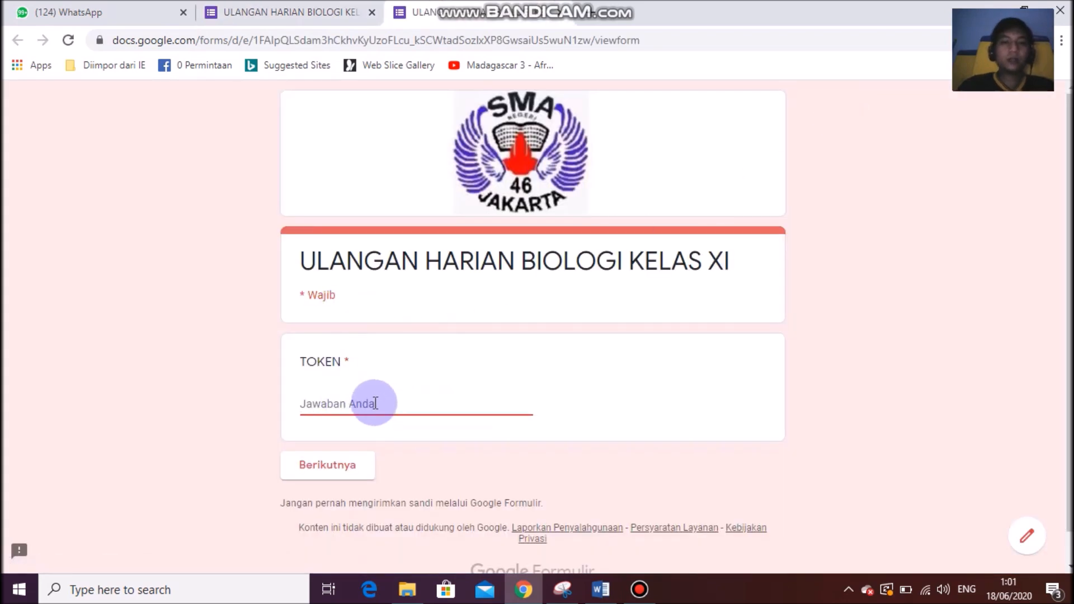
click(314, 8)
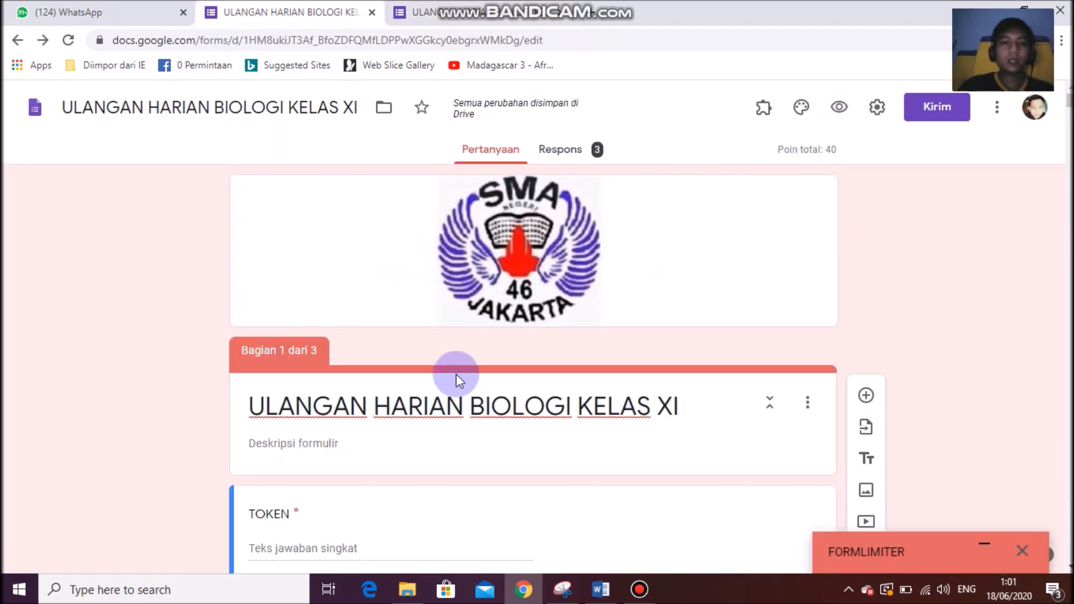
scroll(434, 383, down, 4)
click(428, 329)
click(532, 383)
drag(531, 383, 475, 384)
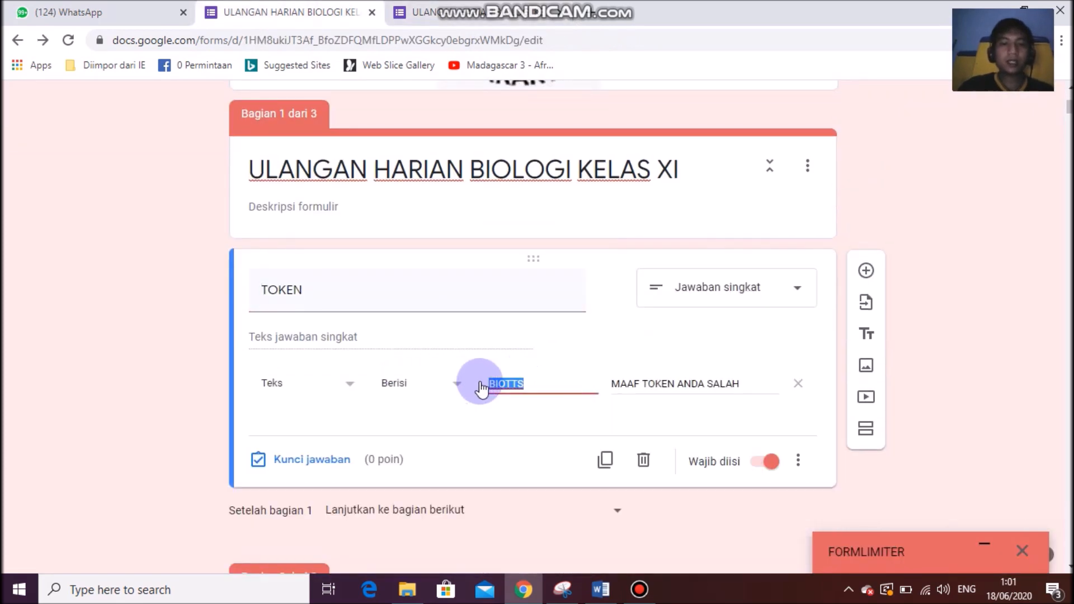
click(536, 386)
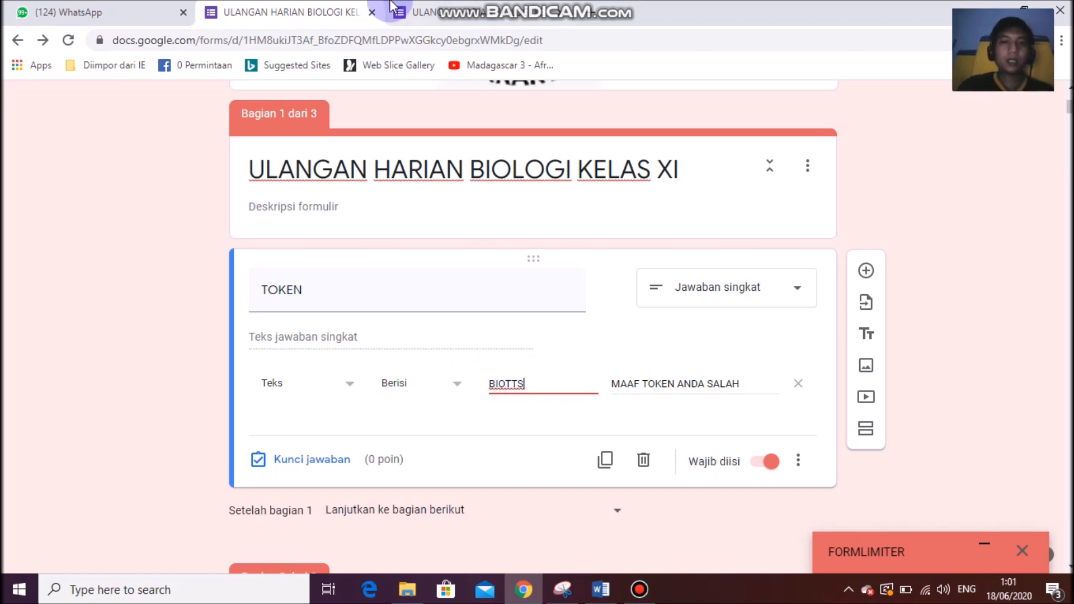
click(426, 13)
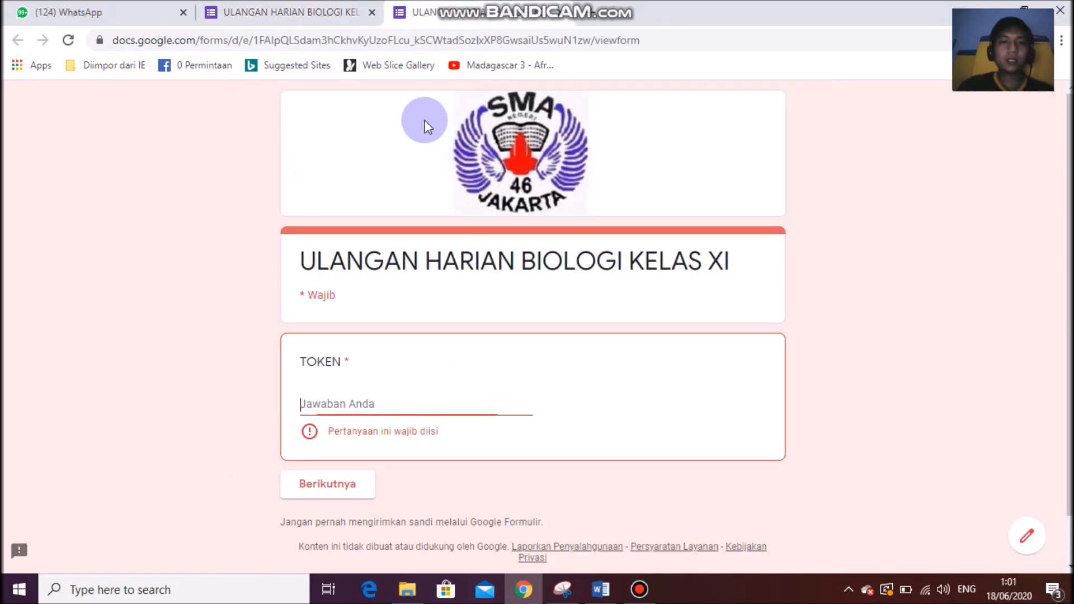
Enter the token BIOTTS on the preview's first page and continue to the identity page.
click(381, 397)
click(207, 342)
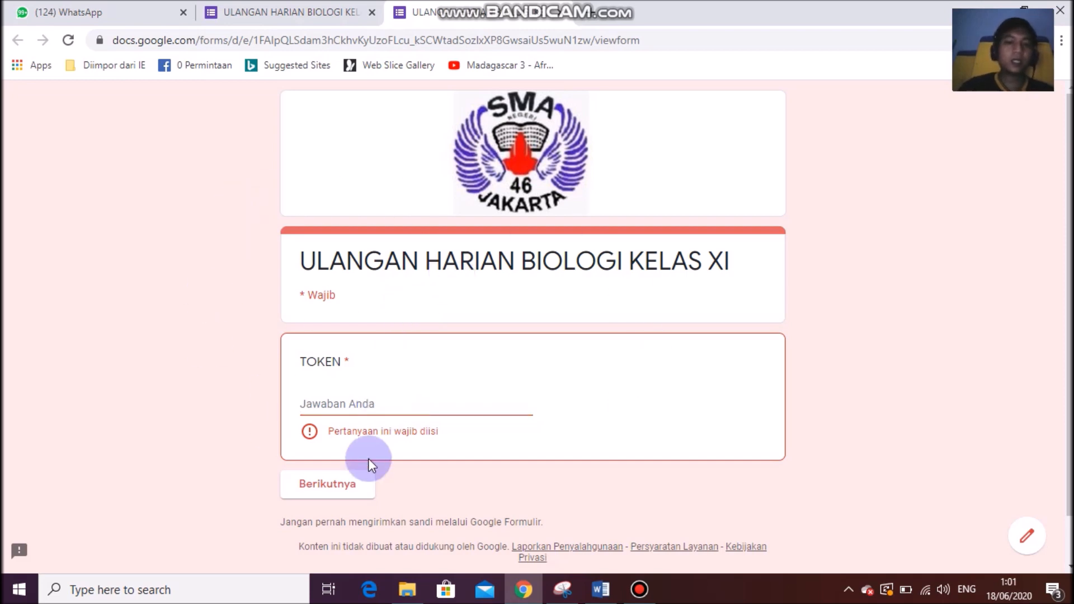
click(394, 403)
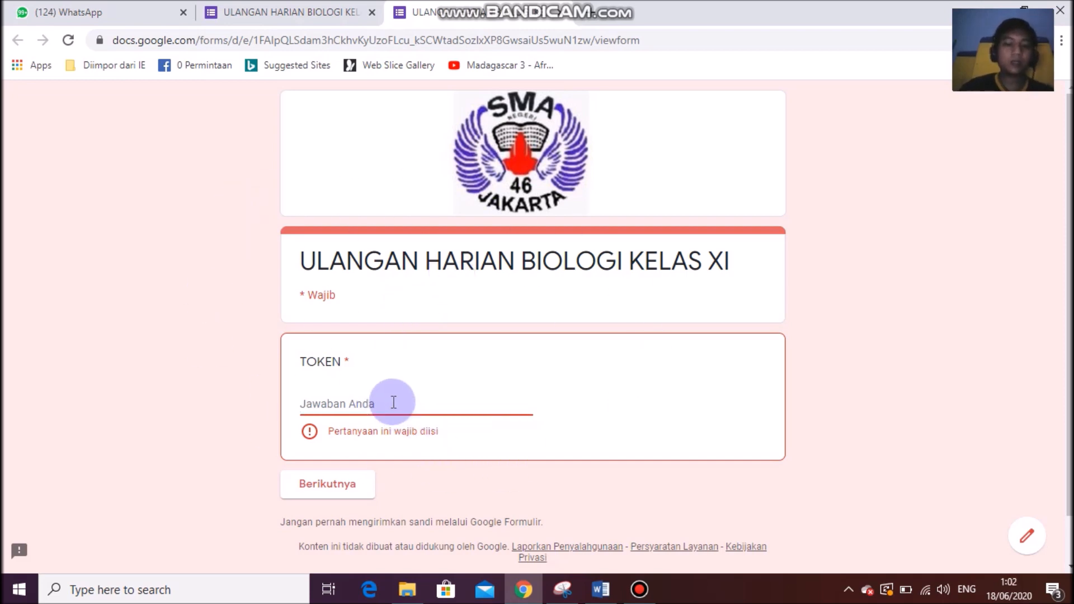
key(BackSpace)
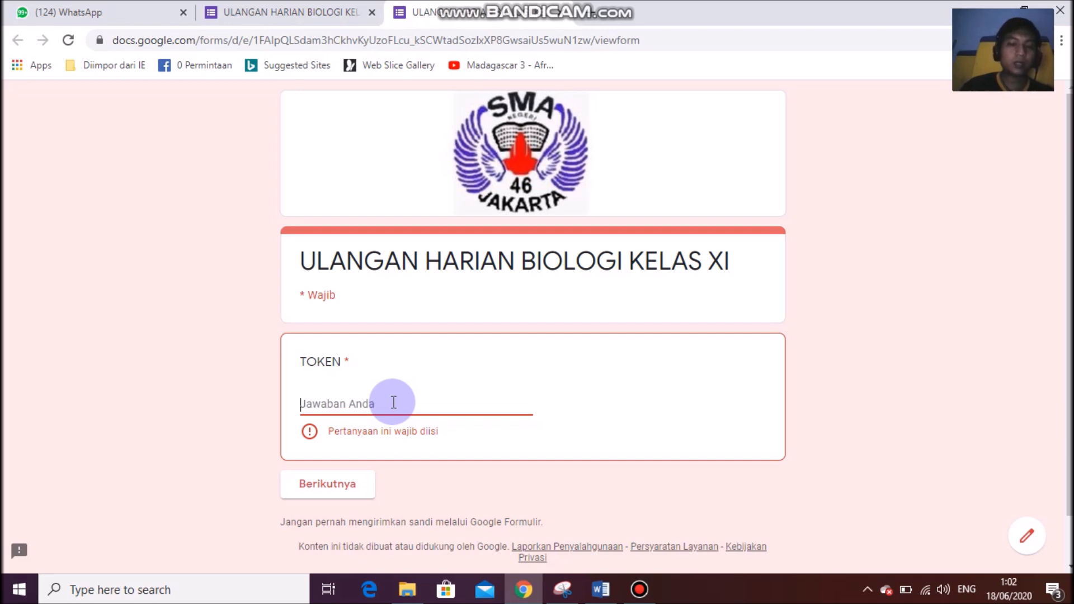
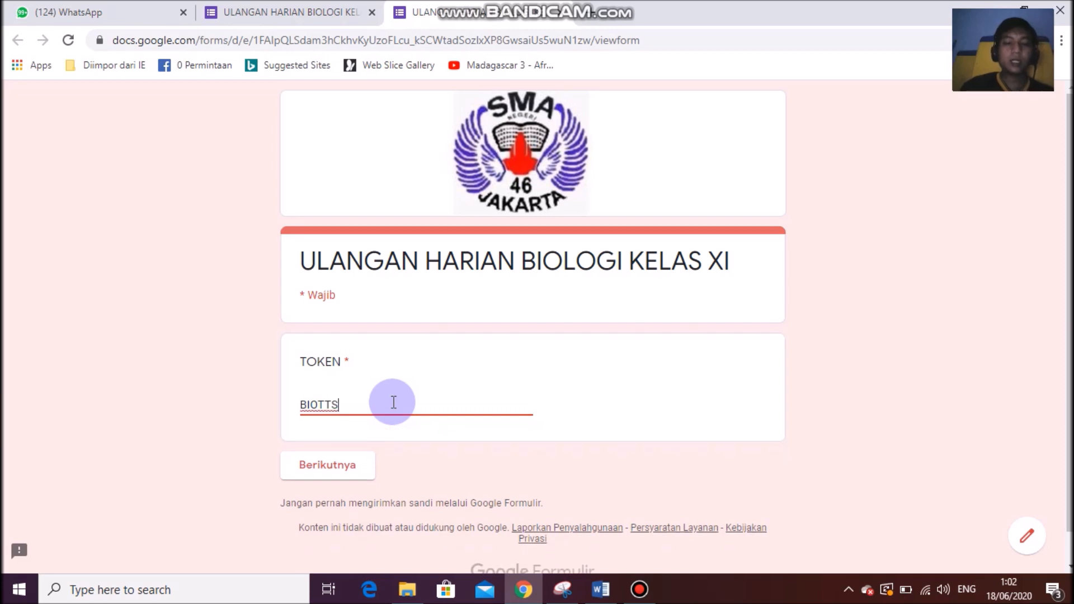
key(BackSpace)
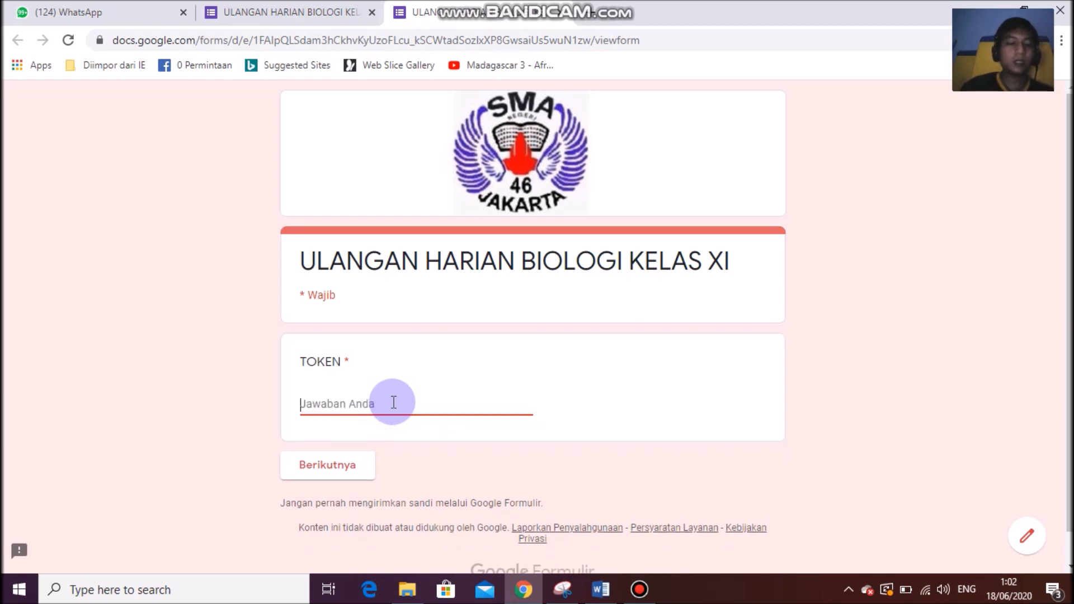
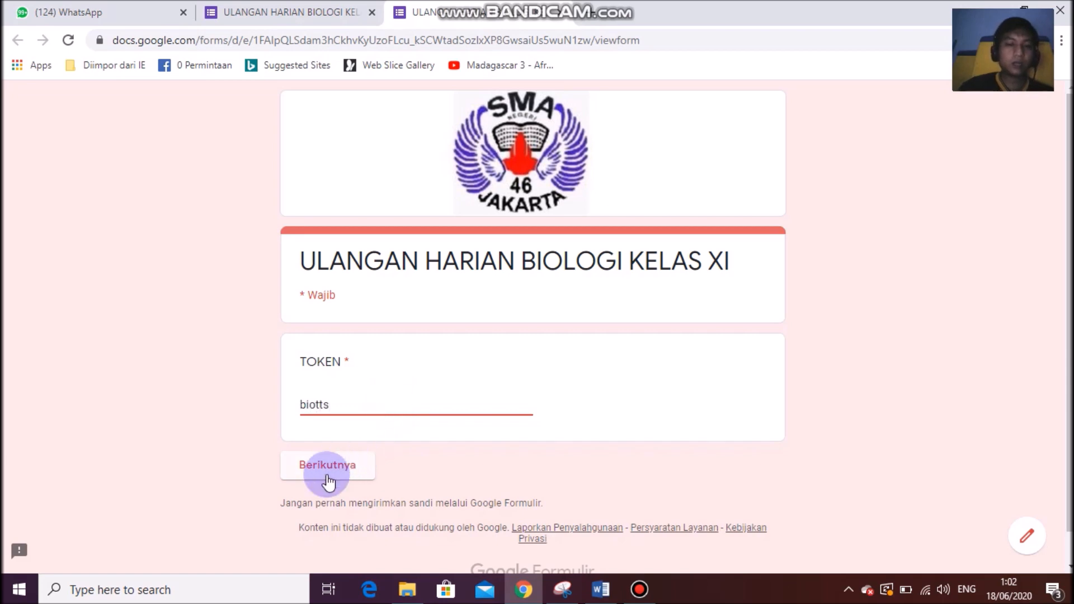
click(352, 465)
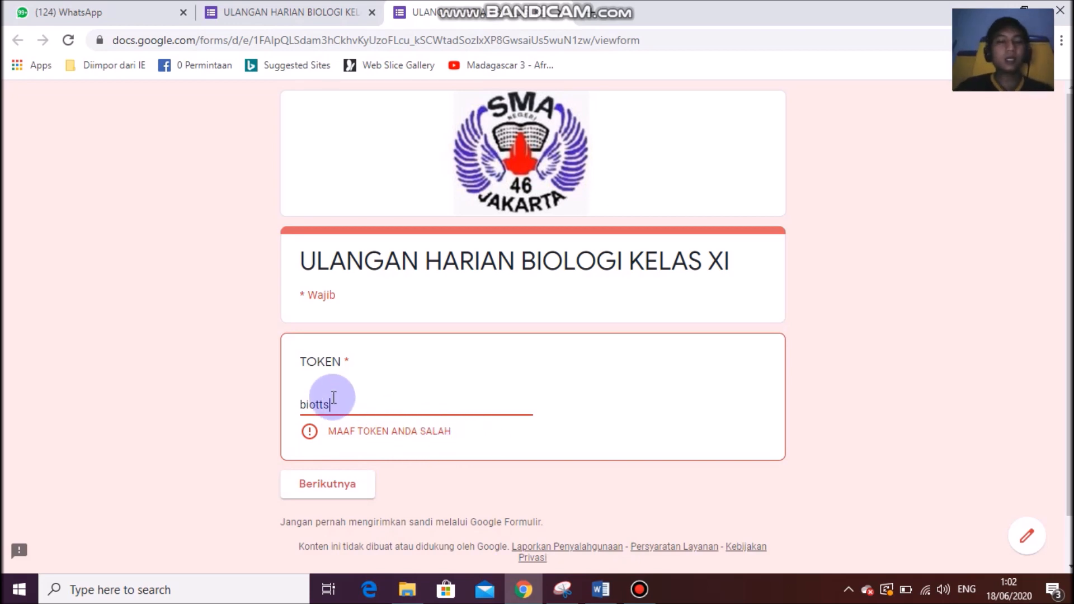
drag(355, 403, 193, 406)
text(BI)
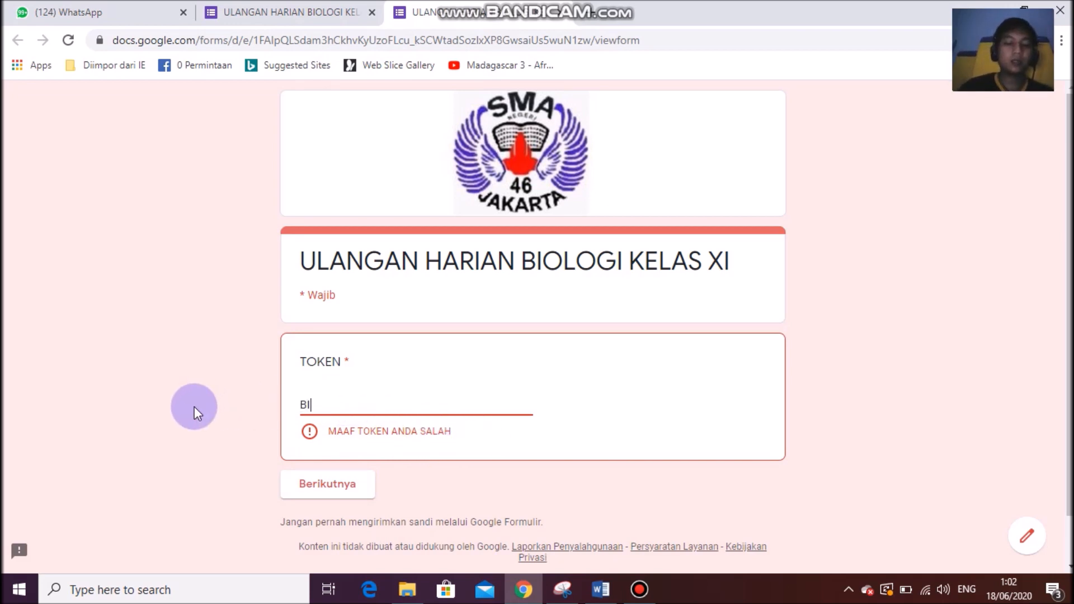
text(OTTS)
click(309, 481)
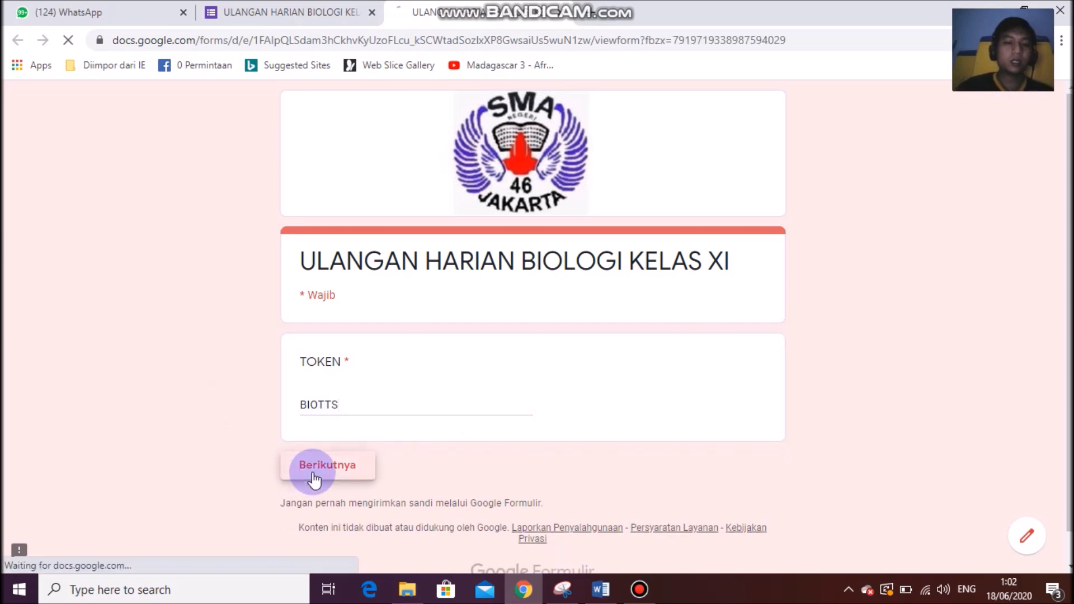
scroll(386, 440, down, 1)
click(337, 358)
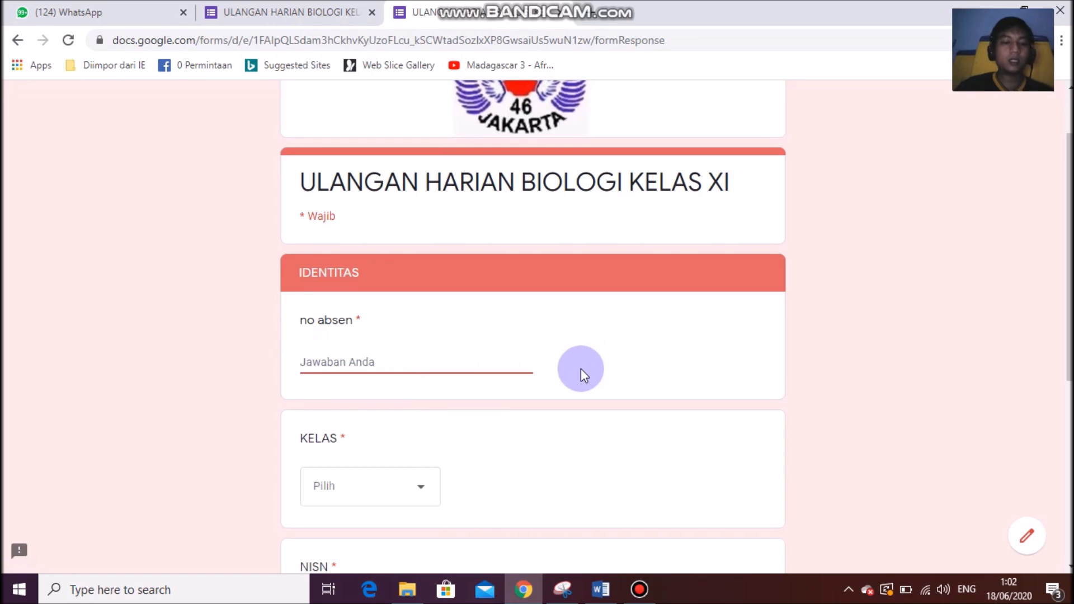
text(1)
click(157, 374)
scroll(420, 504, down, 1)
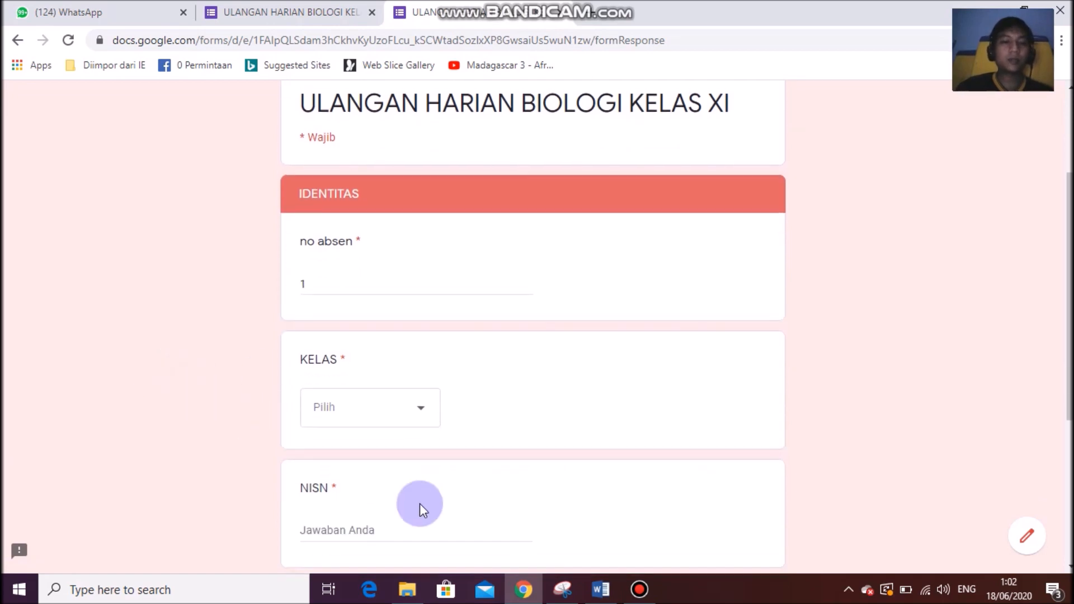
click(412, 424)
click(375, 428)
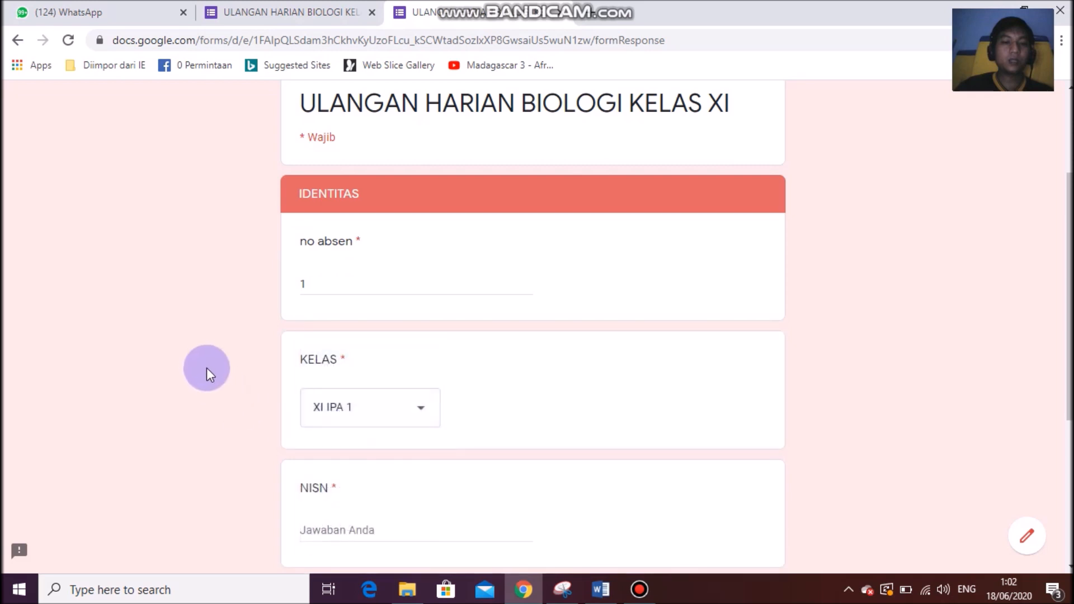
scroll(210, 367, down, 3)
click(355, 293)
text(516526)
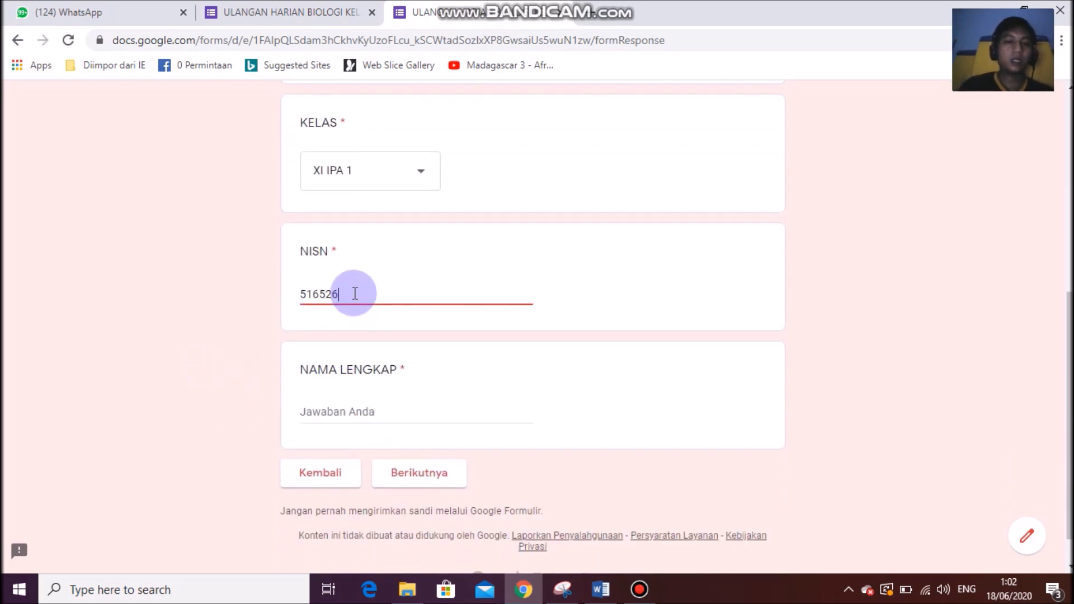
click(257, 336)
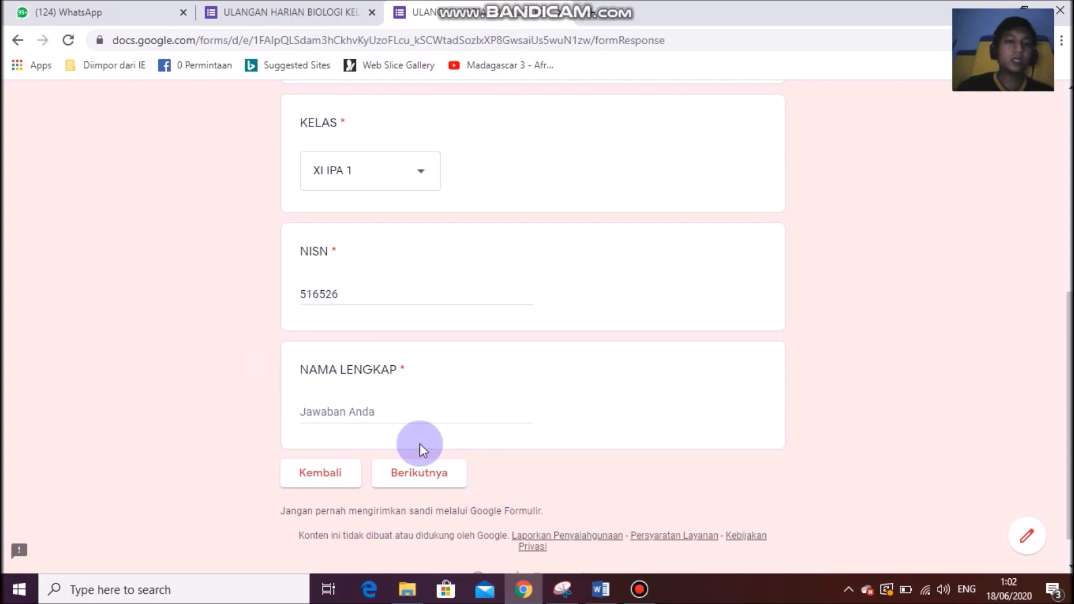
click(403, 409)
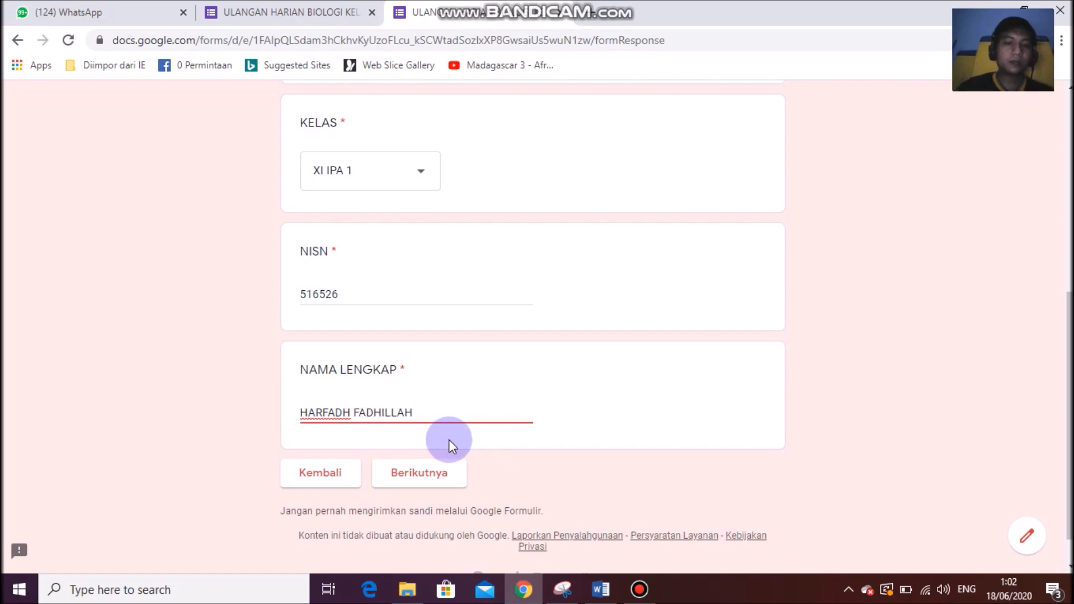
click(411, 467)
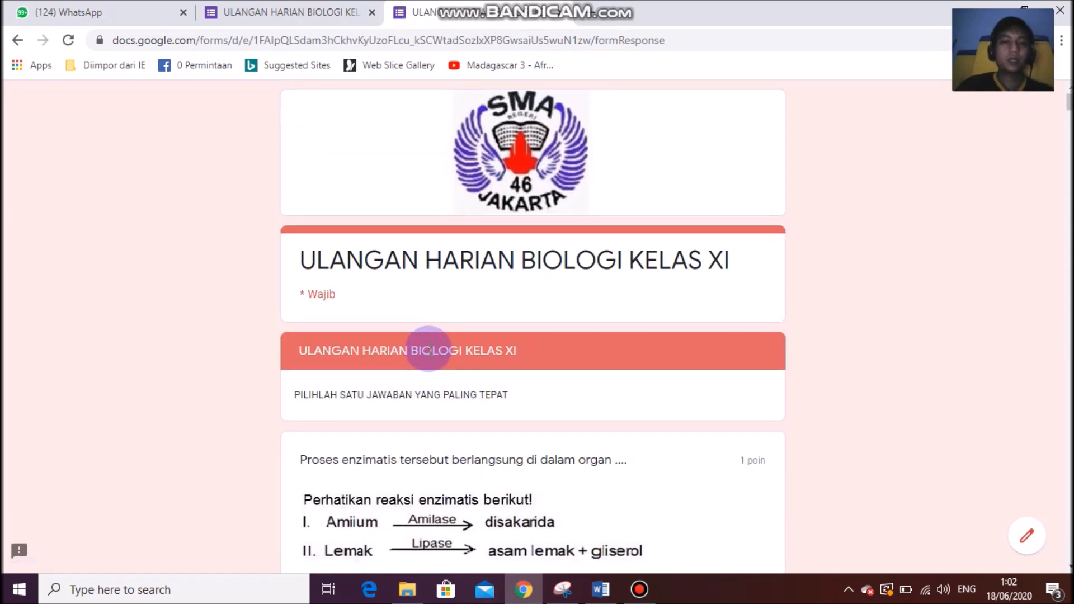
Answer the first two questions with lambung and 2, 4, then scroll through the remaining questions.
scroll(363, 370, down, 5)
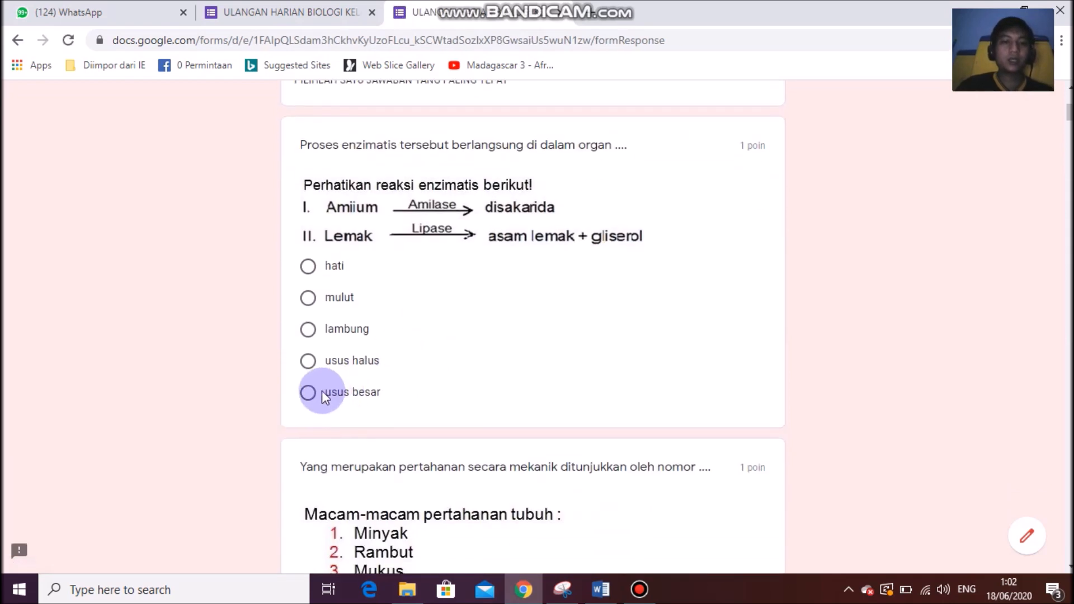
click(309, 330)
scroll(314, 383, down, 4)
click(308, 462)
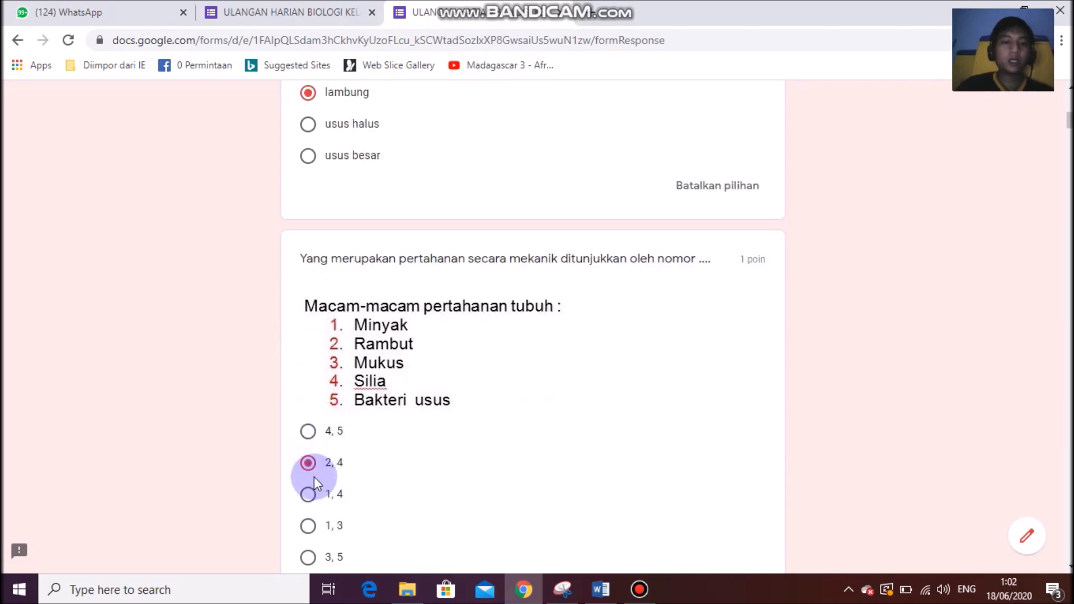
scroll(307, 458, down, 2)
scroll(308, 462, up, 2)
scroll(307, 462, up, 1)
scroll(315, 491, down, 2)
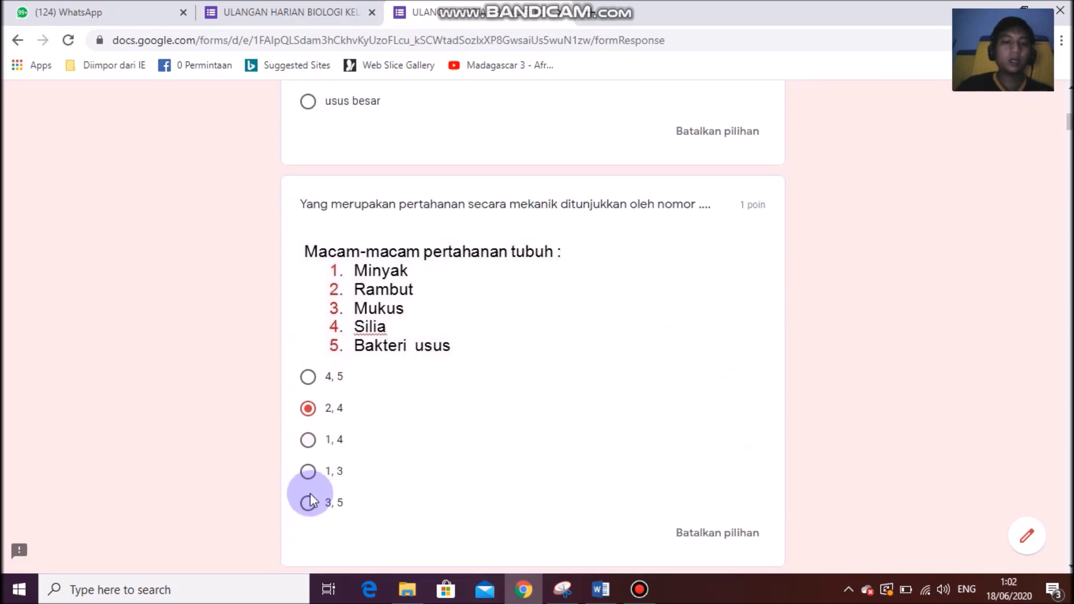
scroll(327, 313, up, 4)
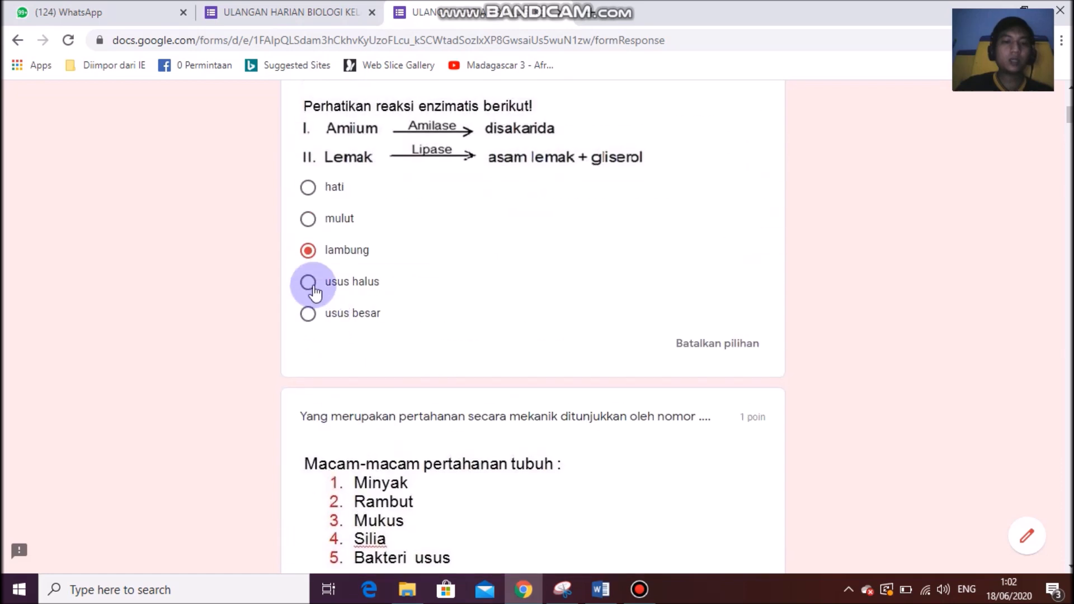
scroll(310, 260, down, 20)
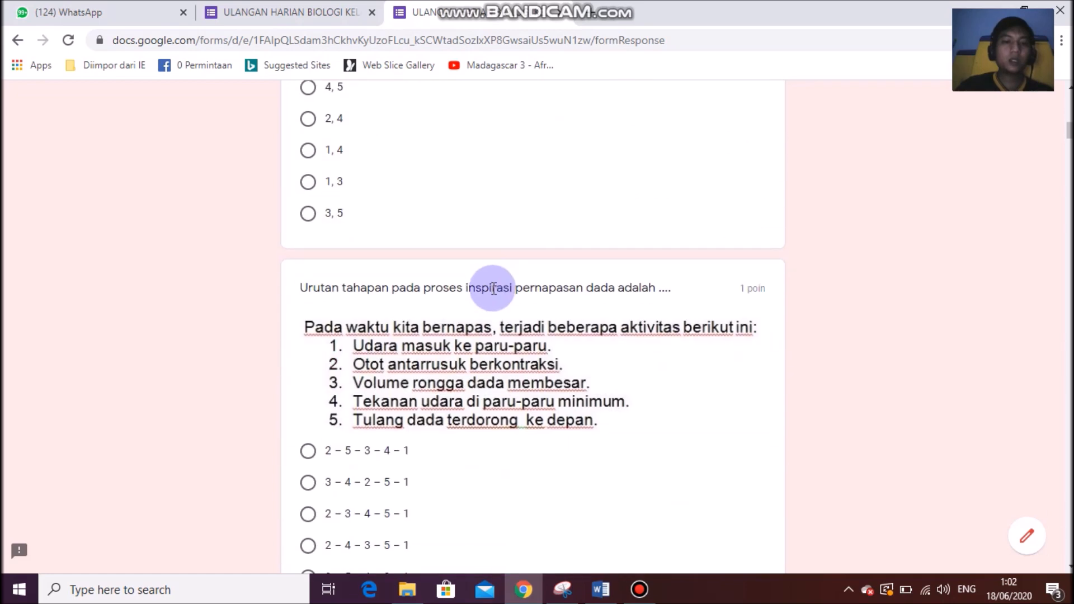
drag(1069, 211, 1071, 551)
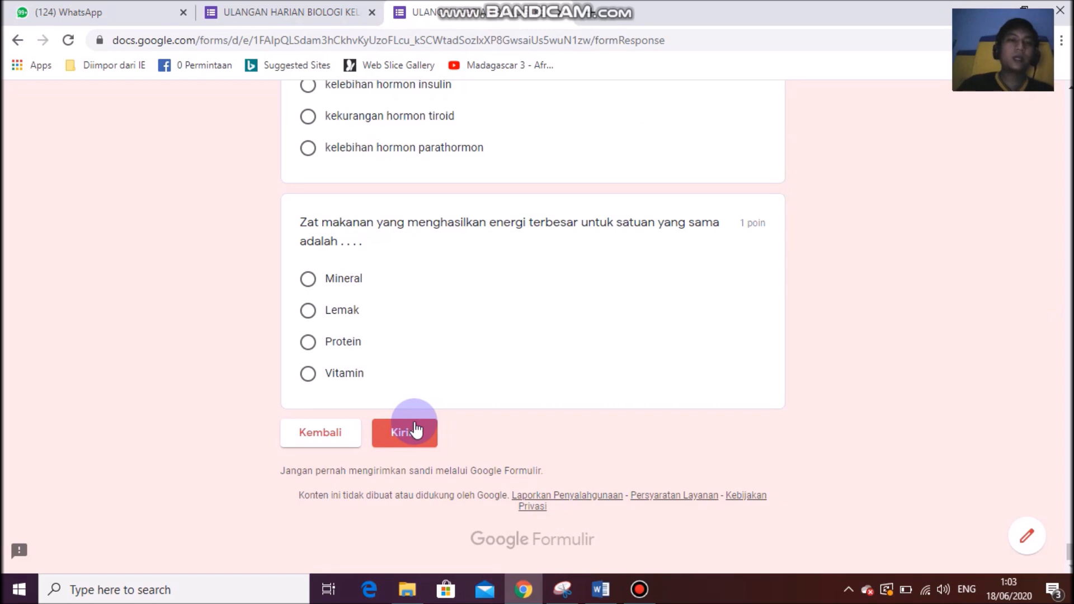
Switch briefly to the form editor and back to the student preview.
click(279, 12)
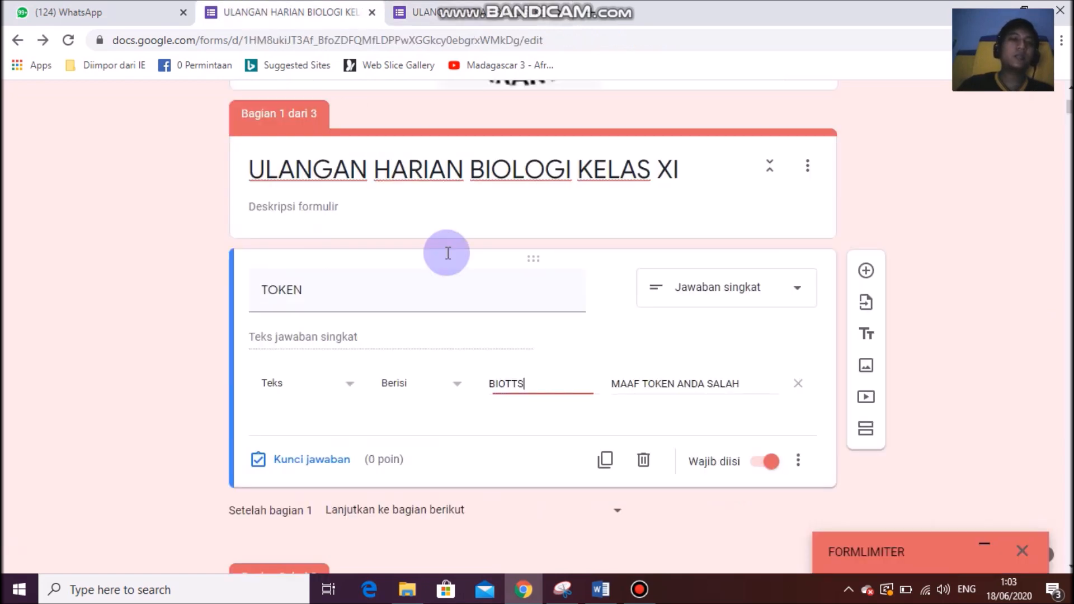
scroll(531, 119, up, 4)
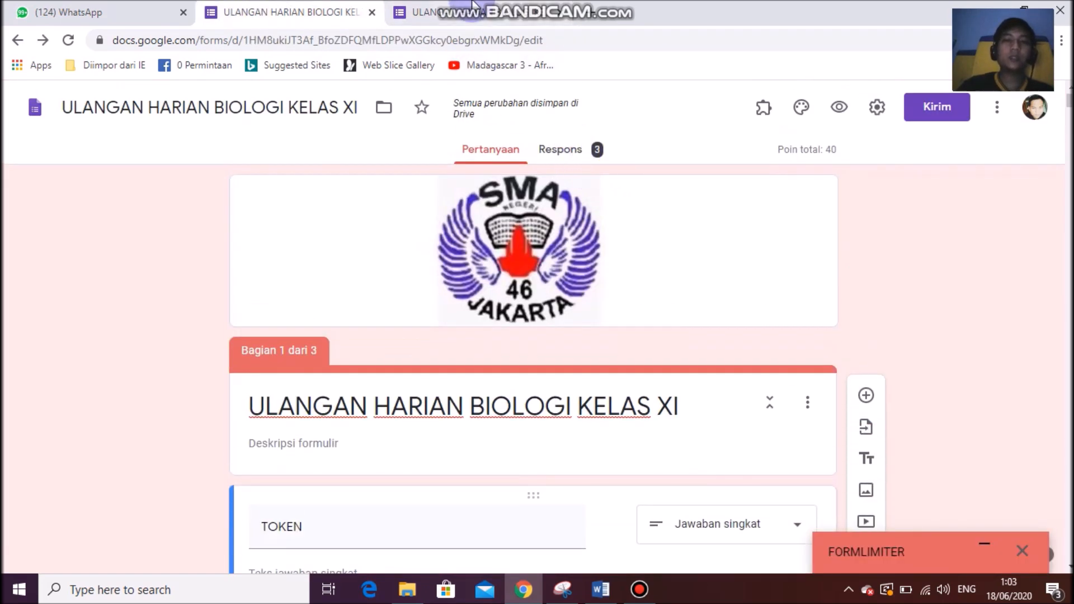
key(ctrl+Tab)
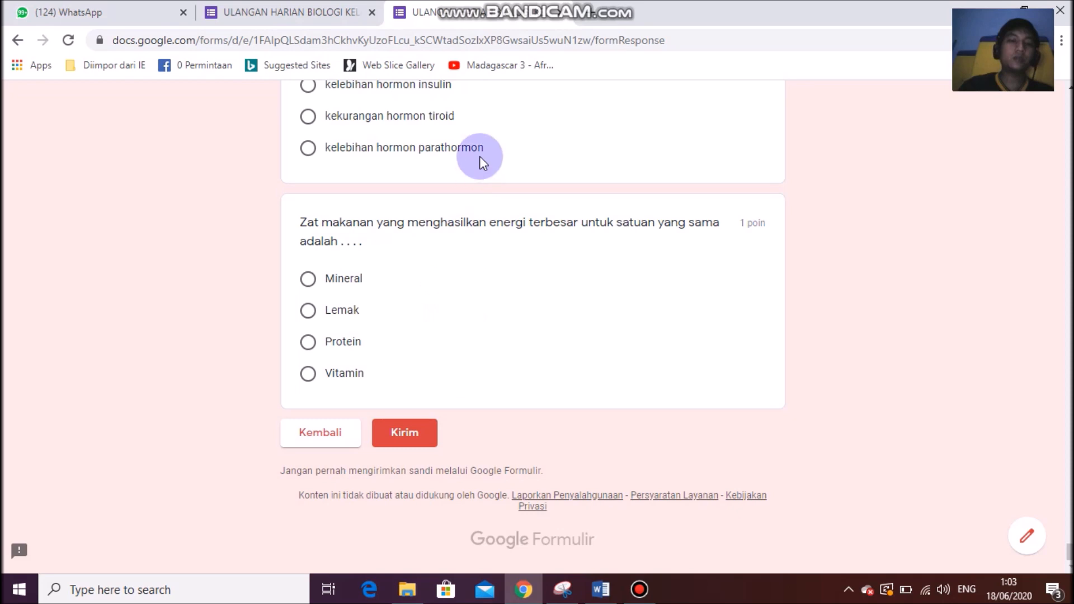
scroll(483, 296, up, 4)
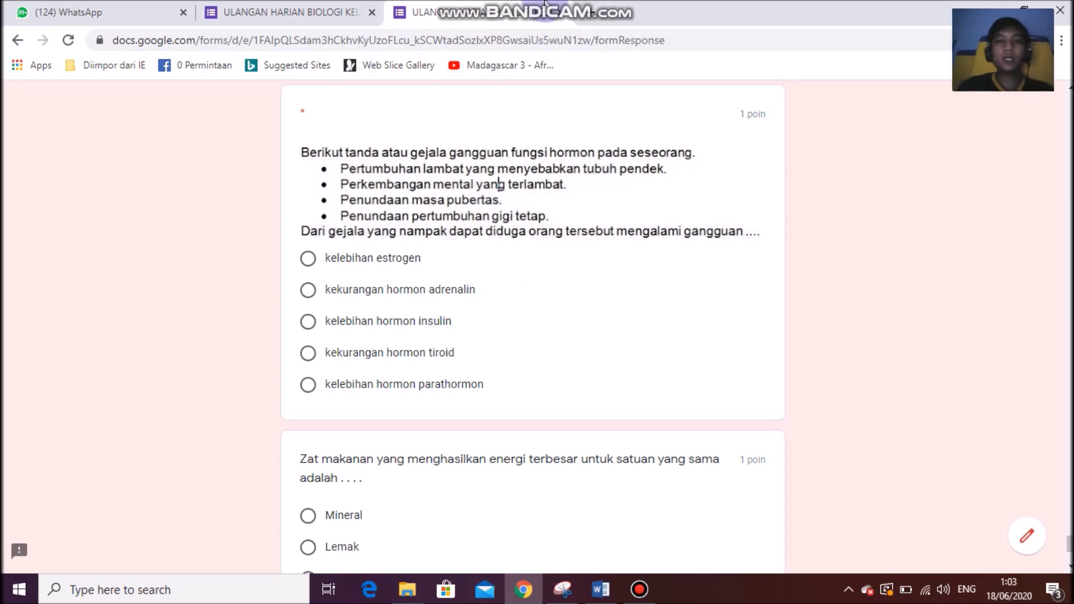
mouse_move(546, 3)
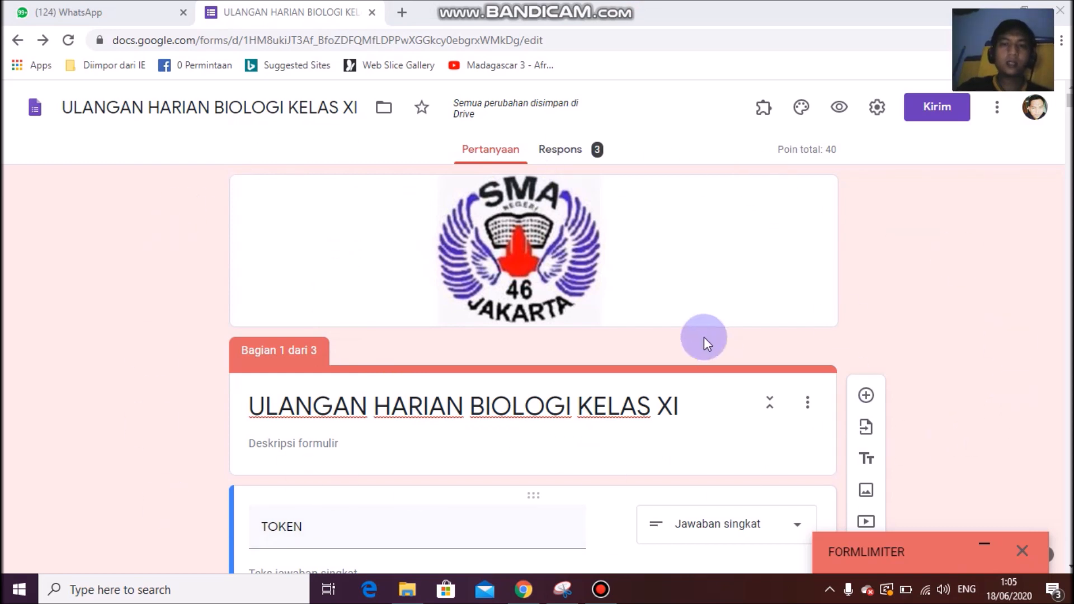
drag(214, 107, 369, 109)
click(82, 107)
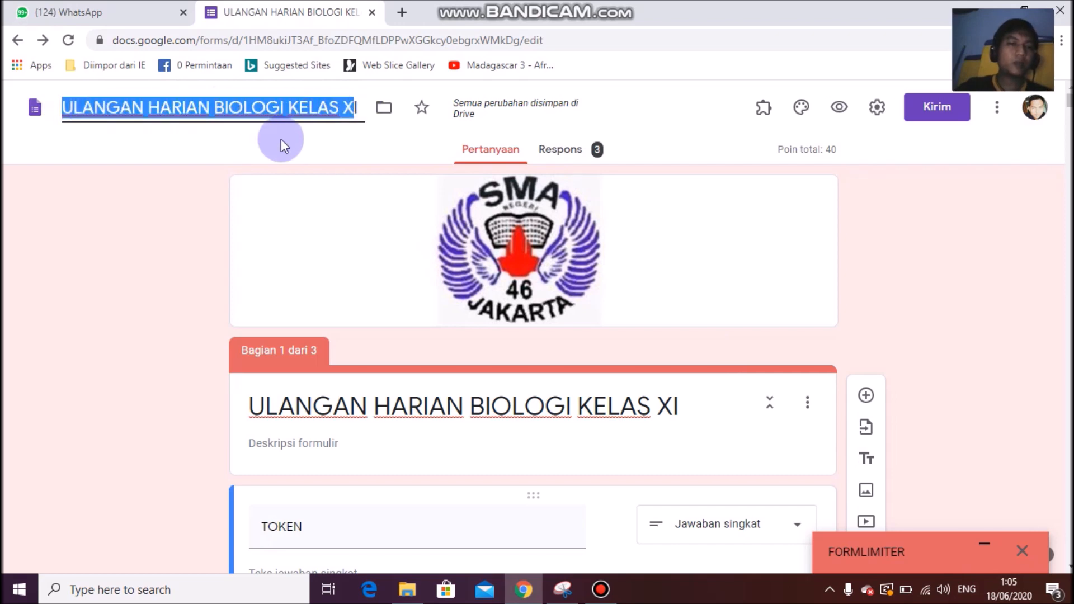
click(107, 107)
drag(61, 107, 371, 108)
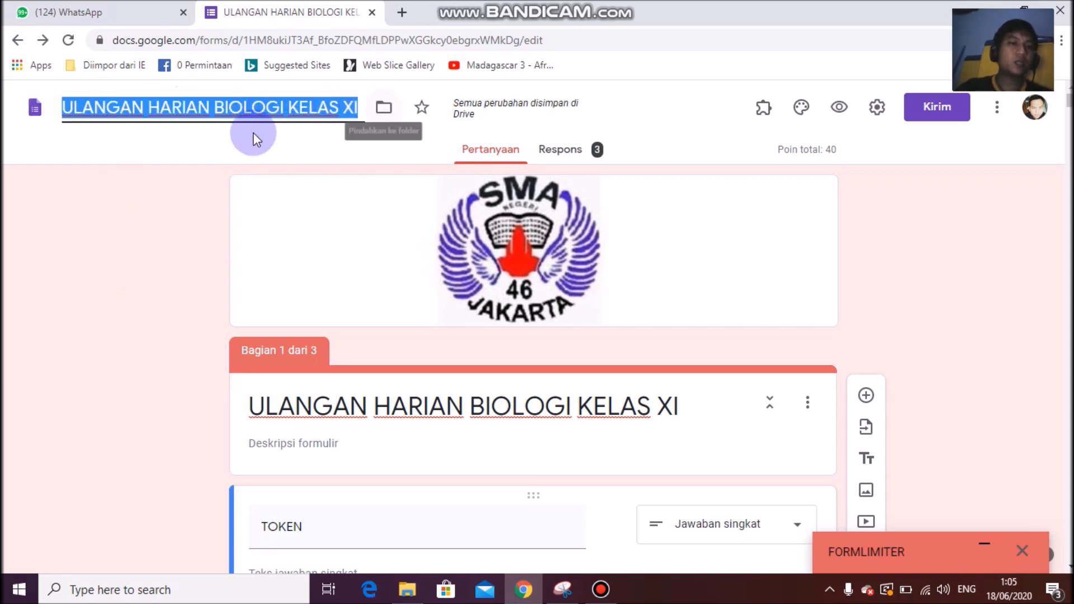
click(466, 407)
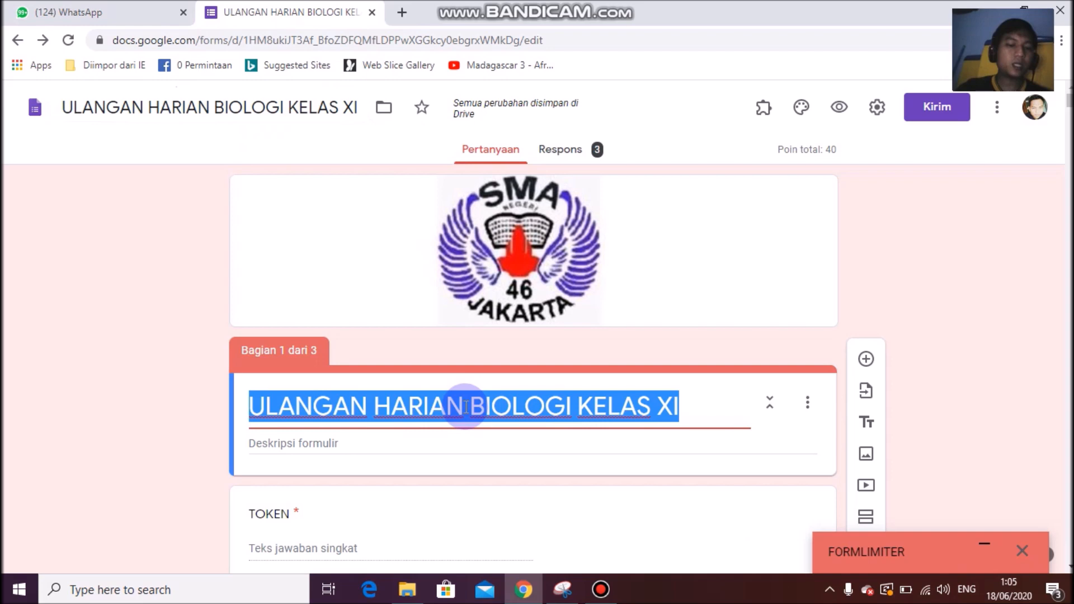
click(185, 124)
triple_click(180, 109)
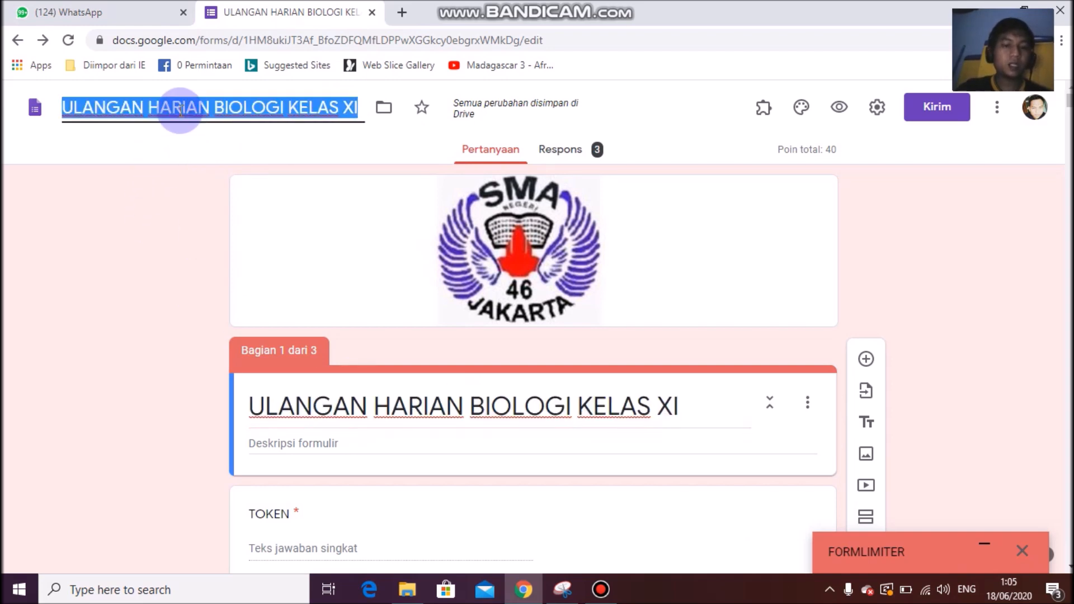
click(193, 242)
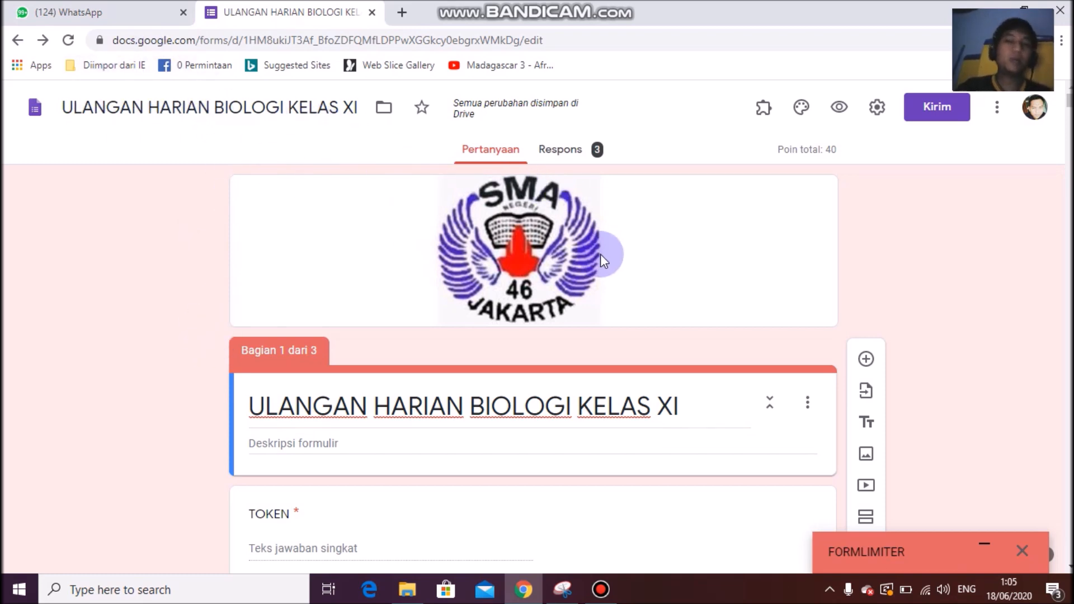
Copy the form's shortened share link, close Send form, and open Windows search.
click(933, 117)
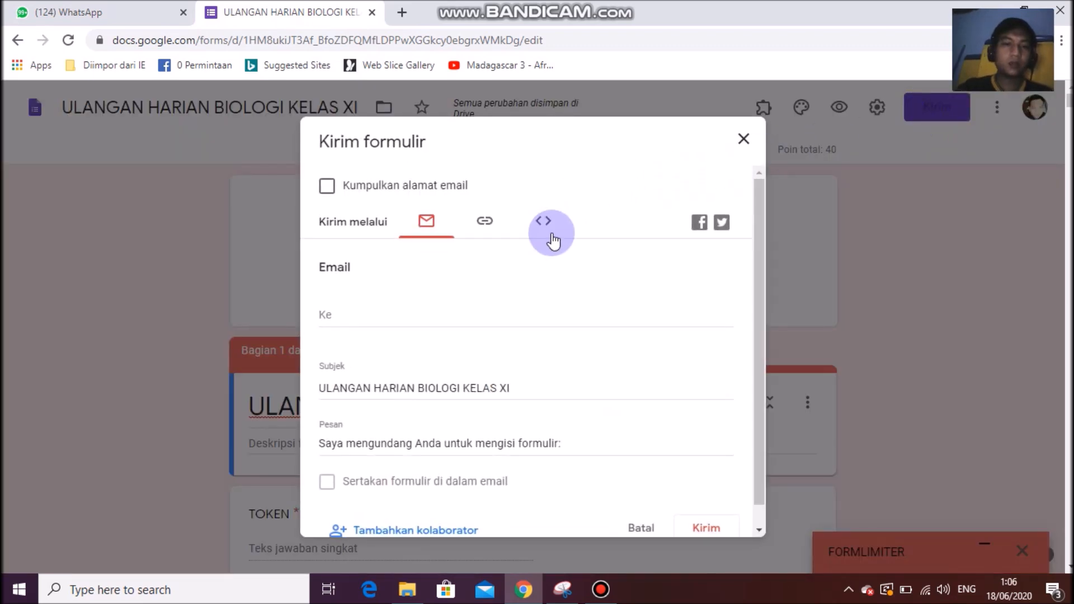
click(484, 224)
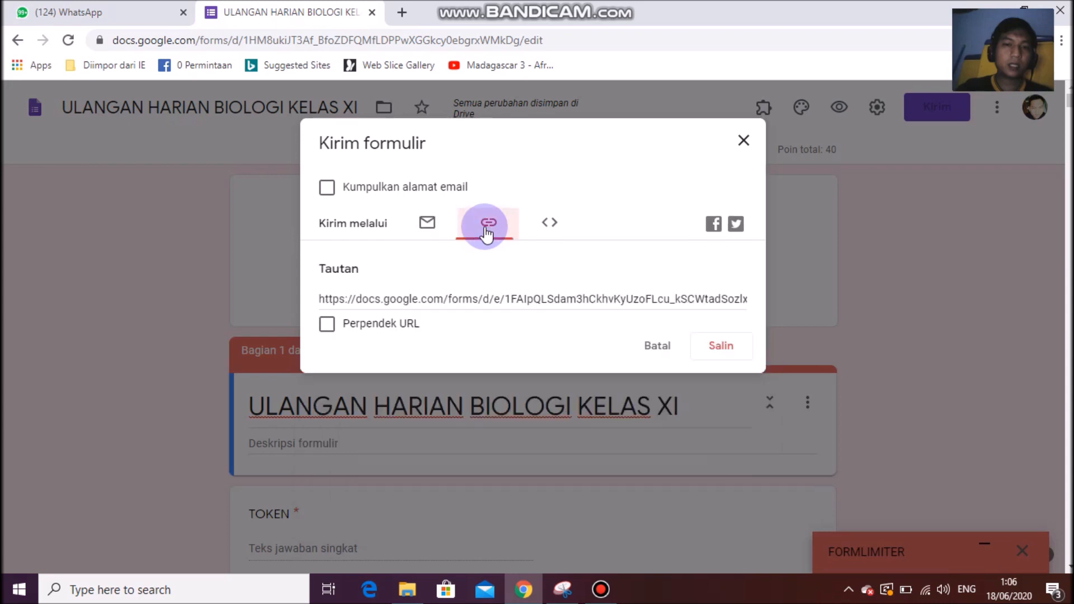
click(327, 325)
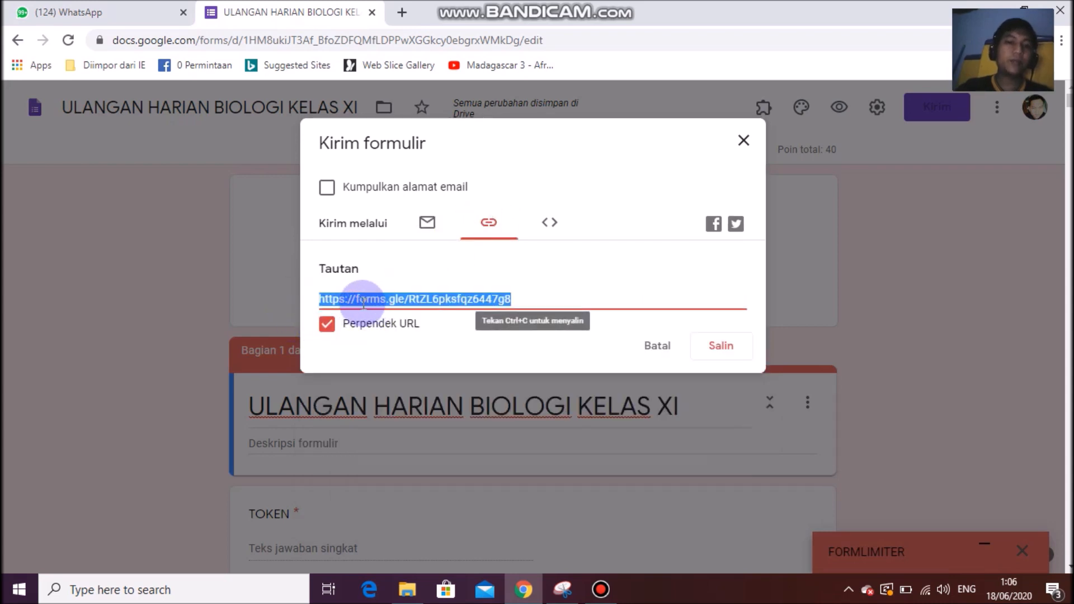
click(720, 350)
click(743, 141)
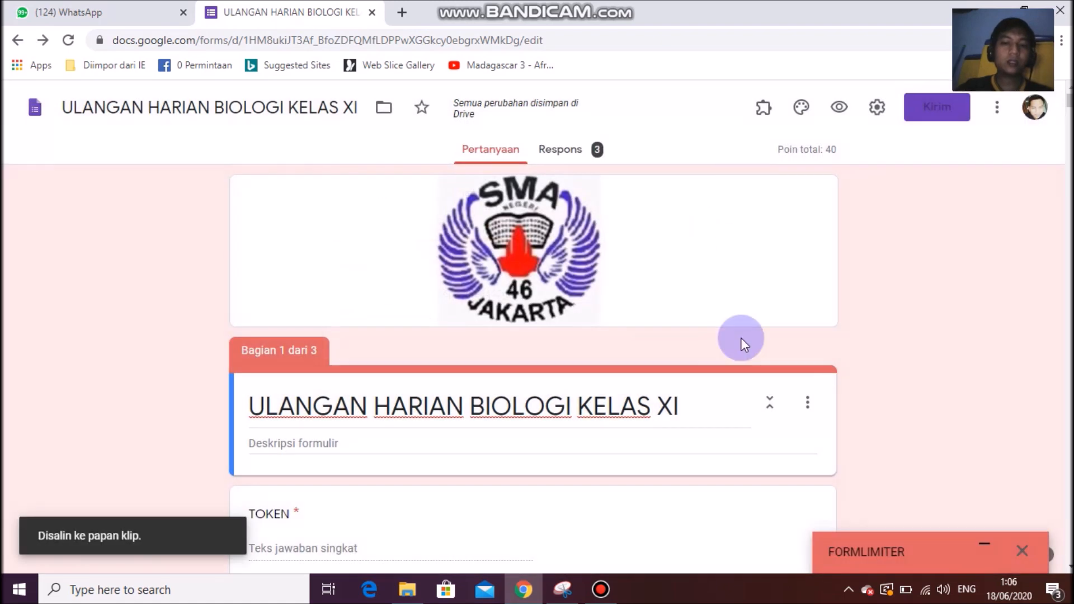
click(126, 590)
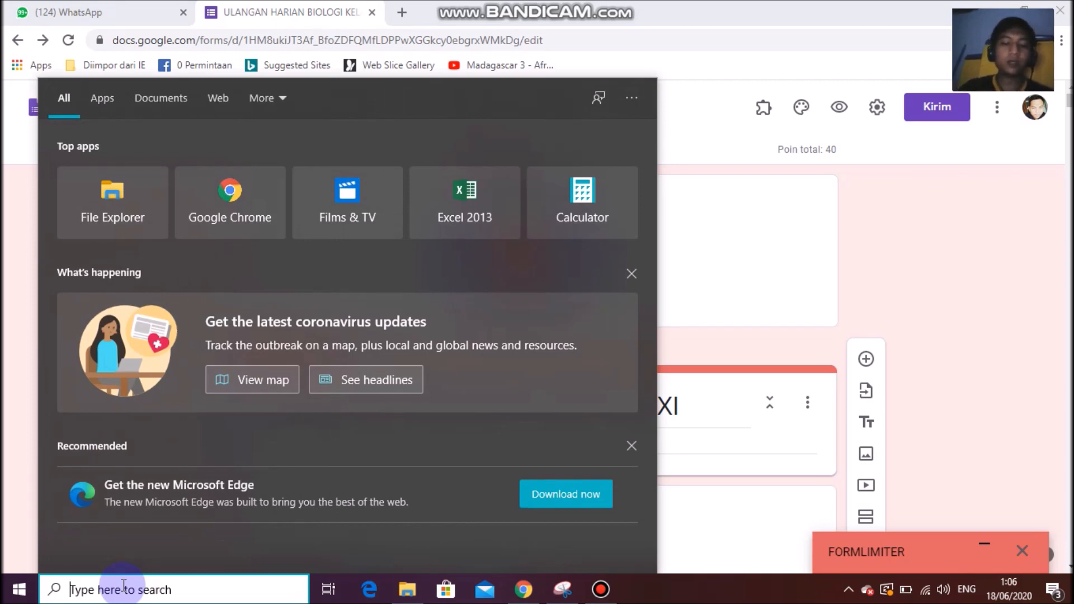
Open Notepad and type the biology exam title with its 2020 date and 08.00-09.30 WIB.
text(NOT)
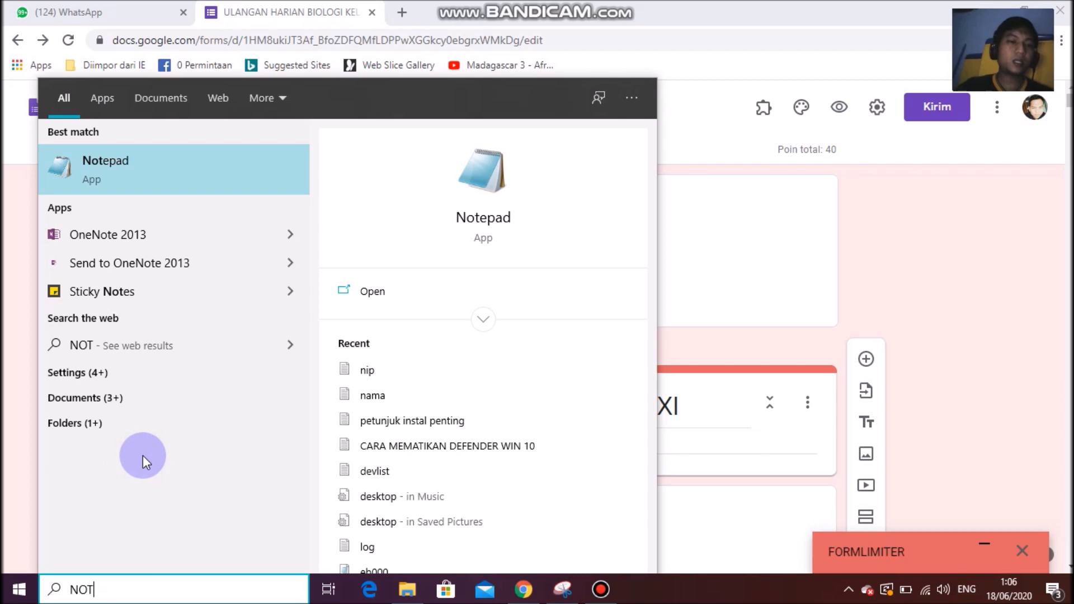
click(149, 175)
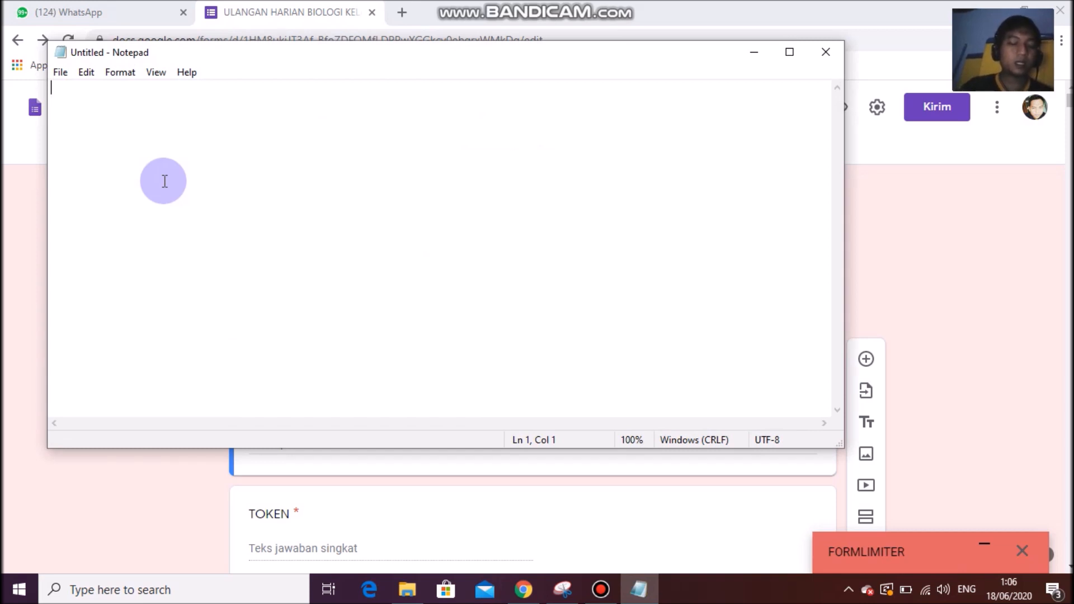
text(SOAL)
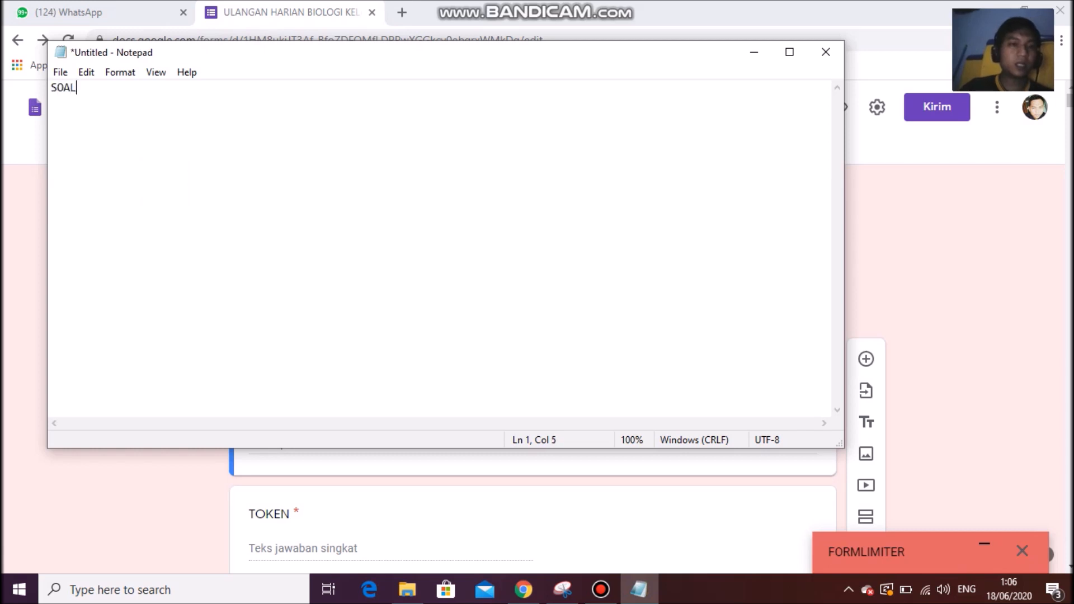
text( BIOLOGI ULANGAN HARIAN KELAS X)
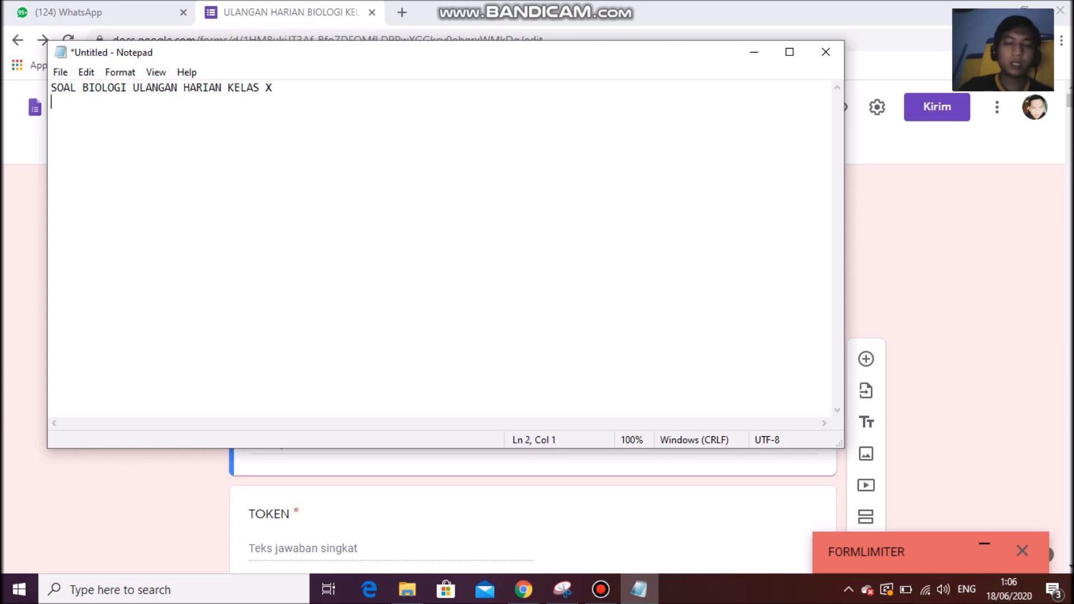
text(GGAL 18)
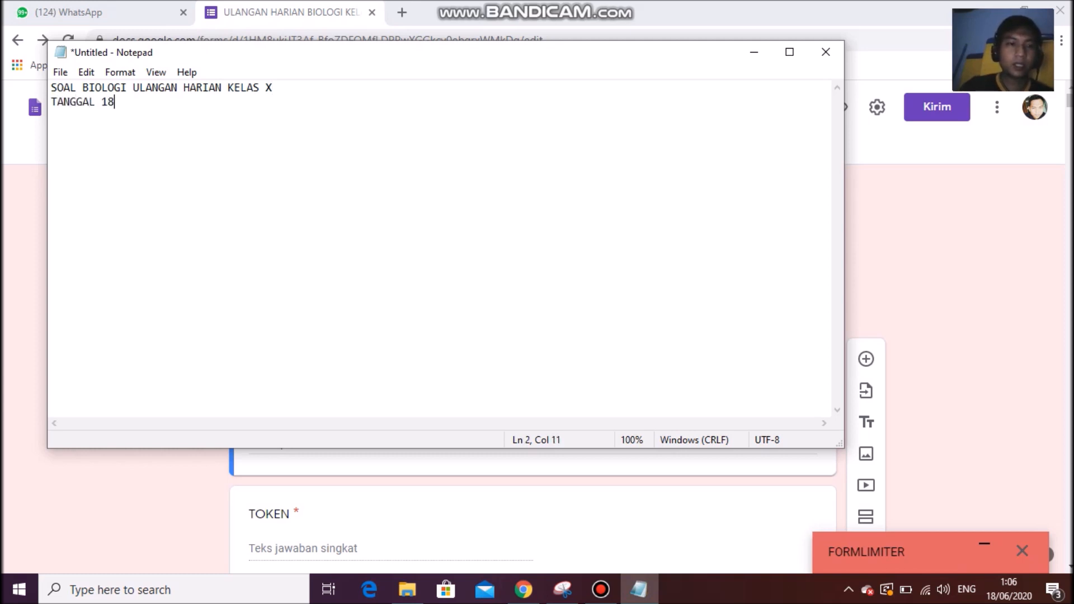
text(202)
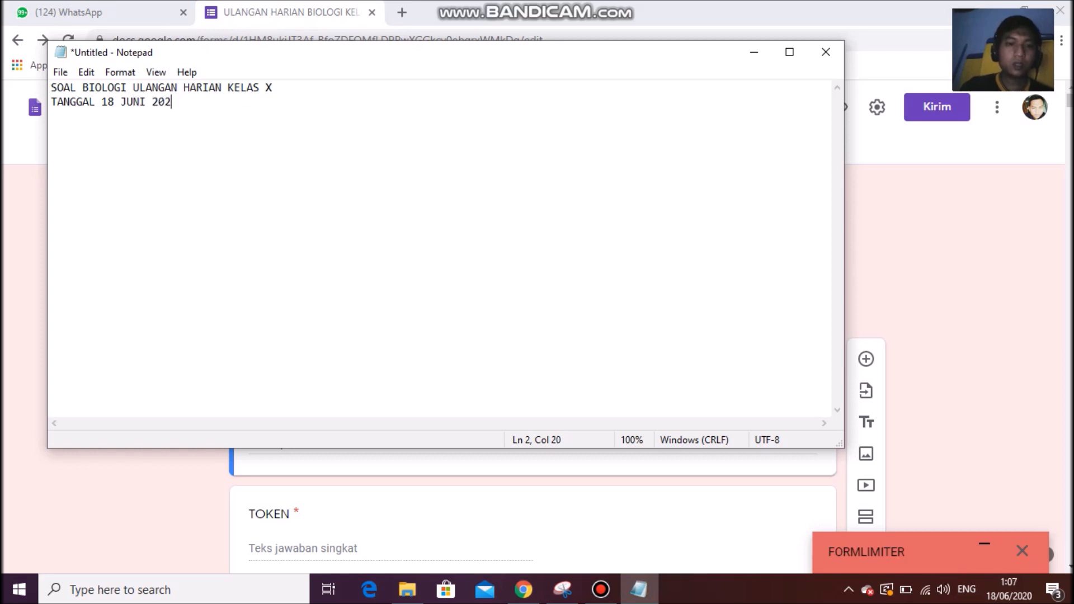
text(0 JAM 08.00-09.30 WIB)
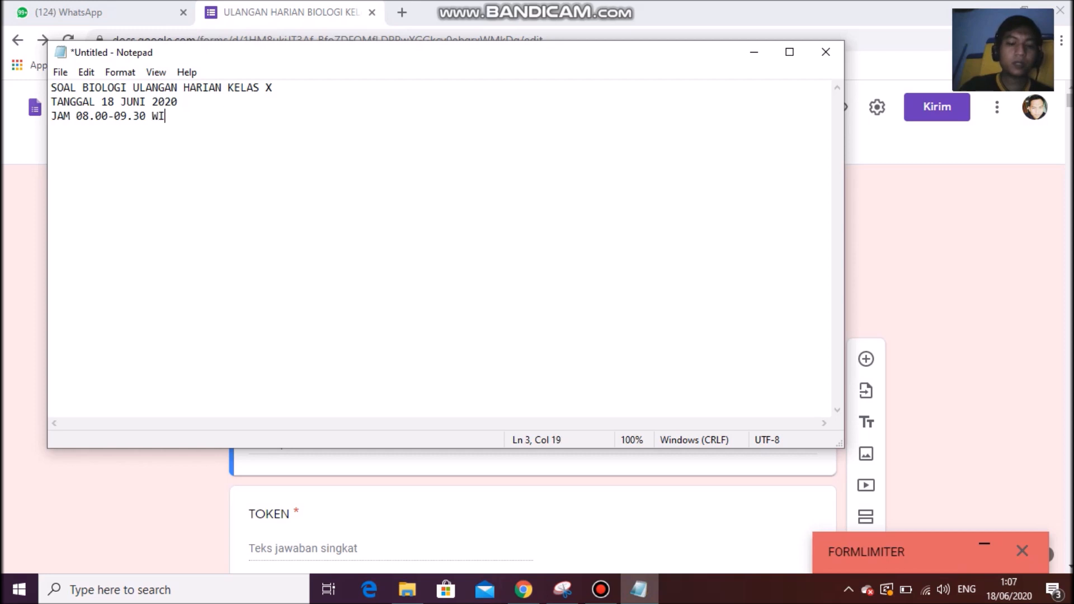
Add a LINK SOAL line with the pasted form link, then a TOKEN : line.
key(Return)
key(Return)
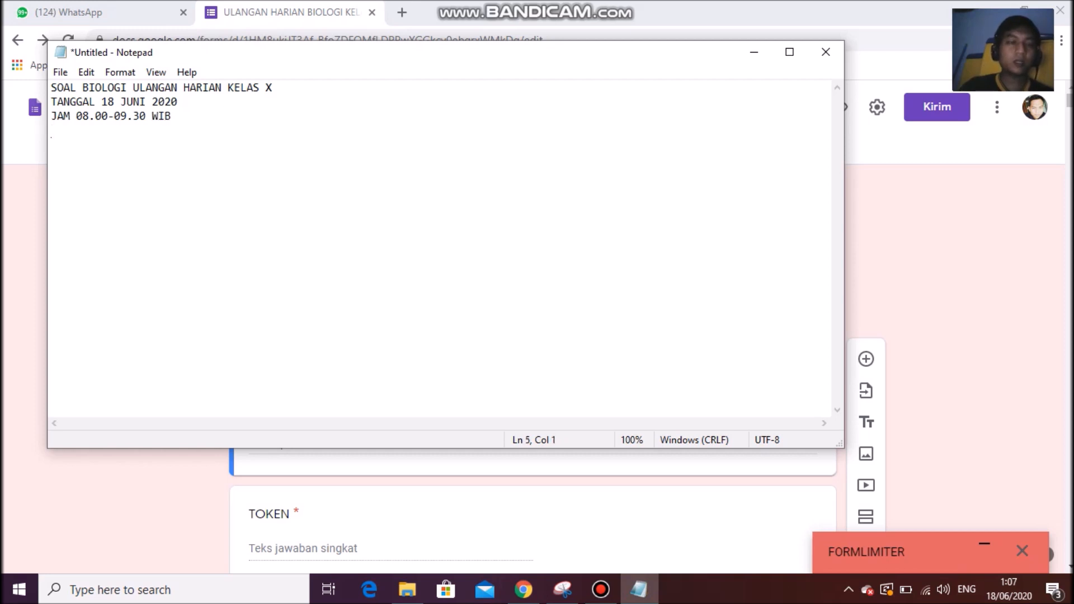
text(LINK SOAL :)
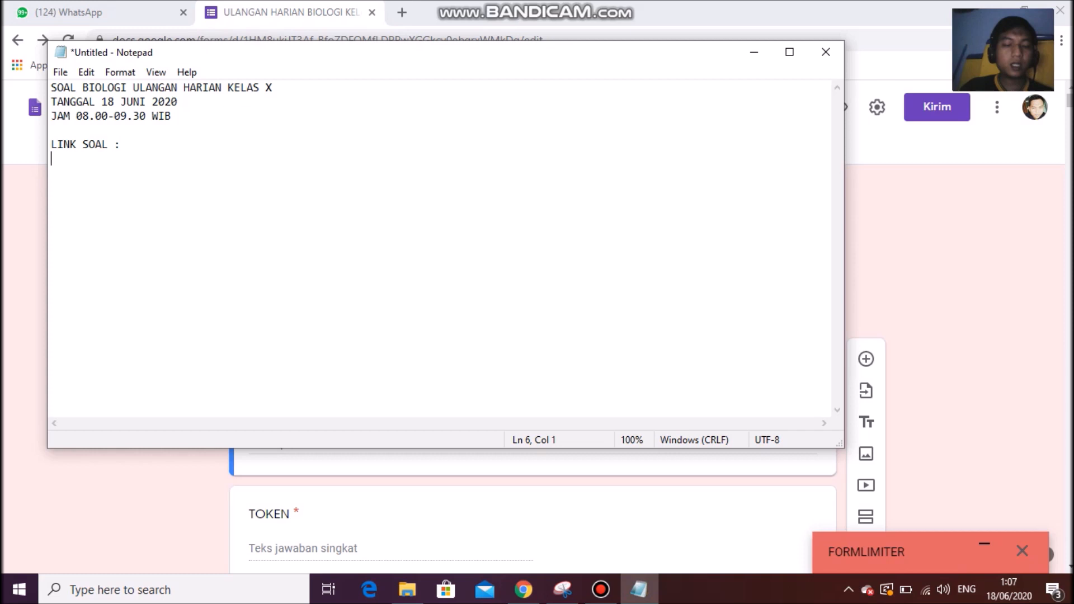
text(https://forms.gle/RtZL6pksfqz6447g8)
key(Return)
text(TOK)
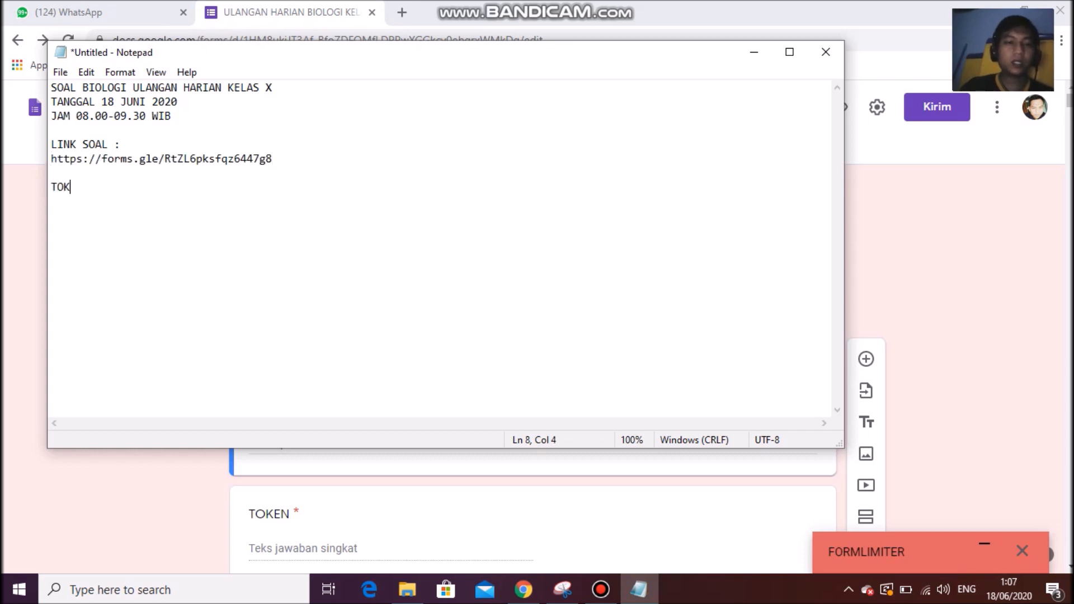
text(EN :)
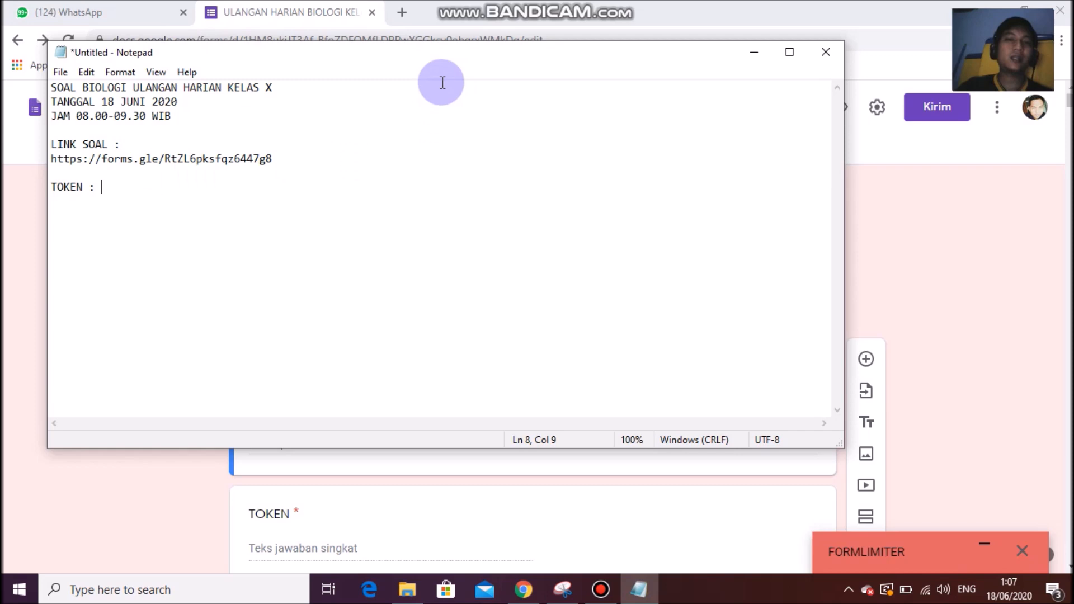
drag(428, 59, 417, 81)
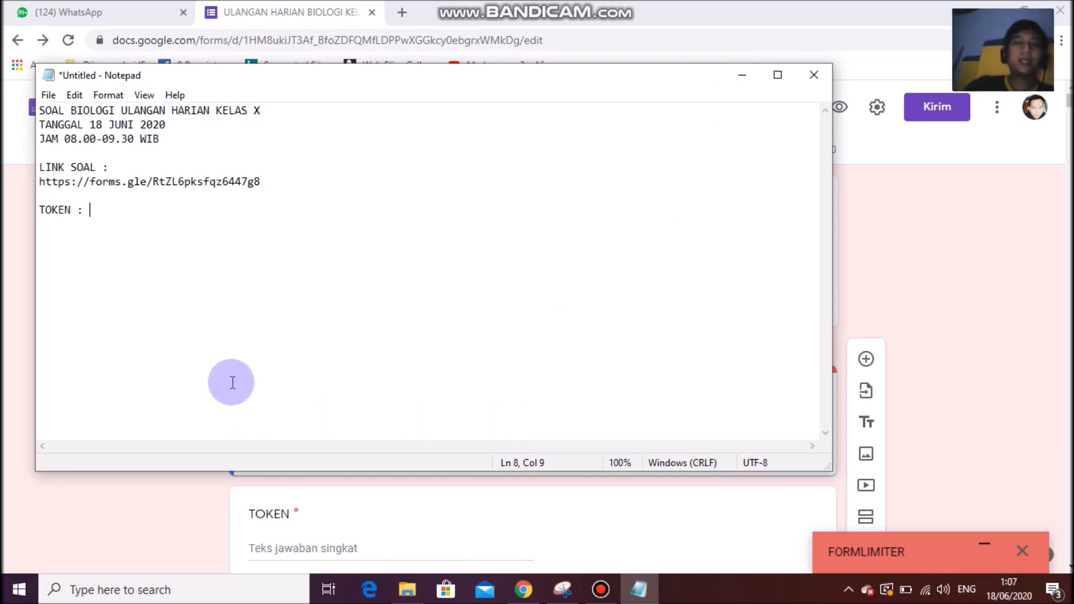
click(738, 77)
scroll(509, 370, down, 5)
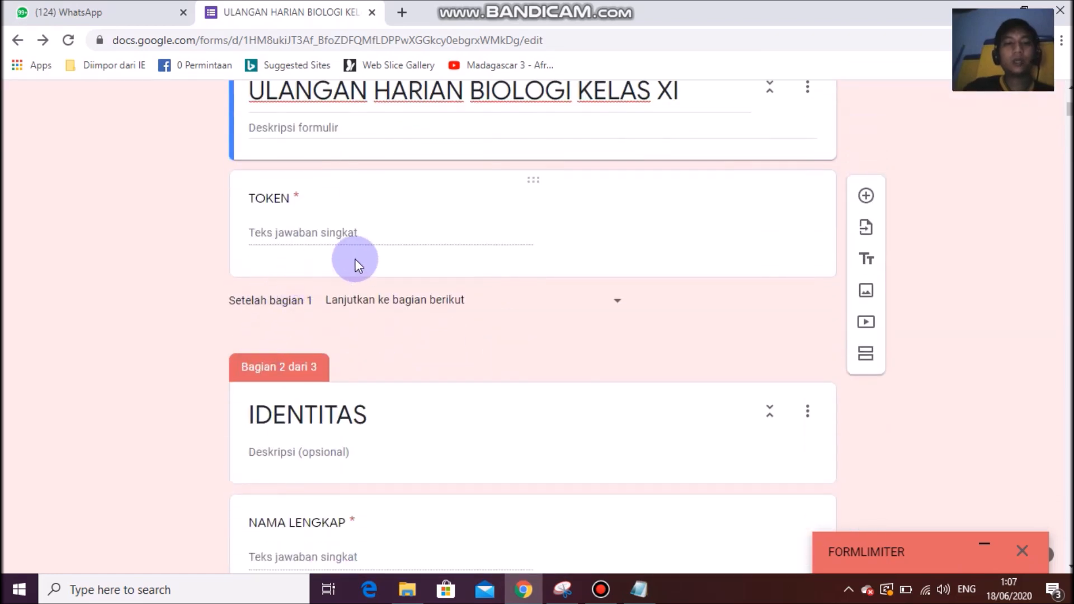
click(451, 263)
drag(520, 303, 489, 305)
key(ctrl+c)
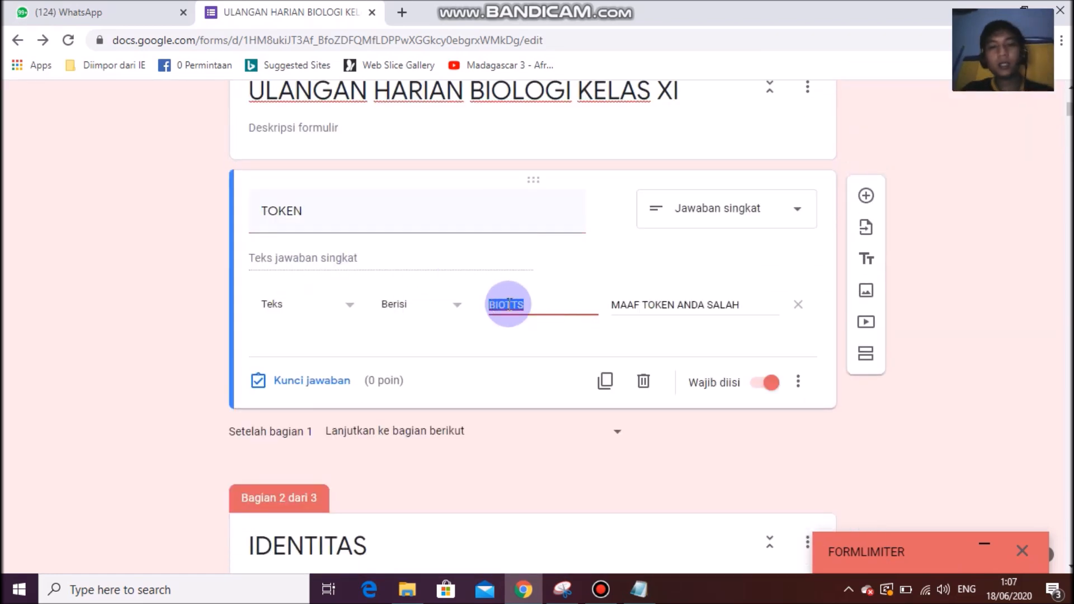
click(642, 592)
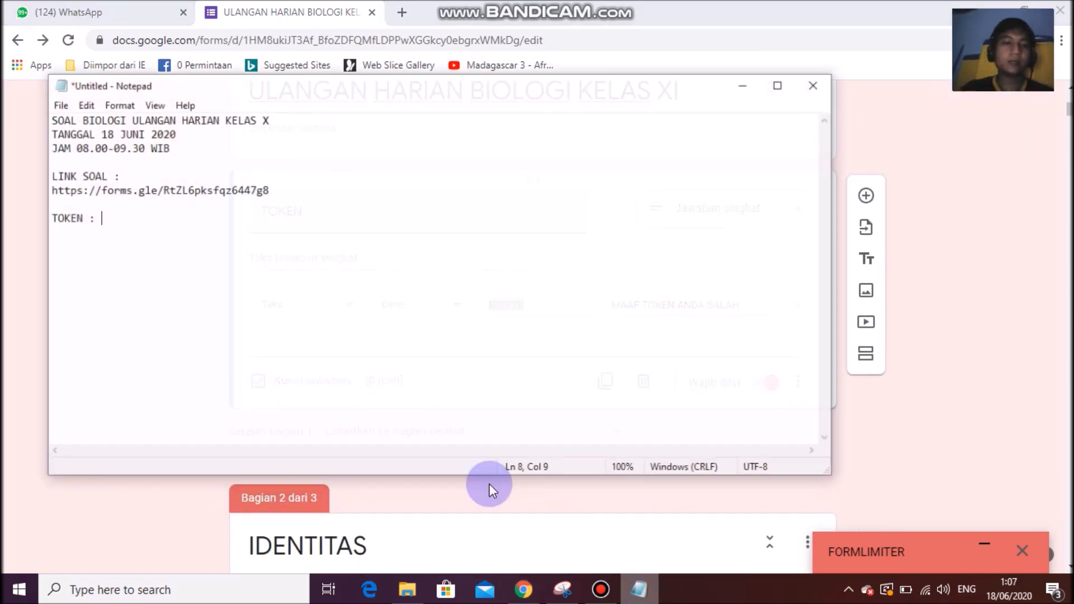
key(ctrl+v)
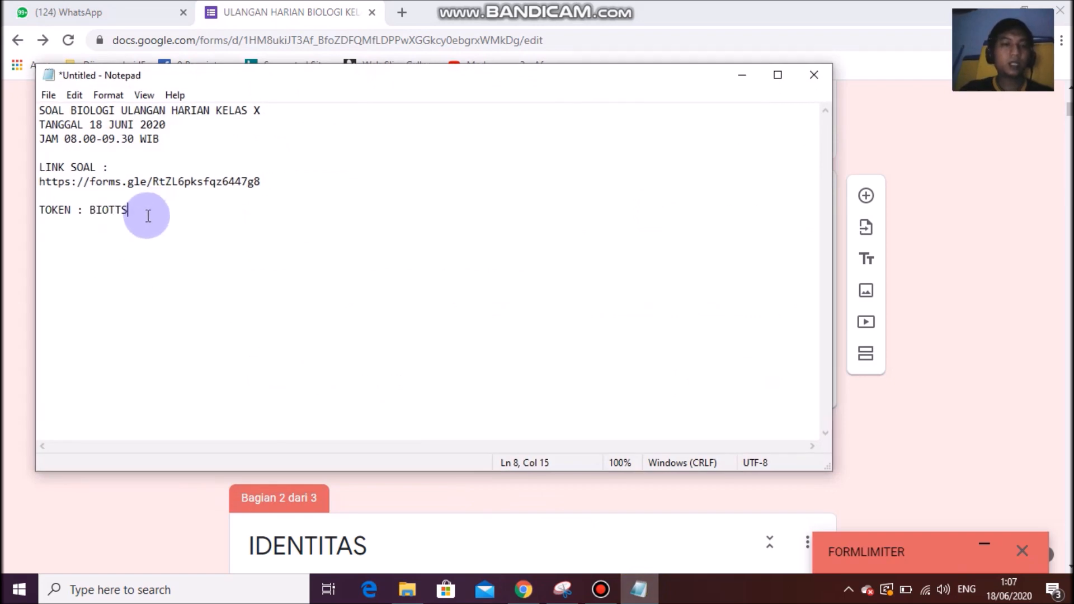
Save the notice in the Dokumen folder as DRAFT SOAL BIO X UH 1.
click(49, 95)
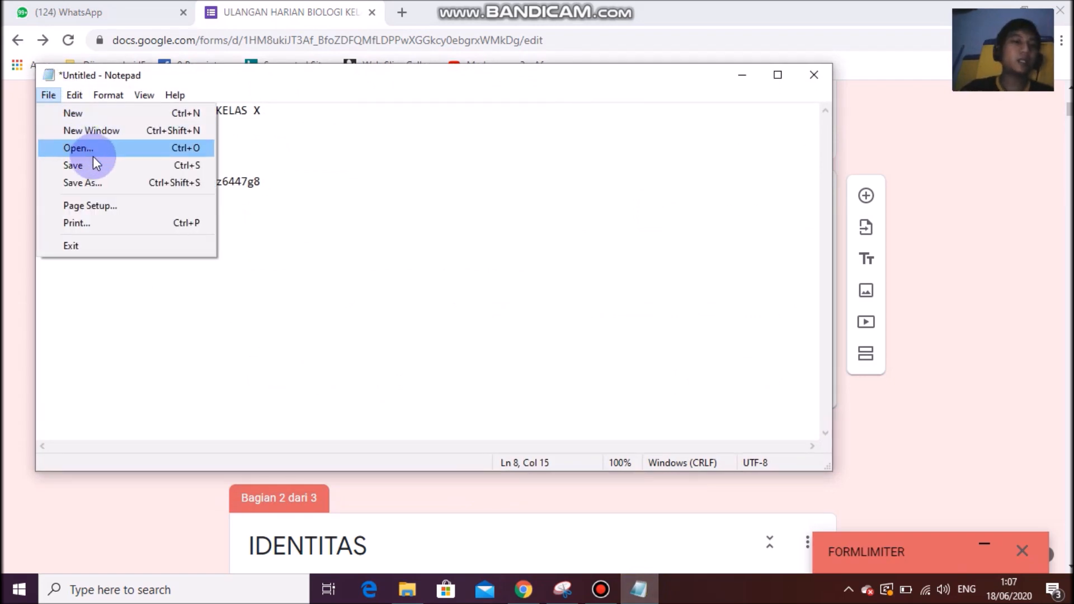
click(99, 177)
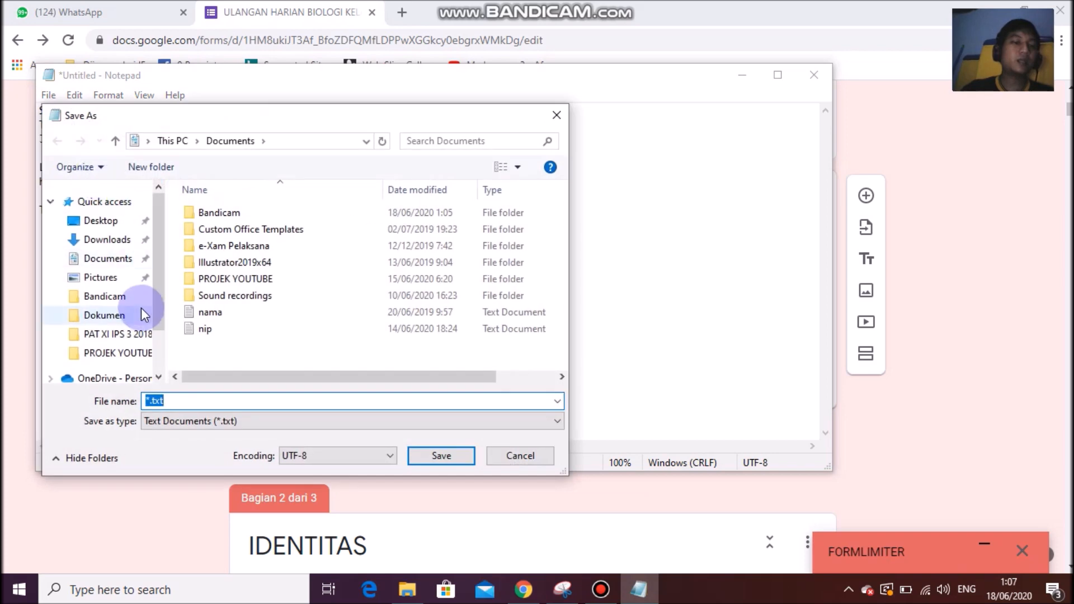
drag(160, 307, 157, 331)
click(107, 354)
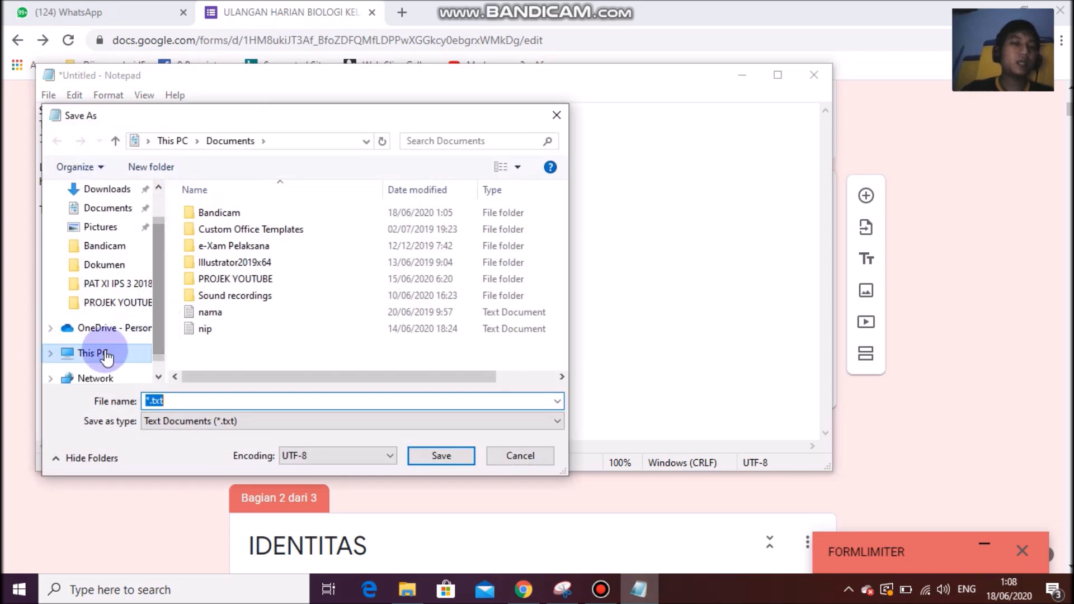
click(114, 267)
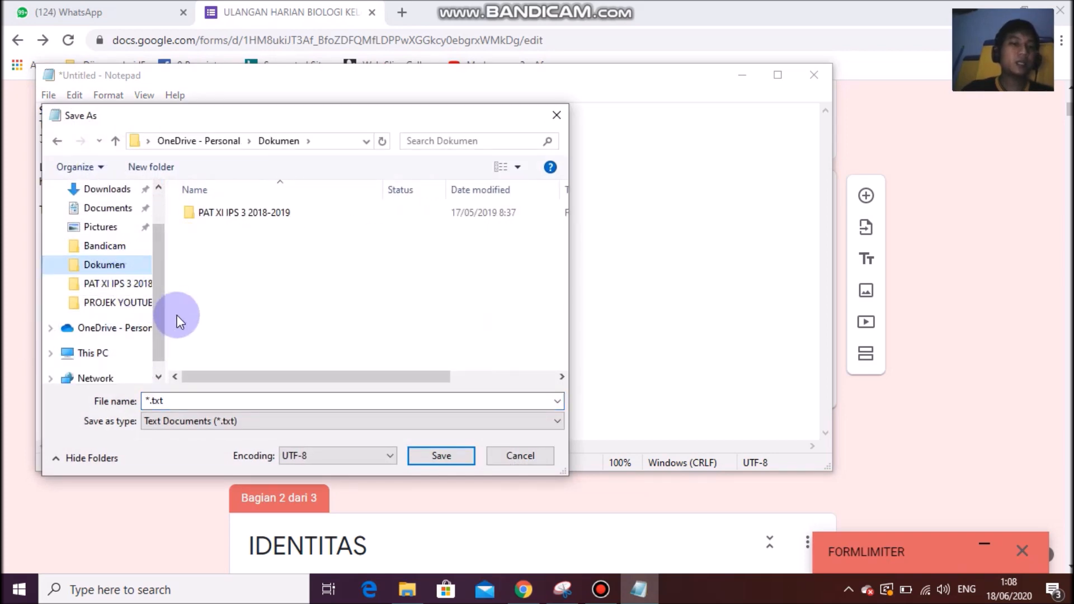
double_click(171, 401)
text(DRAFT SOAL B)
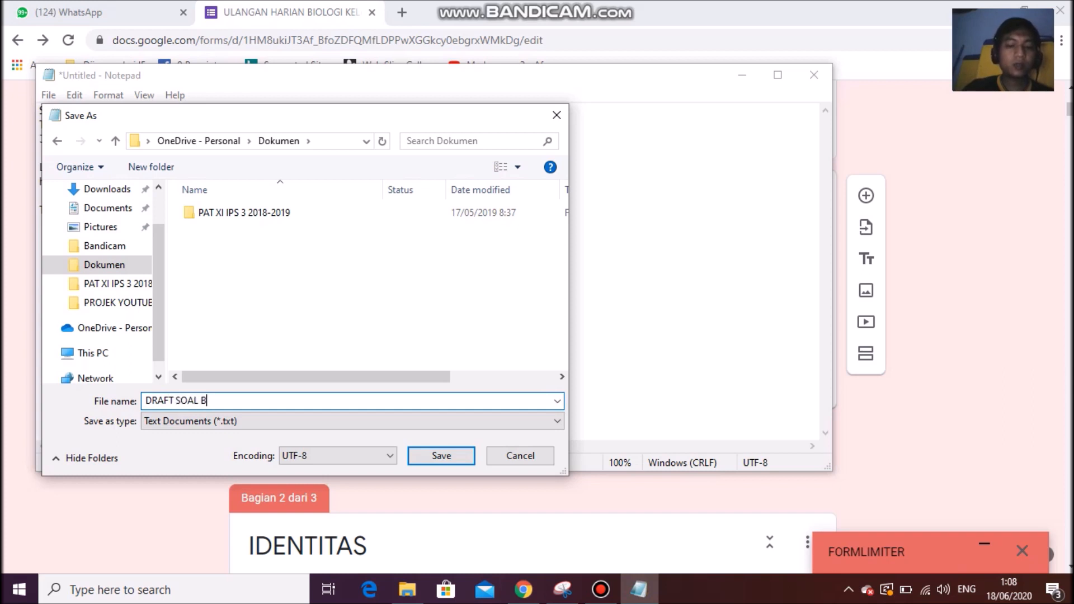
text(IO X UH 1)
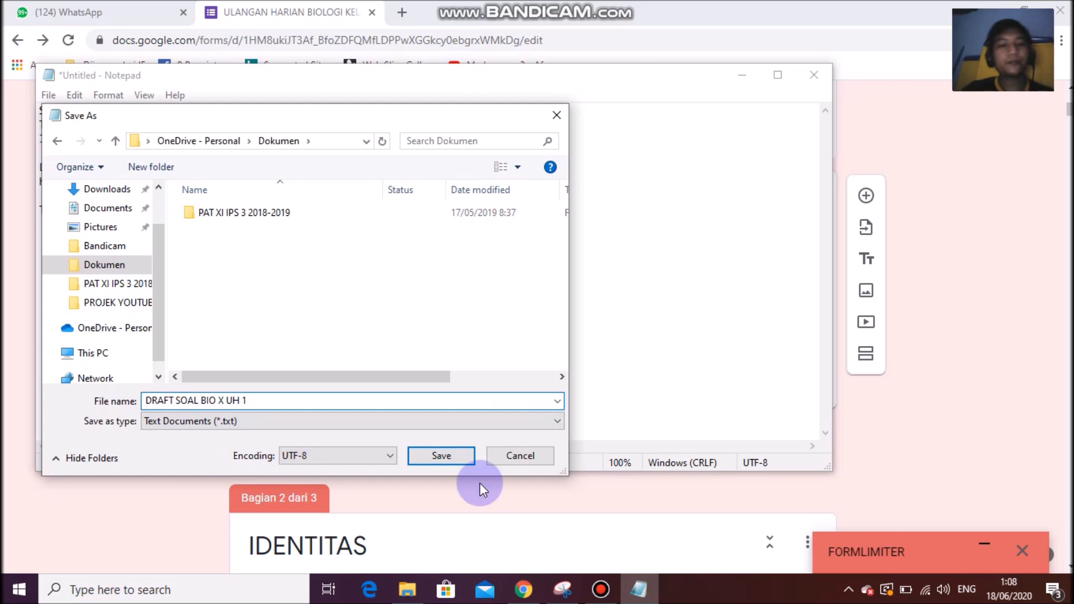
click(457, 455)
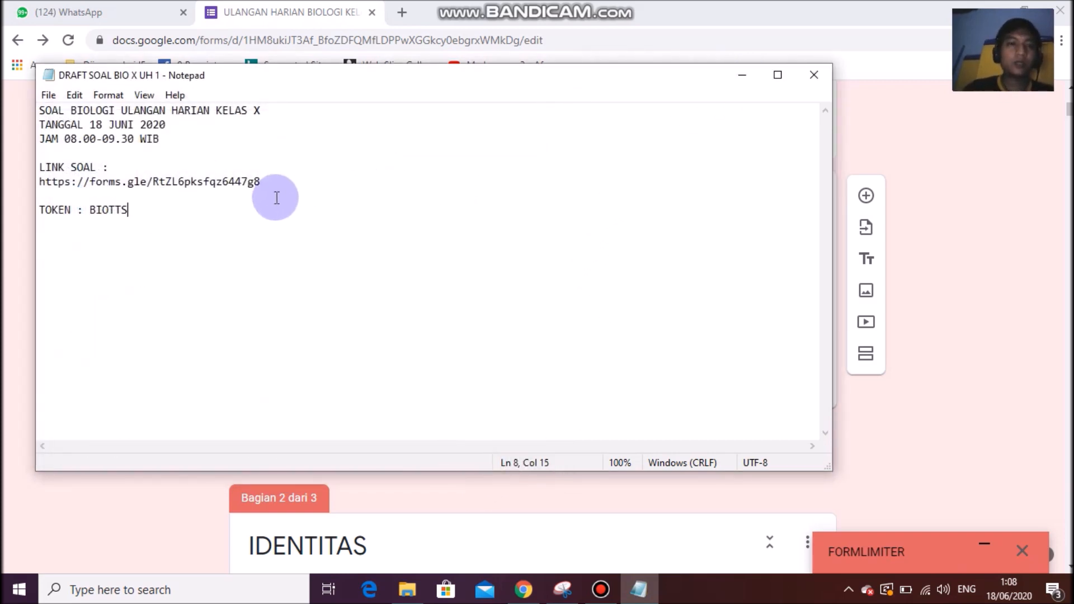
Wrap the title line in asterisks, select and copy the whole notice, then minimize Notepad.
drag(347, 213, 3, 108)
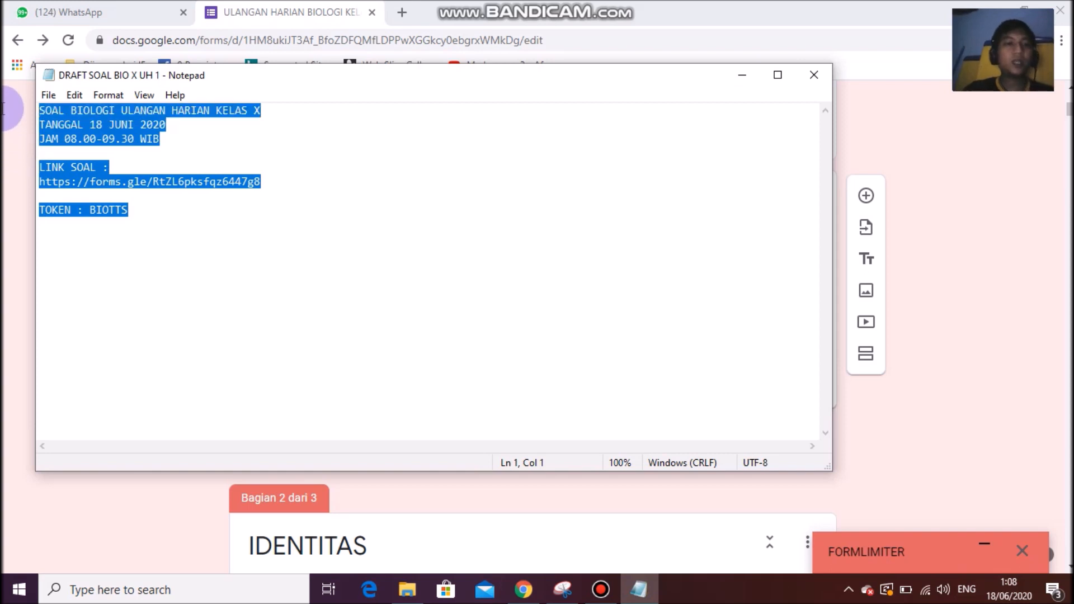
click(42, 109)
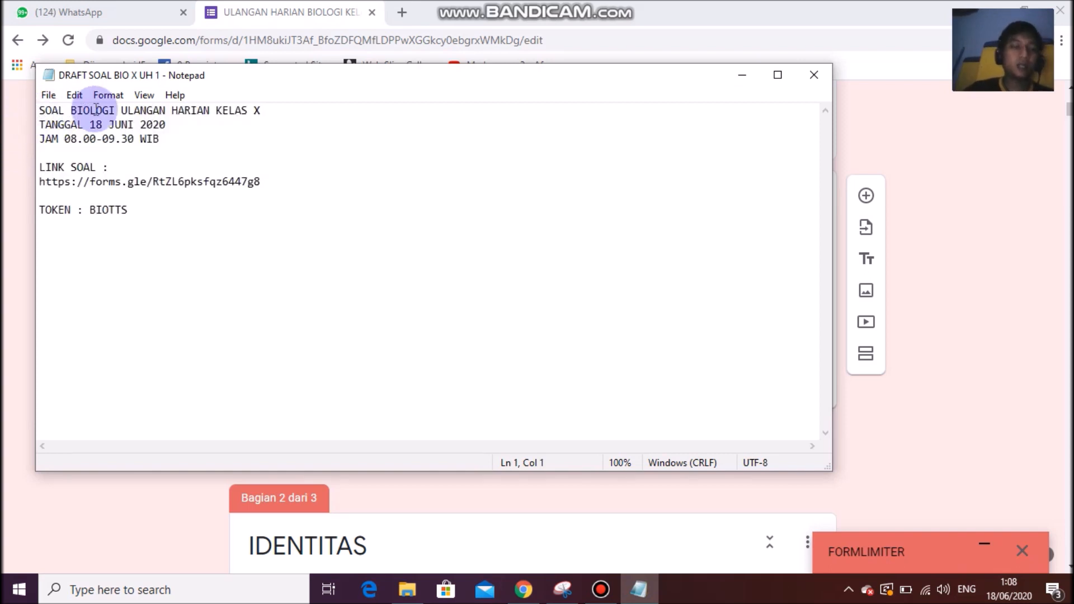
text(*)
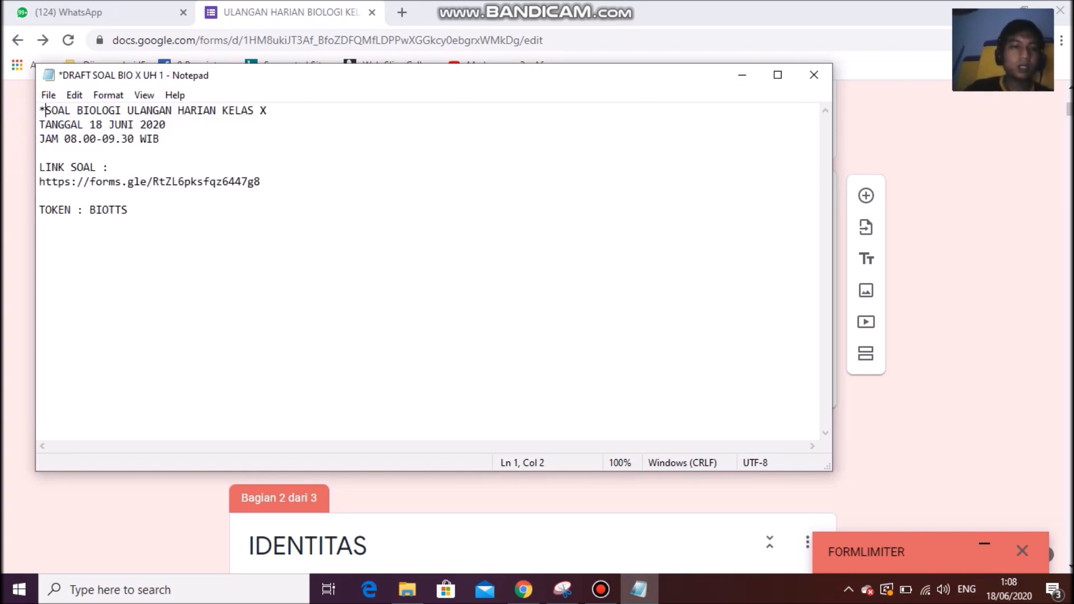
click(291, 110)
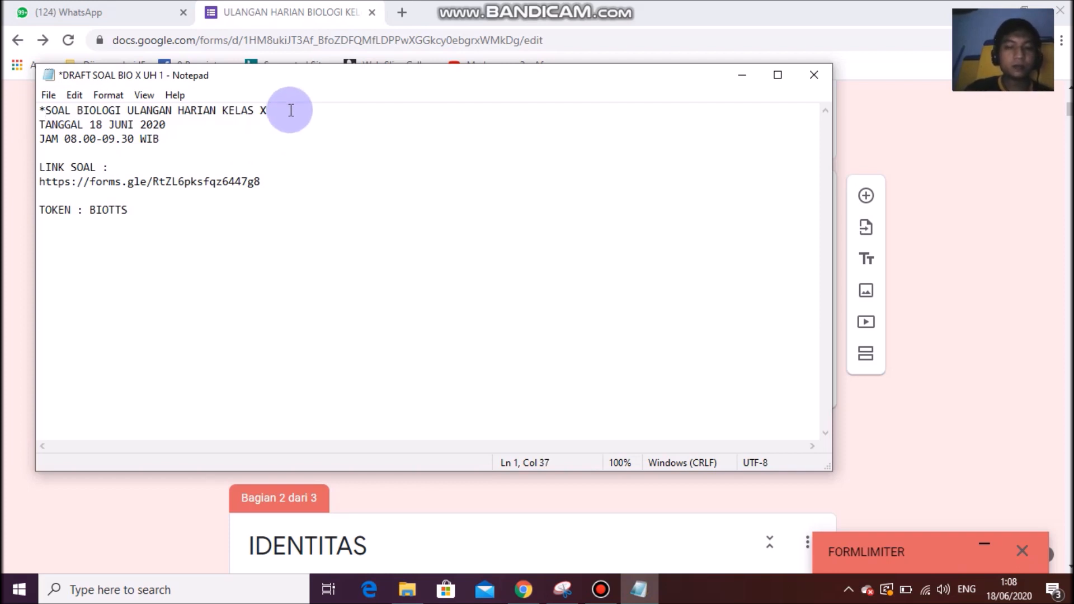
text(*)
drag(244, 242, 26, 110)
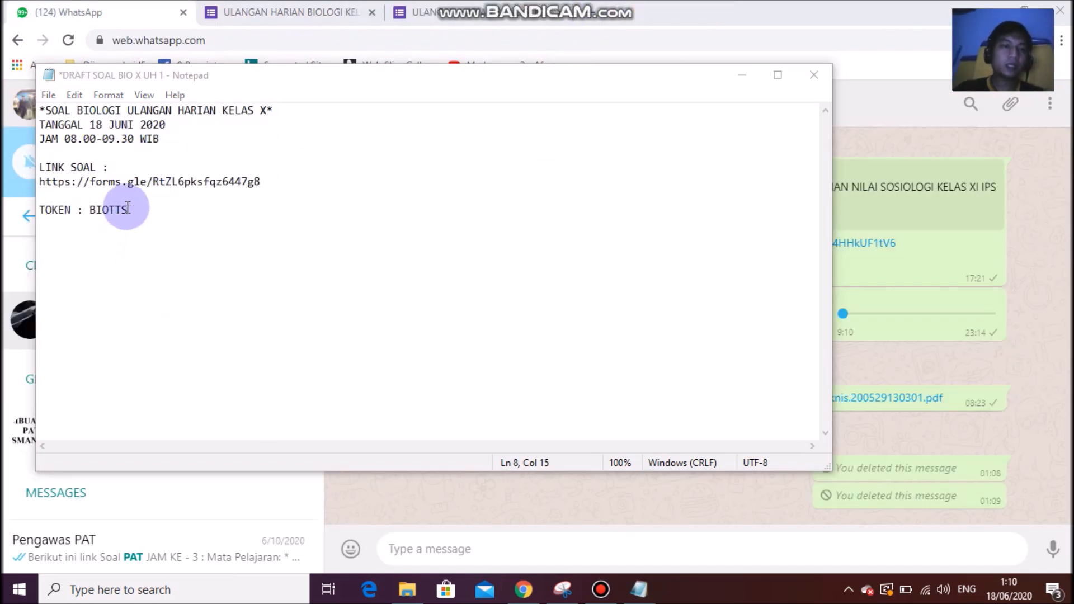
drag(134, 212, 34, 106)
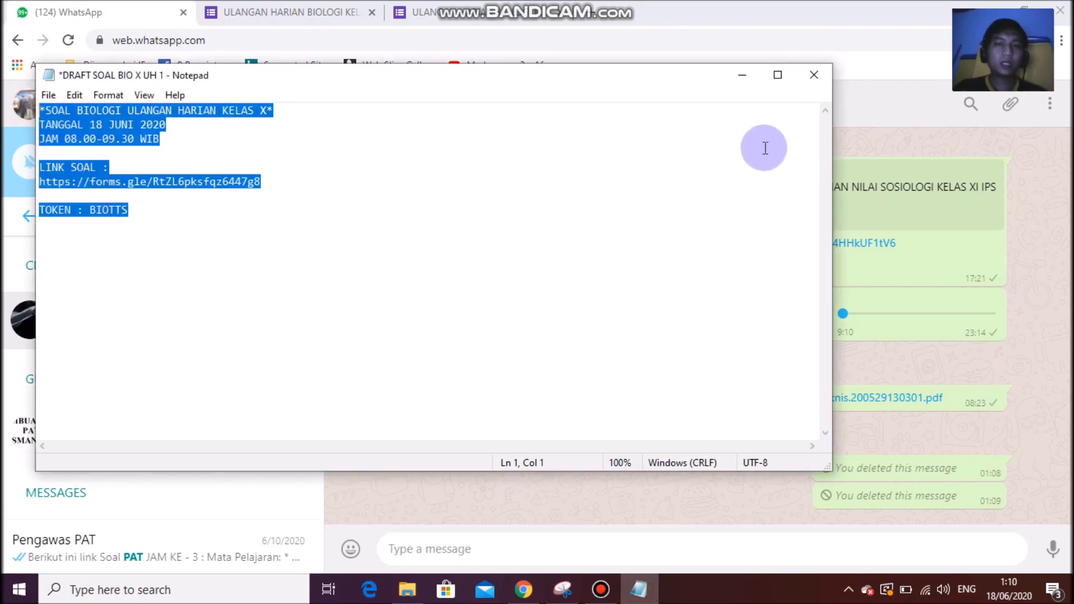
click(742, 75)
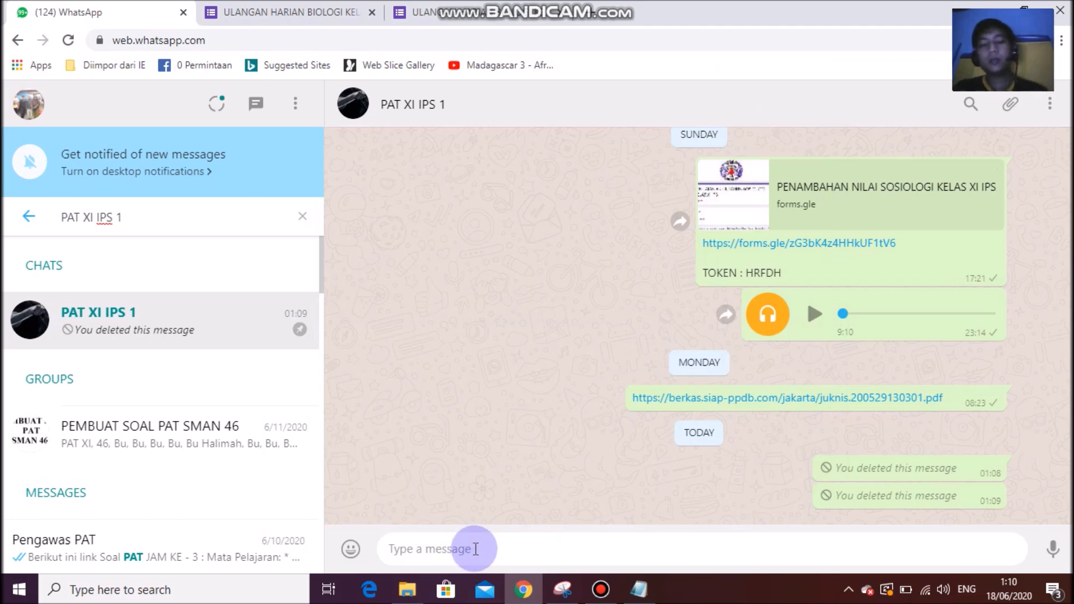
key(ctrl+v)
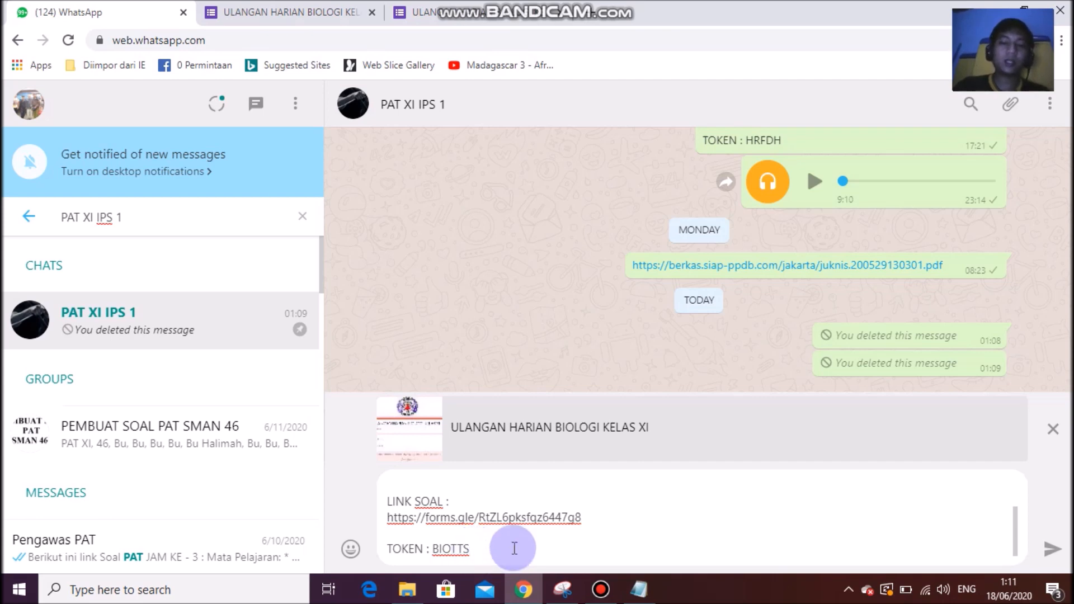
click(282, 12)
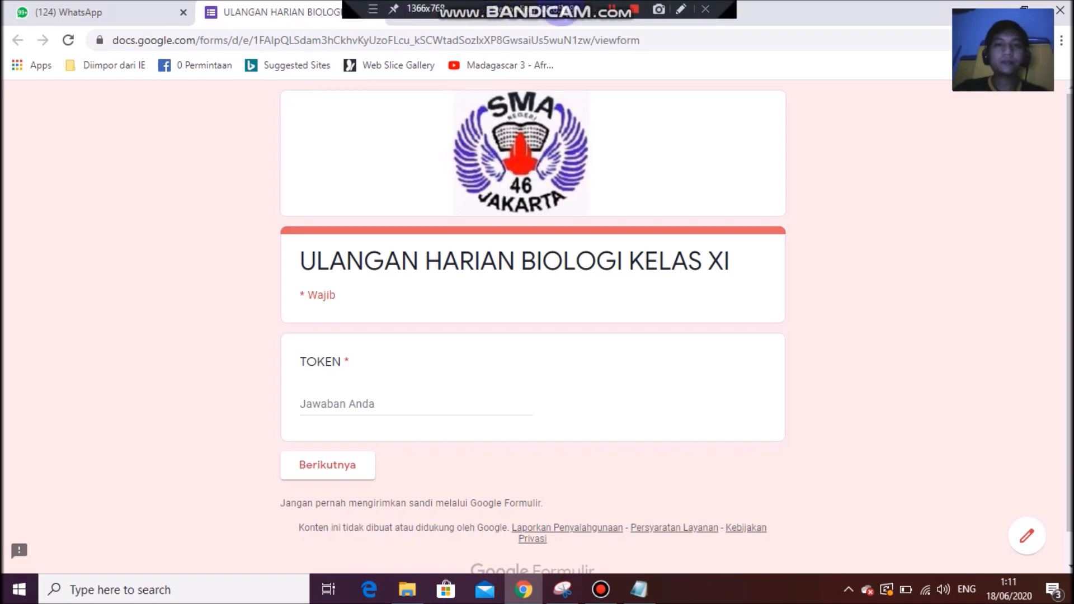
click(613, 15)
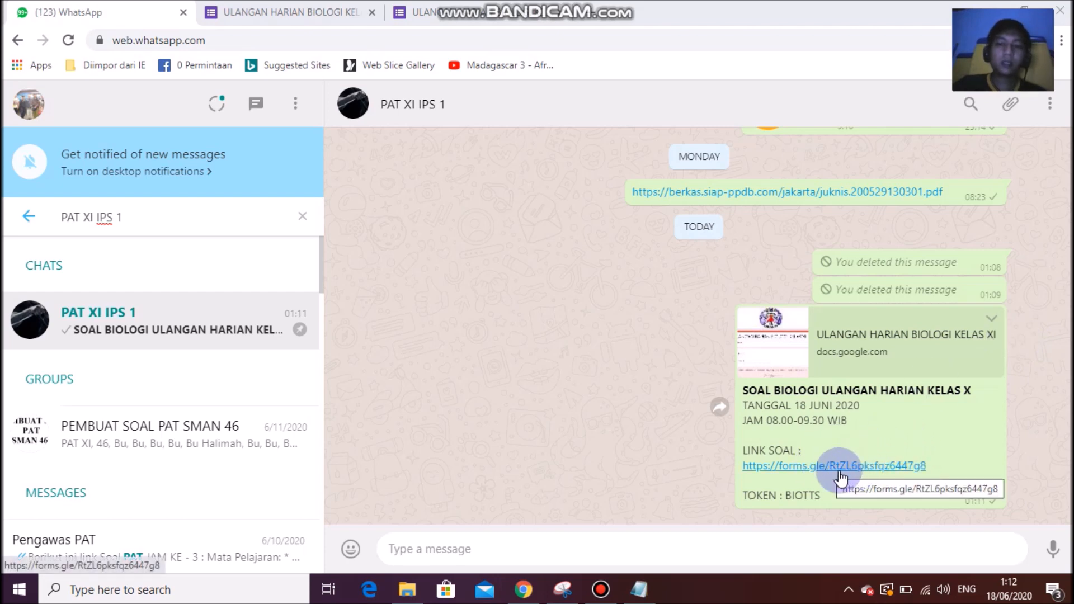
Open the shared forms.gle exam link from the WhatsApp chat.
click(785, 476)
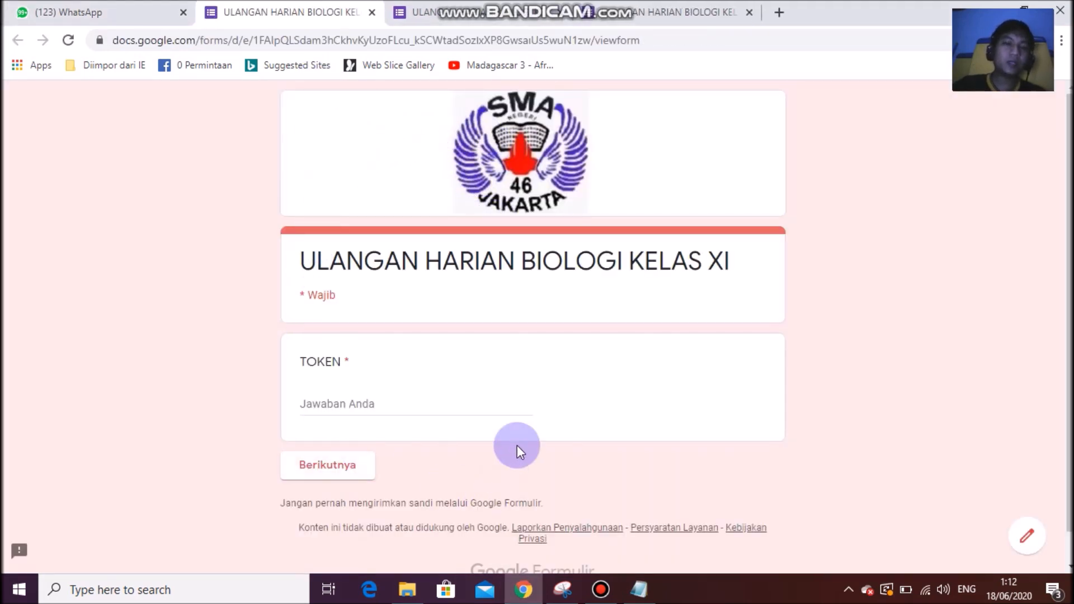
click(170, 10)
click(254, 6)
click(138, 11)
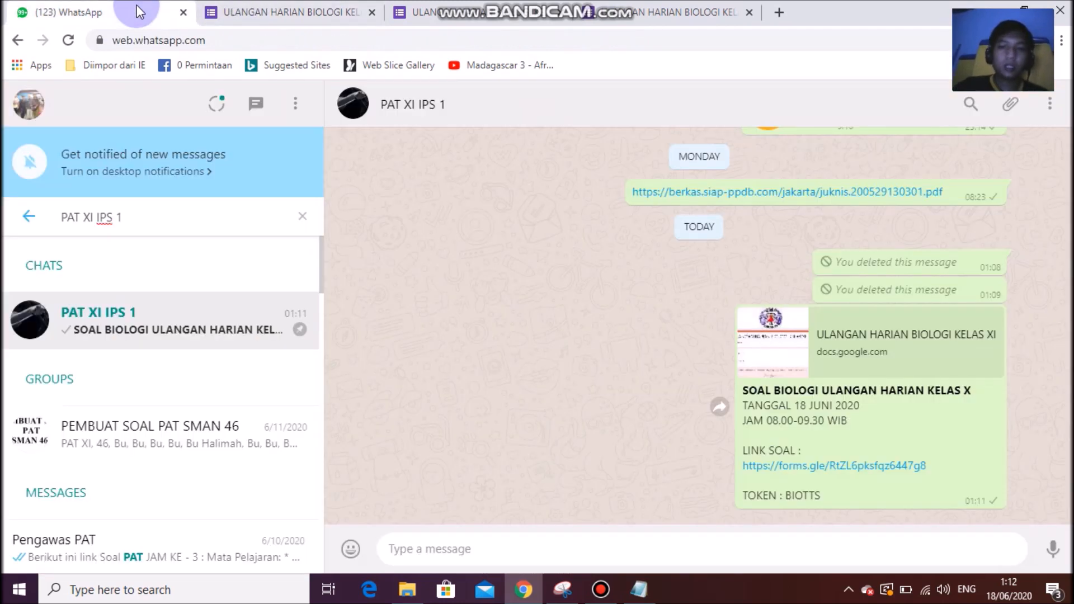
click(230, 11)
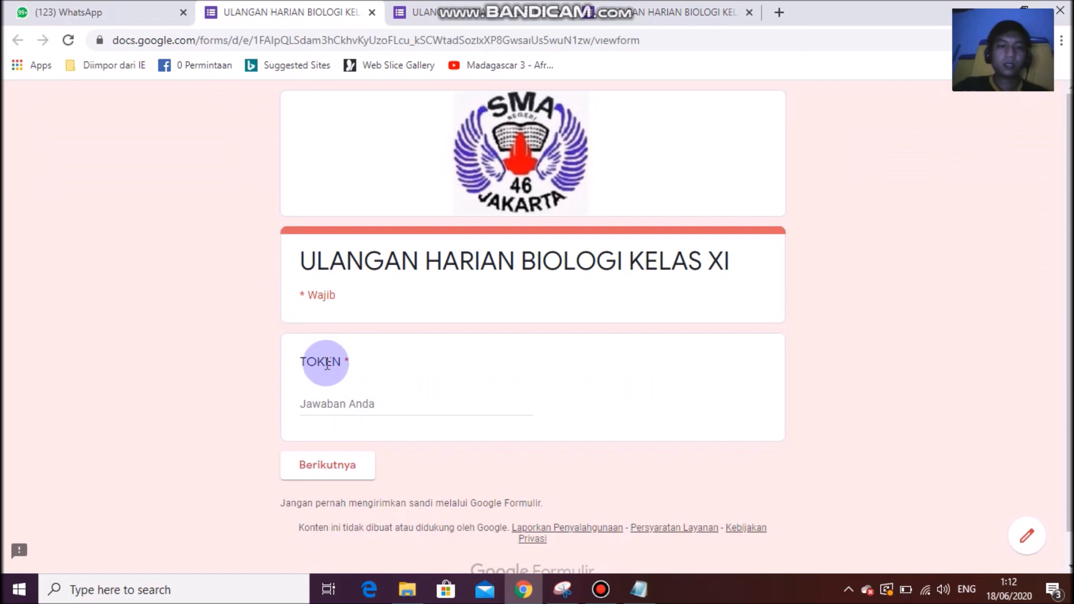
Enter the exam token, fix its typo, reach the student identity section, then close the test copy.
click(322, 400)
text(BOTTS)
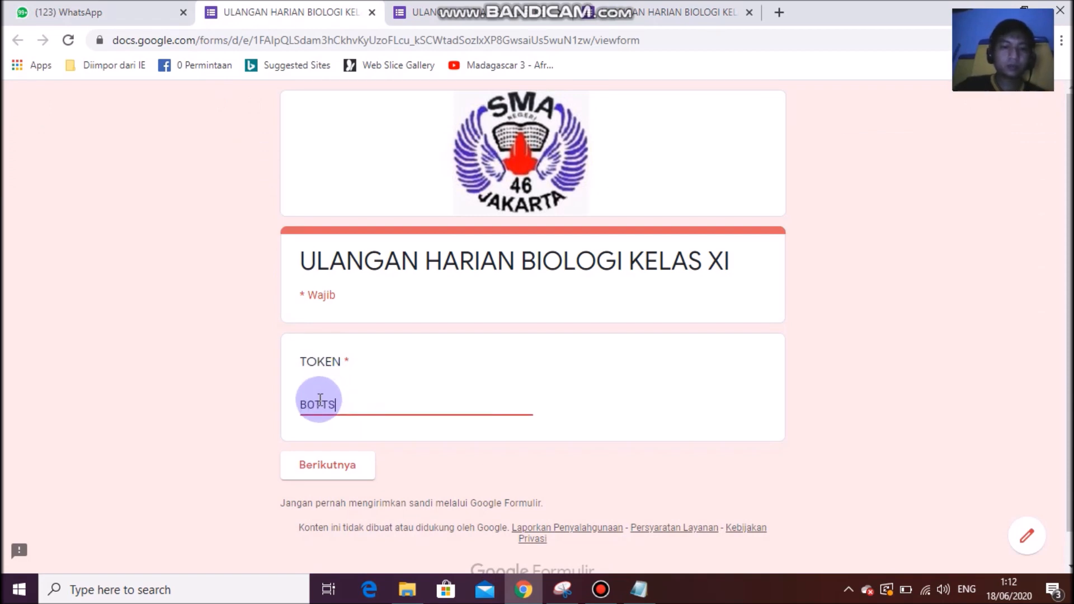
click(344, 464)
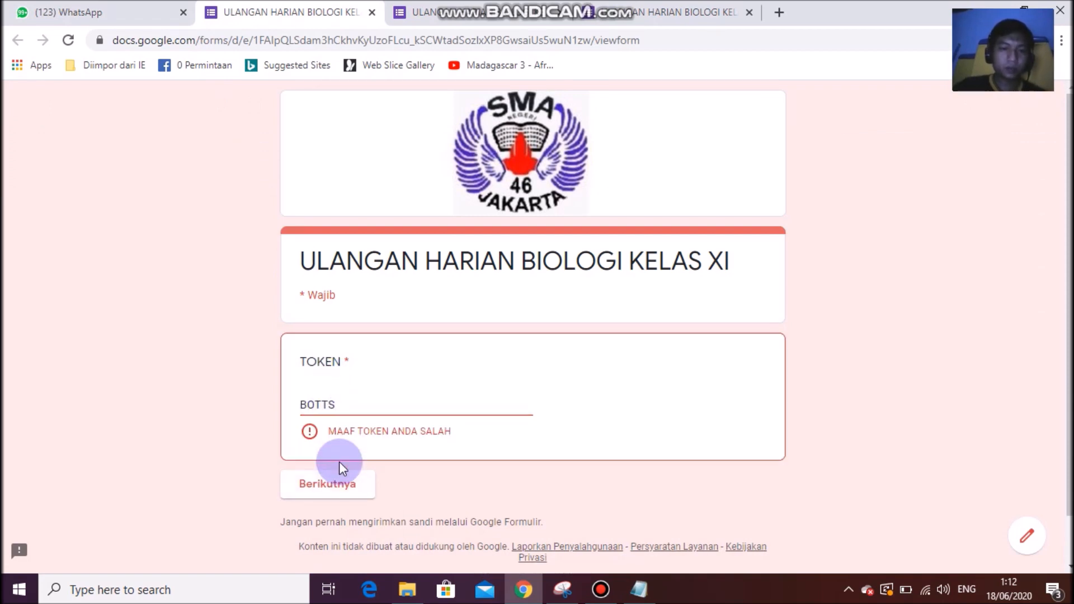
click(316, 404)
click(305, 404)
text(I)
click(329, 462)
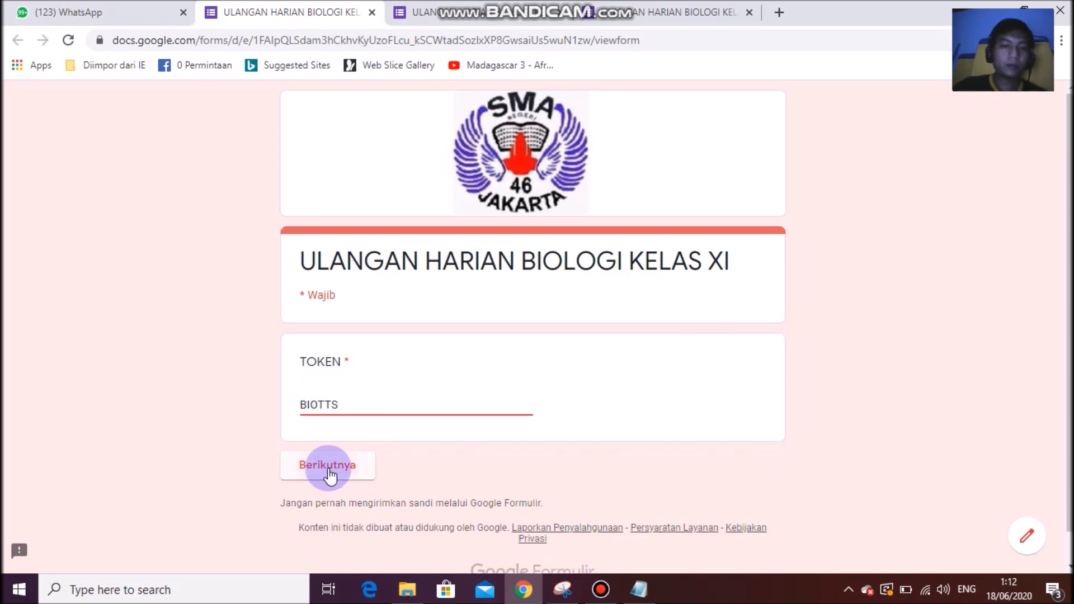
scroll(487, 363, down, 8)
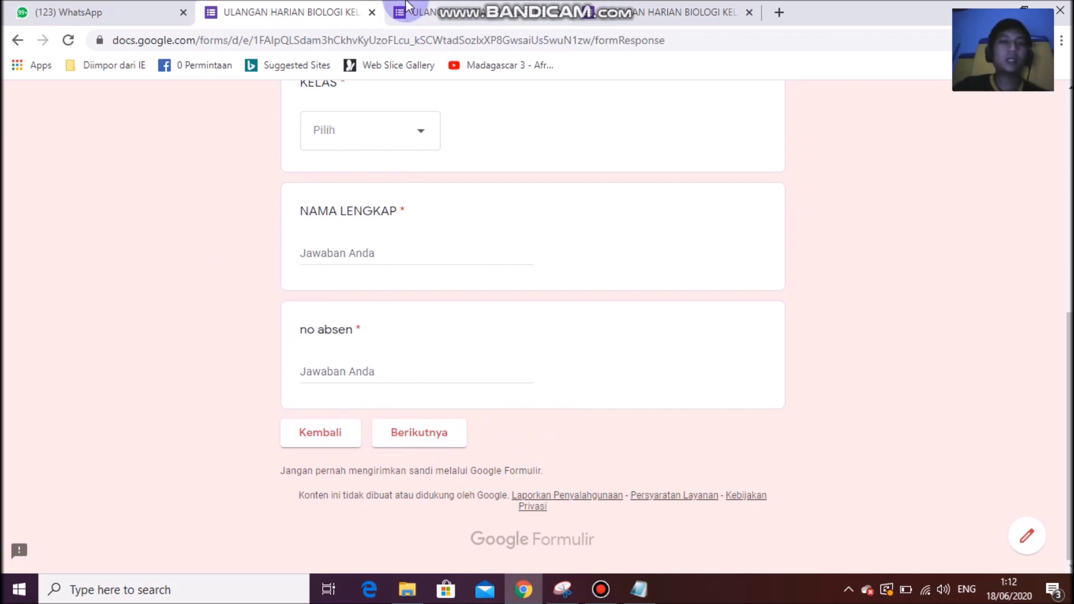
click(373, 12)
click(263, 8)
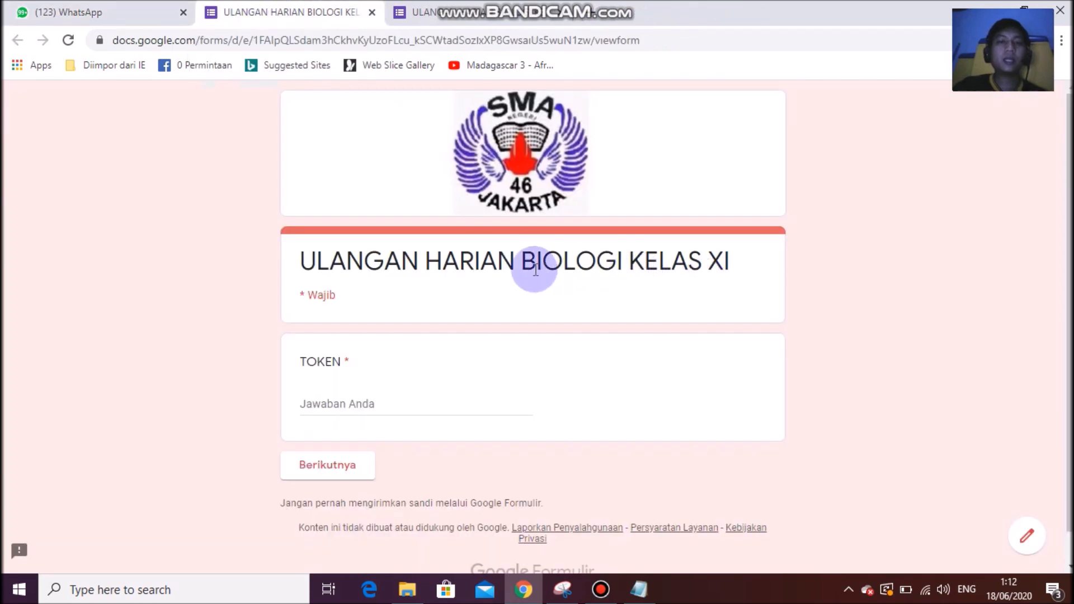
Search 'google form' and go to the Google Formulir home page for new forms.
click(372, 12)
scroll(649, 251, up, 5)
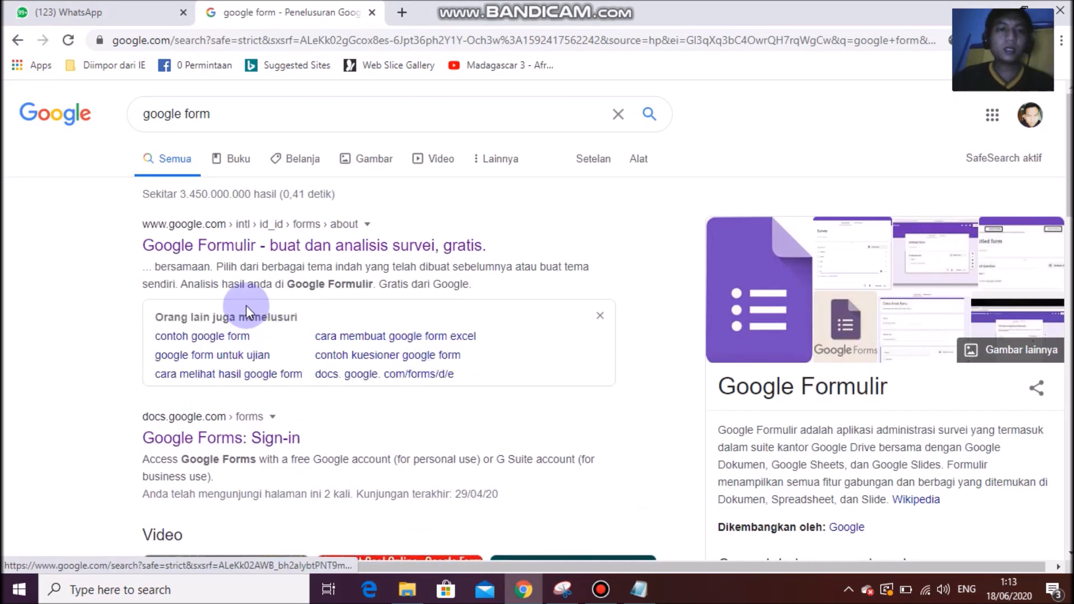
click(274, 253)
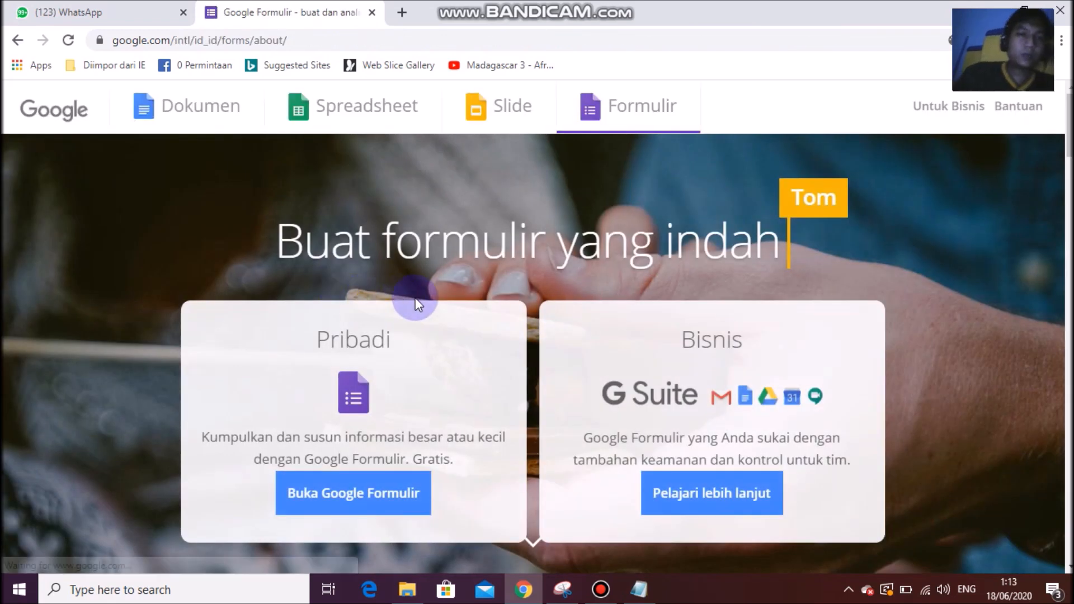
click(364, 502)
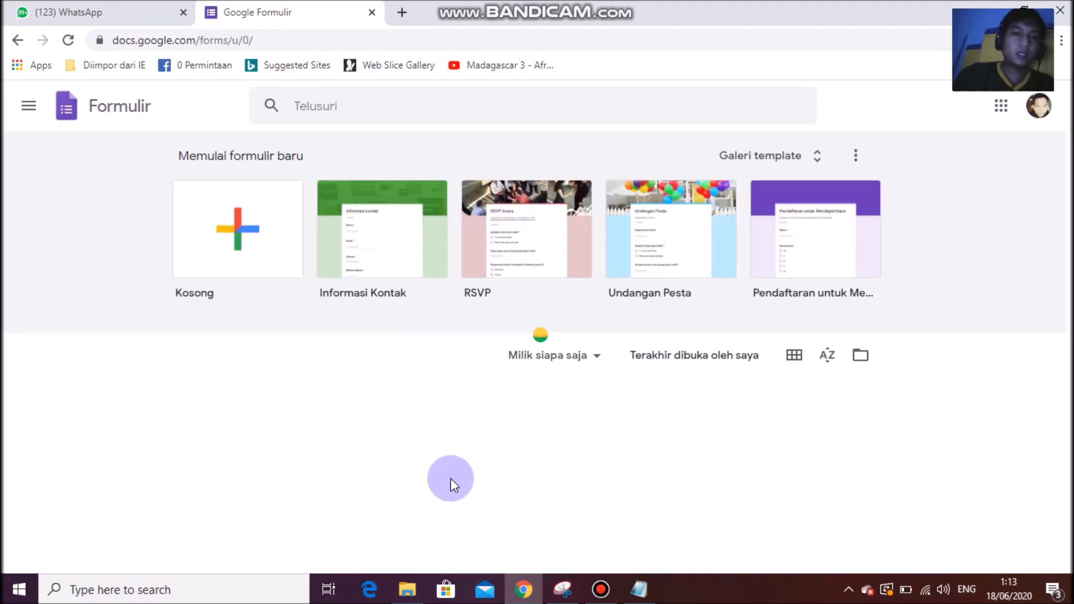
Keep the recent forms sorted by last opened and view them as cards.
scroll(311, 393, down, 4)
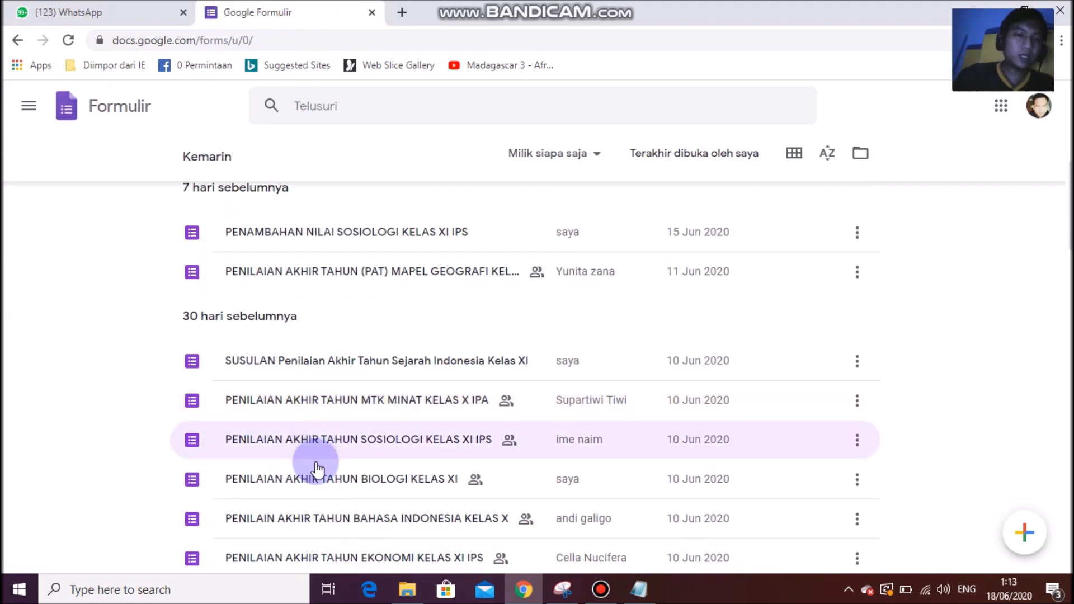
scroll(342, 335, down, 1)
scroll(350, 410, up, 8)
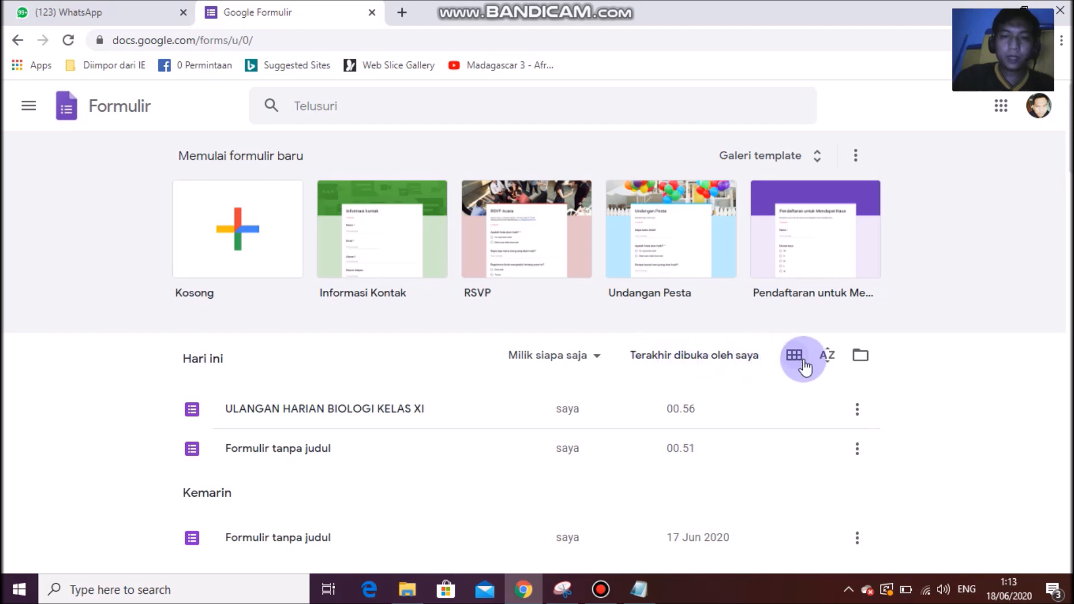
click(826, 368)
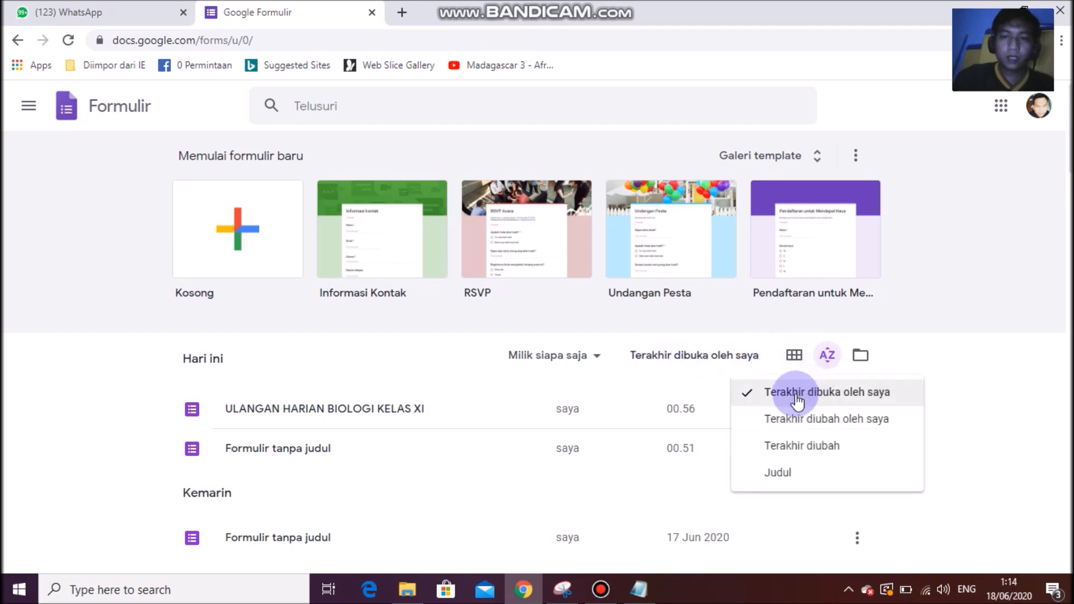
click(876, 401)
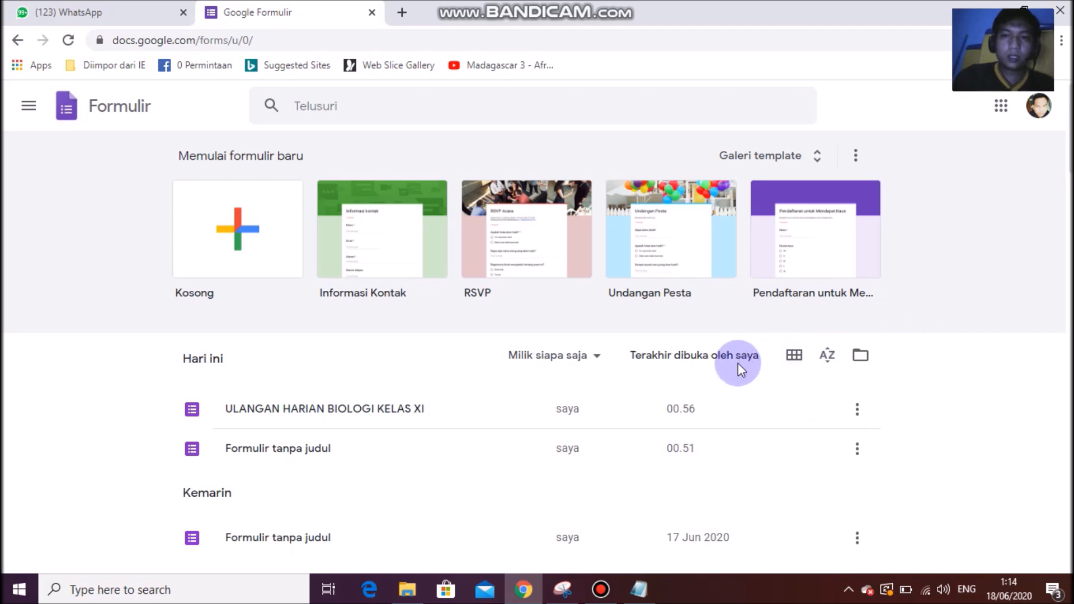
click(795, 356)
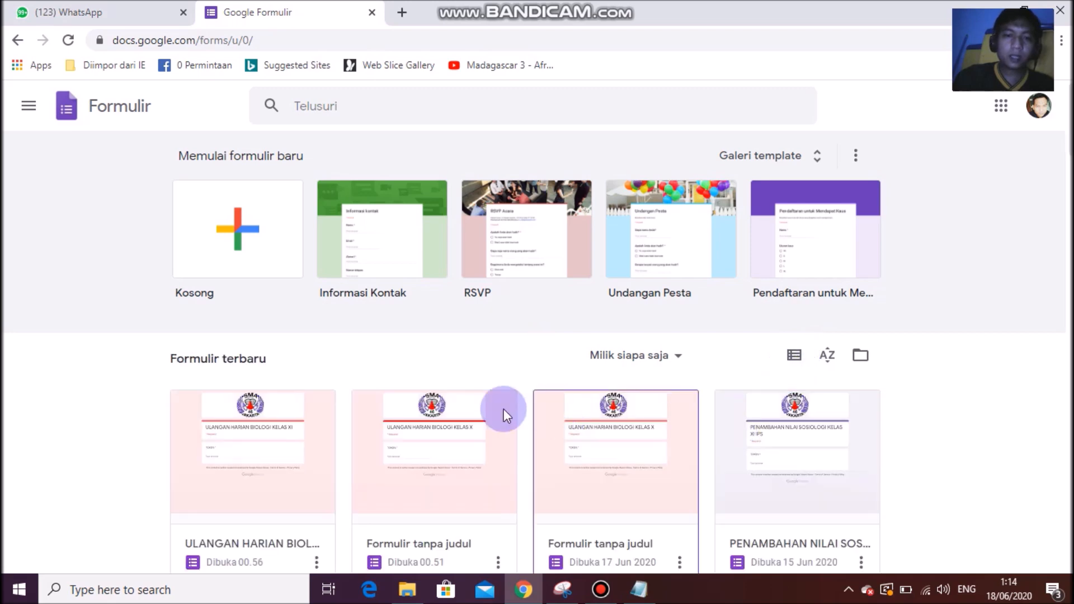
scroll(640, 504, down, 4)
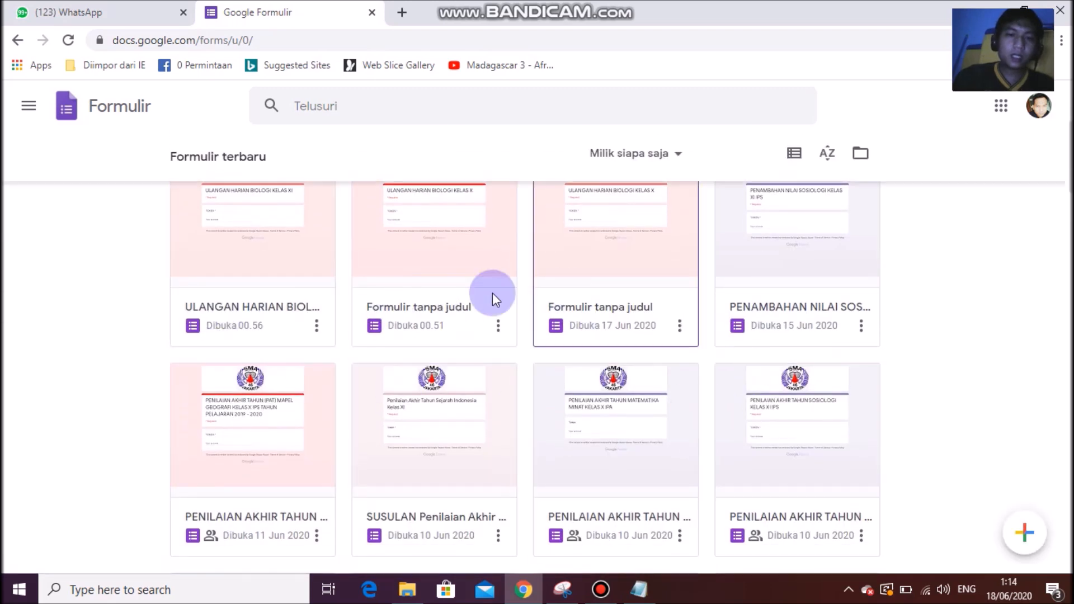
scroll(587, 407, down, 1)
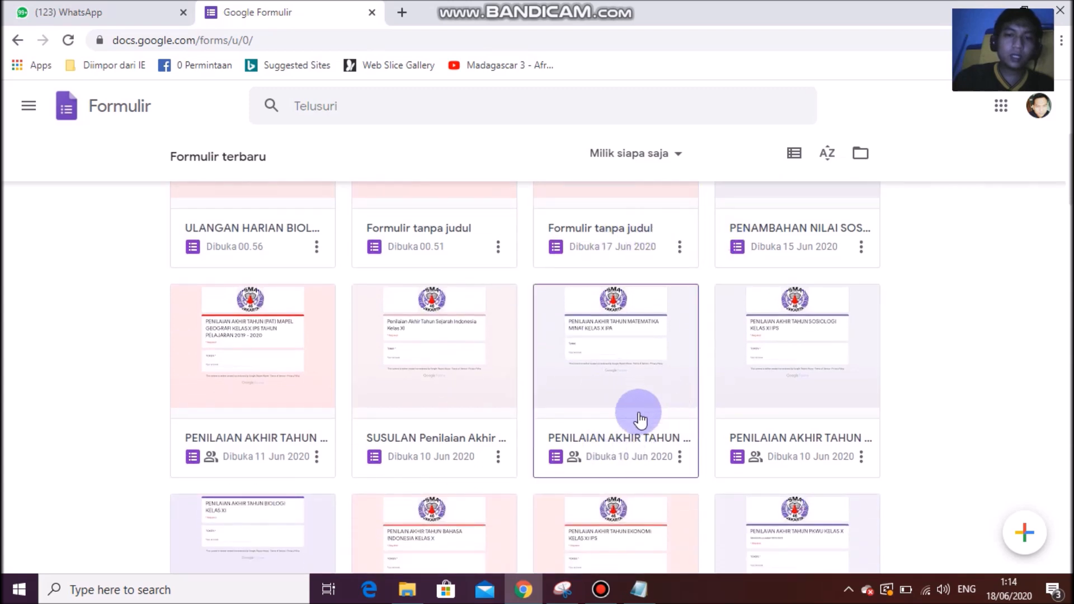
scroll(710, 408, up, 3)
scroll(710, 408, up, 3)
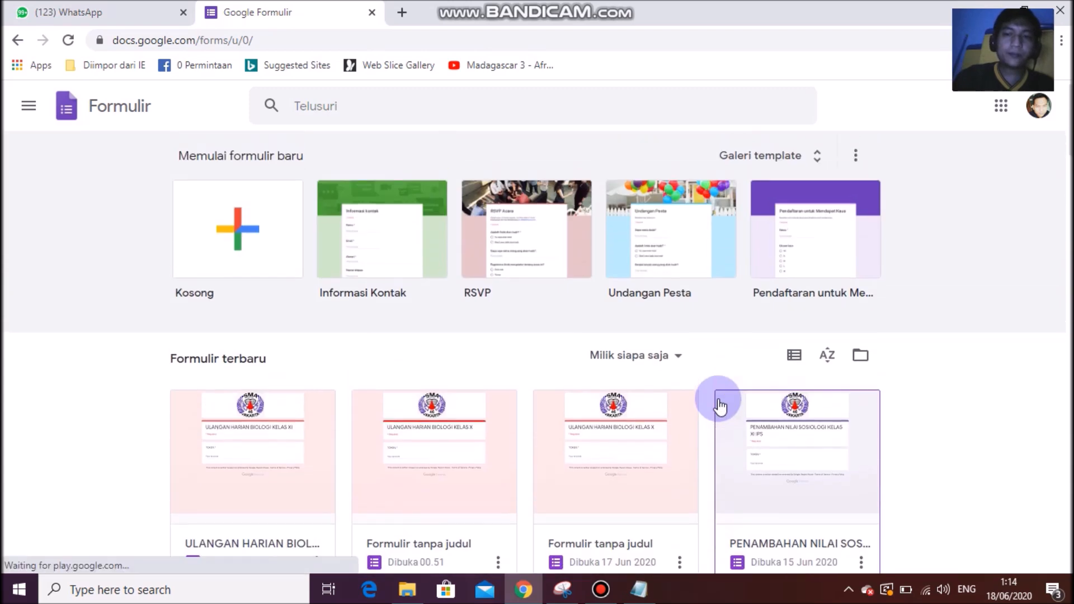
Switch the forms back to list view and scroll down to the '30 hari sebelumnya' group.
click(795, 357)
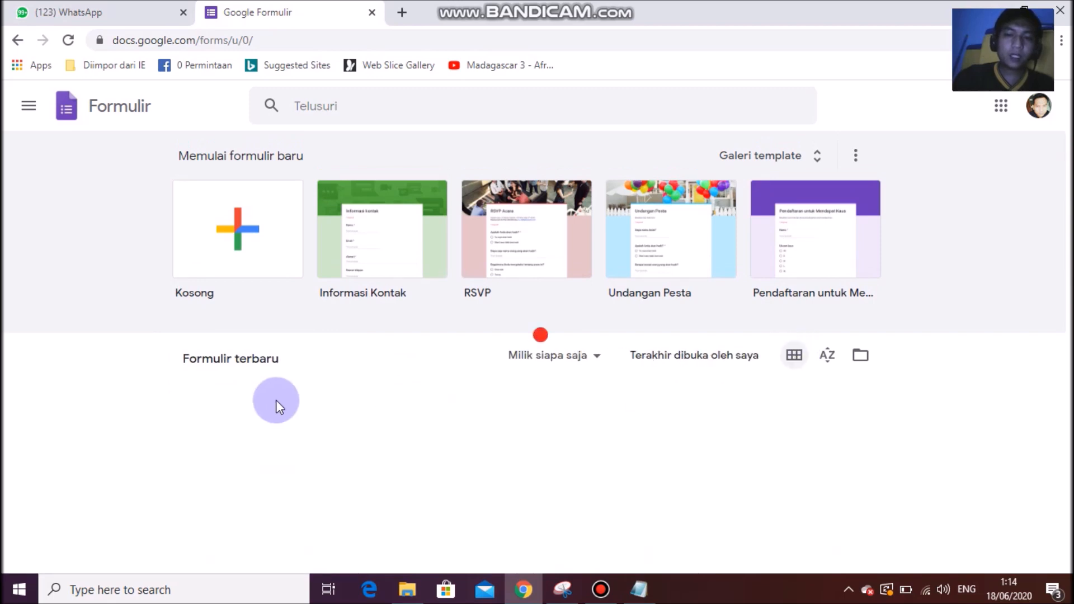
scroll(336, 404, down, 2)
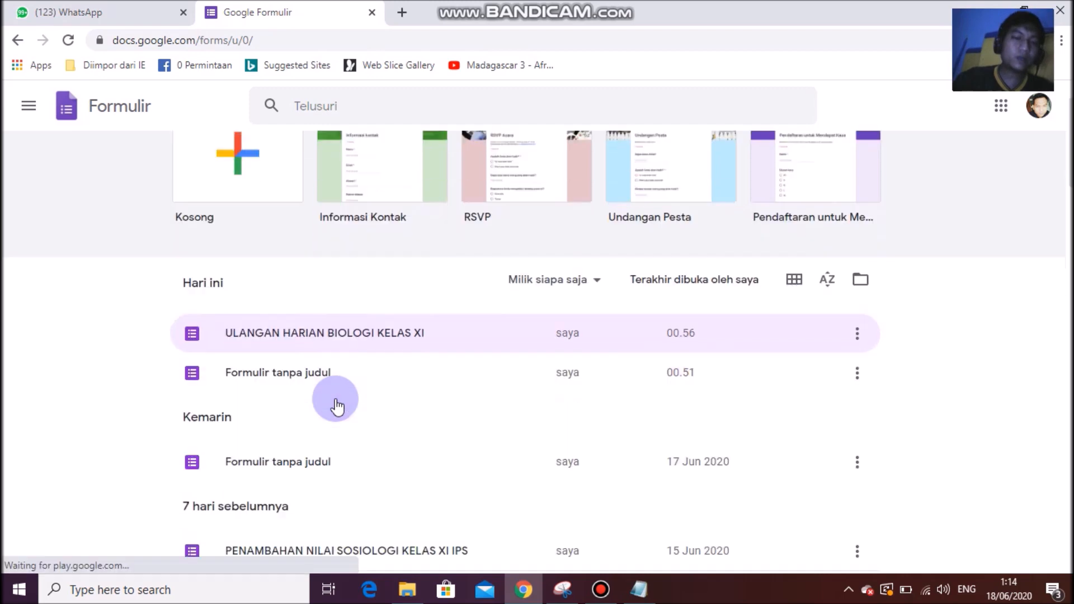
scroll(351, 392, down, 3)
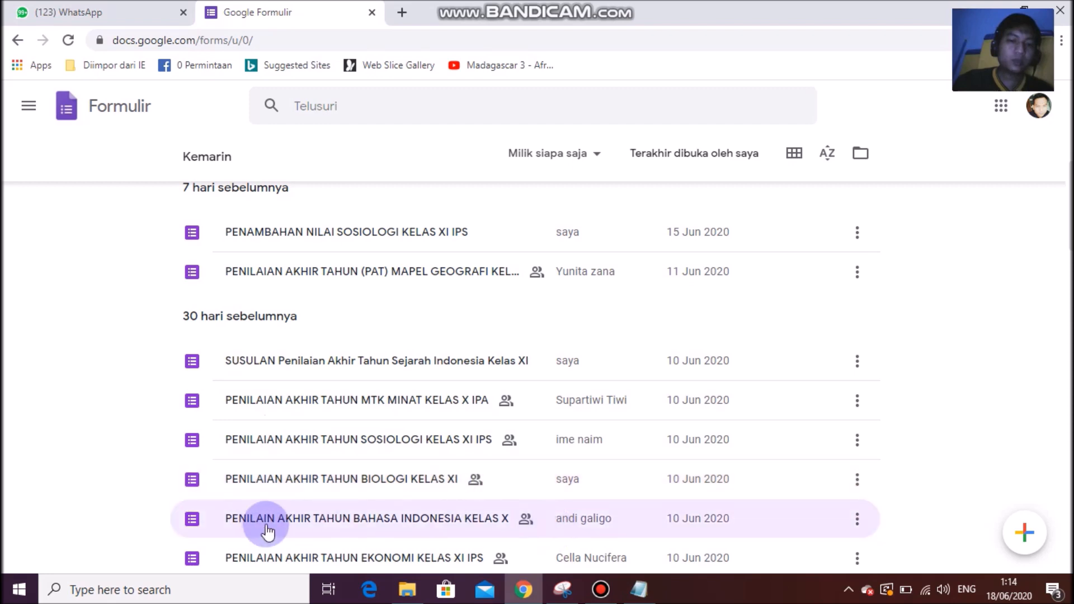
scroll(240, 520, down, 3)
scroll(528, 476, up, 5)
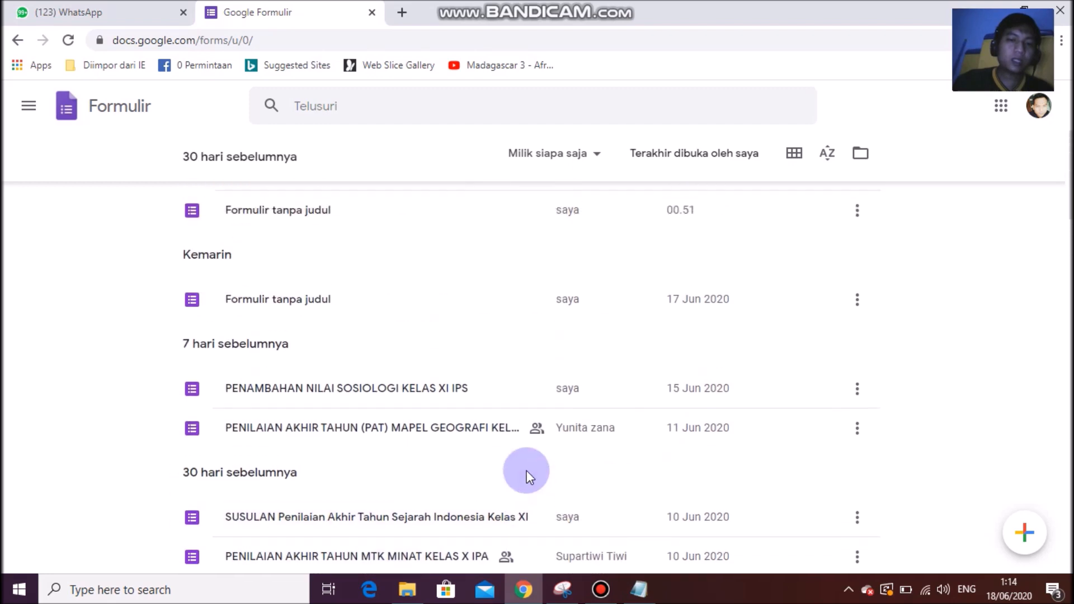
scroll(528, 472, up, 2)
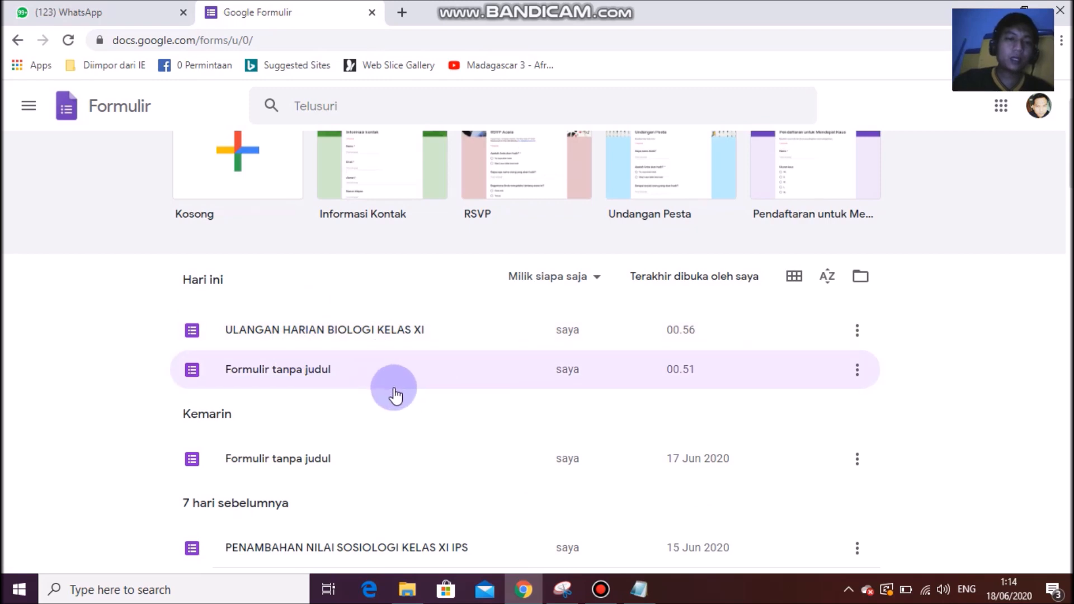
scroll(298, 370, up, 1)
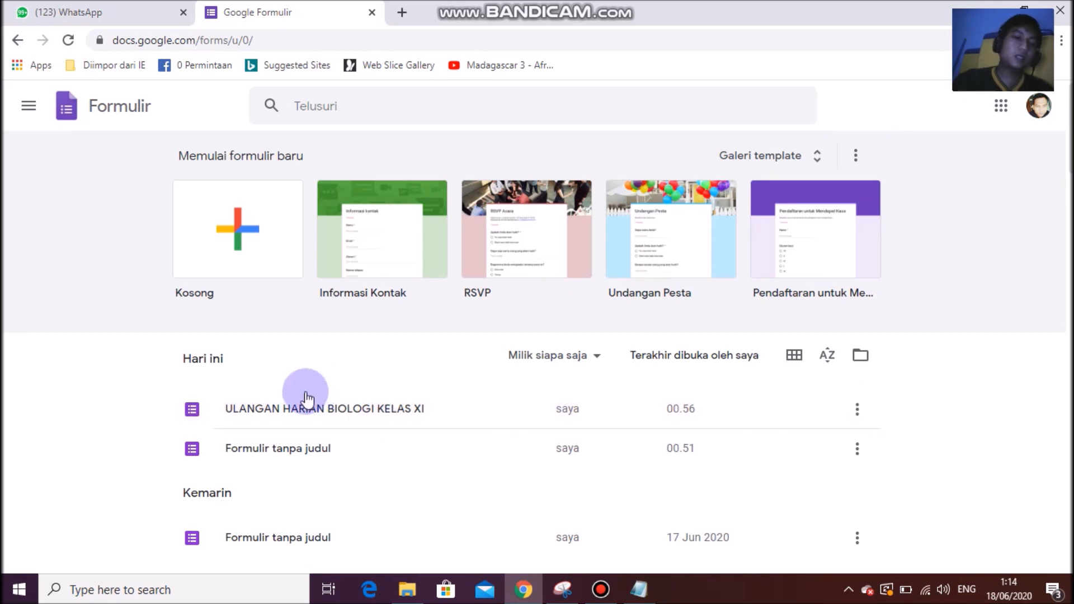
scroll(338, 422, down, 3)
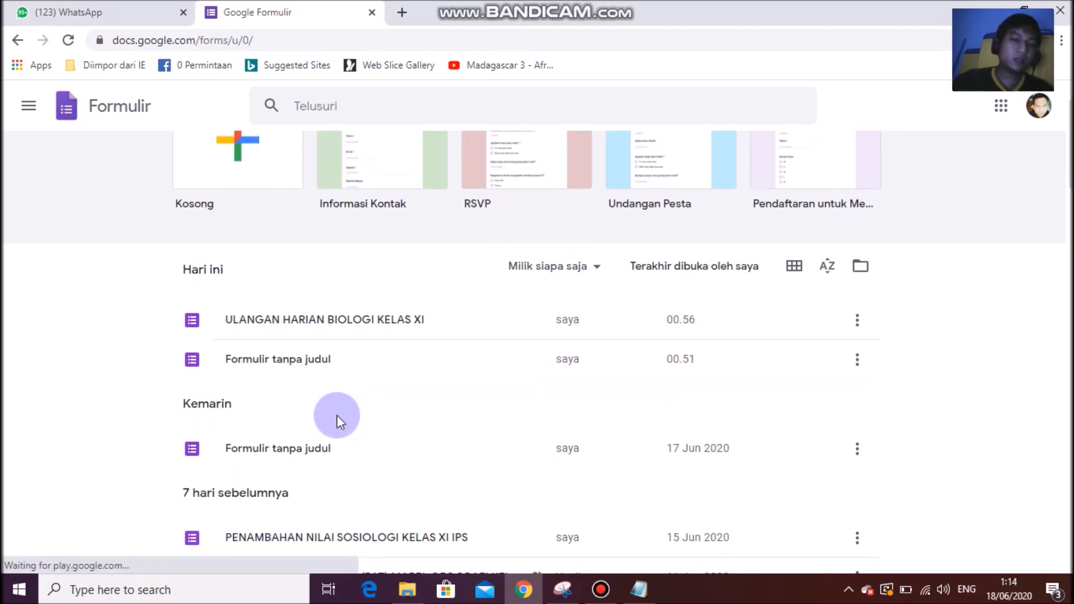
scroll(480, 416, down, 2)
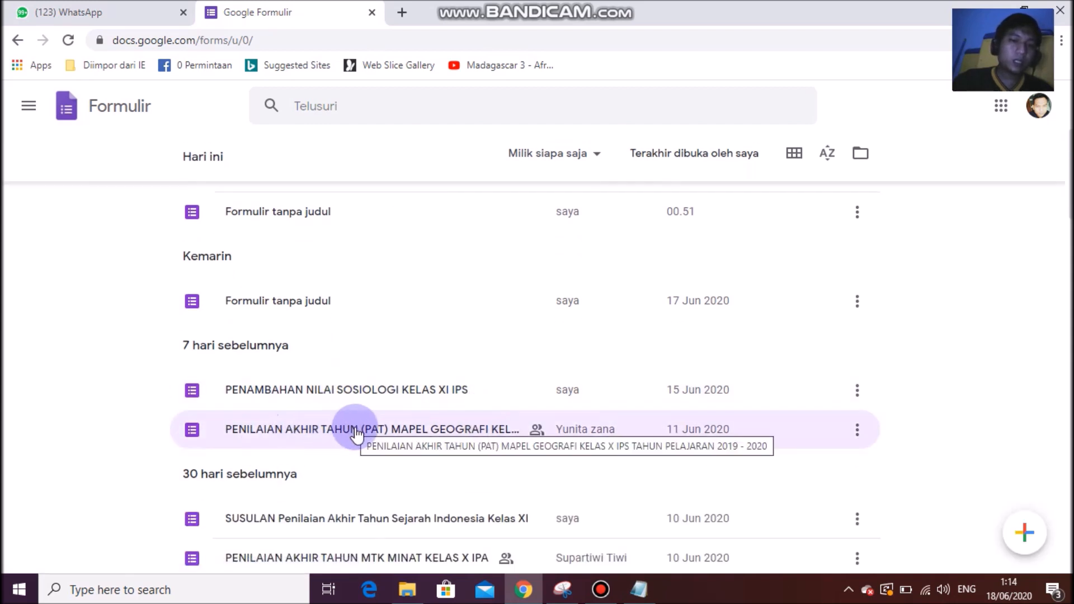
scroll(354, 428, down, 3)
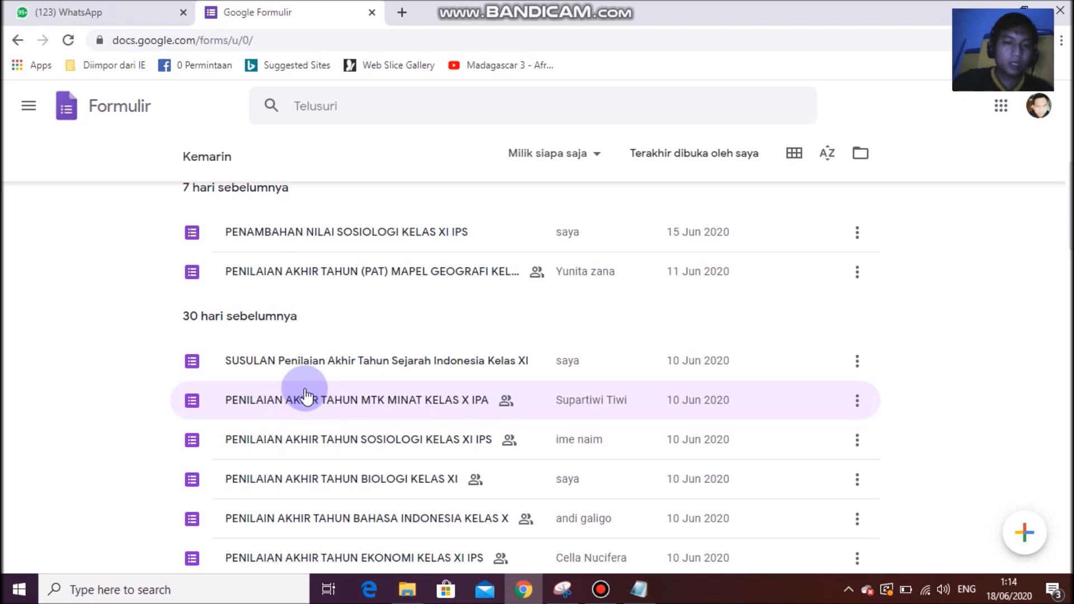
scroll(284, 439, down, 3)
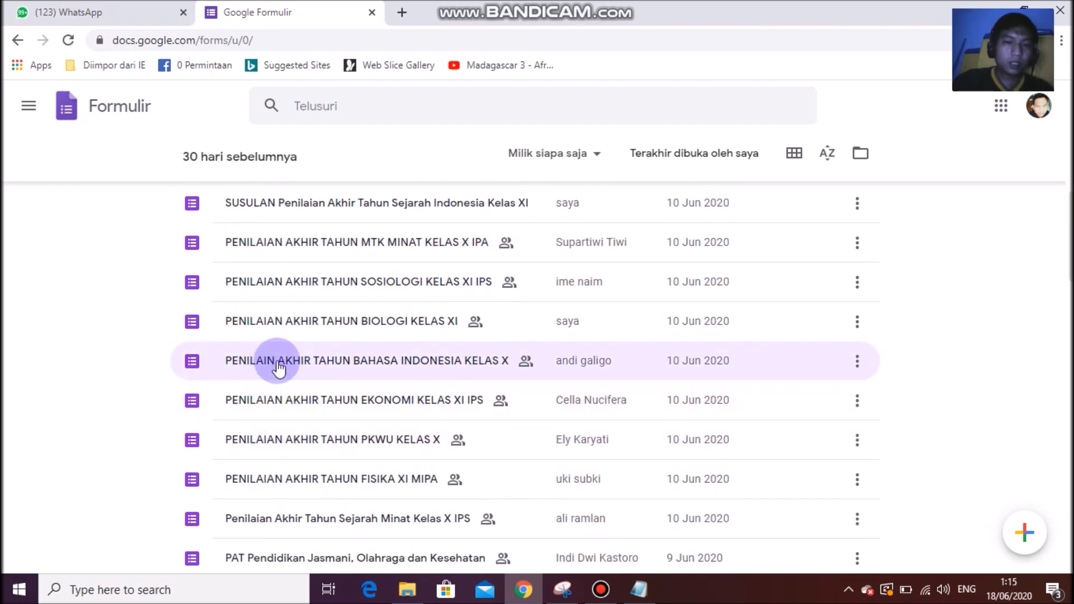
Open the PENILAIAN AKHIR TAHUN BIOLOGI KELAS XI form and scroll through its sections.
click(295, 330)
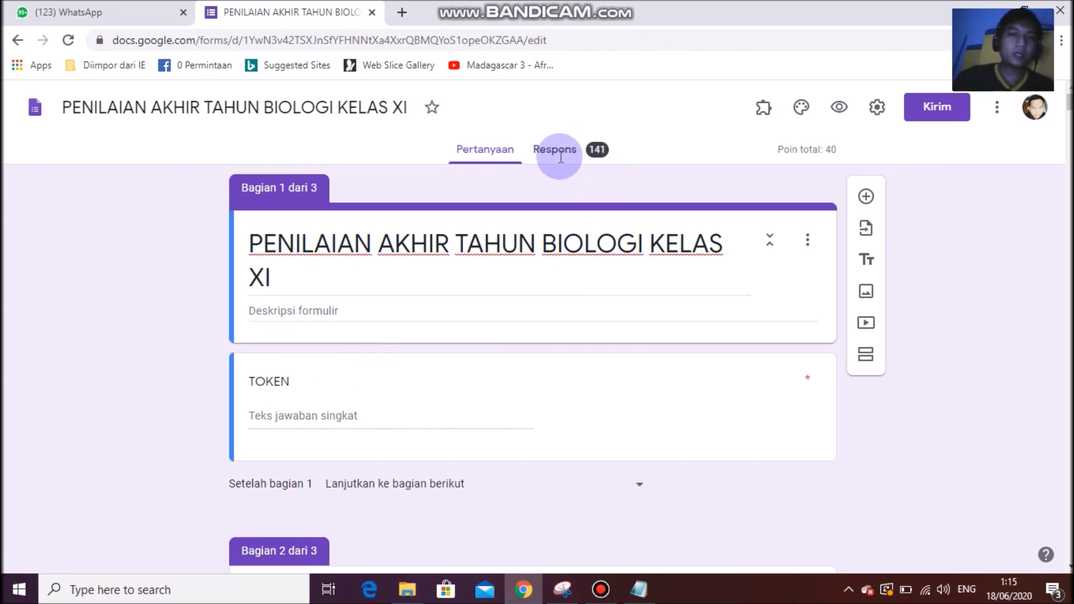
scroll(713, 358, down, 3)
scroll(706, 351, up, 3)
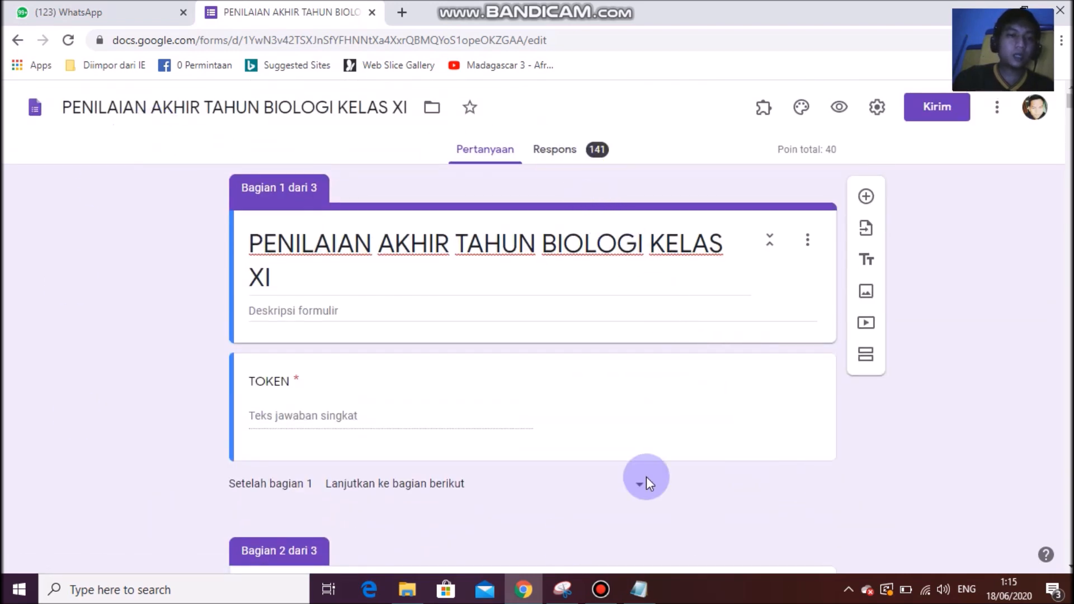
scroll(539, 472, down, 12)
scroll(539, 482, down, 16)
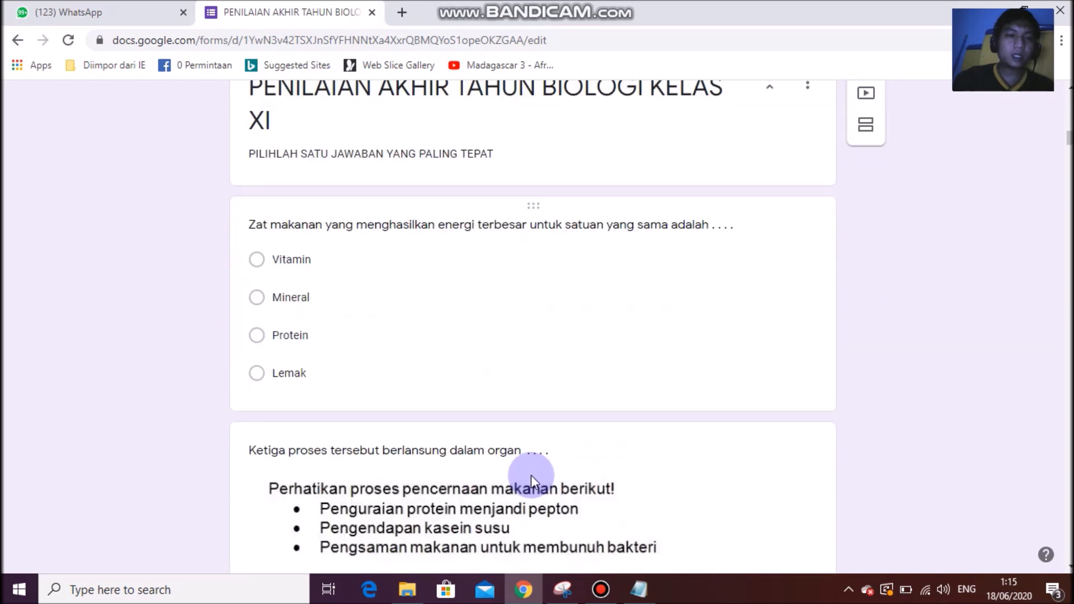
scroll(531, 474, up, 9)
scroll(530, 475, down, 7)
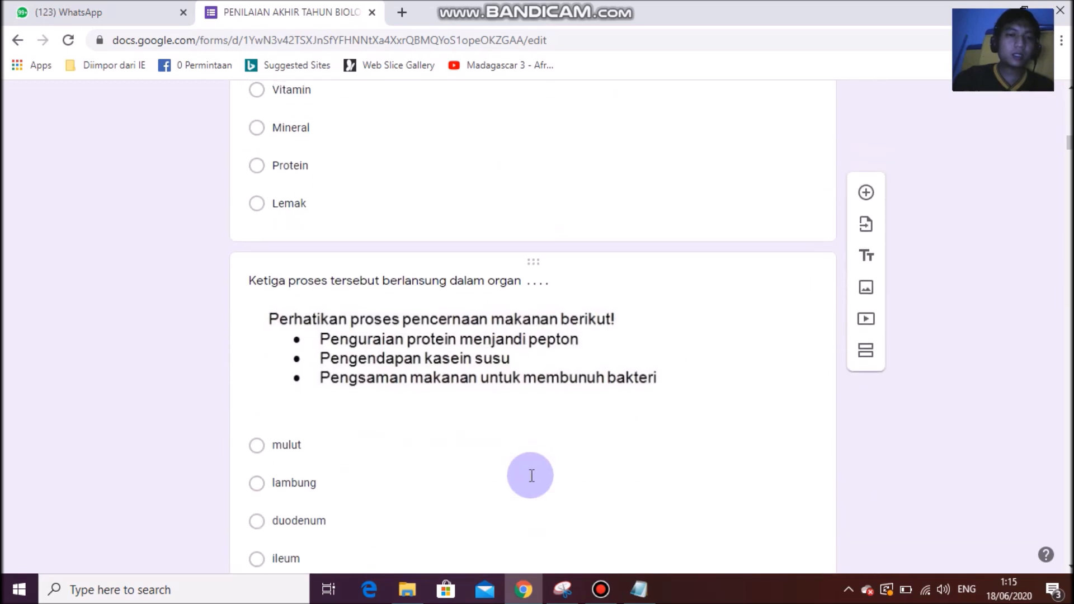
scroll(530, 475, up, 20)
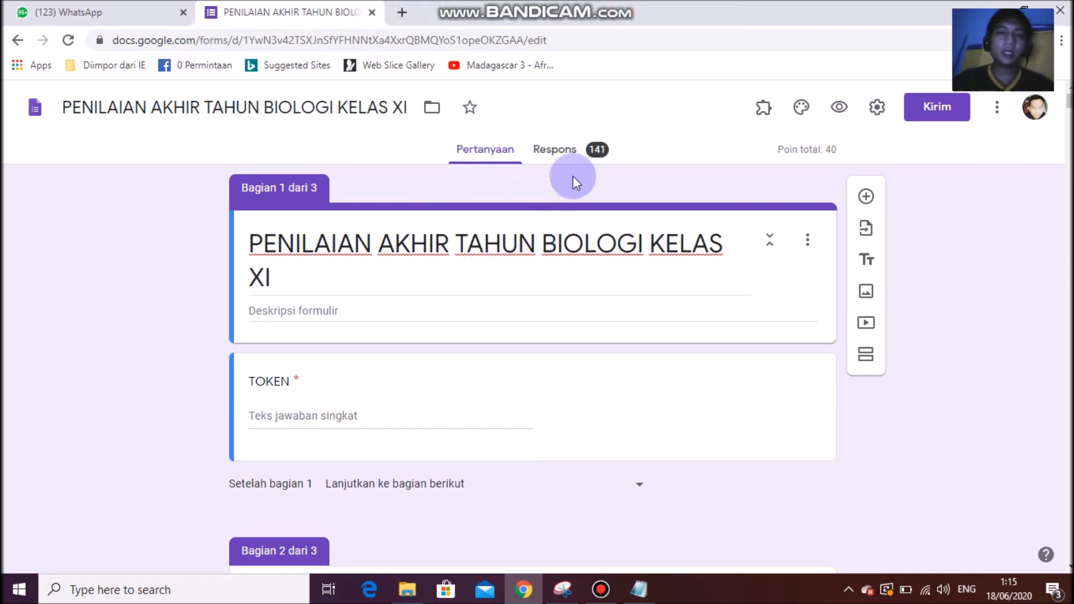
Open the Biologi form's 141 responses as a linked Sheets spreadsheet and compare it with the form.
click(580, 159)
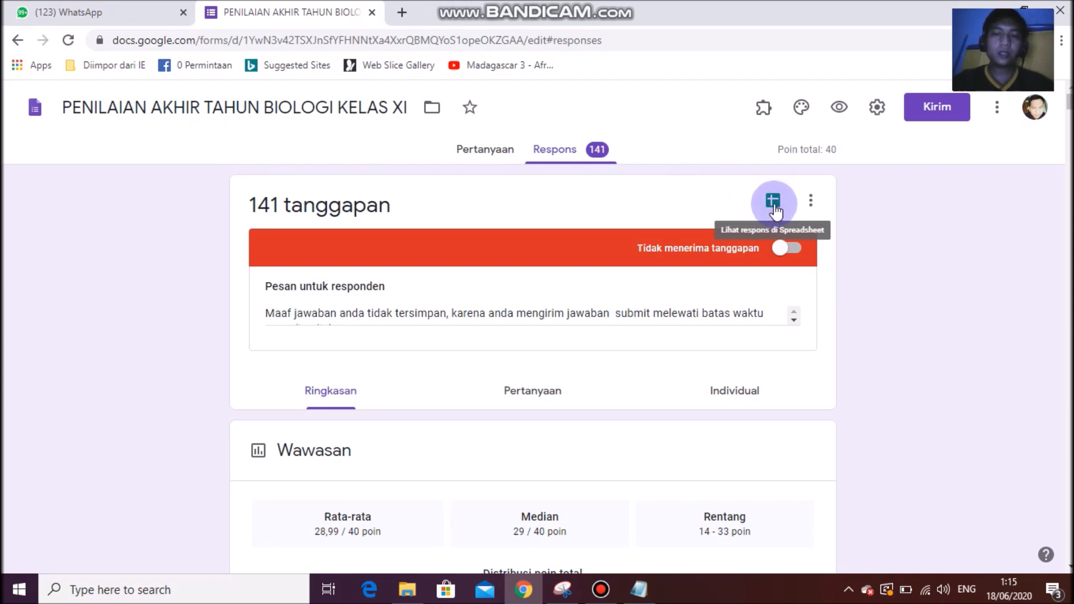
click(774, 204)
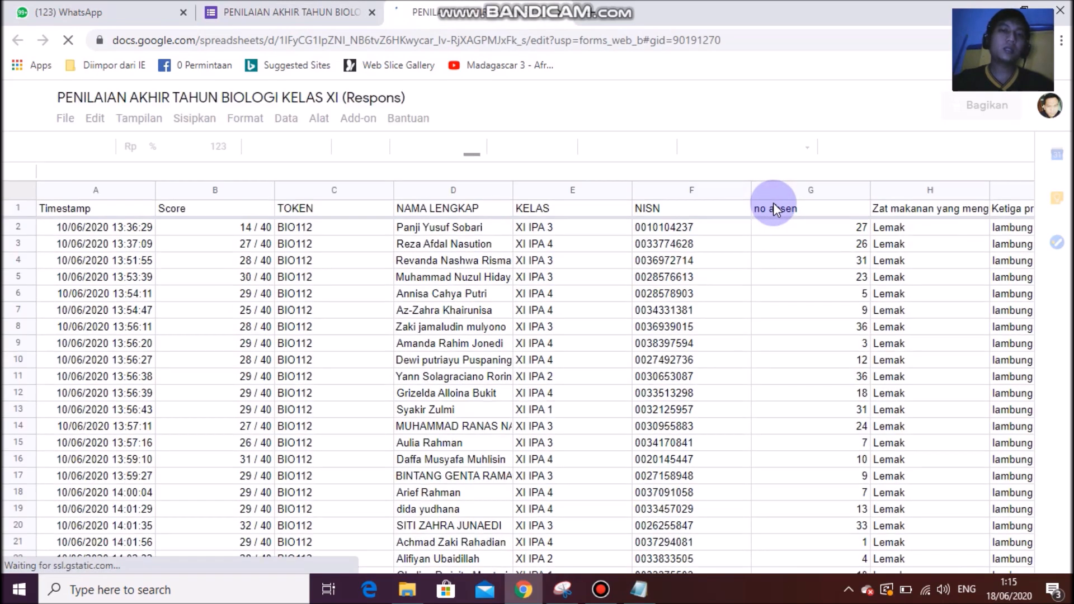
click(263, 7)
click(420, 11)
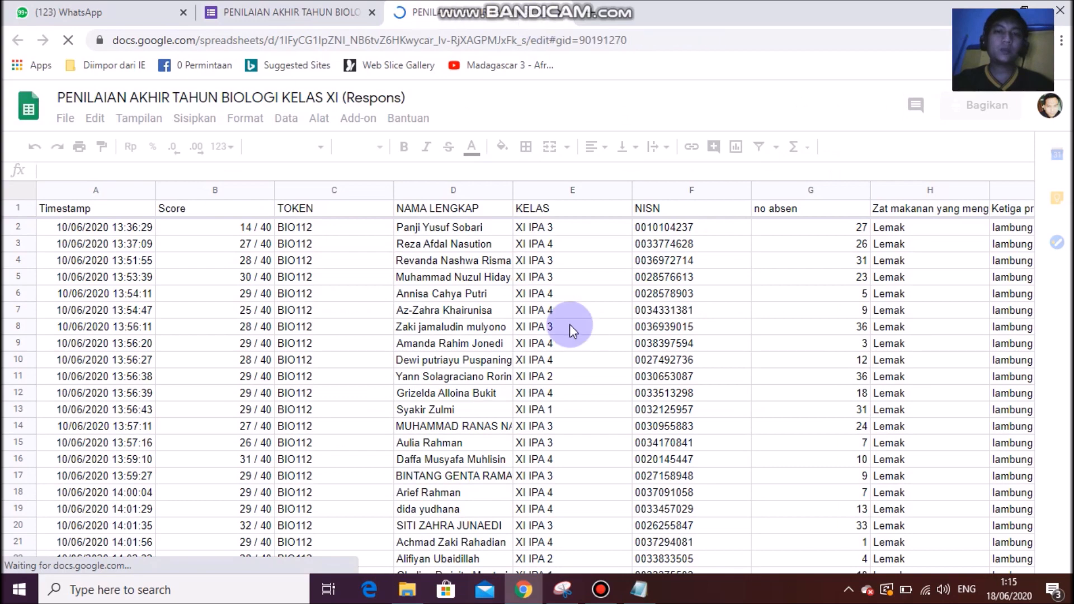
click(288, 7)
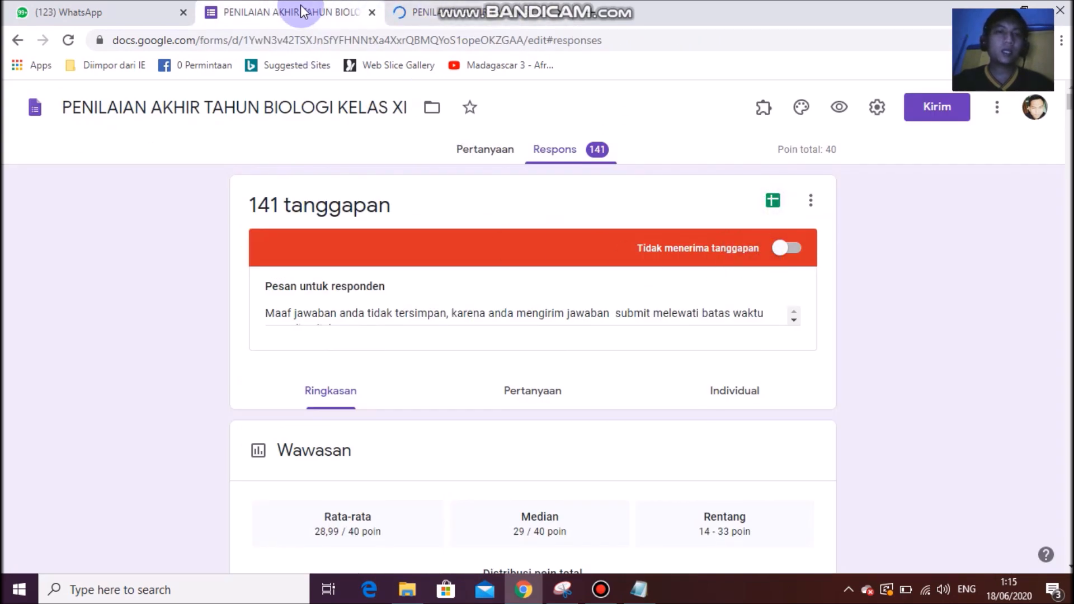
click(425, 11)
click(280, 11)
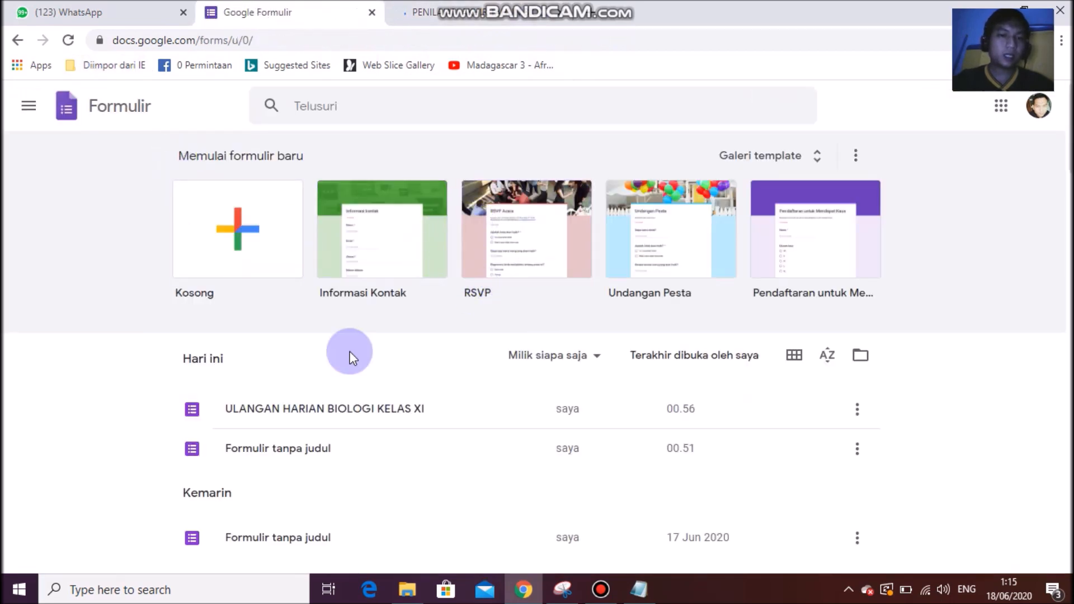
Link the PENAMBAHAN NILAI SOSIOLOGI KELAS XI IPS form's 53 responses to a new spreadsheet.
scroll(326, 352, down, 1)
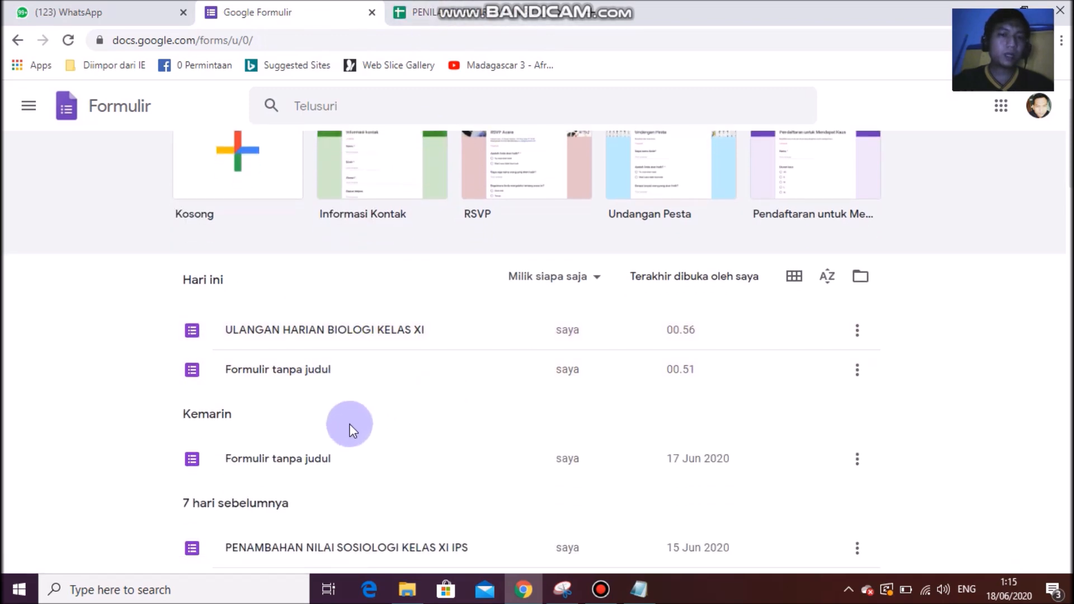
scroll(319, 358, down, 1)
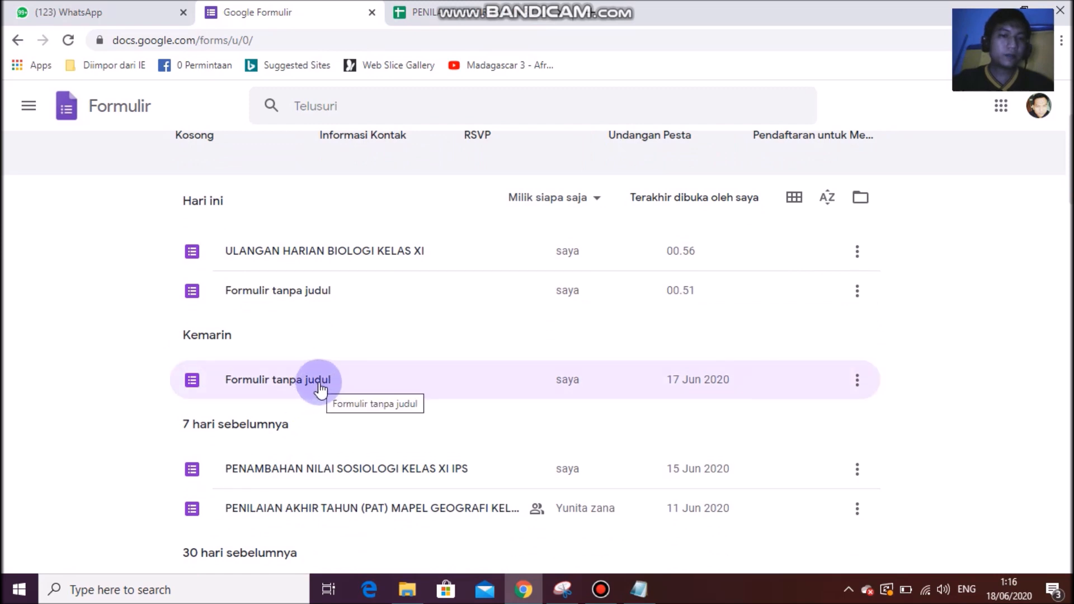
scroll(316, 391, down, 1)
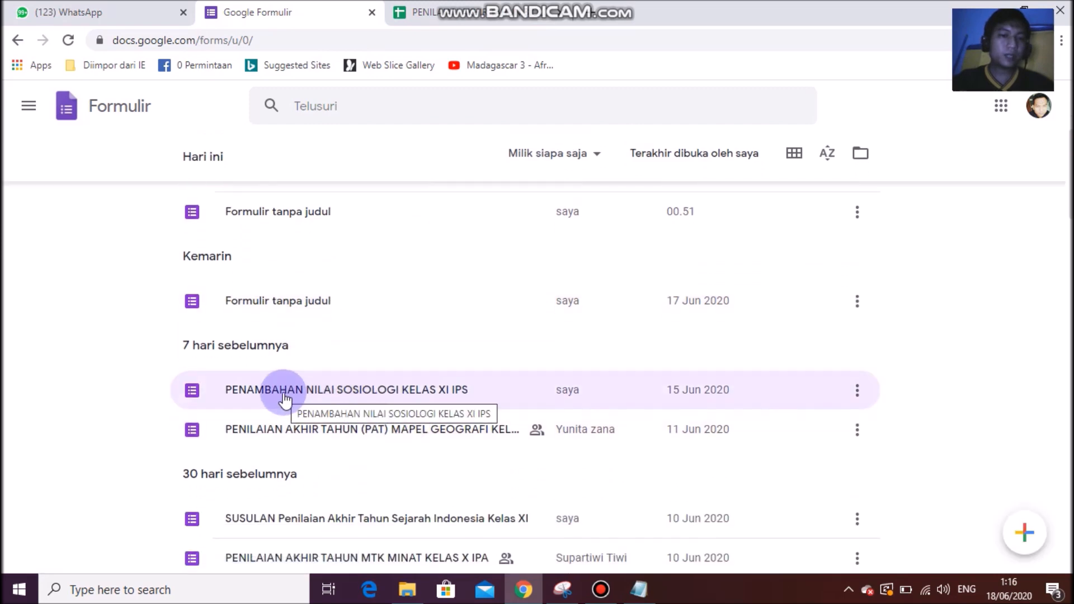
click(284, 396)
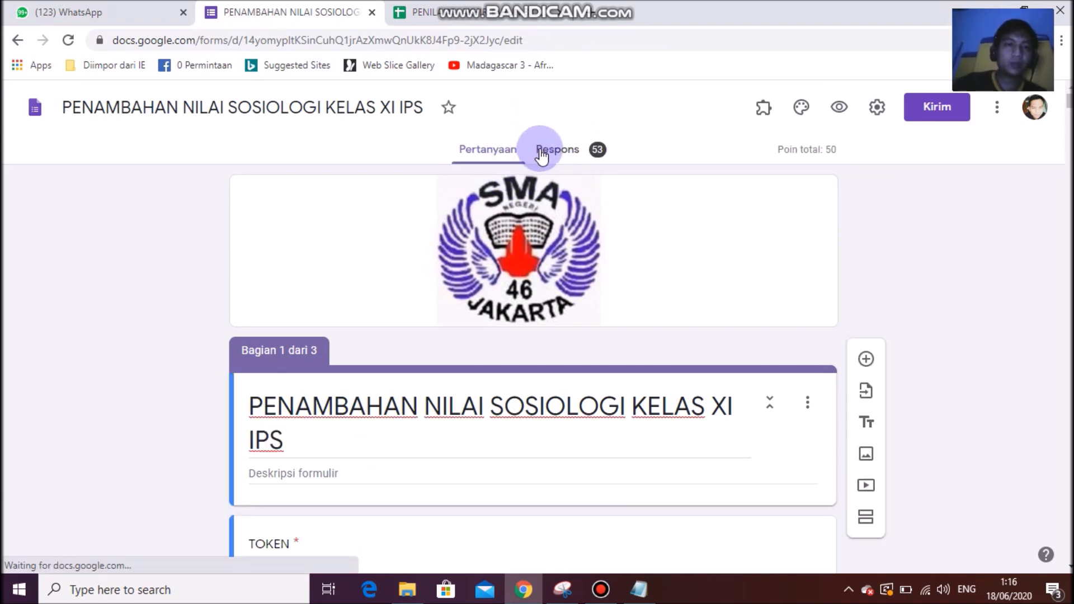
click(576, 151)
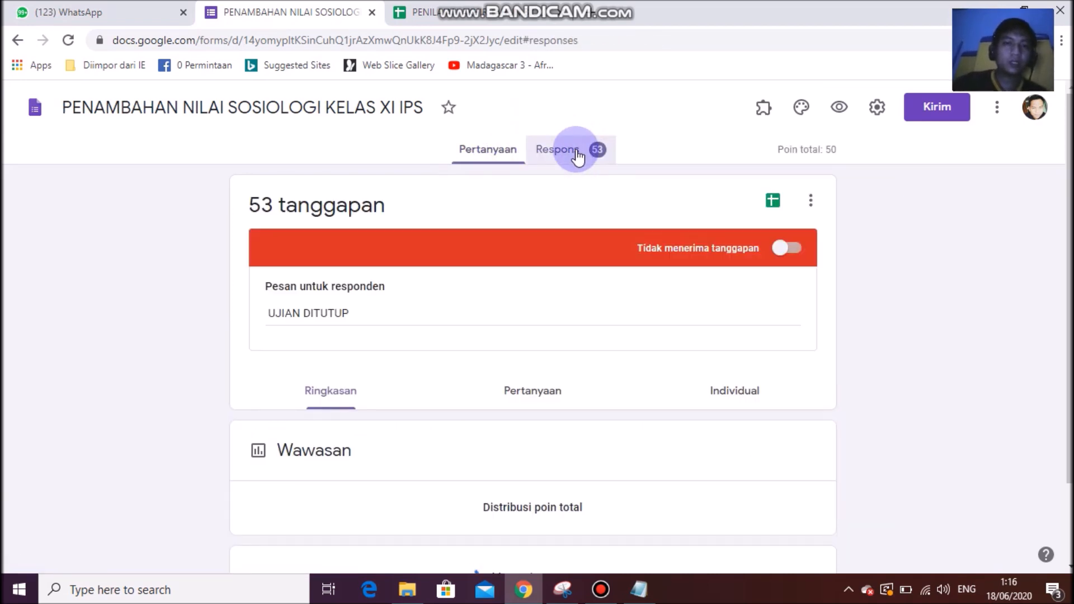
click(774, 208)
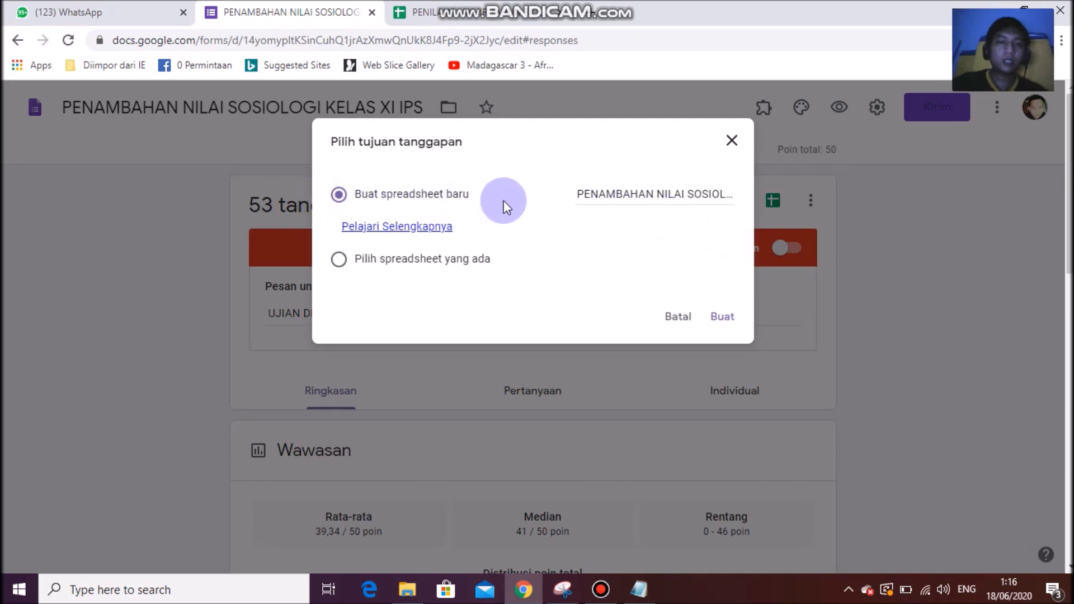
click(724, 317)
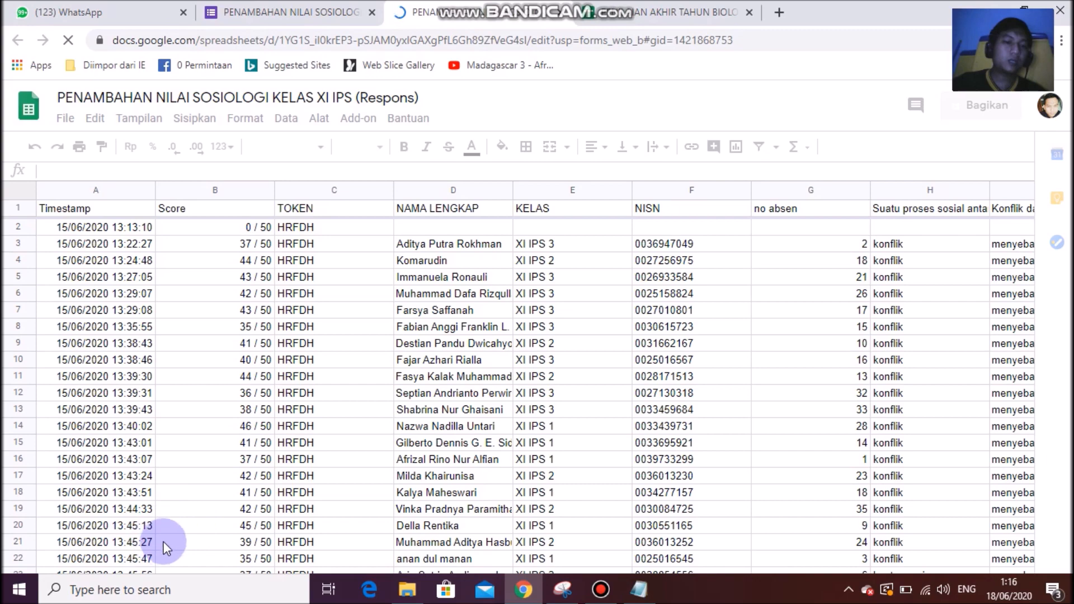
Skim the Sosiologi responses, close that spreadsheet, and switch to the Biologi responses sheet.
scroll(297, 344, down, 5)
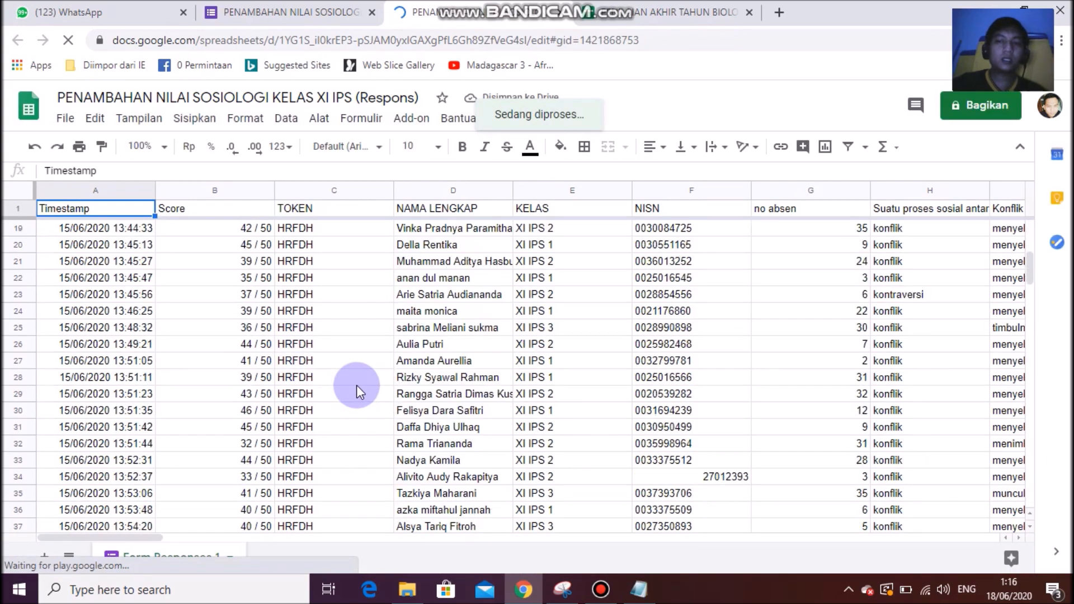
scroll(357, 385, down, 1)
scroll(357, 385, up, 5)
scroll(357, 385, down, 6)
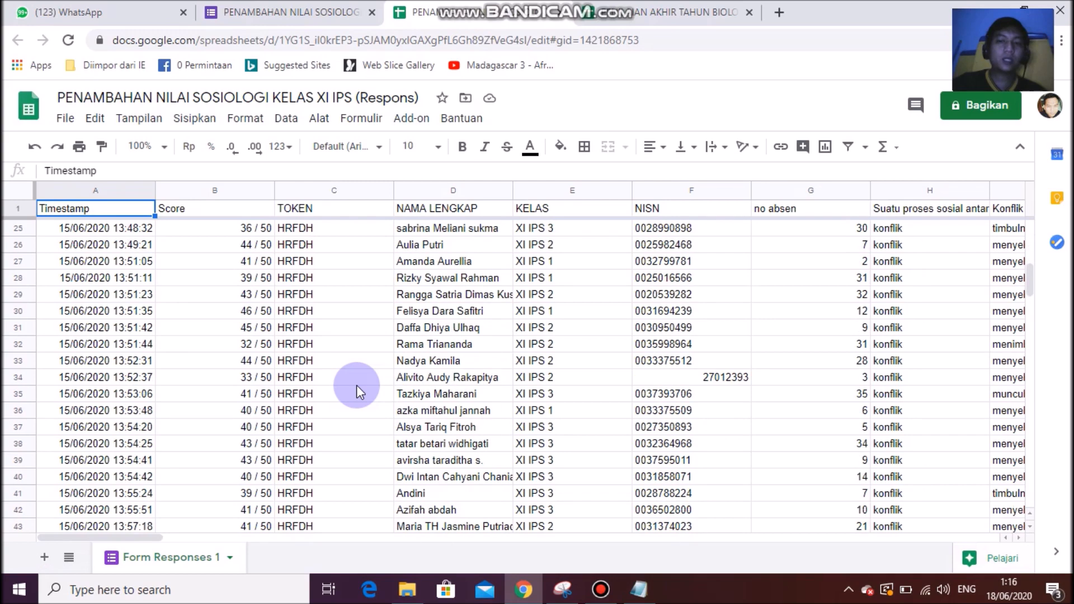
scroll(357, 385, up, 8)
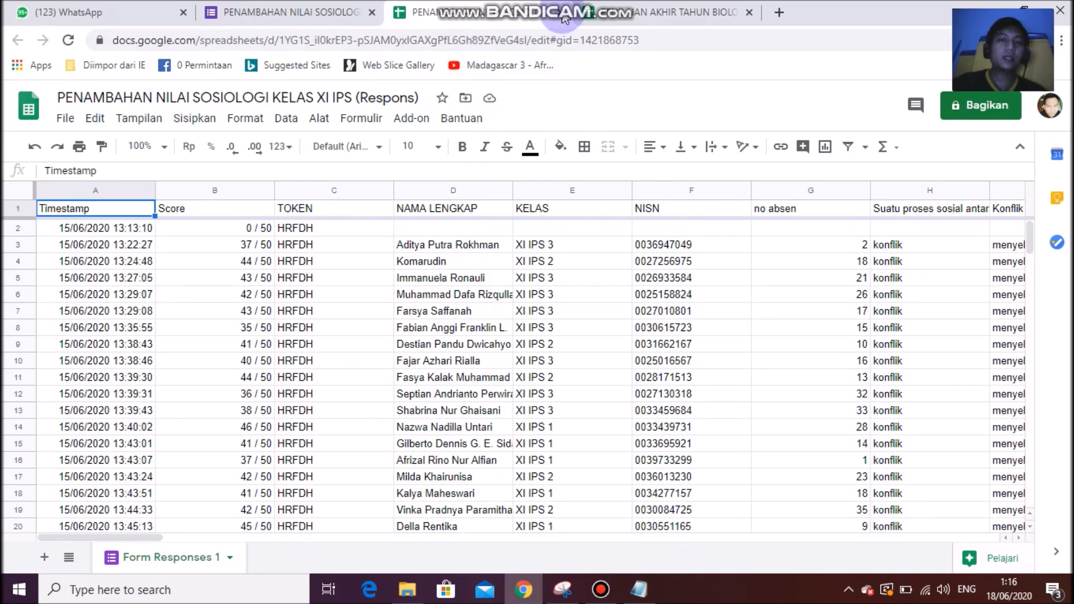
click(563, 13)
click(475, 12)
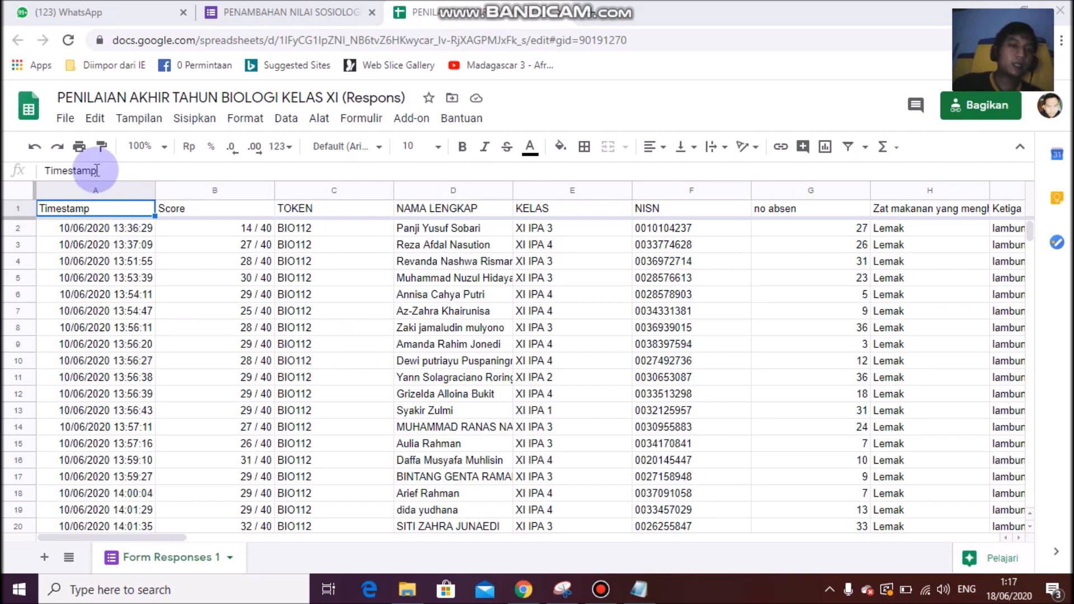
Download the Biologi responses as a Microsoft Excel (.xlsx) workbook and open it in Excel.
click(65, 118)
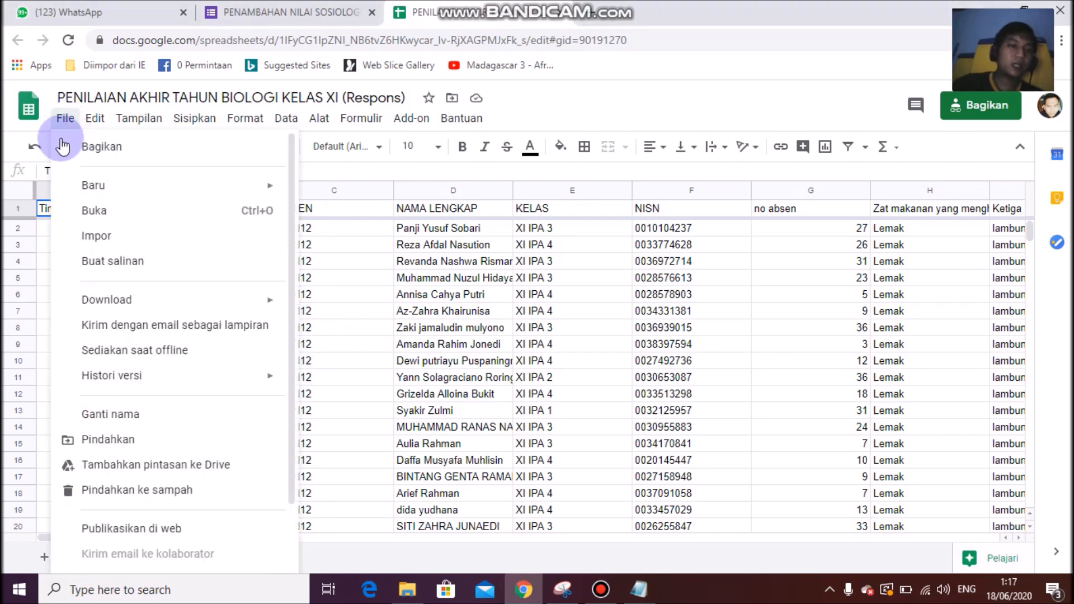
mouse_move(163, 300)
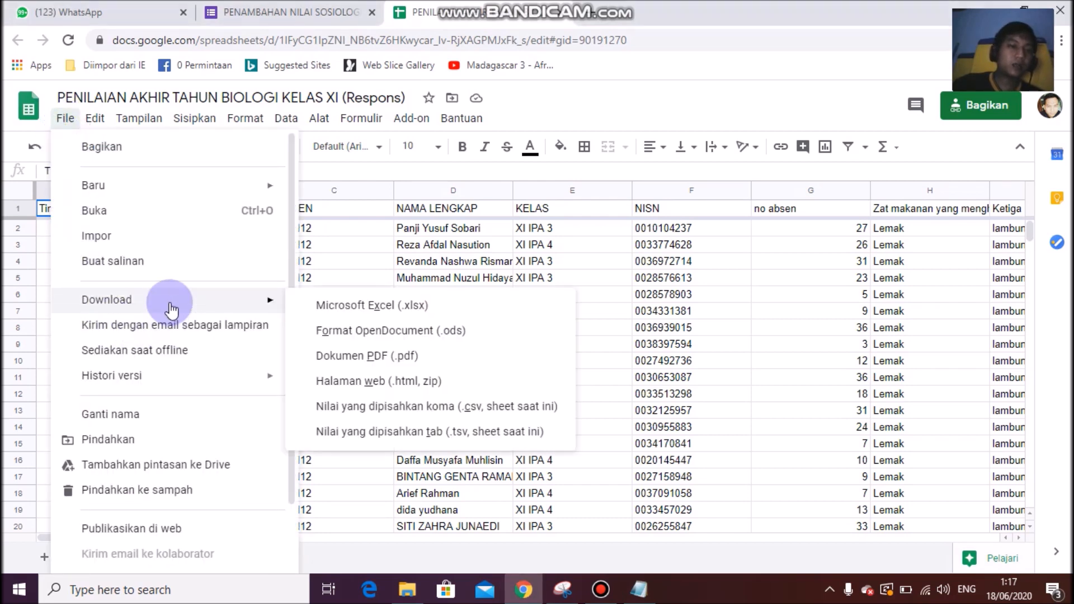
click(348, 306)
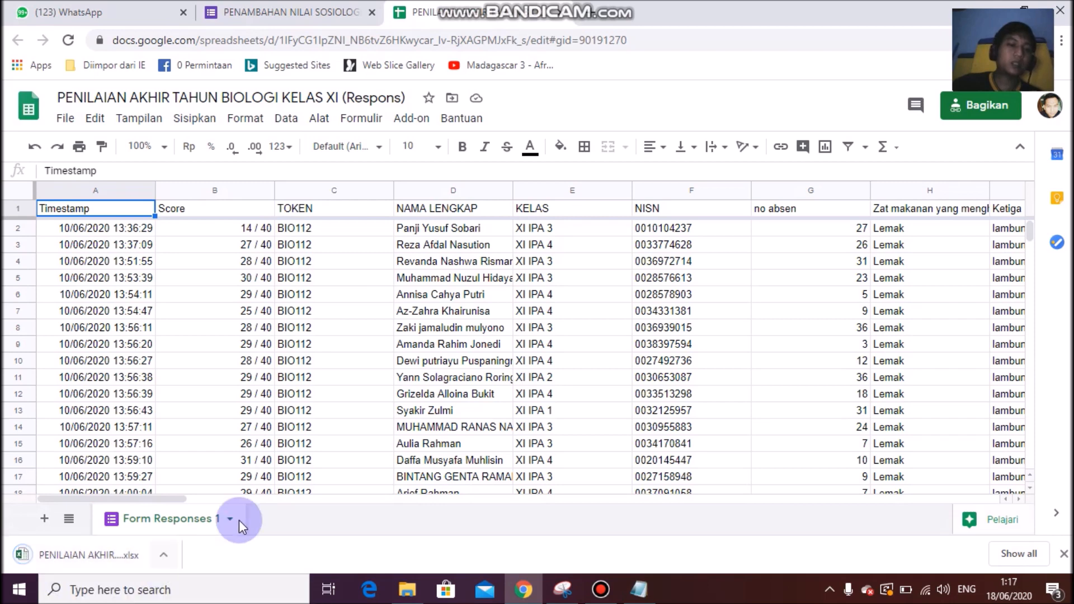
click(65, 558)
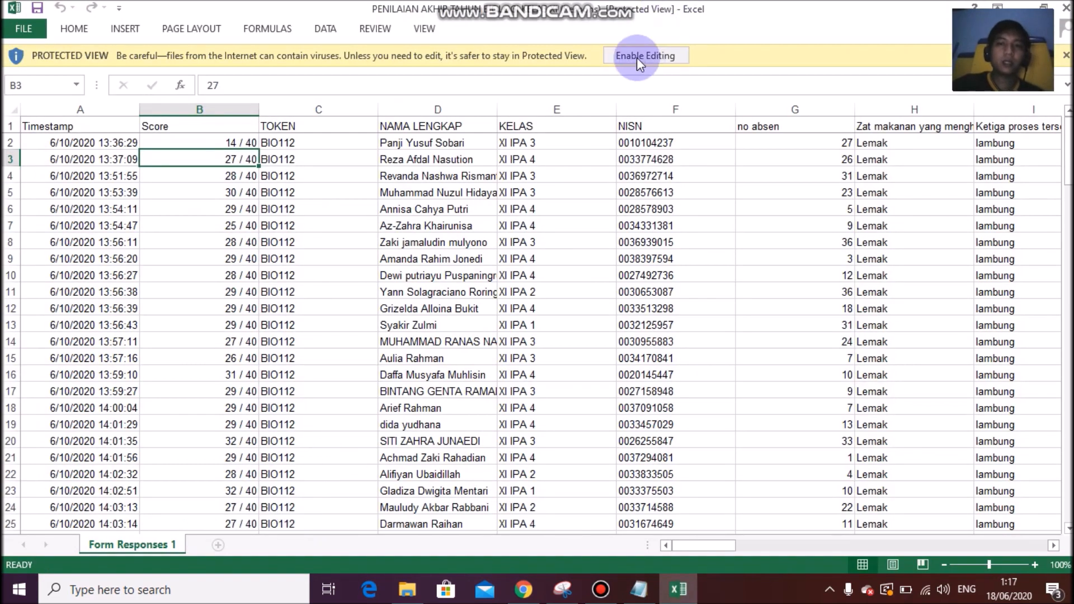
Enable editing, dismiss the paste options, and delete the Timestamp column A.
click(651, 56)
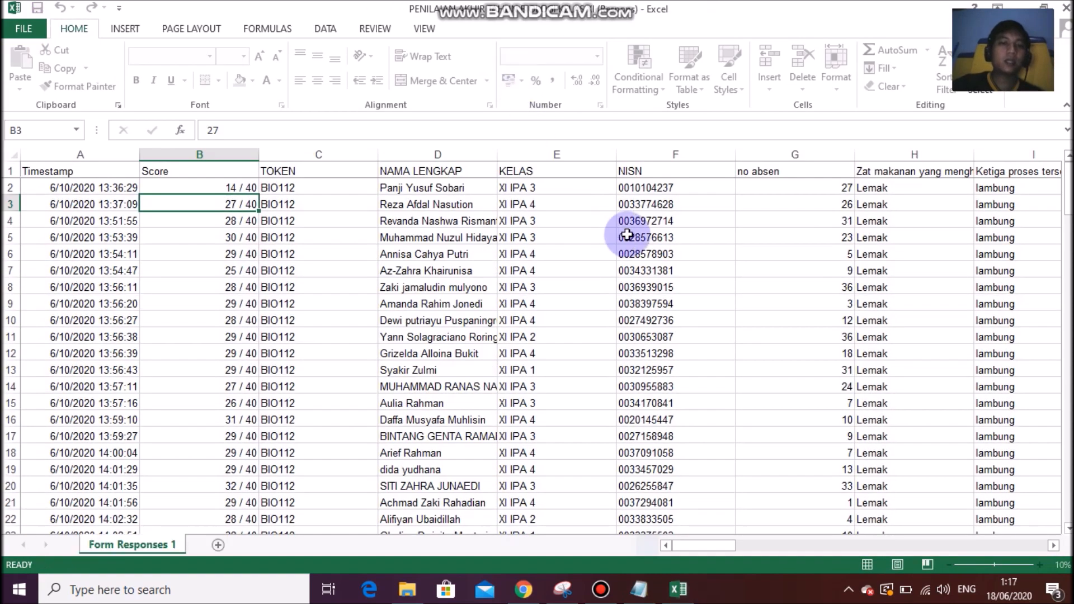
click(742, 233)
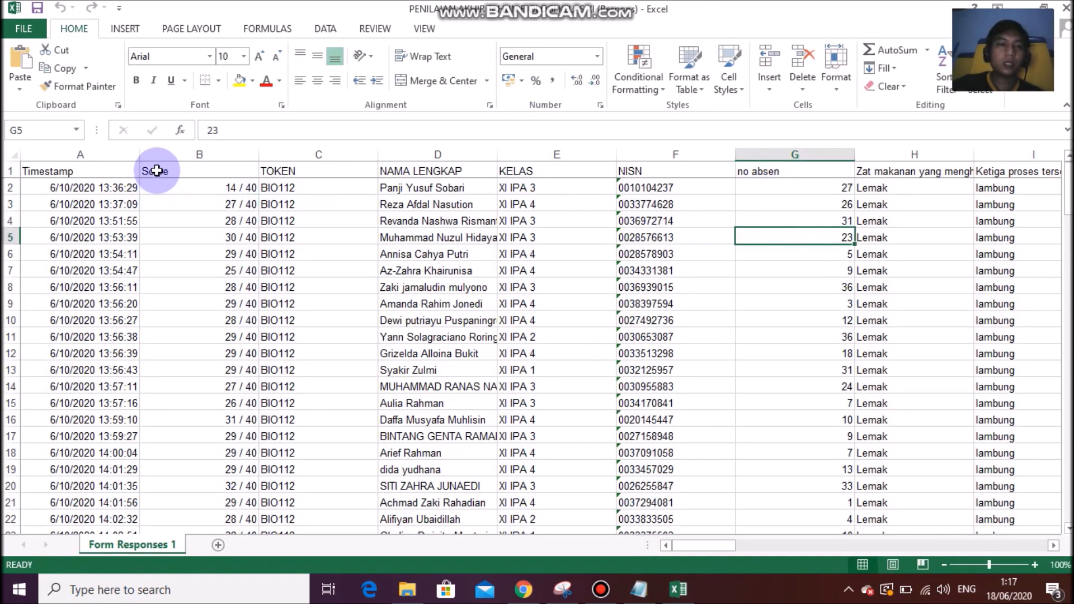
drag(165, 153, 773, 162)
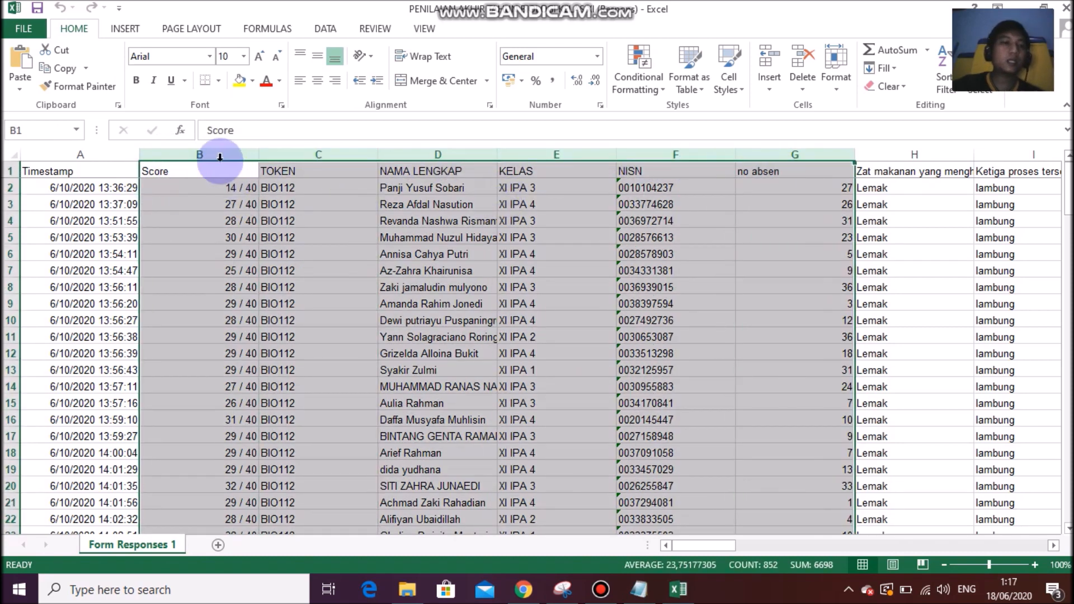
click(87, 150)
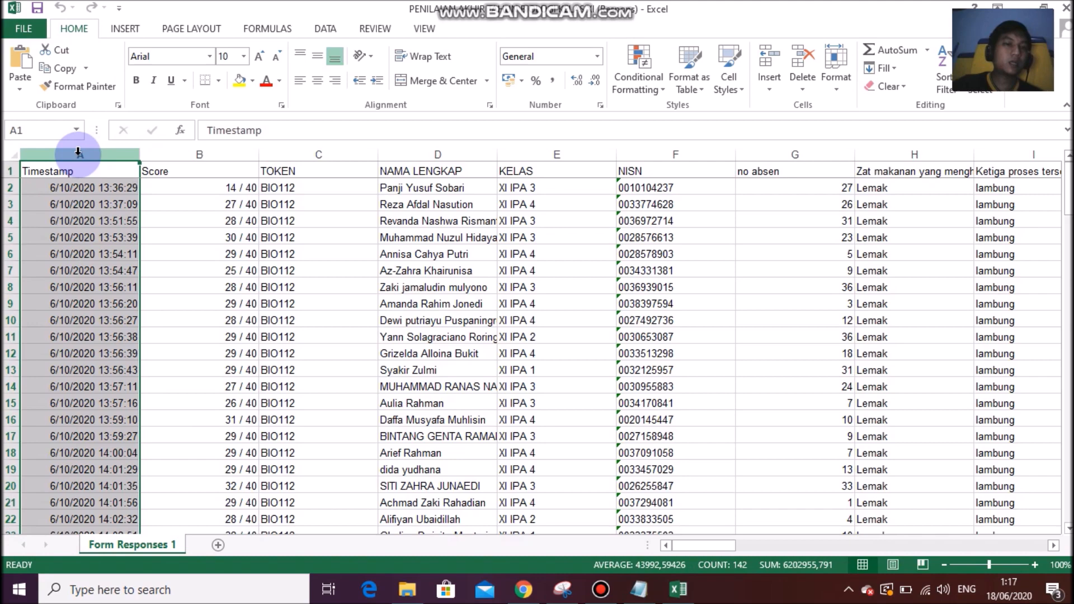
right_click(78, 151)
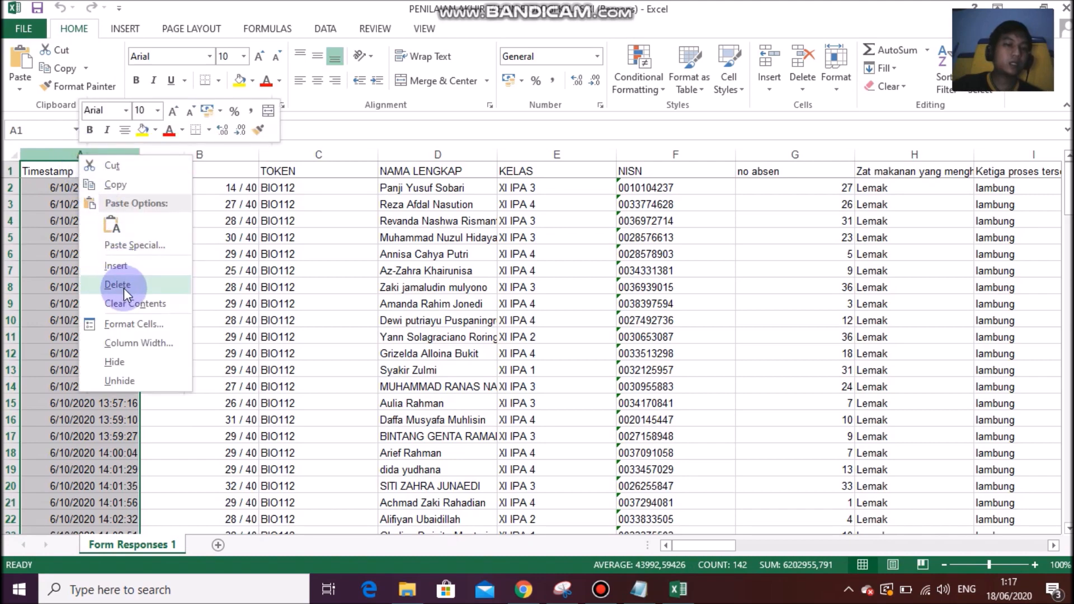
click(130, 245)
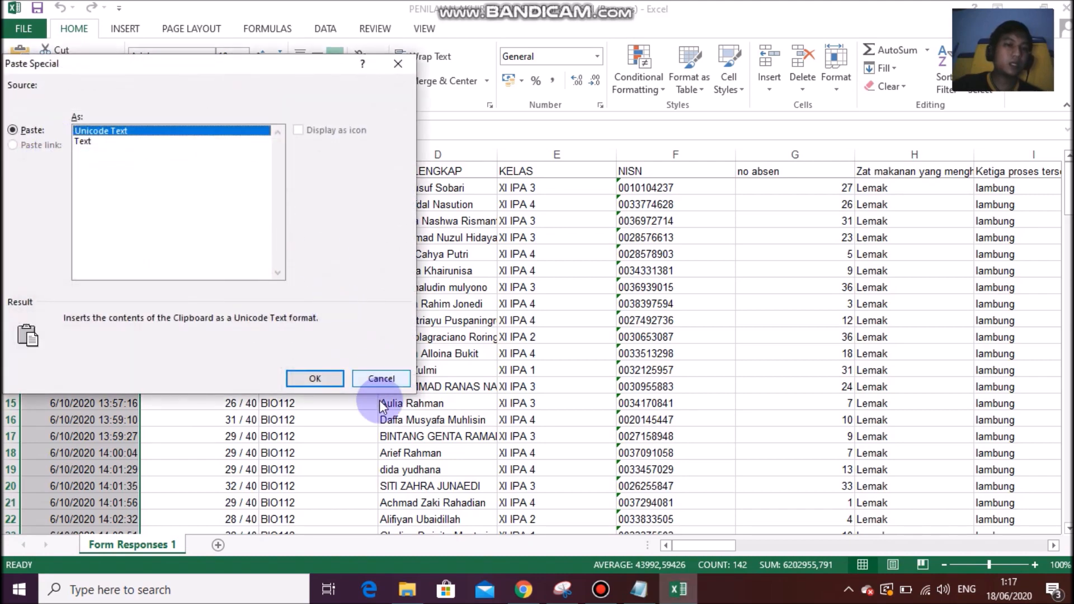
click(380, 379)
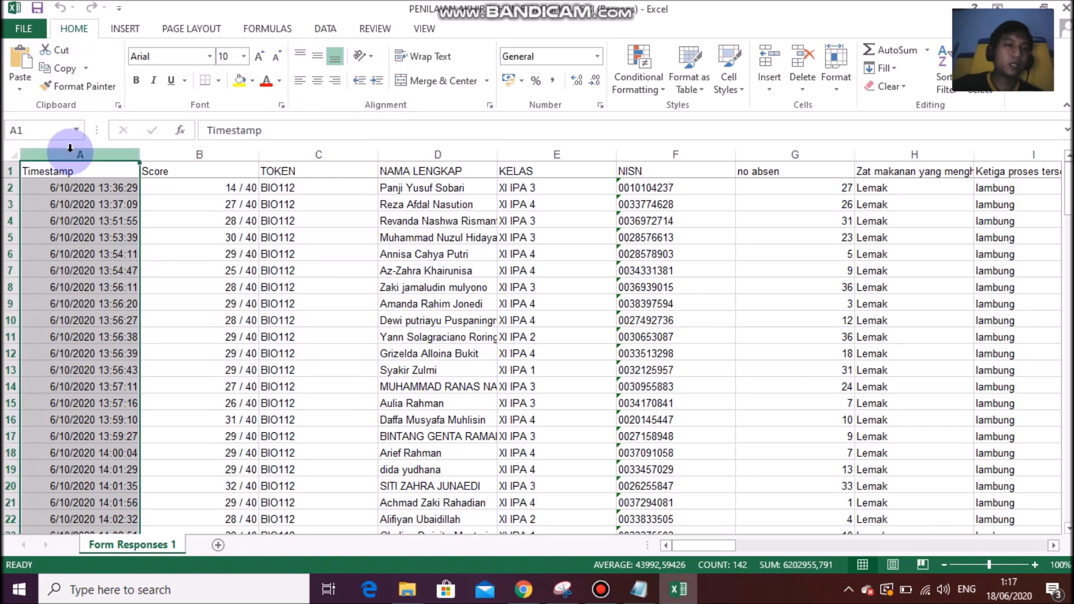
right_click(68, 153)
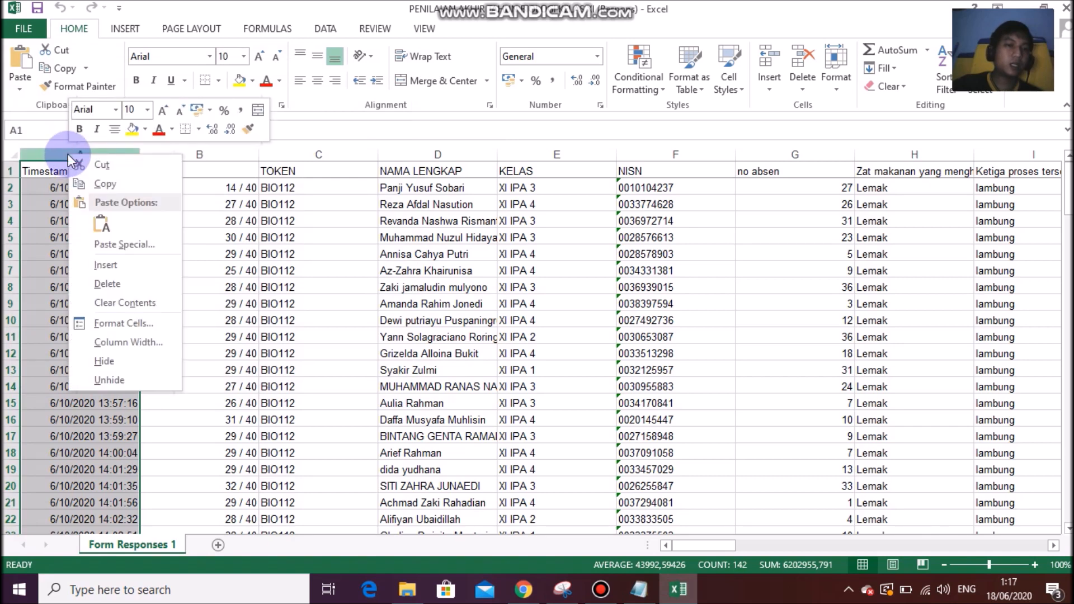
click(108, 285)
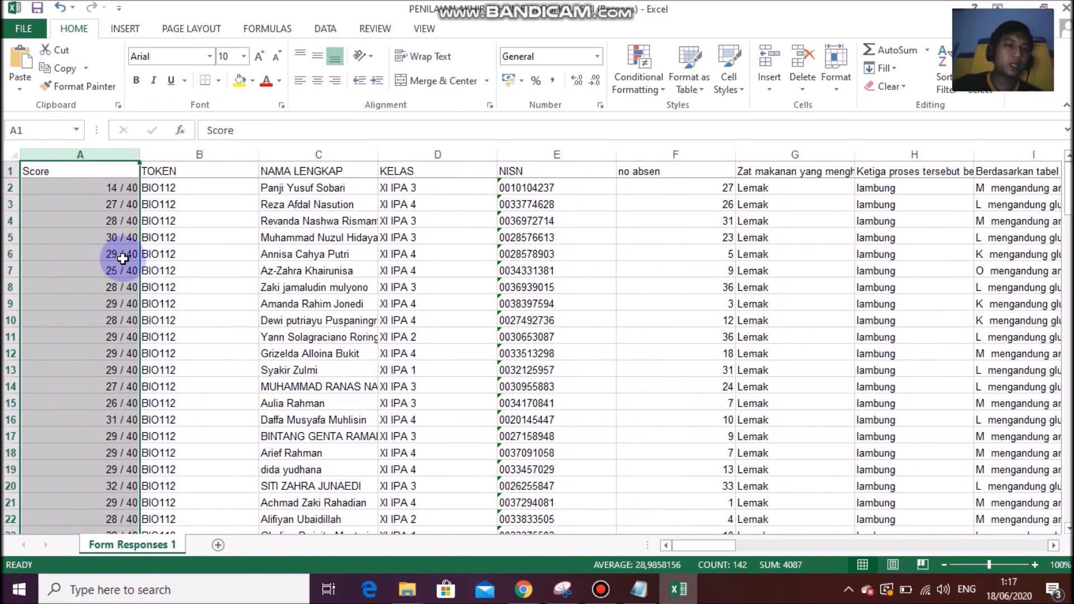
Delete the quiz-answer columns G through AT, keeping Score through no absen.
drag(772, 154, 874, 160)
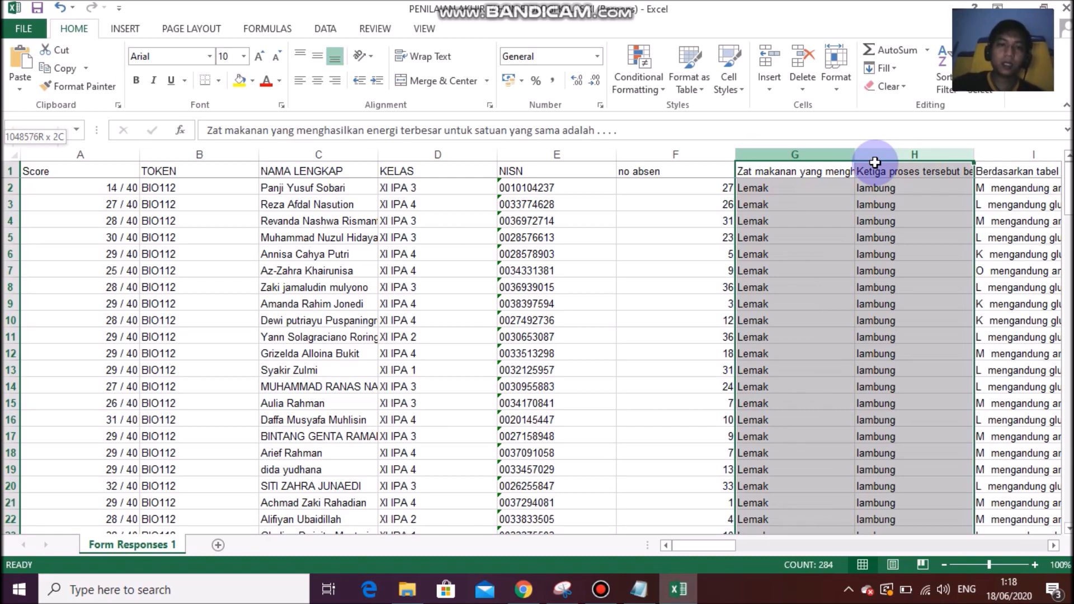
drag(937, 168, 815, 148)
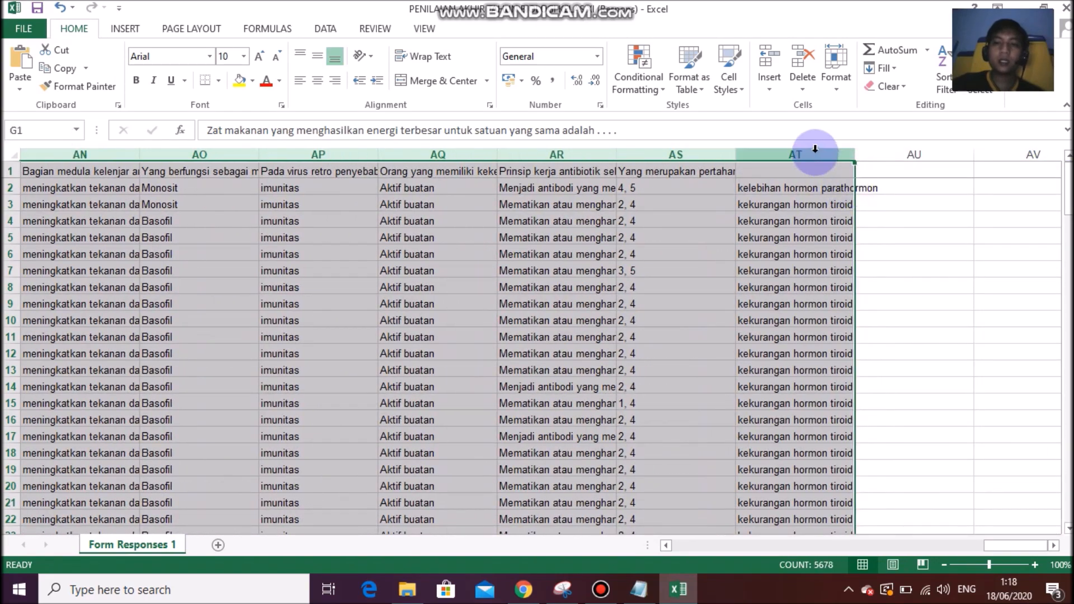
right_click(815, 150)
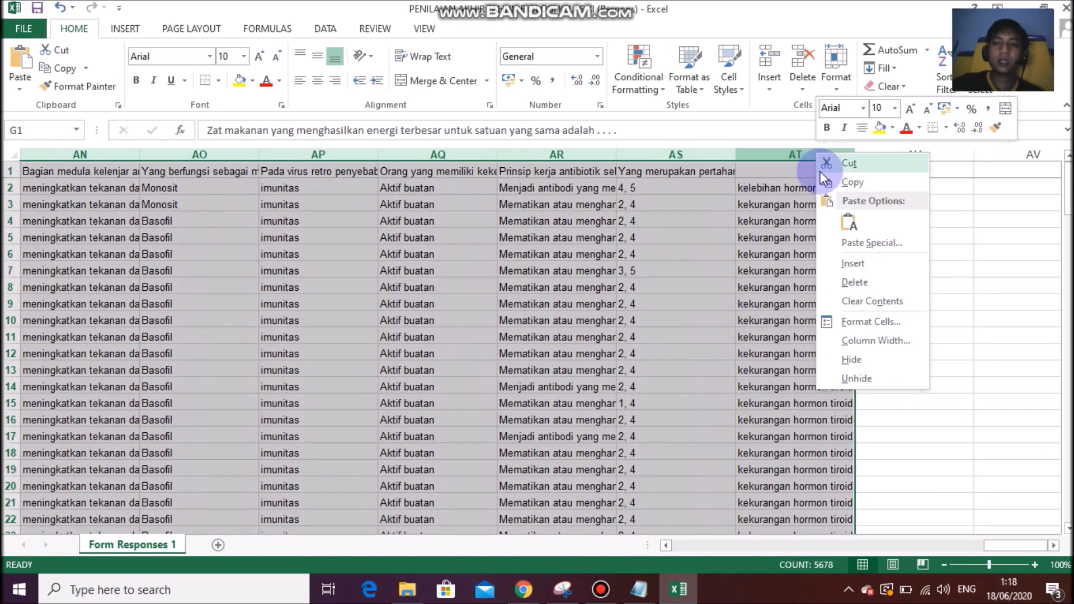
right_click(791, 153)
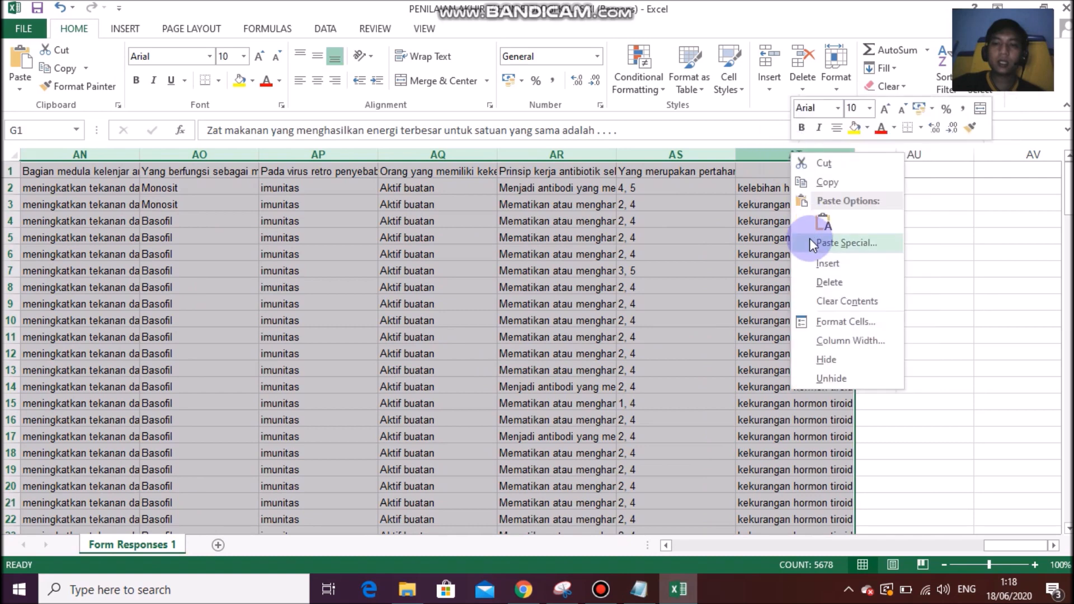
click(822, 278)
click(438, 238)
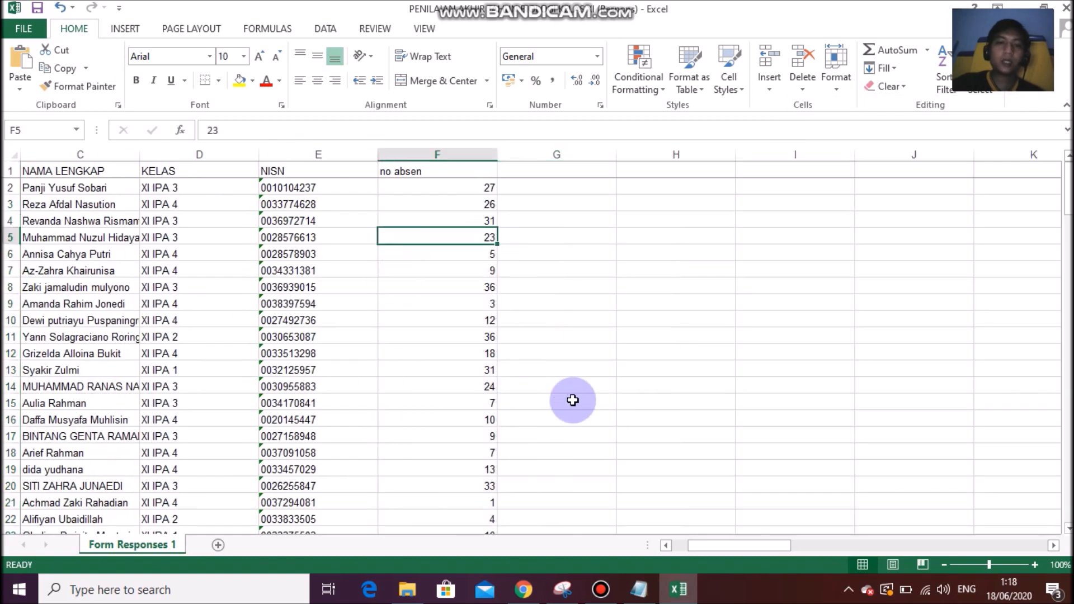
Review the student rows, then select the response table from A2 to F142.
drag(740, 548, 700, 545)
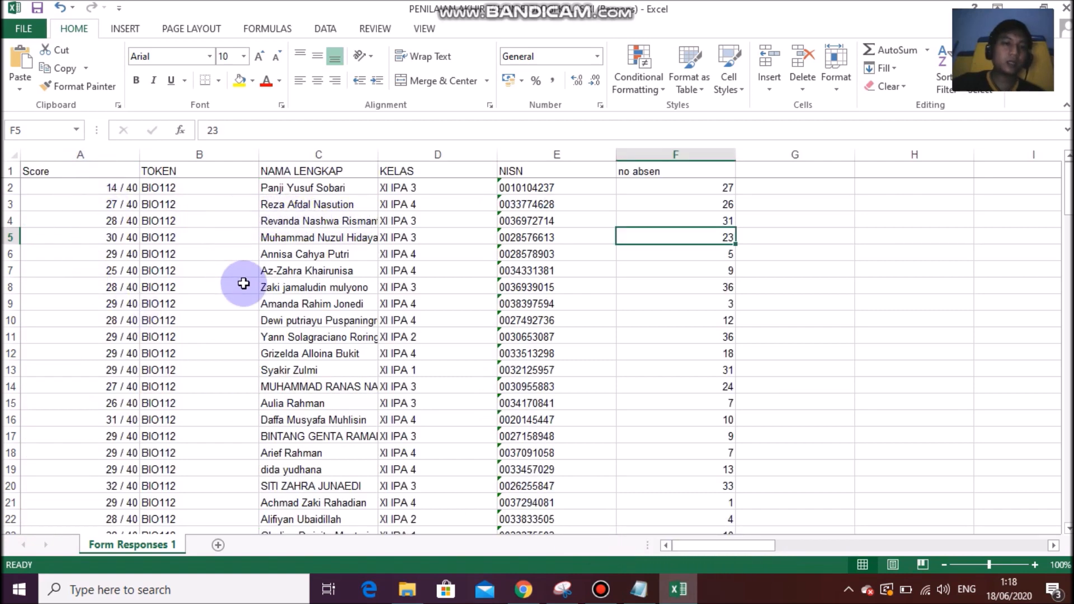
scroll(240, 280, down, 4)
scroll(272, 321, down, 7)
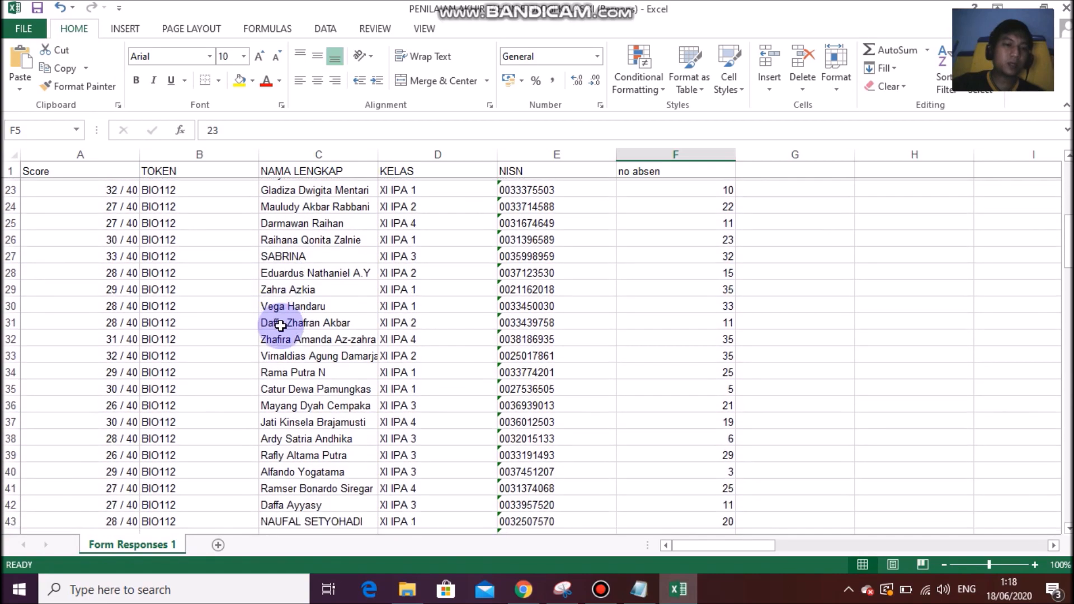
scroll(277, 354, down, 7)
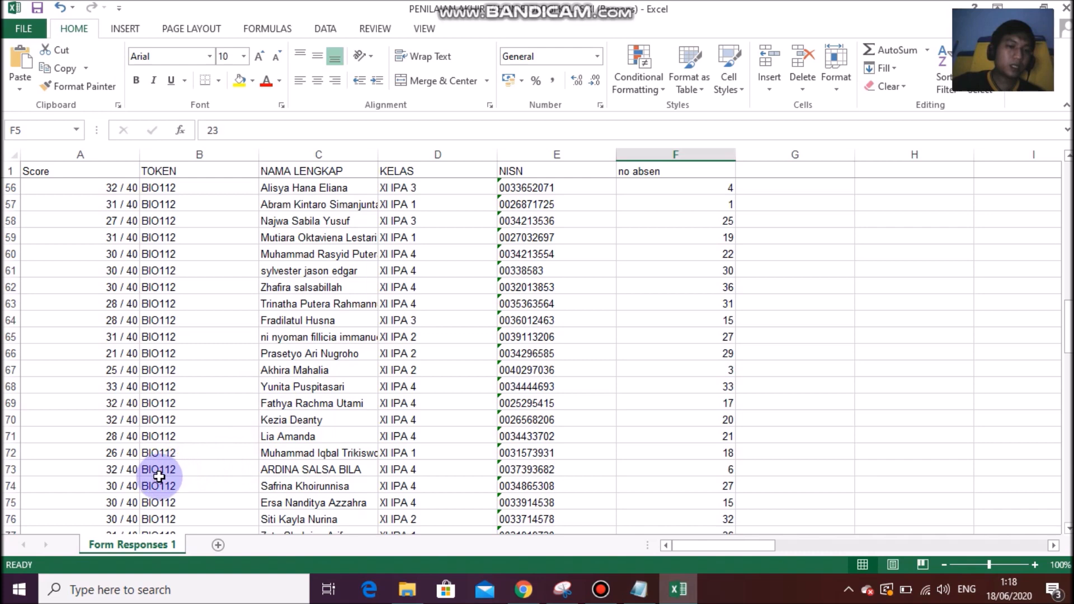
click(276, 403)
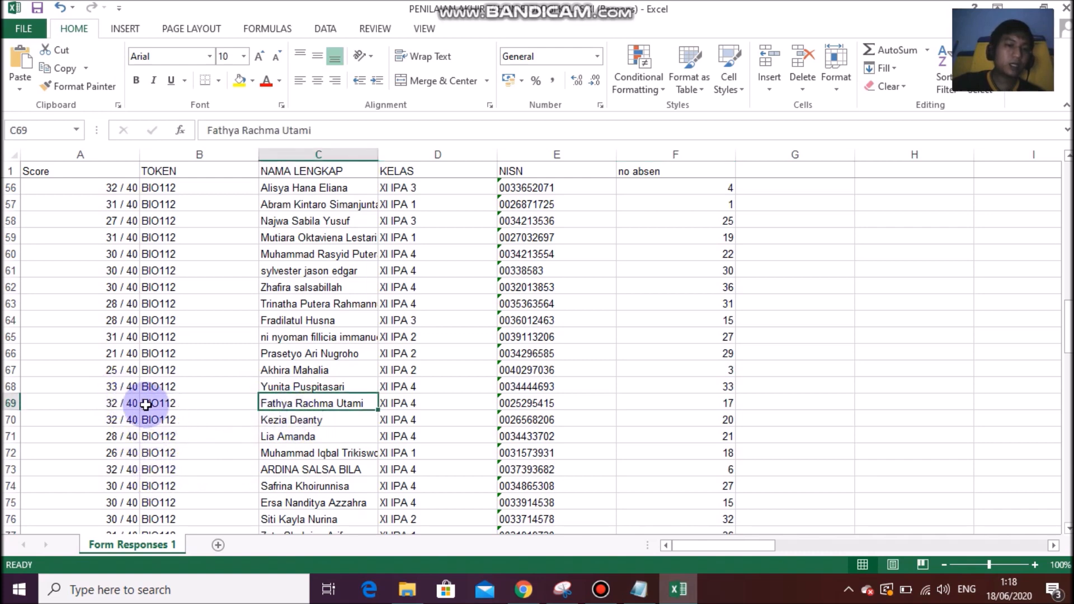
click(109, 406)
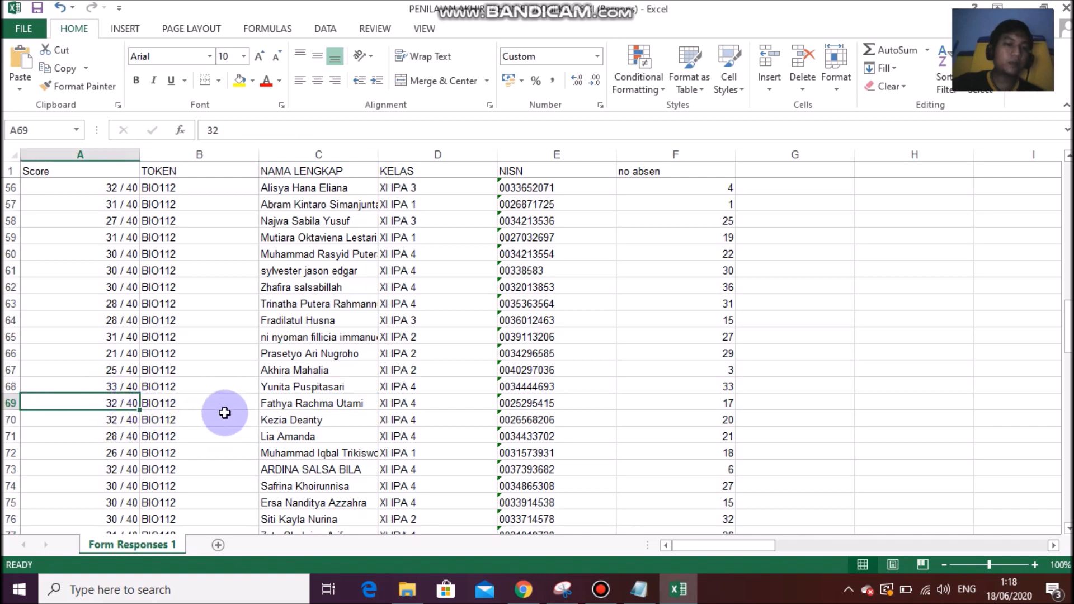
scroll(267, 341, up, 18)
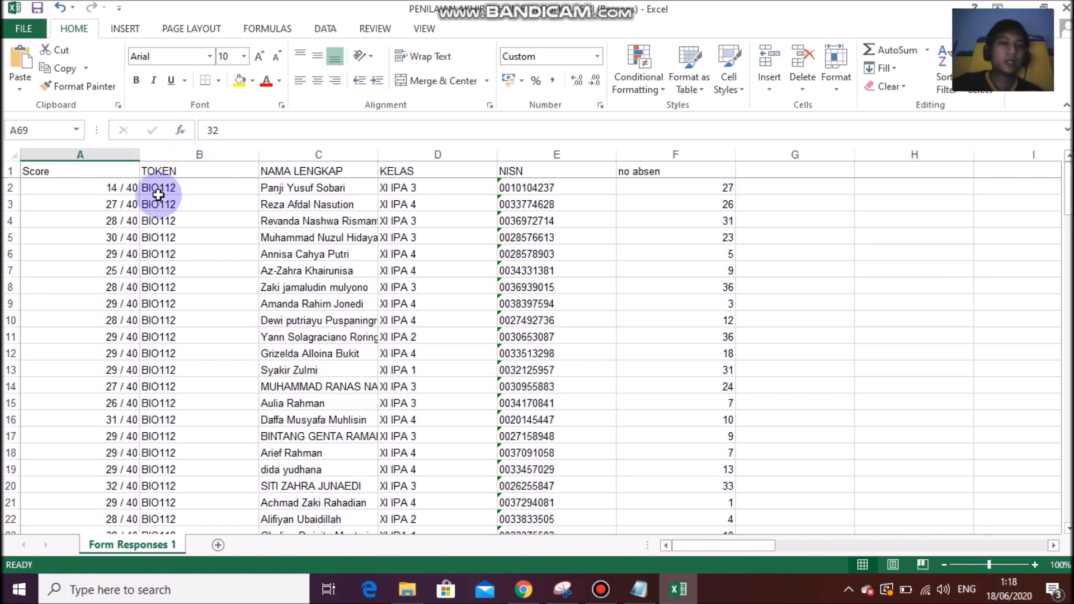
click(90, 188)
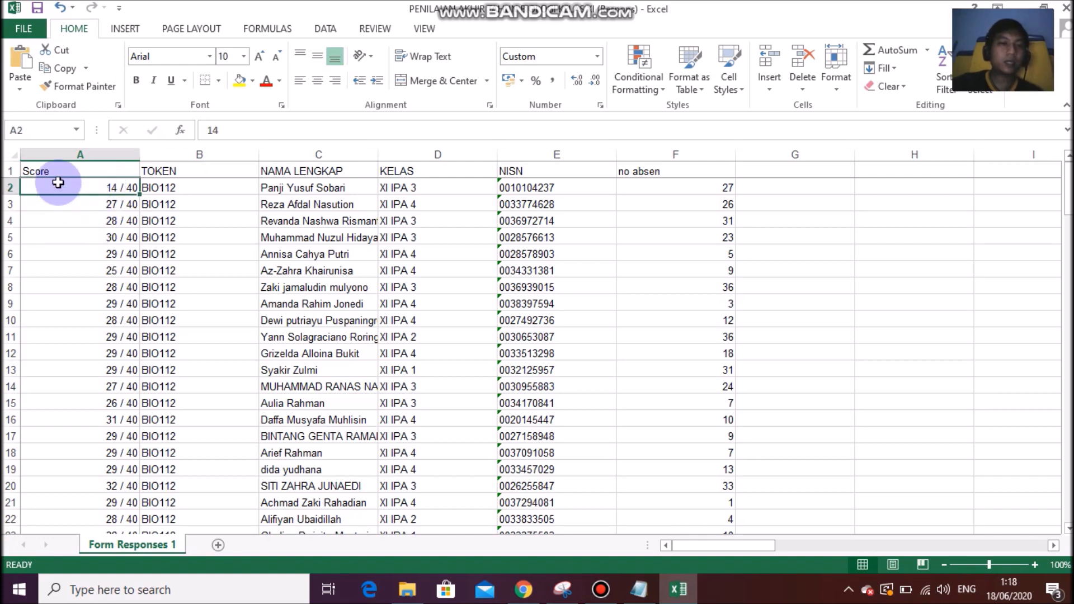
drag(63, 189, 676, 502)
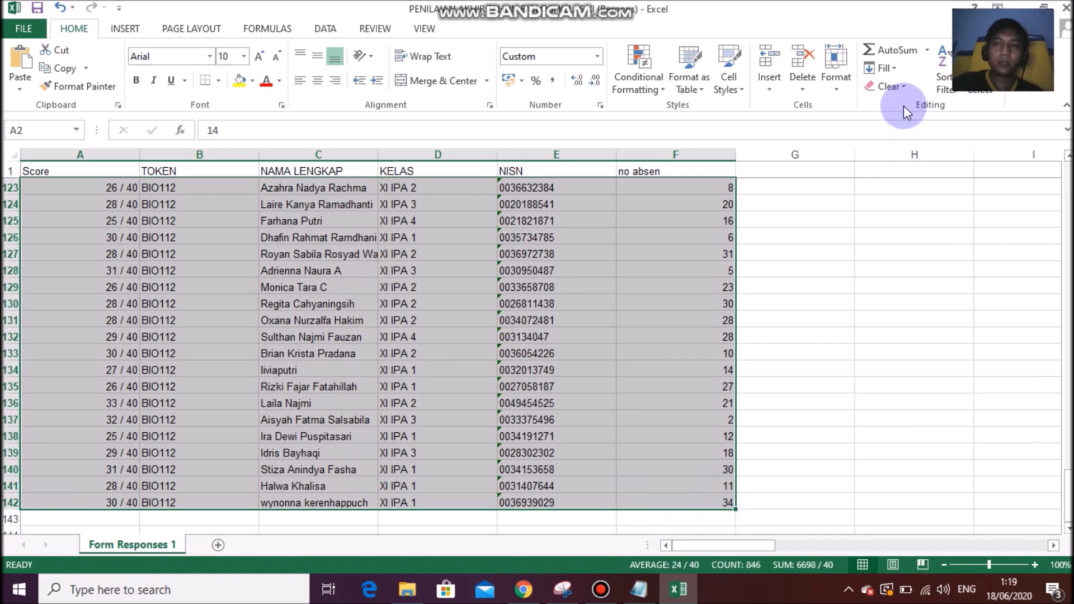
Custom-sort the selected rows by KELAS, then by NAMA LENGKAP, both A to Z.
click(946, 84)
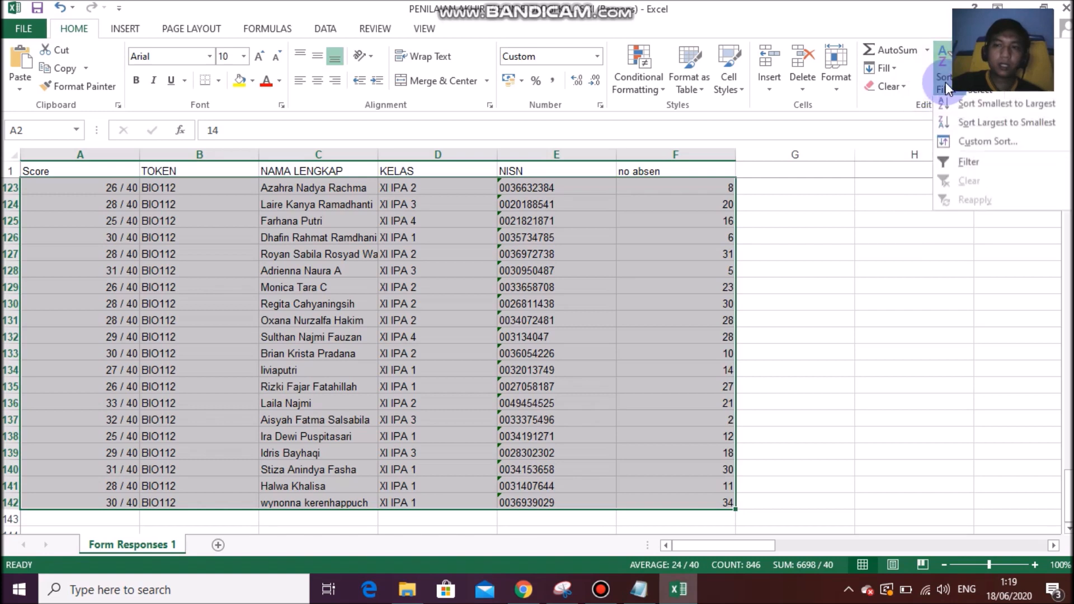
click(977, 149)
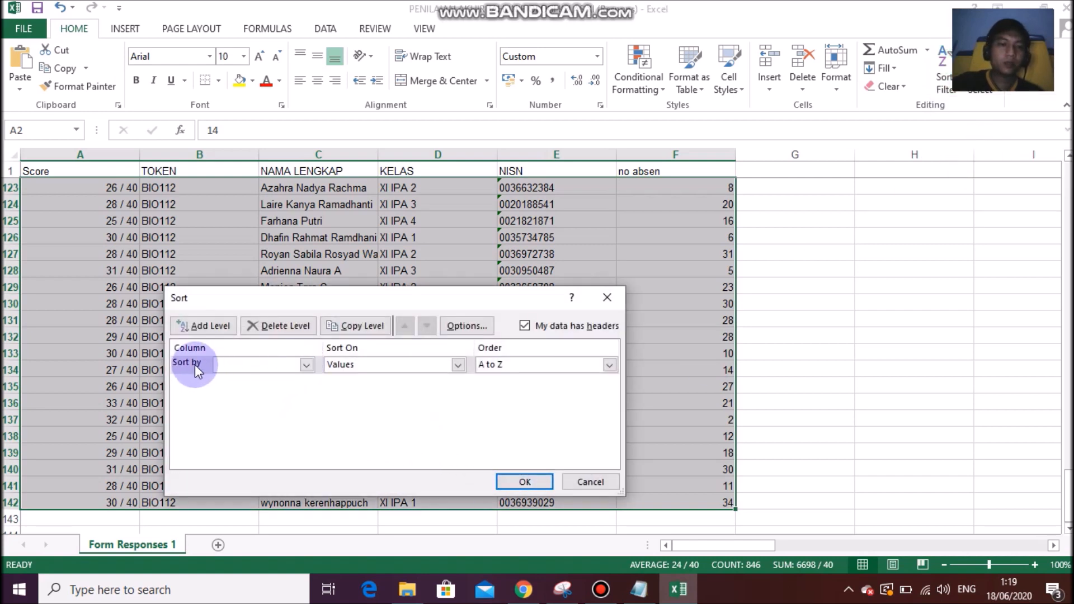
click(306, 365)
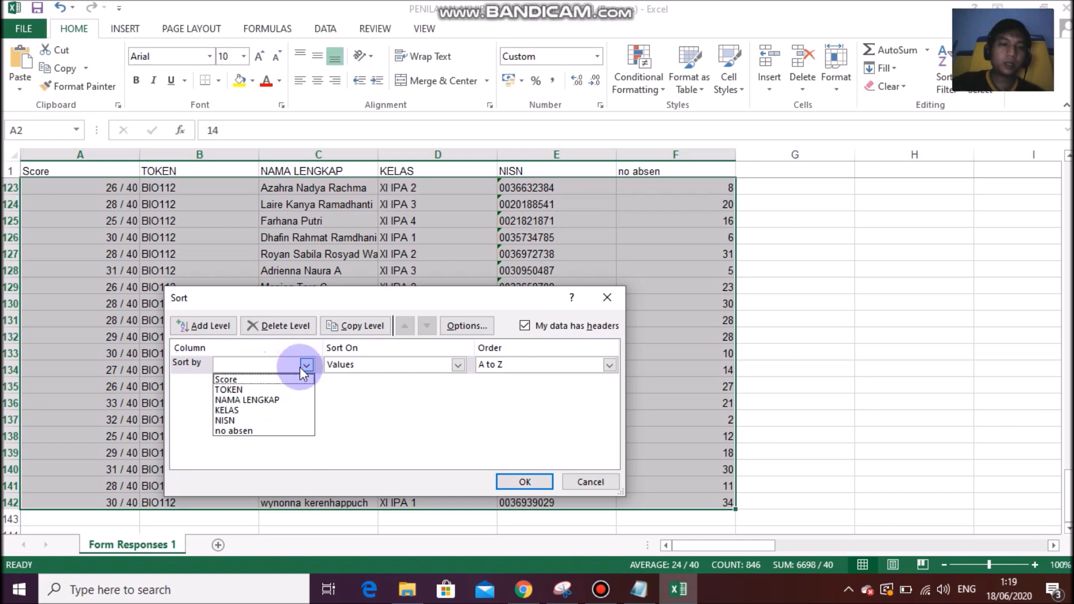
click(261, 410)
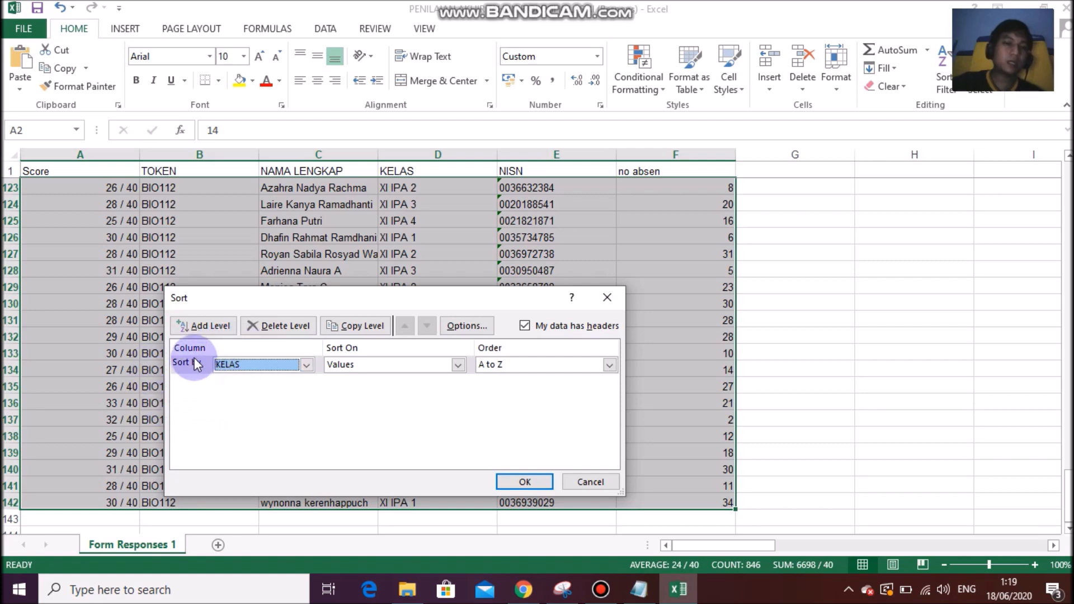
click(201, 329)
click(266, 385)
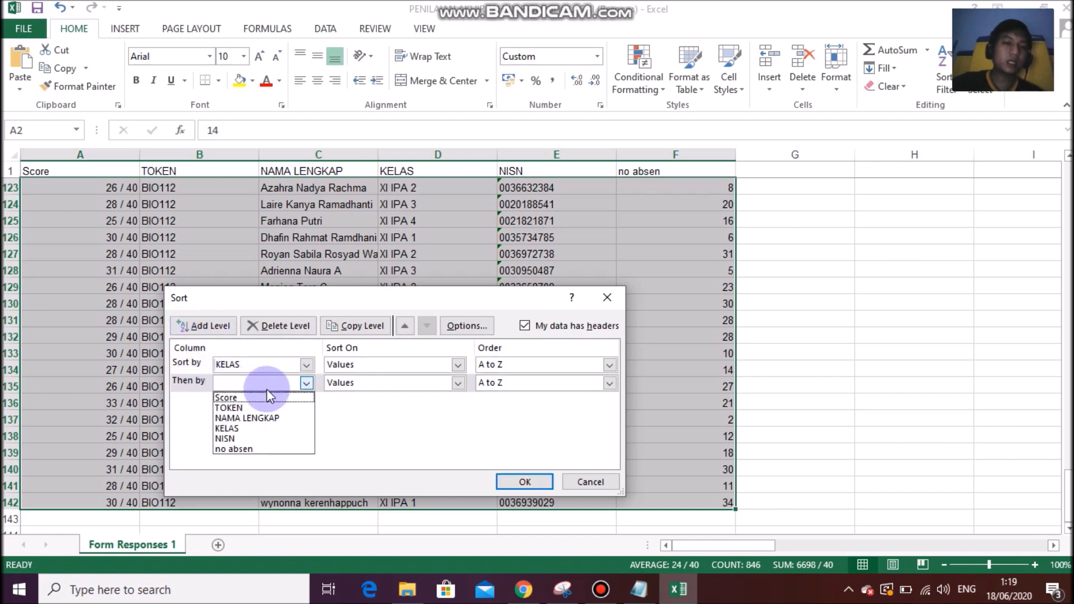
click(271, 417)
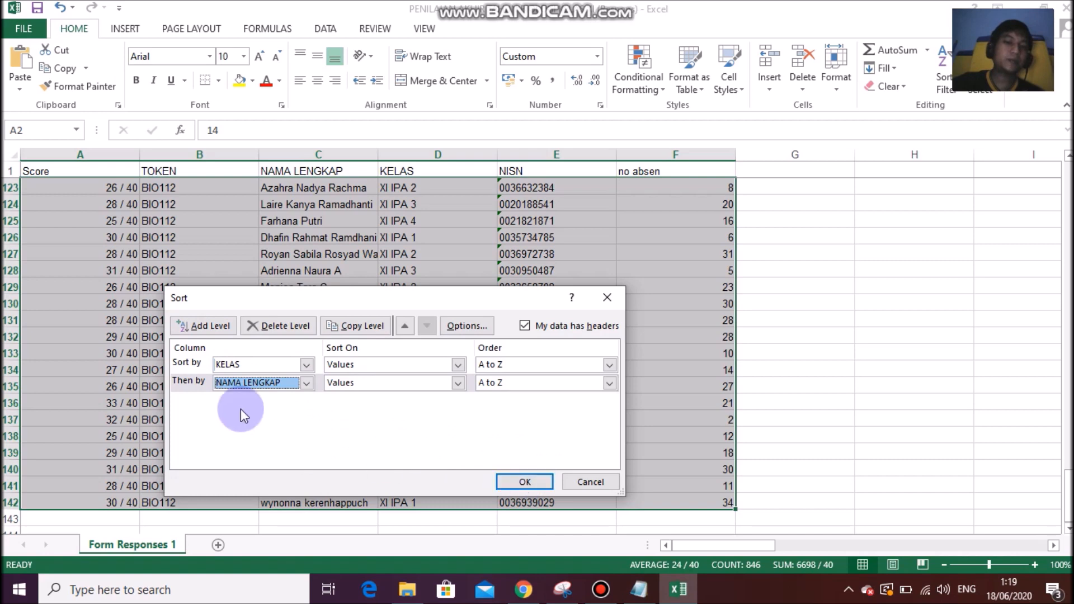
click(516, 481)
click(320, 310)
scroll(324, 311, up, 20)
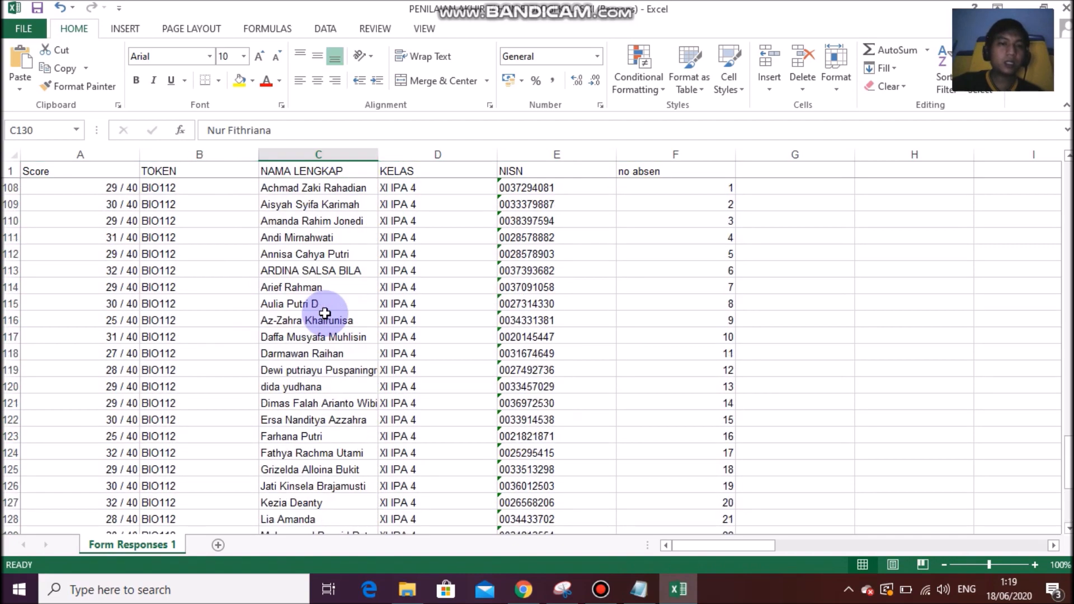
drag(1065, 319, 1065, 190)
drag(391, 189, 404, 386)
scroll(404, 386, down, 20)
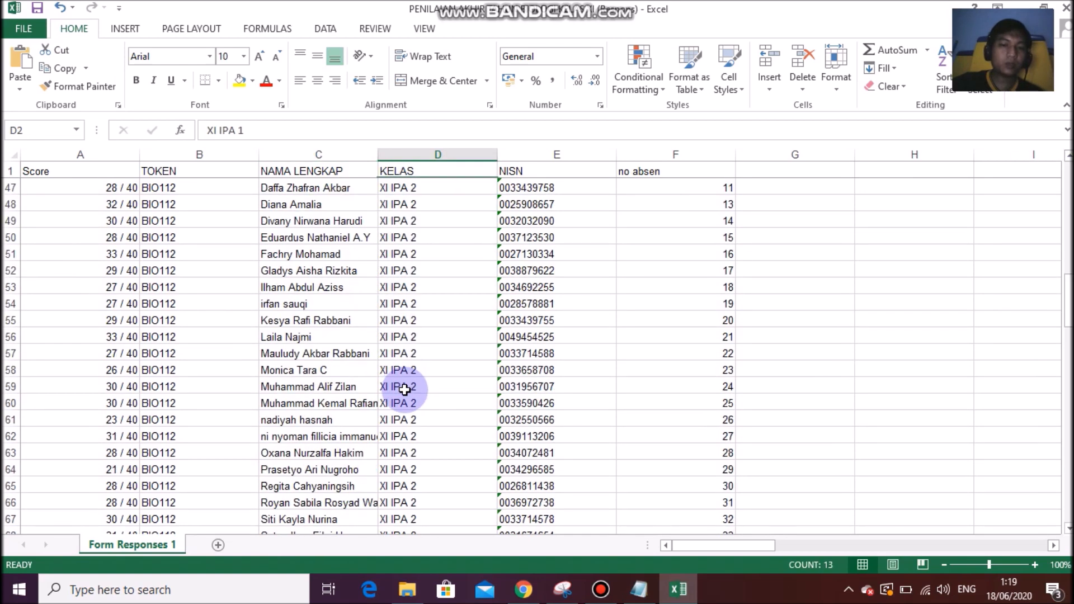
scroll(404, 390, down, 7)
scroll(404, 390, up, 20)
scroll(405, 390, up, 8)
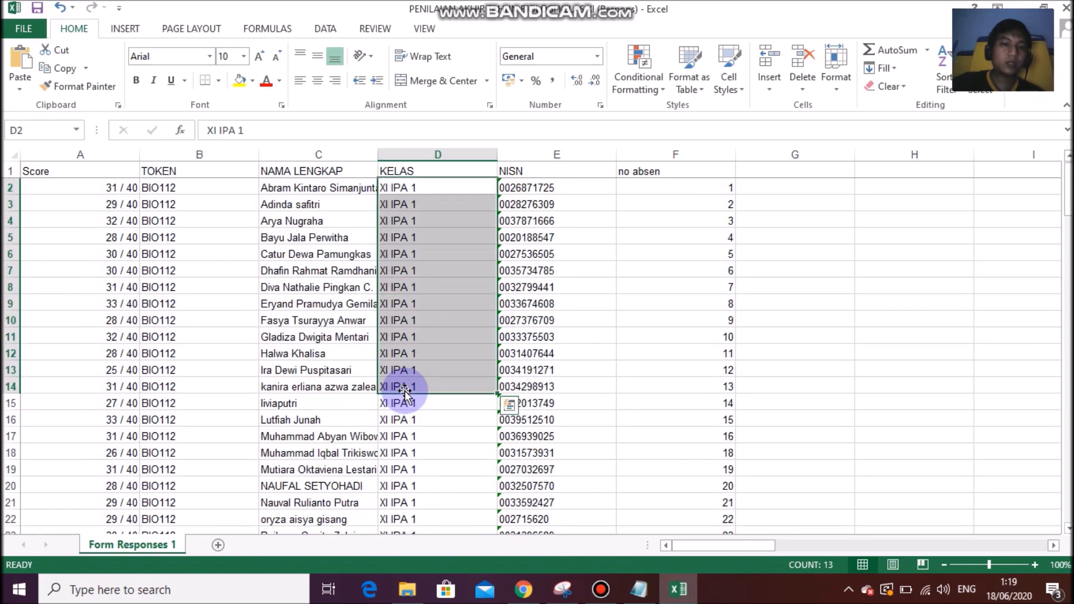
click(301, 210)
click(302, 217)
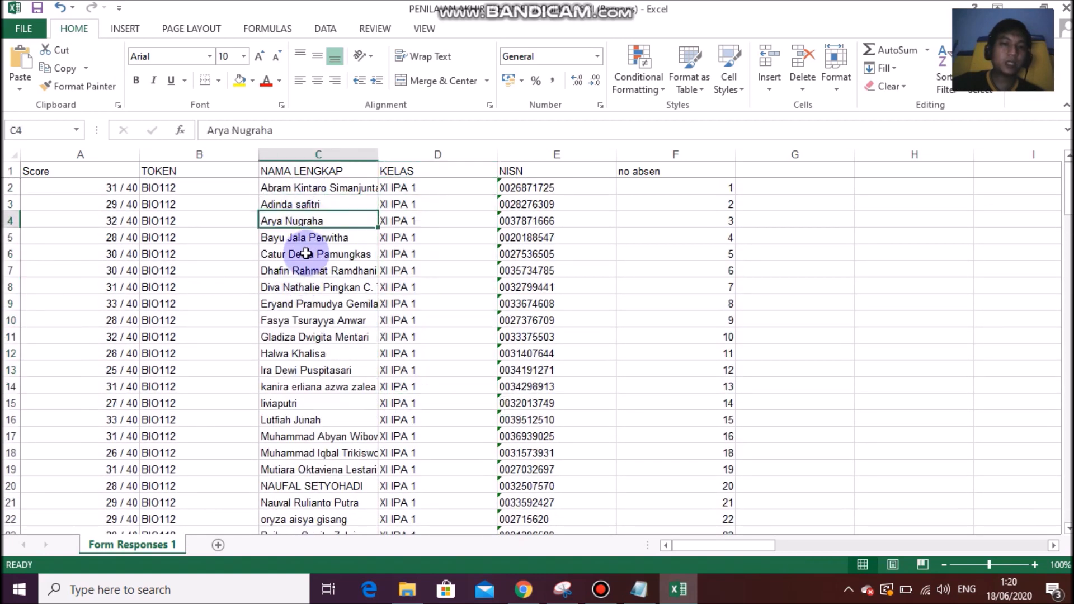
click(304, 255)
click(131, 205)
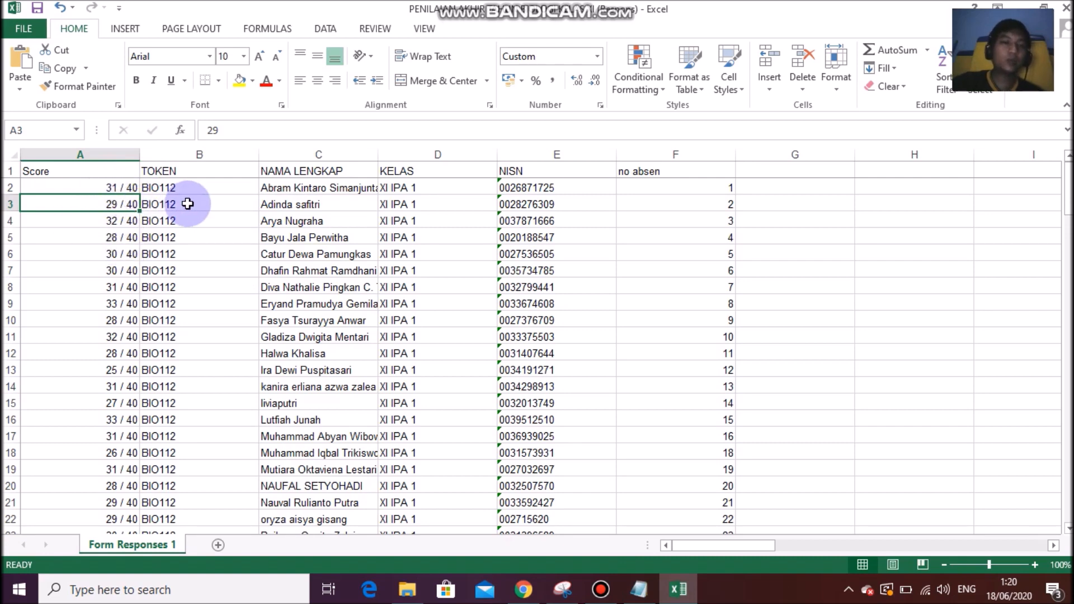
Delete the TOKEN column and insert a blank column B before NAMA LENGKAP.
right_click(182, 152)
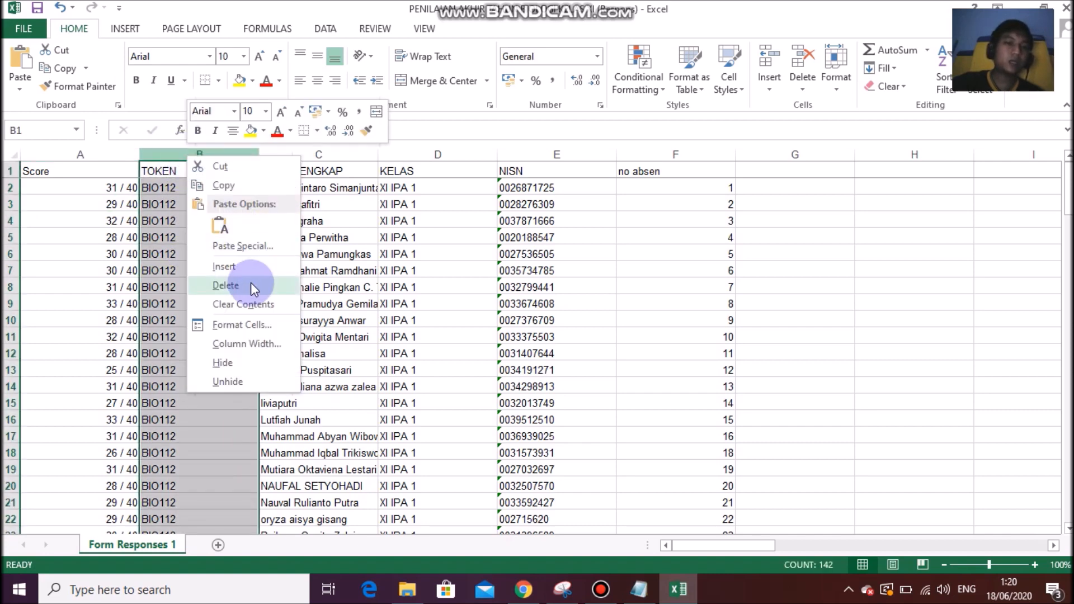
click(250, 286)
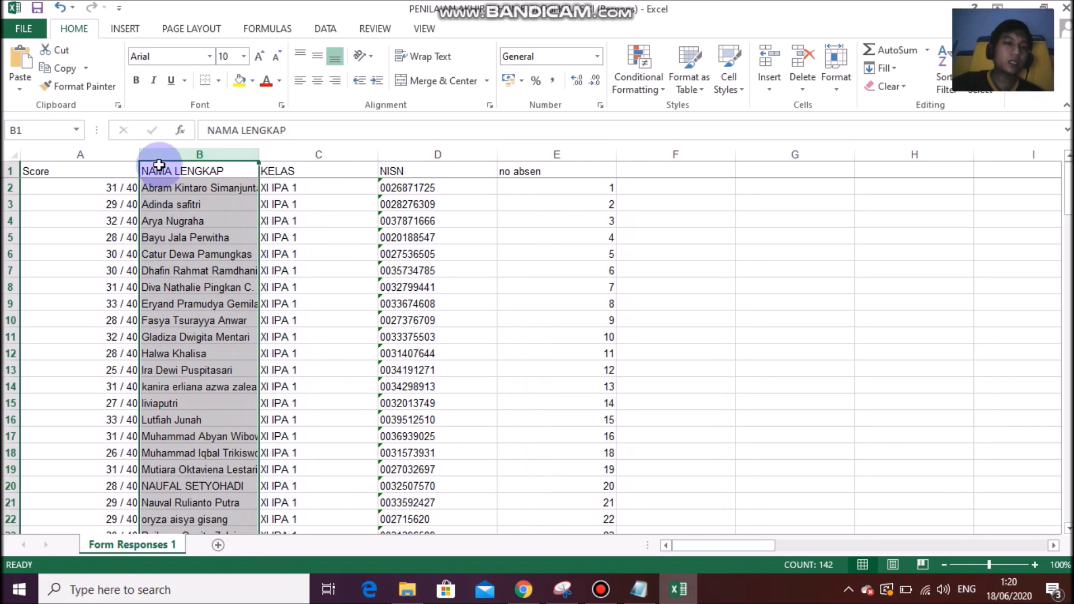
right_click(149, 149)
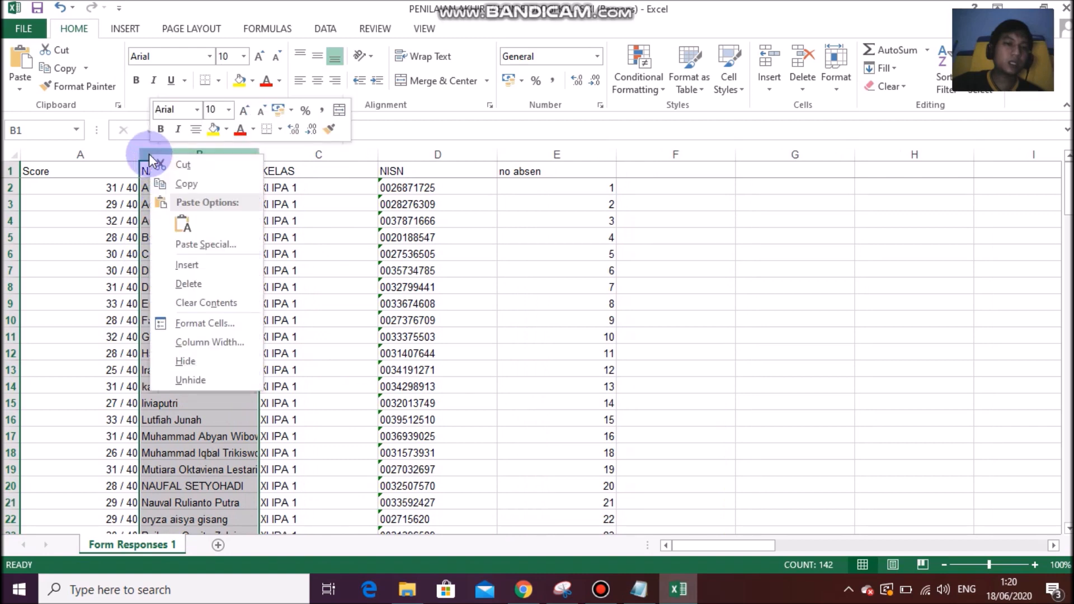
click(185, 265)
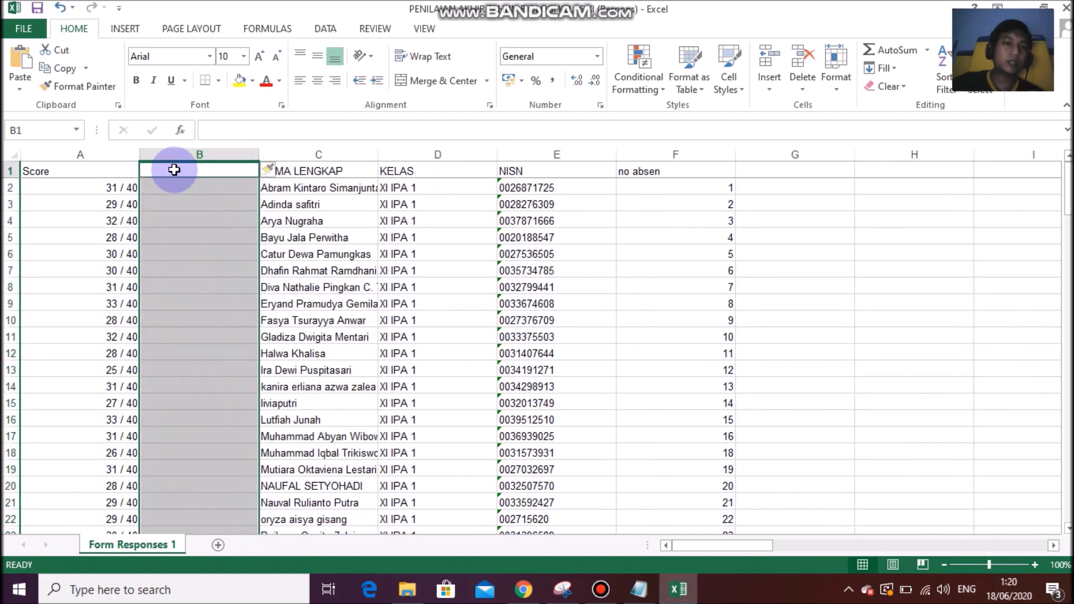
Enter the header NILAI in B1 and start a formula in B2.
click(211, 171)
text(NILAI)
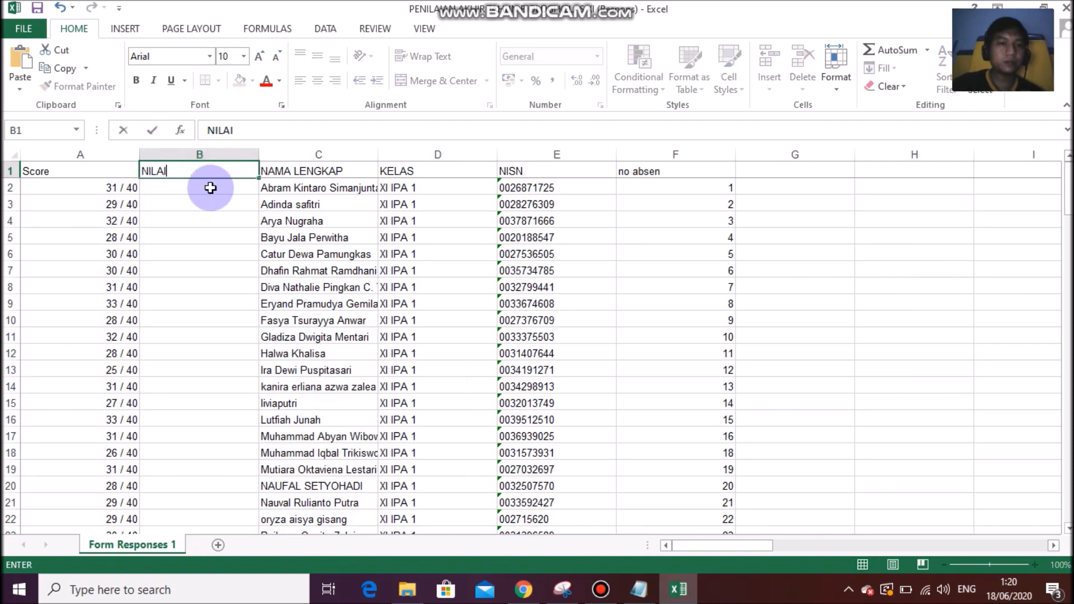
key(Return)
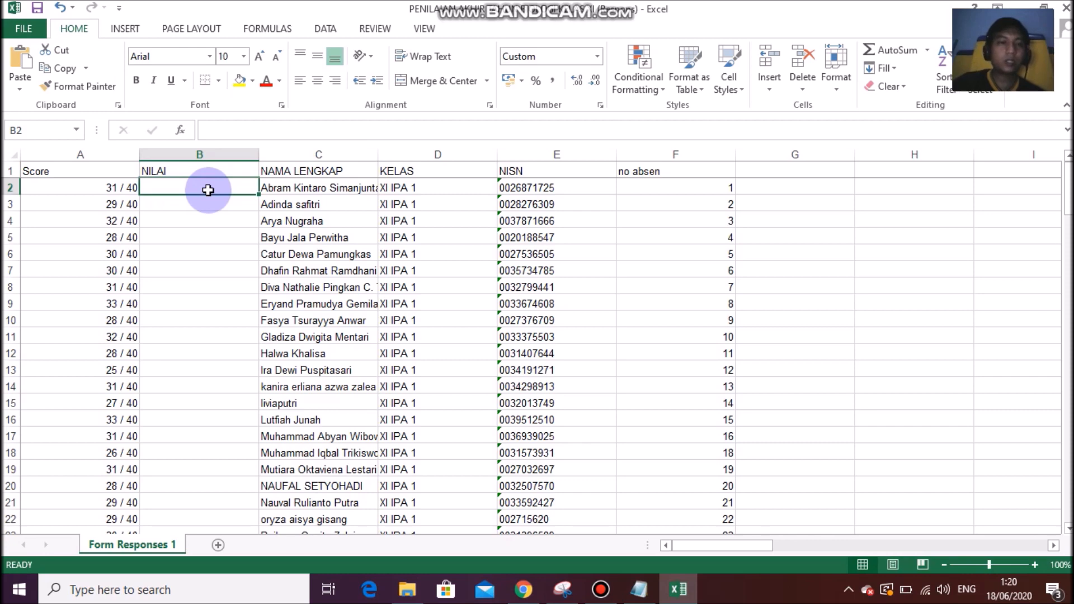
text(=)
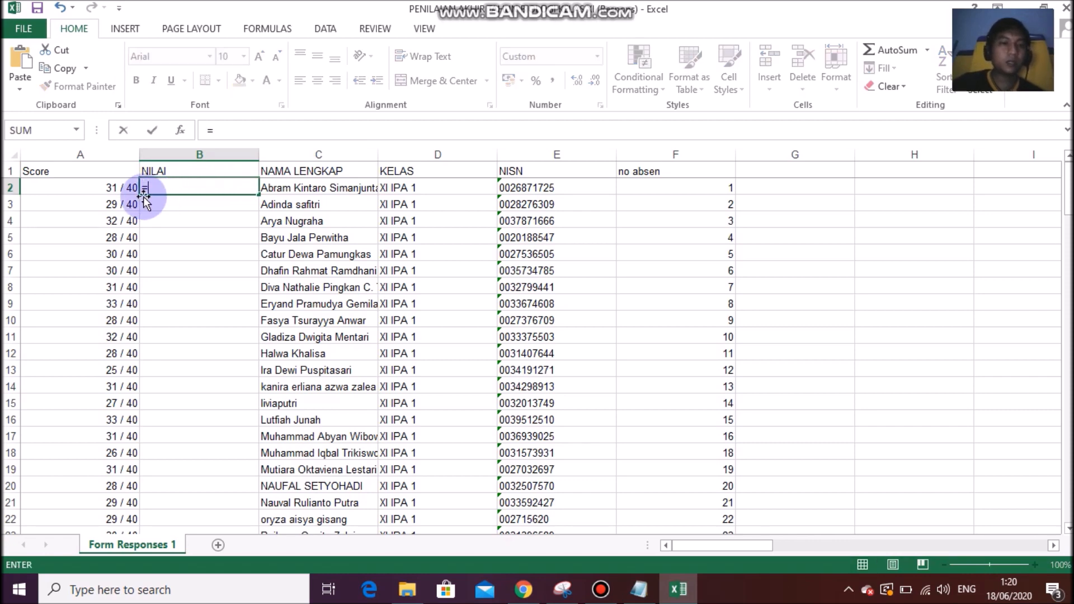
Enter the formula =(A2/40)*100 in cell B2.
click(103, 189)
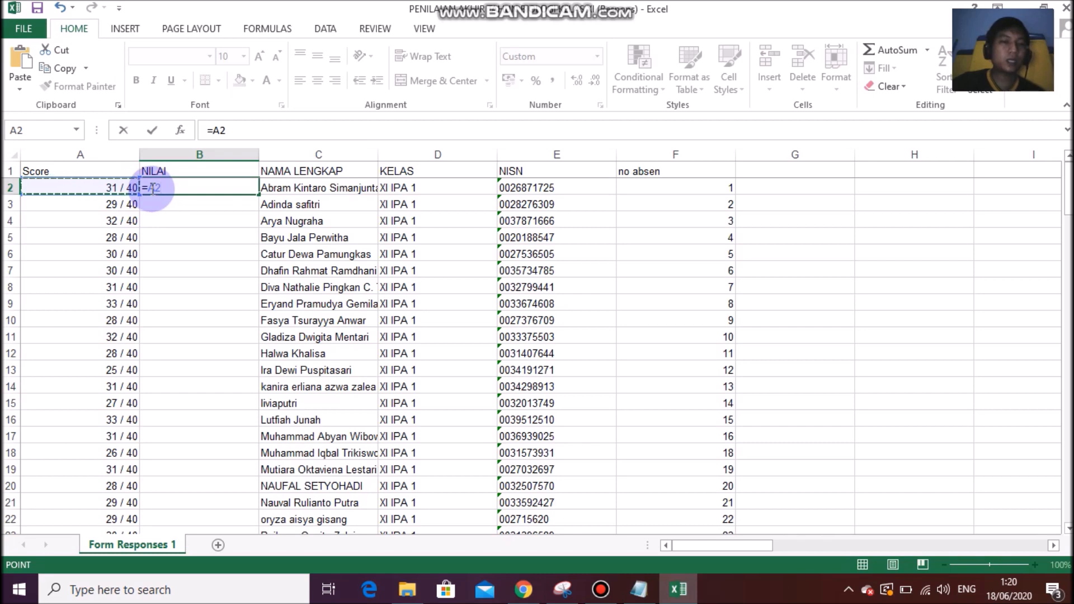
click(209, 188)
text((A2)
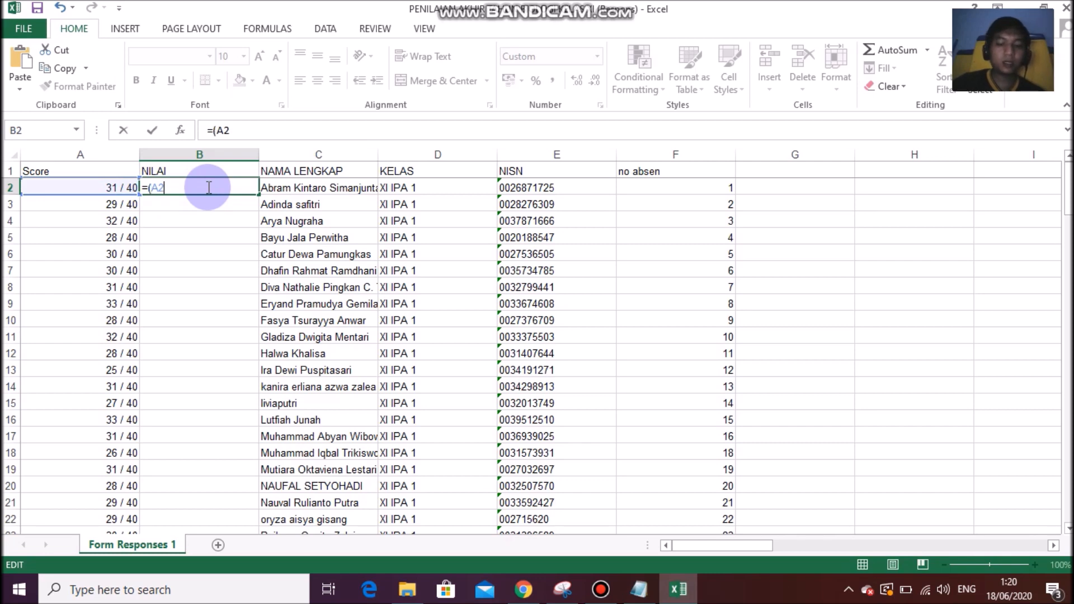
text(/40)
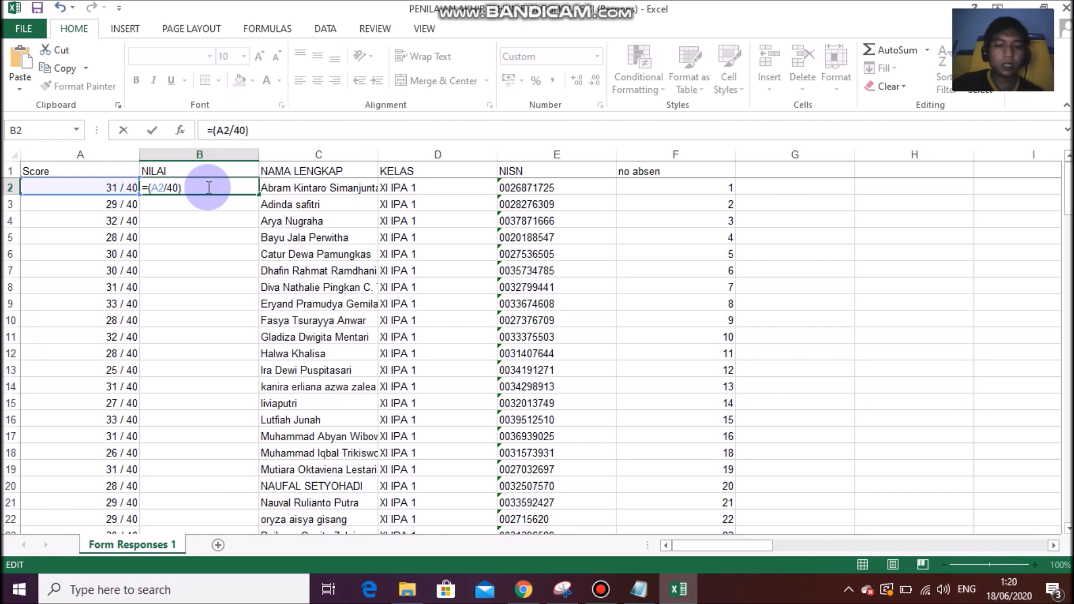
text()*100)
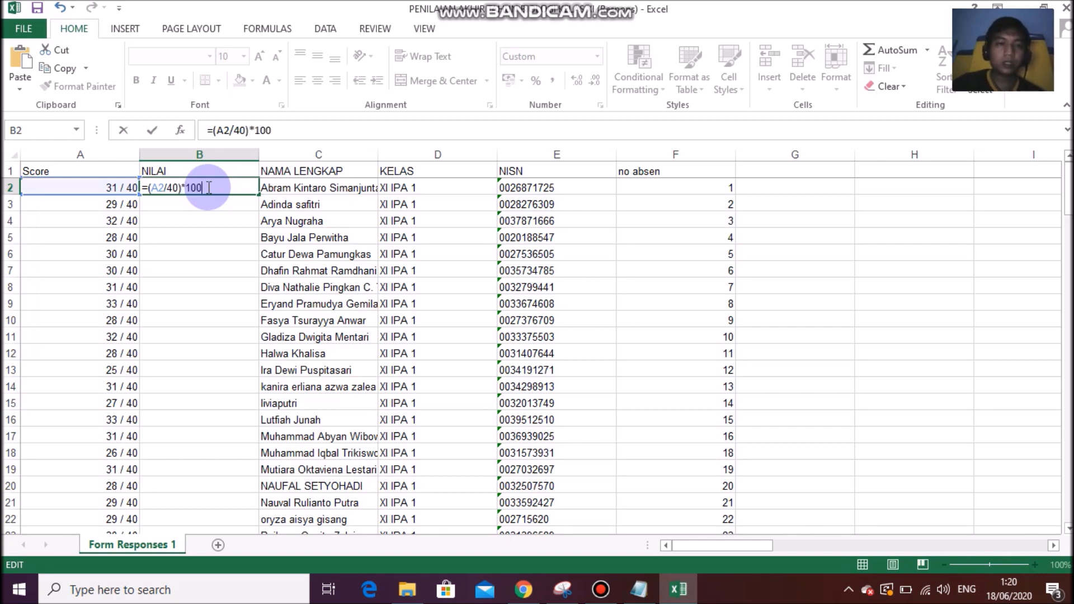
key(Return)
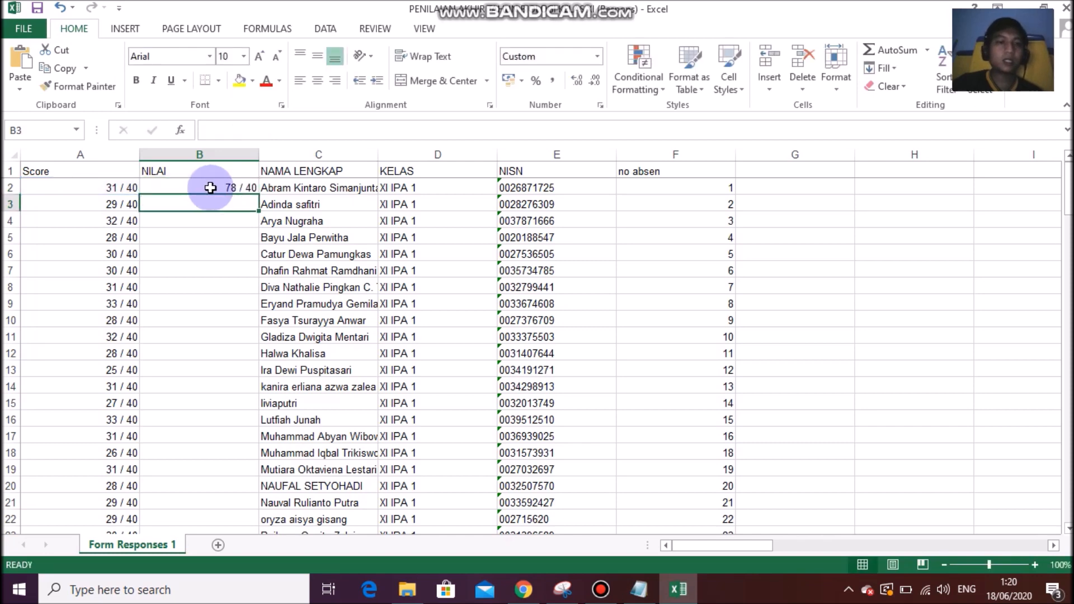
Fill the B2 formula down all 141 rows of the NILAI column.
double_click(258, 196)
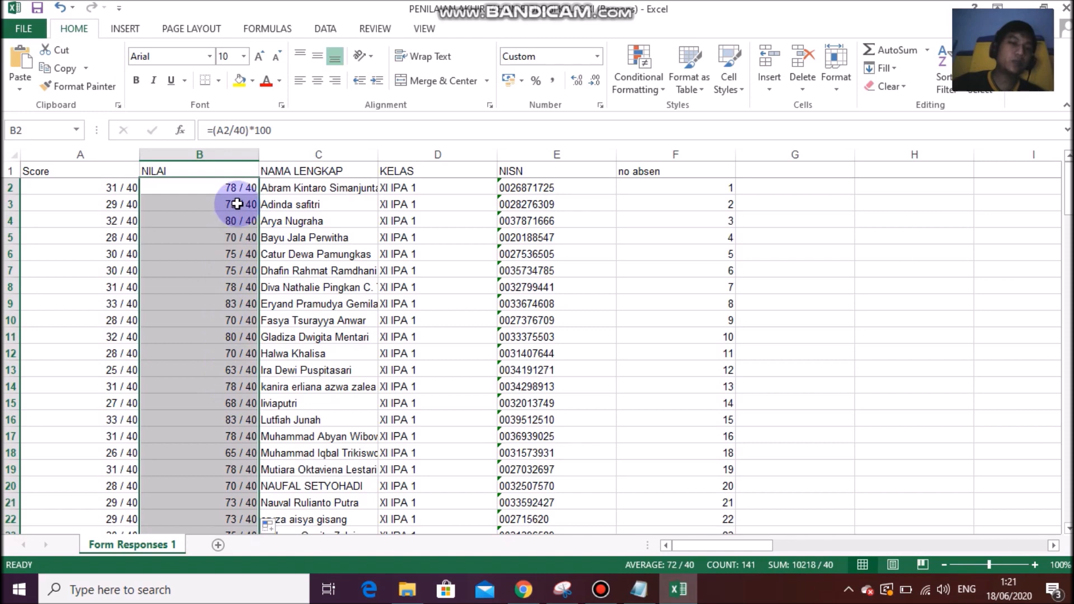
key(ctrl+z)
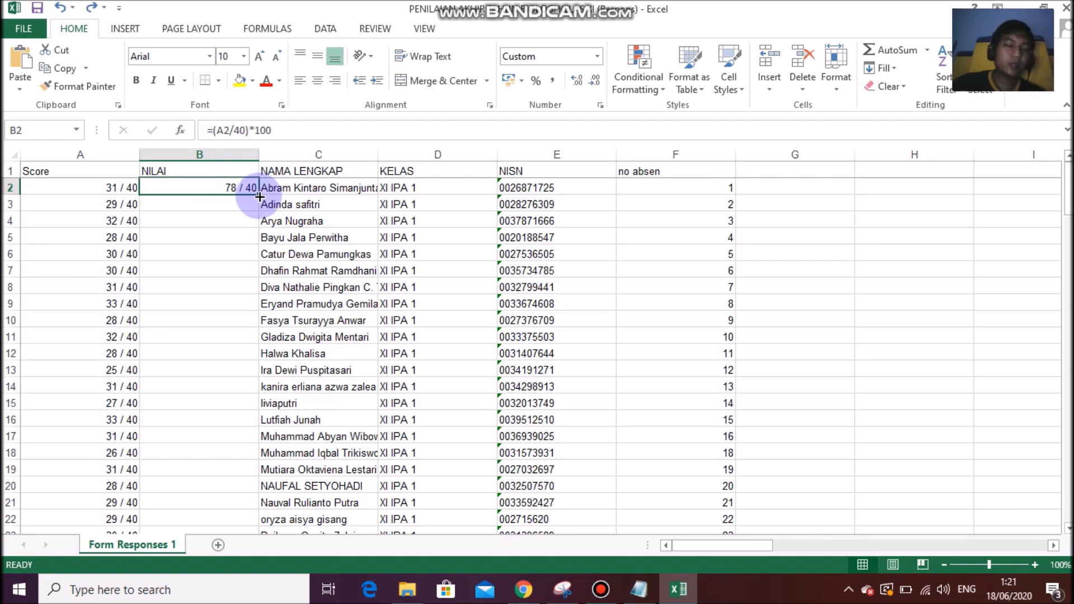
double_click(259, 195)
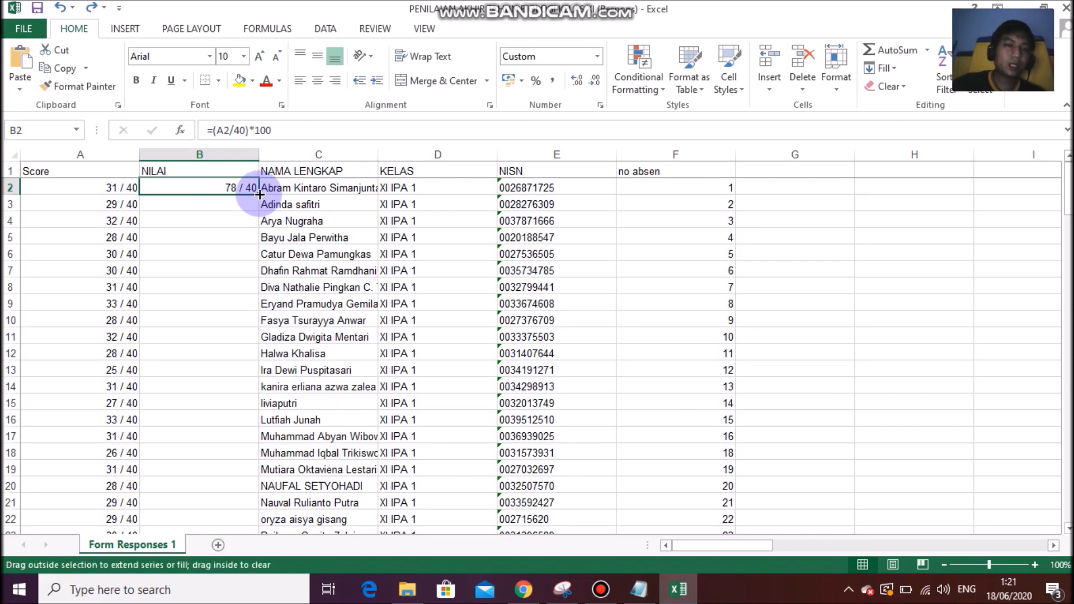
scroll(250, 210, down, 5)
scroll(250, 210, down, 9)
scroll(248, 218, up, 14)
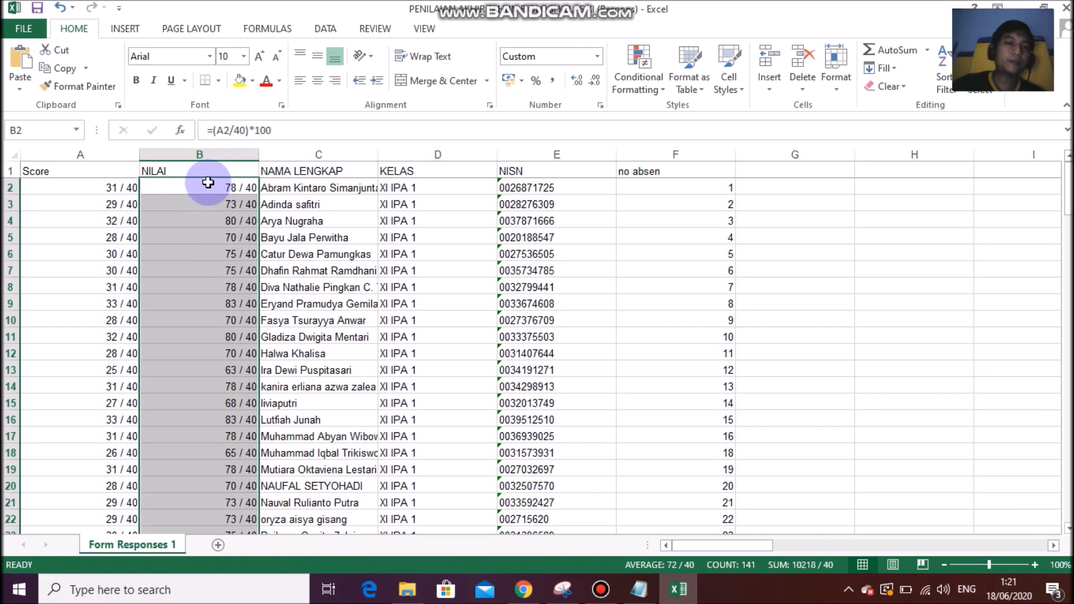
right_click(217, 226)
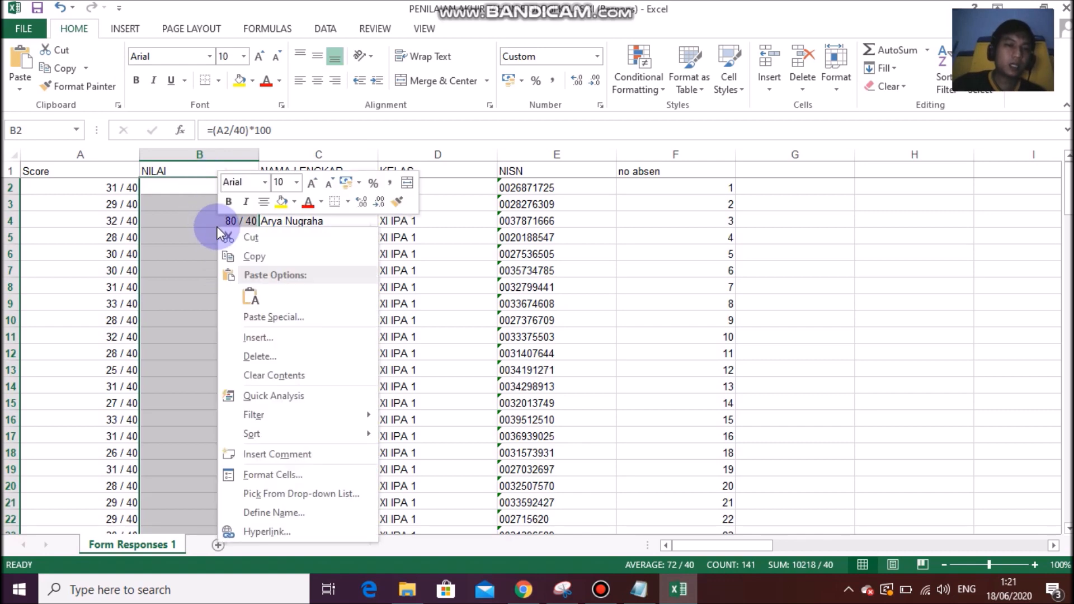
Format the NILAI column as Text so grades show as numbers like 77,5.
click(278, 480)
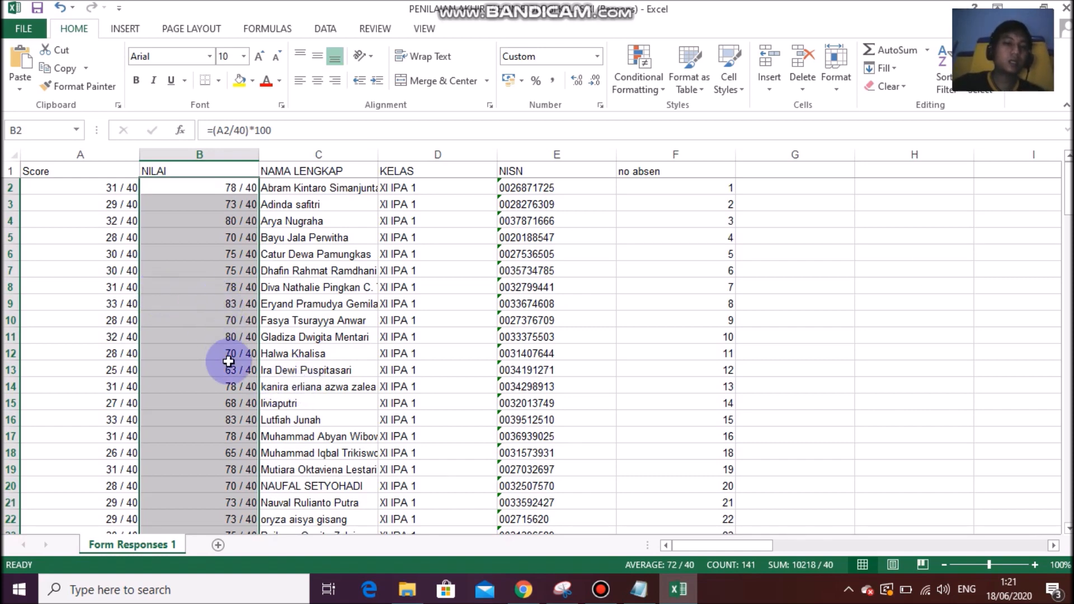
key(ctrl+1)
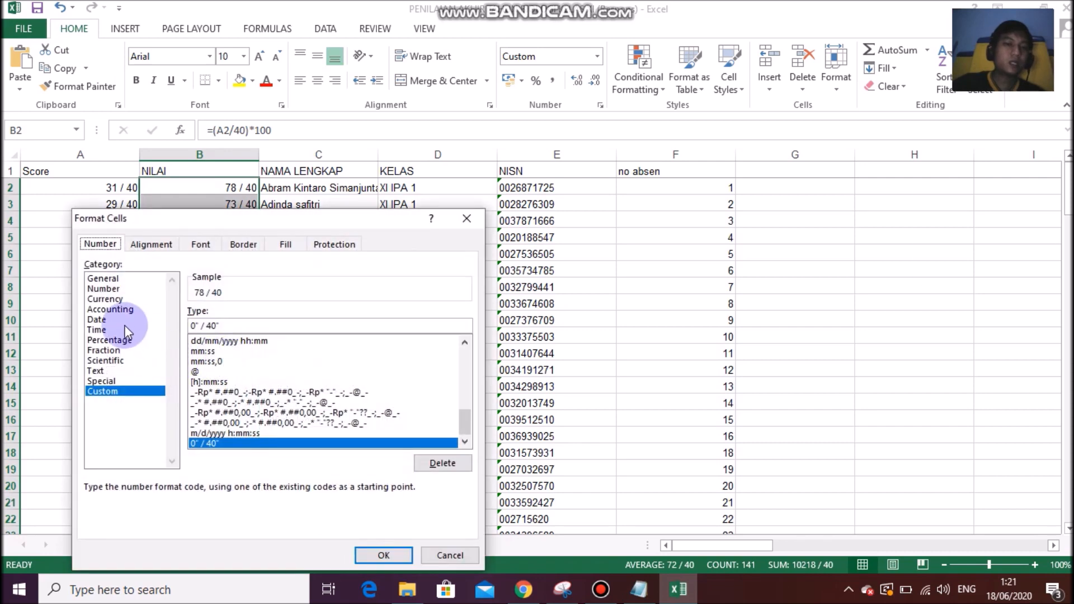
click(104, 288)
click(107, 371)
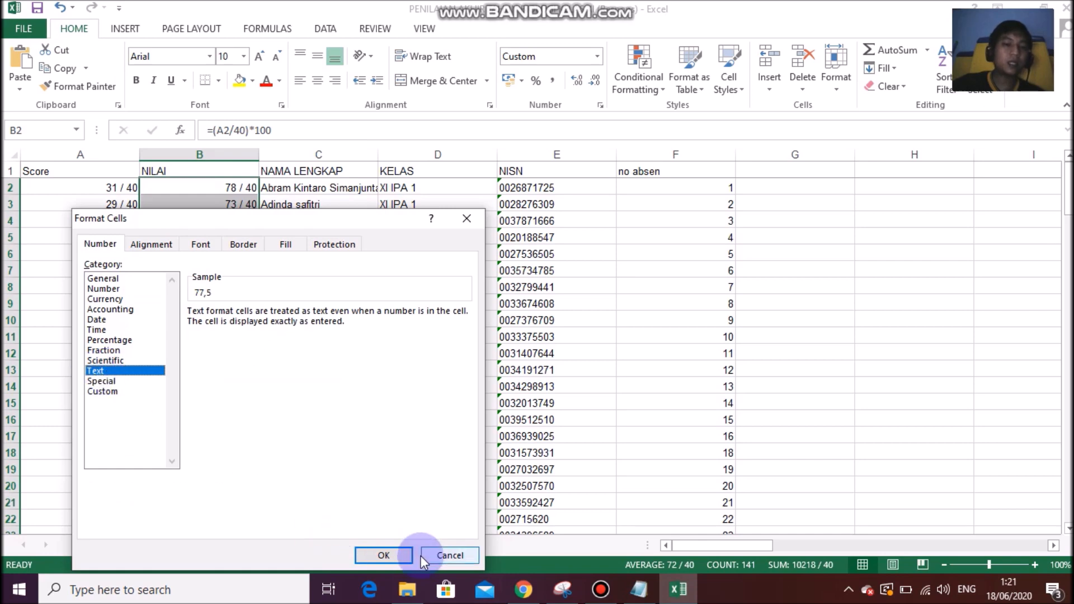
click(392, 555)
Check the formulas in B7, B3 and B2, then select the XI IPA 1 rows B1:F36.
click(168, 270)
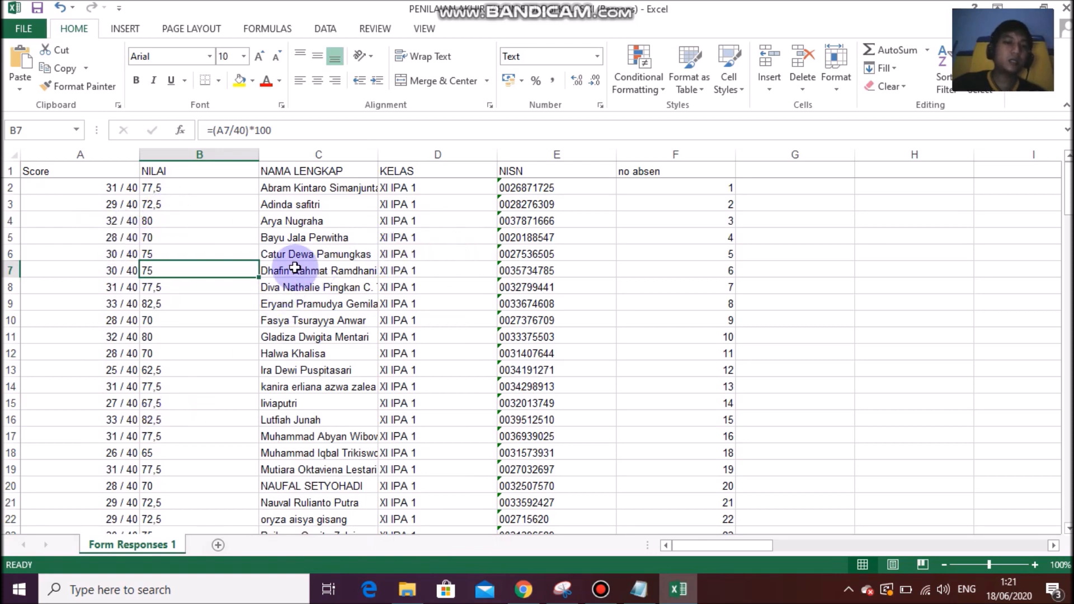
click(202, 205)
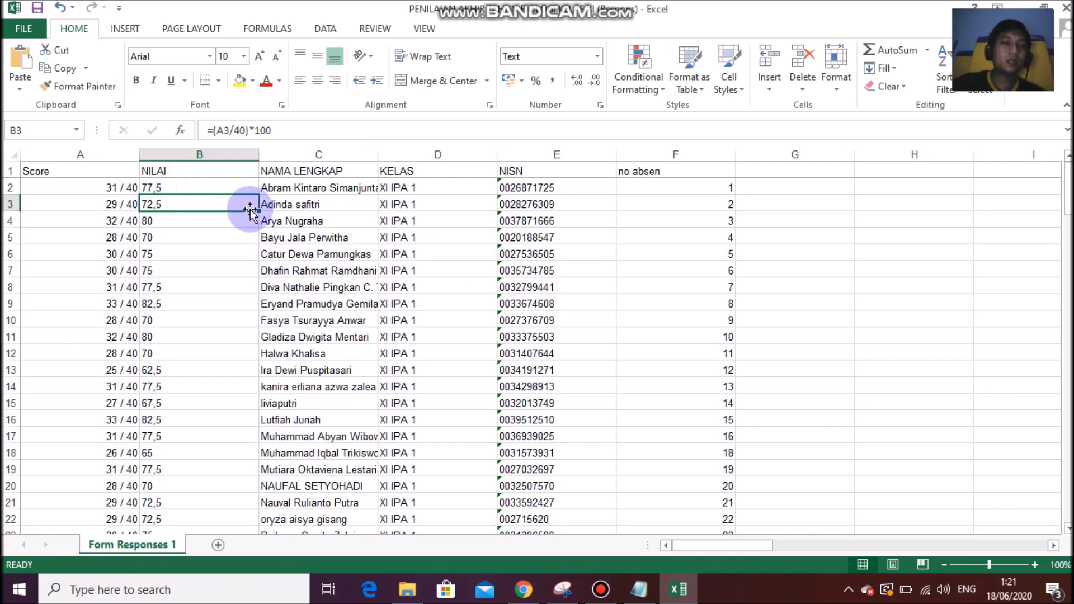
click(160, 186)
drag(163, 171, 650, 419)
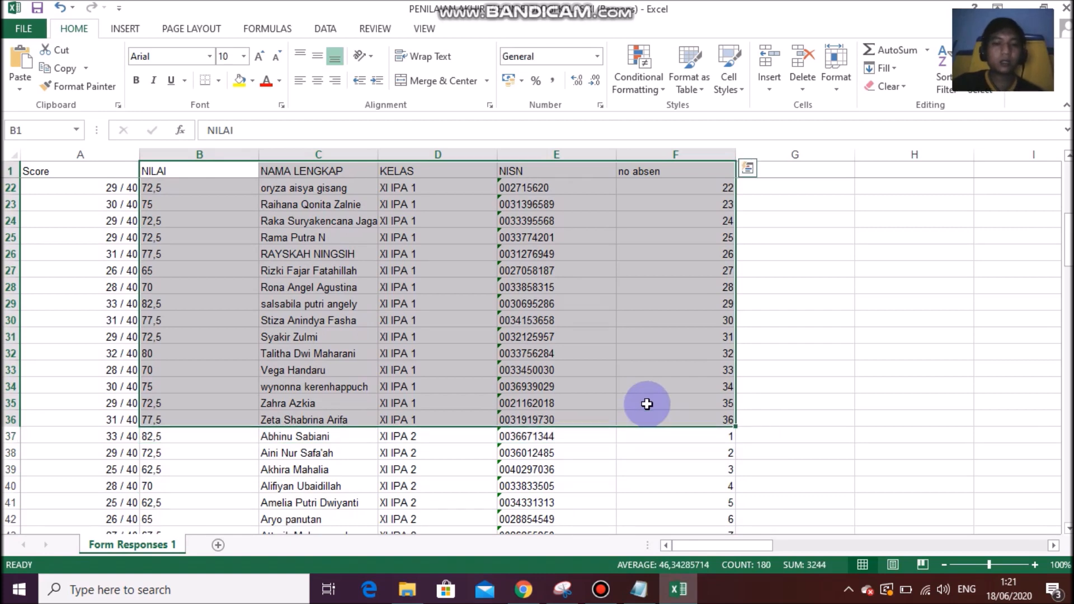
Copy the B1:F36 grade table and switch to the browser's Google Forms tab.
key(ctrl+c)
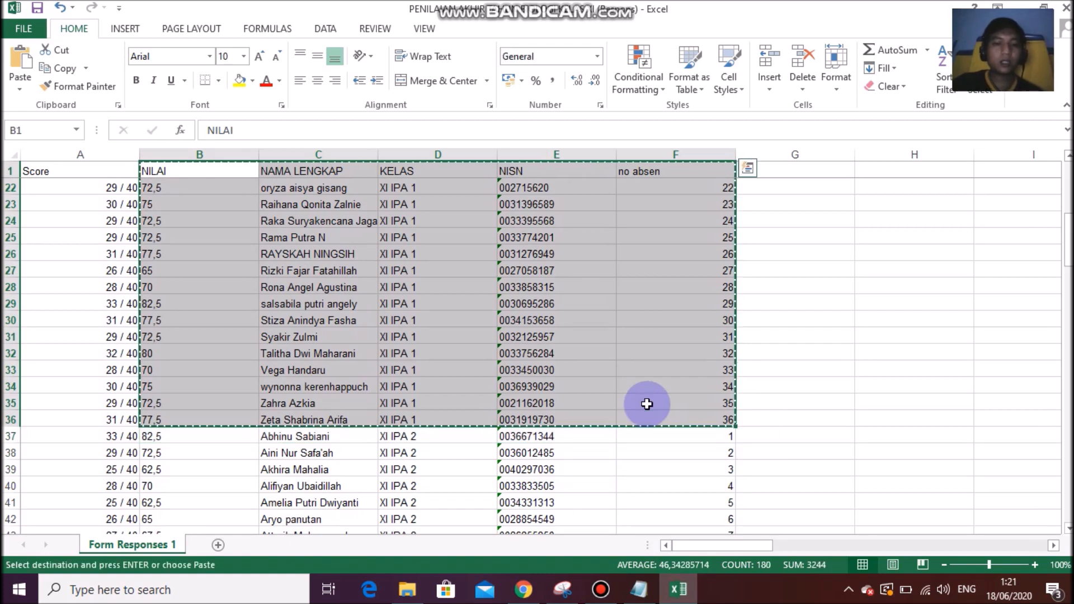
click(529, 590)
click(280, 11)
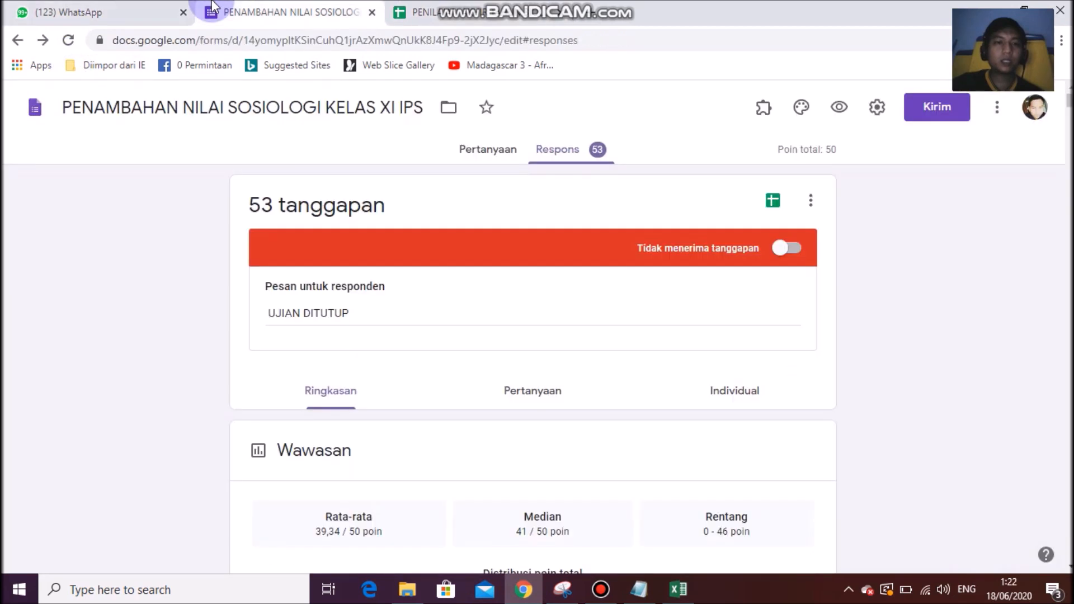
Paste the grade table into the PAT XI IPS 1 chat and send it captioned 'NILAI UH BIOLOGI'.
click(95, 12)
click(451, 543)
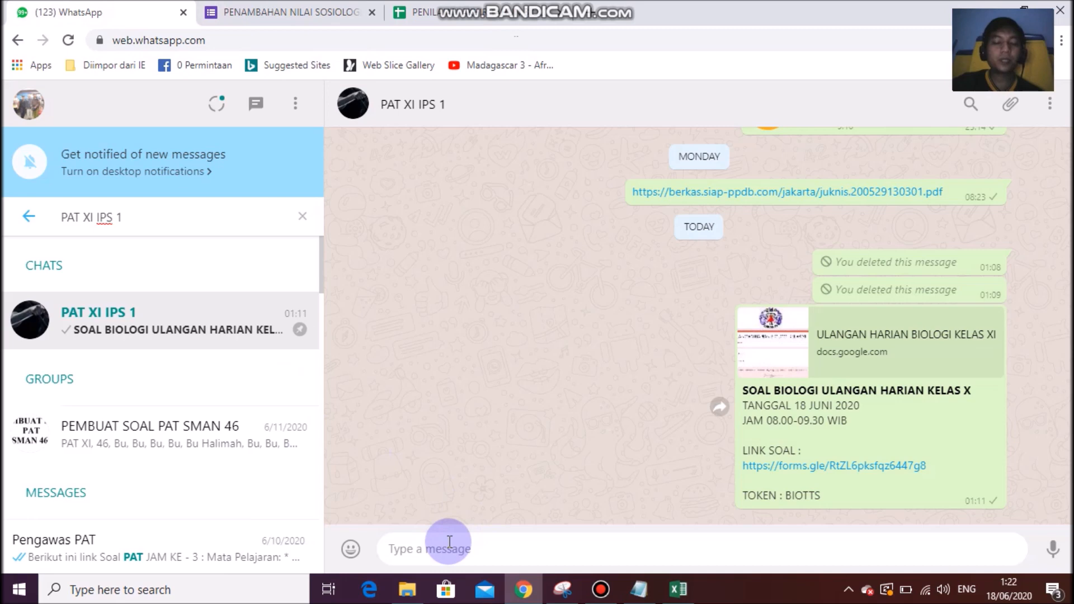
key(ctrl+v)
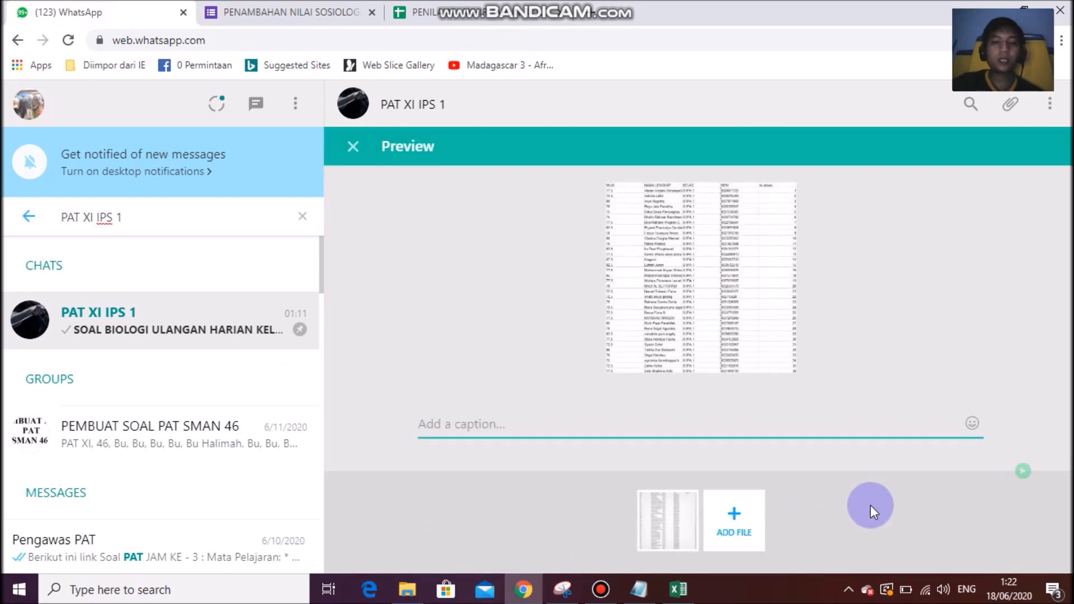
click(587, 422)
text(NILA)
text(I BIOLO)
key(BackSpace)
key(BackSpace)
key(BackSpace)
text(UH )
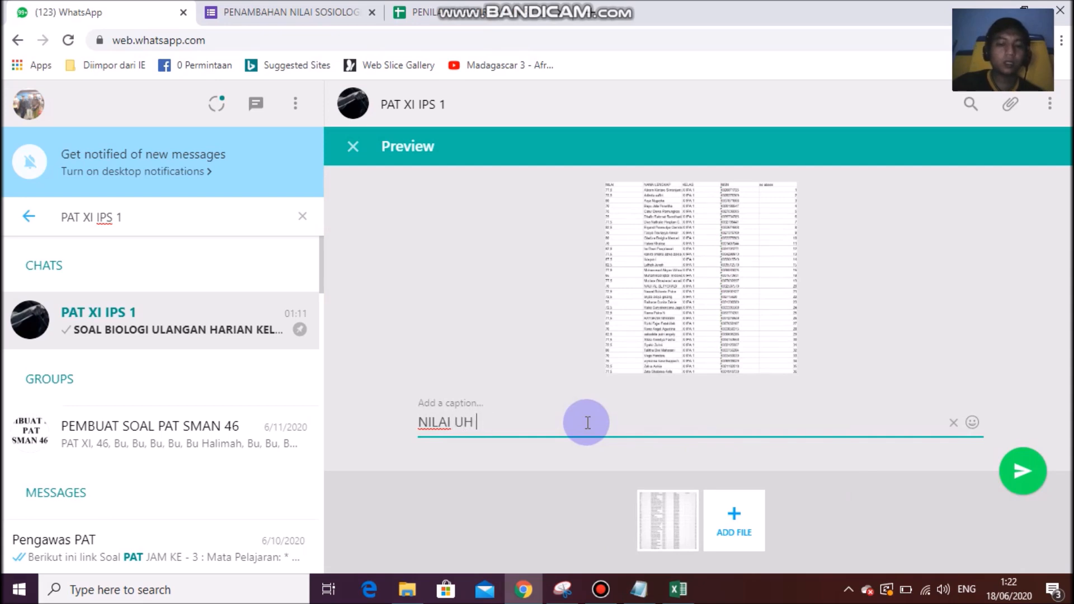
text(BIOLOGI)
click(1024, 476)
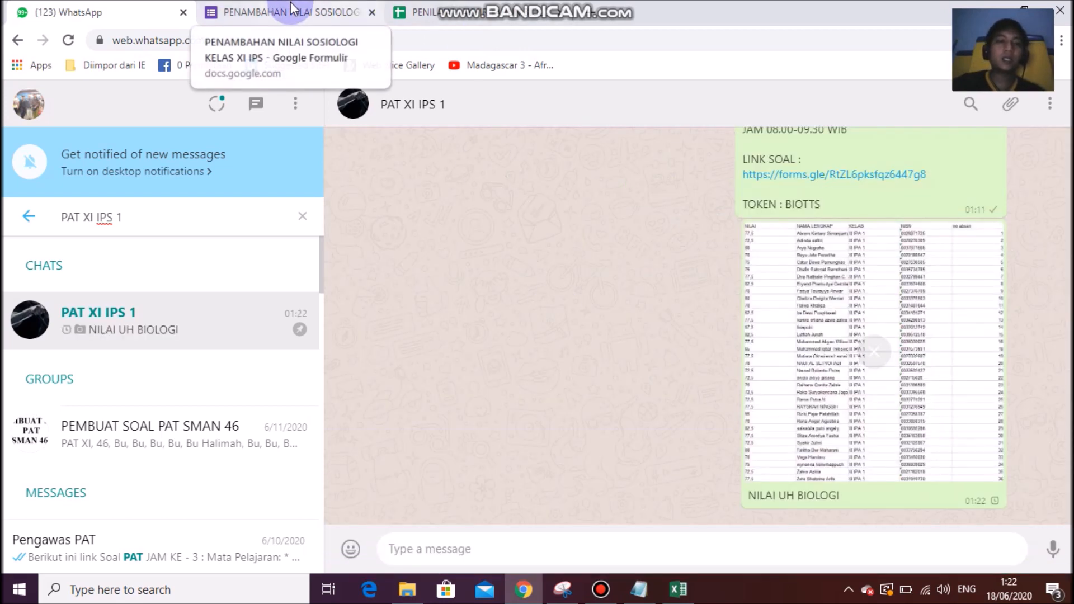
click(319, 15)
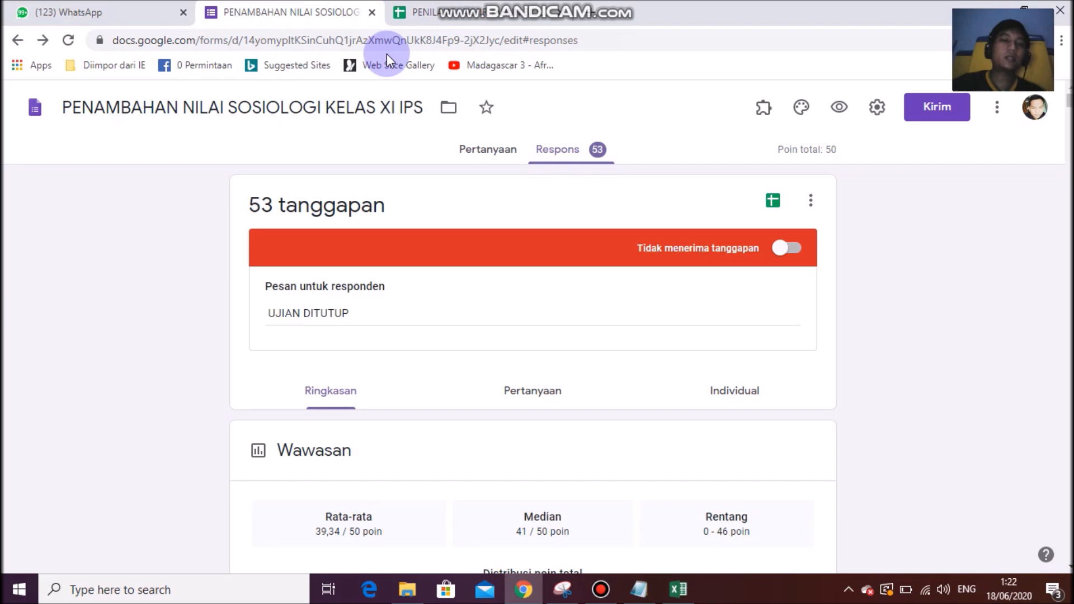